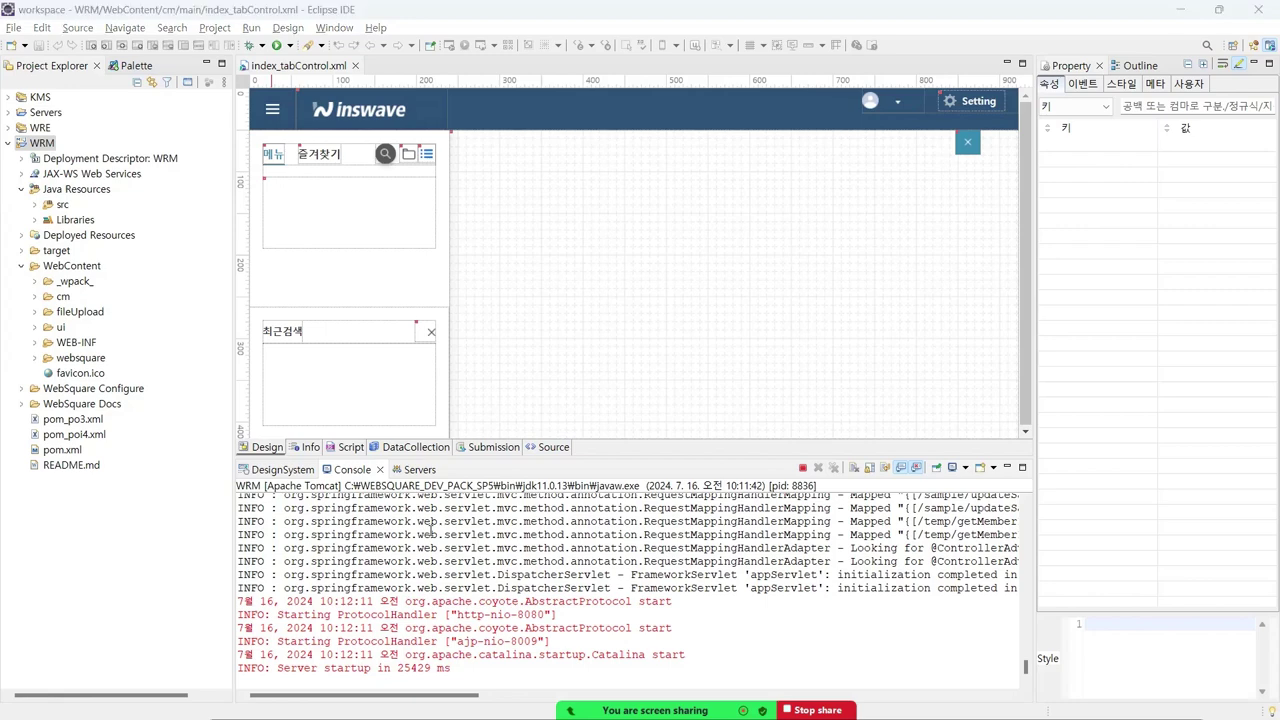
- Once the WRM server has finished starting, switch from Eclipse over to the browser window
{"action": "key", "text": "alt+Tab"}
{"action": "key", "text": "alt+Tab"}
{"action": "key", "text": "alt+Tab"}
{"action": "key", "text": "alt+Tab"}
{"action": "key", "text": "alt+Tab"}
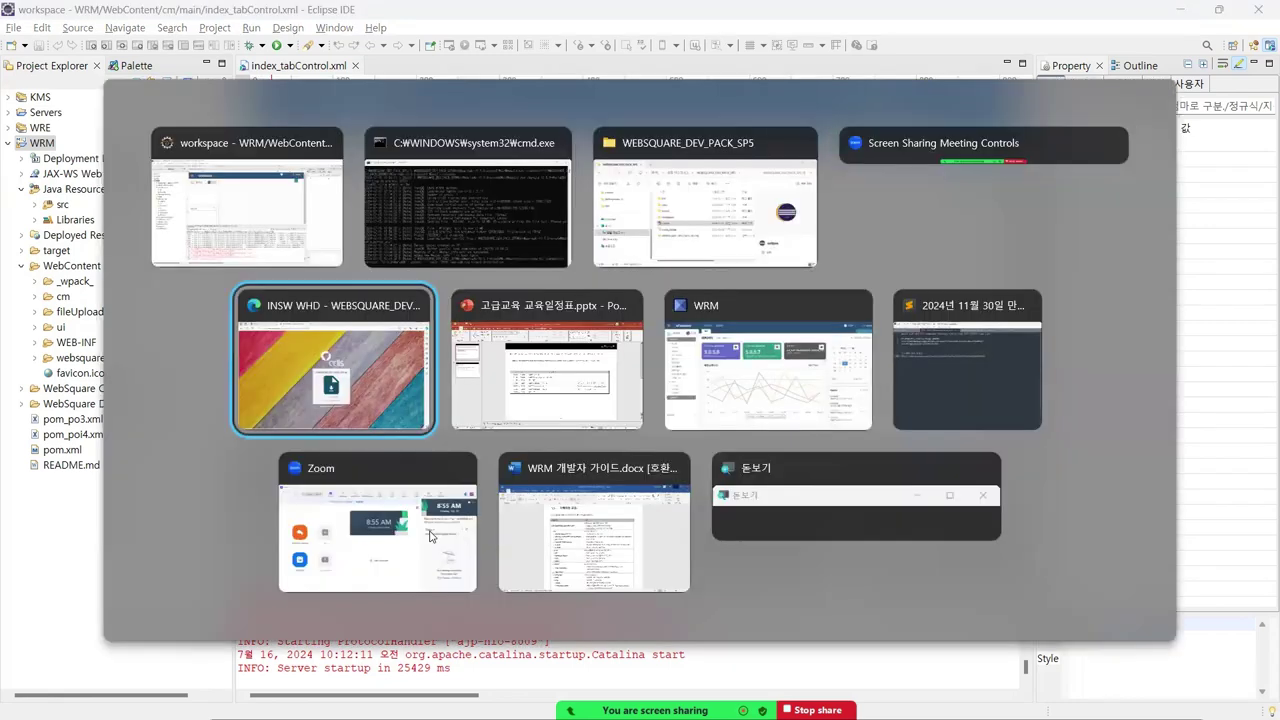
{"action": "key", "text": "alt+Tab"}
{"action": "key", "text": "alt+Tab"}
{"action": "key", "text": "alt+Tab"}
{"action": "key", "text": "alt+Tab"}
{"action": "key", "text": "alt+Tab"}
{"action": "key", "text": "alt+Tab"}
{"action": "key", "text": "alt+Tab"}
{"action": "key", "text": "alt+Tab"}
{"action": "key", "text": "alt+Tab"}
{"action": "key", "text": "alt+Tab"}
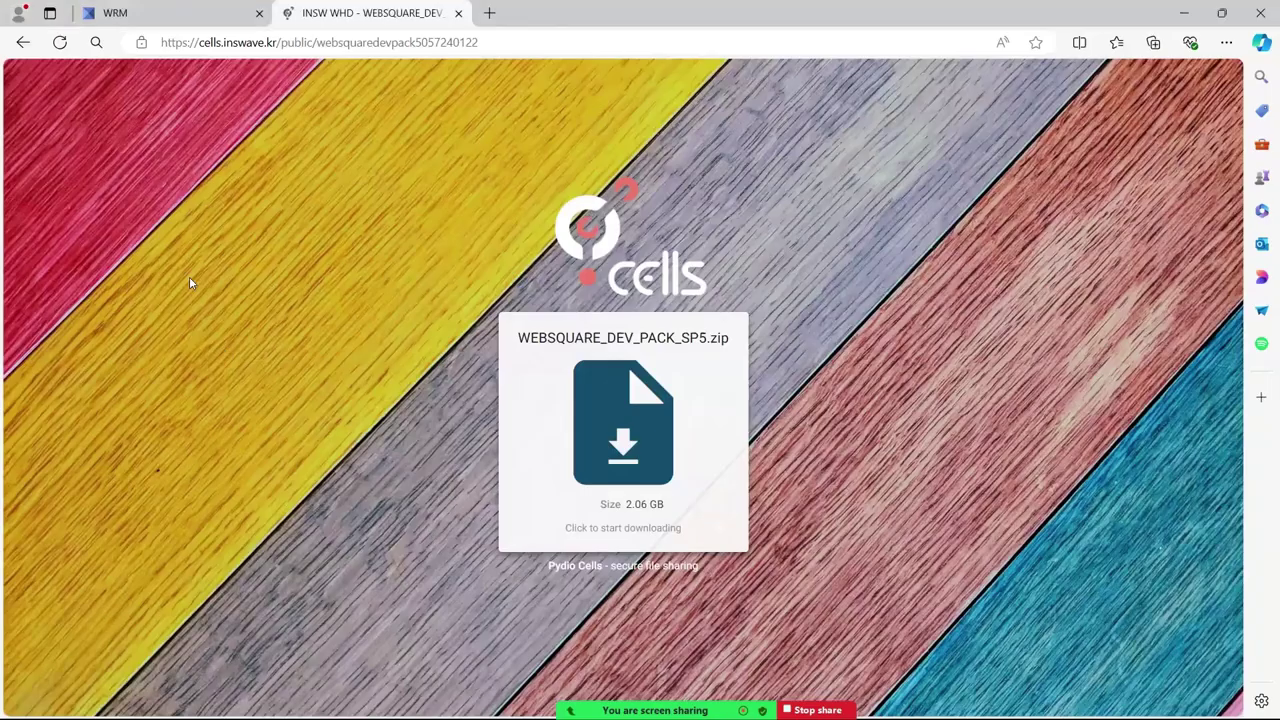
- Load localhost:8080 in a new Edge tab, accepting the address bar's autocompletion
{"action": "left_click", "coordinate": [489, 13]}
{"action": "left_click", "coordinate": [467, 42]}
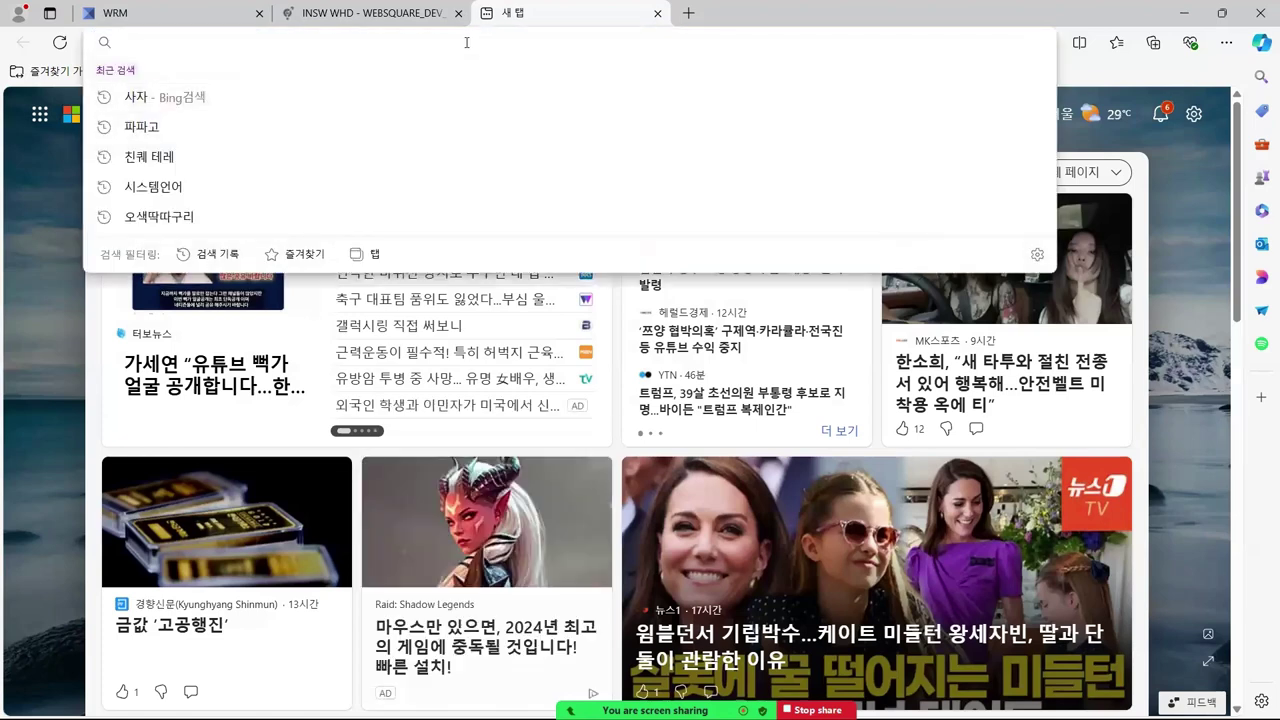
{"action": "type", "text": "lo"}
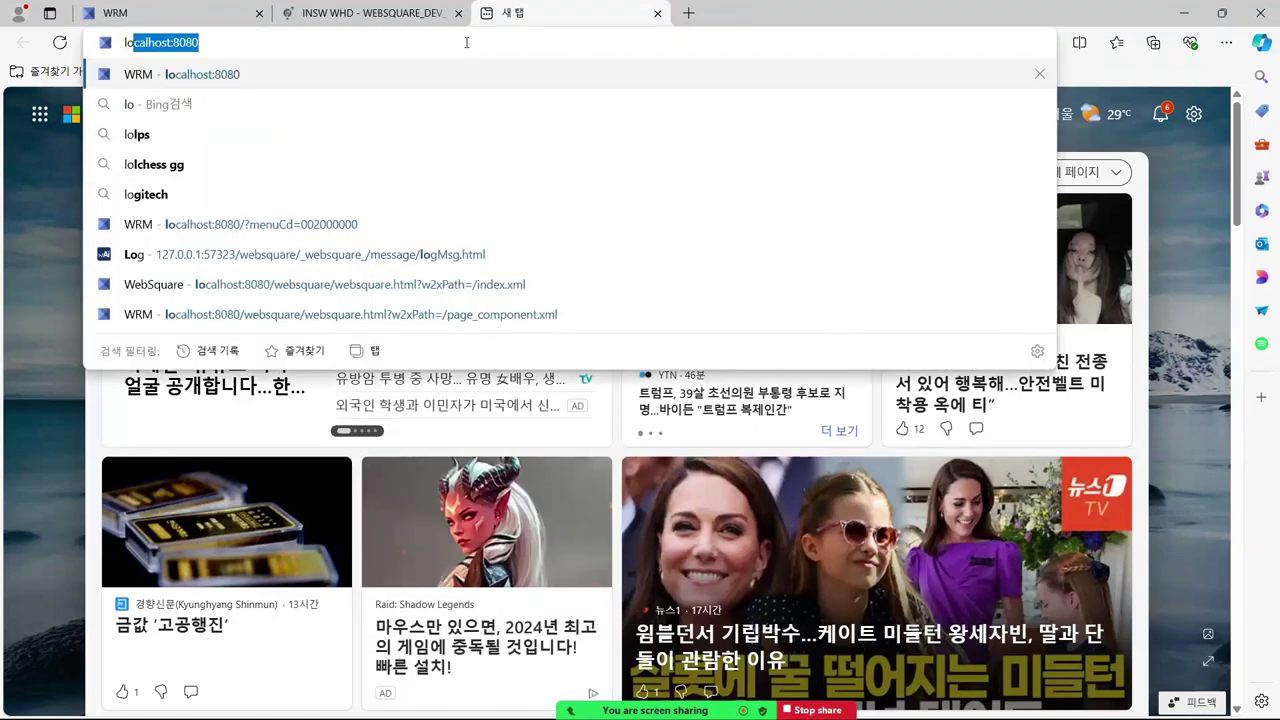
{"action": "key", "text": "Right"}
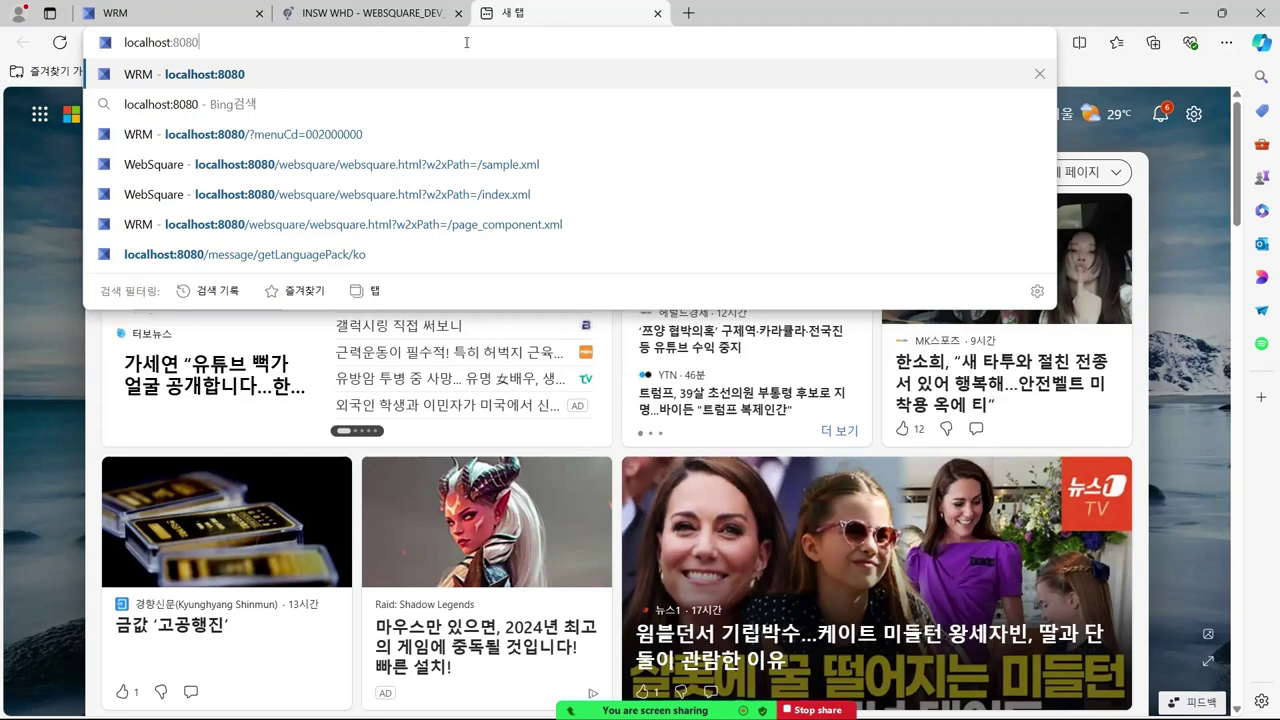
{"action": "key", "text": "Return"}
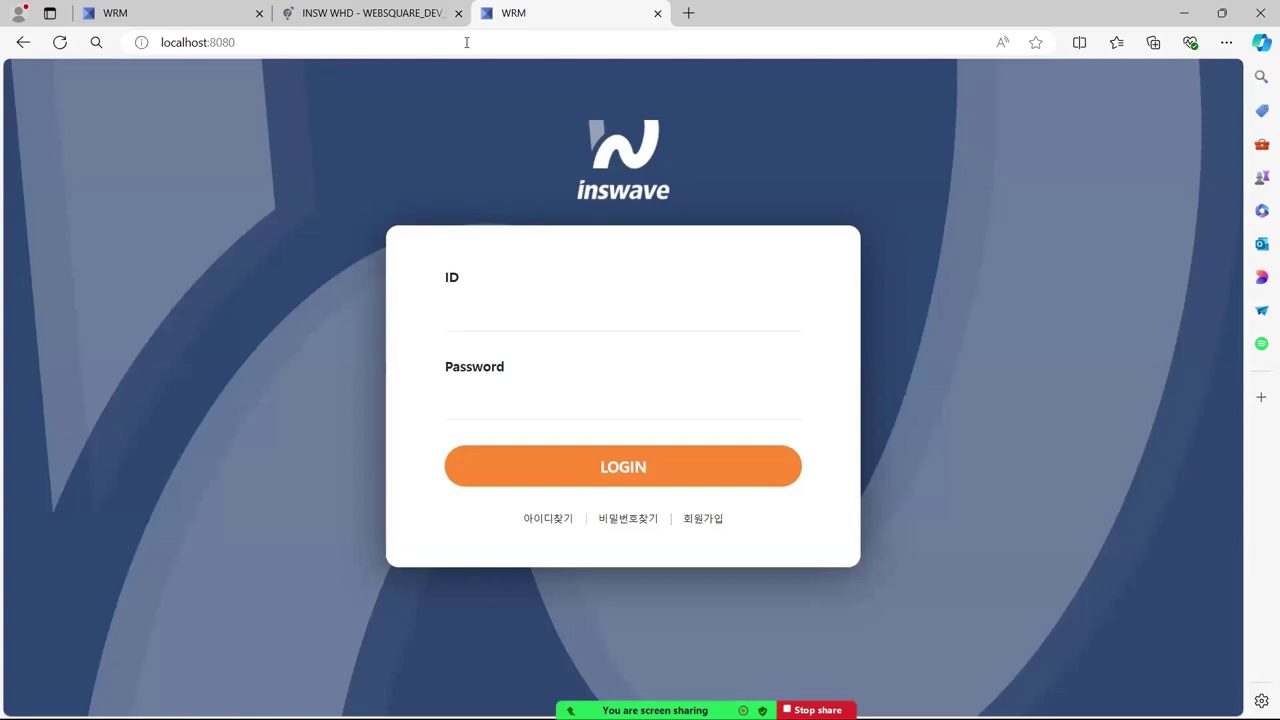
- Sign in to WRM with the test account ID and password, then minimize the browser
{"action": "type", "text": "10"}
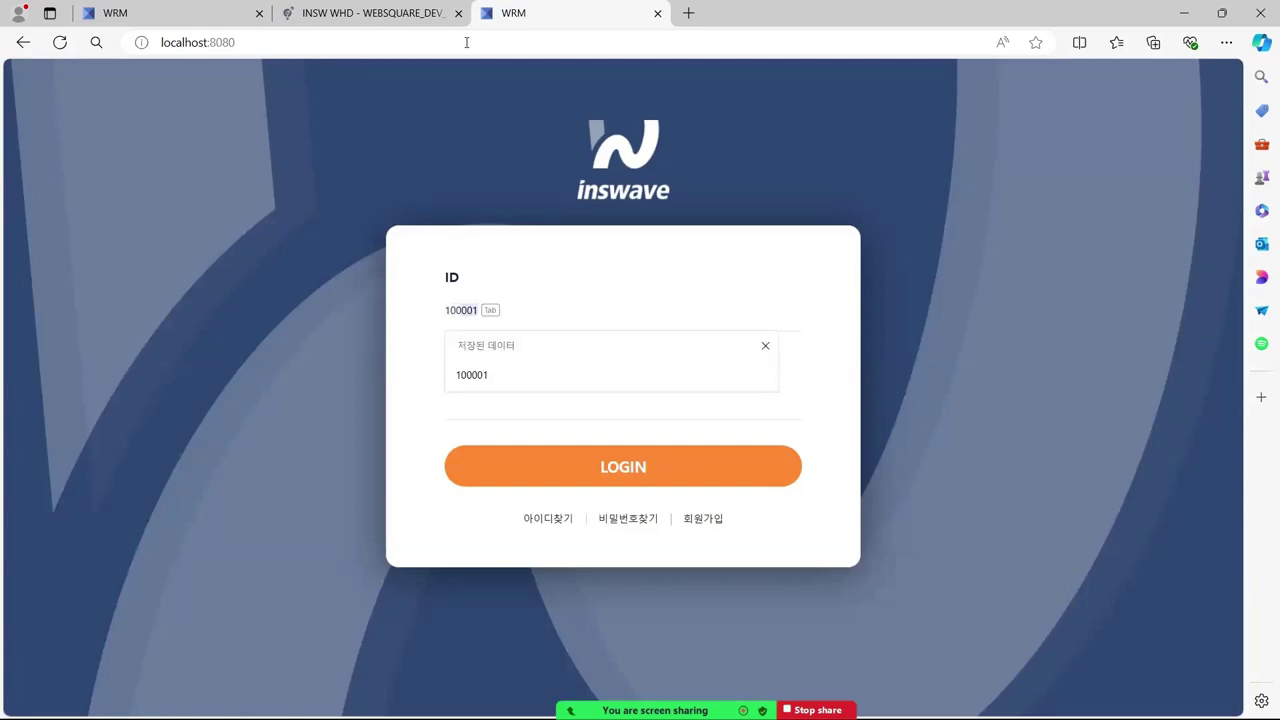
{"action": "type", "text": "0001"}
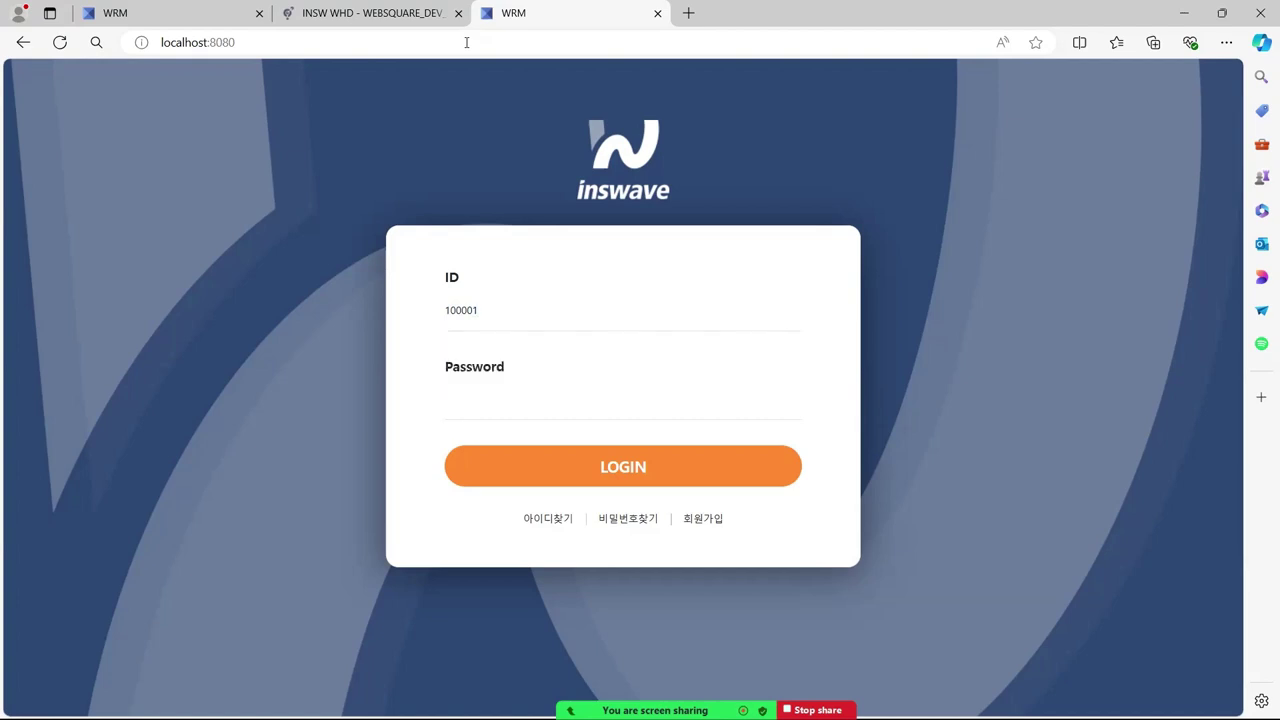
{"action": "left_click", "coordinate": [489, 397]}
{"action": "type", "text": "1234"}
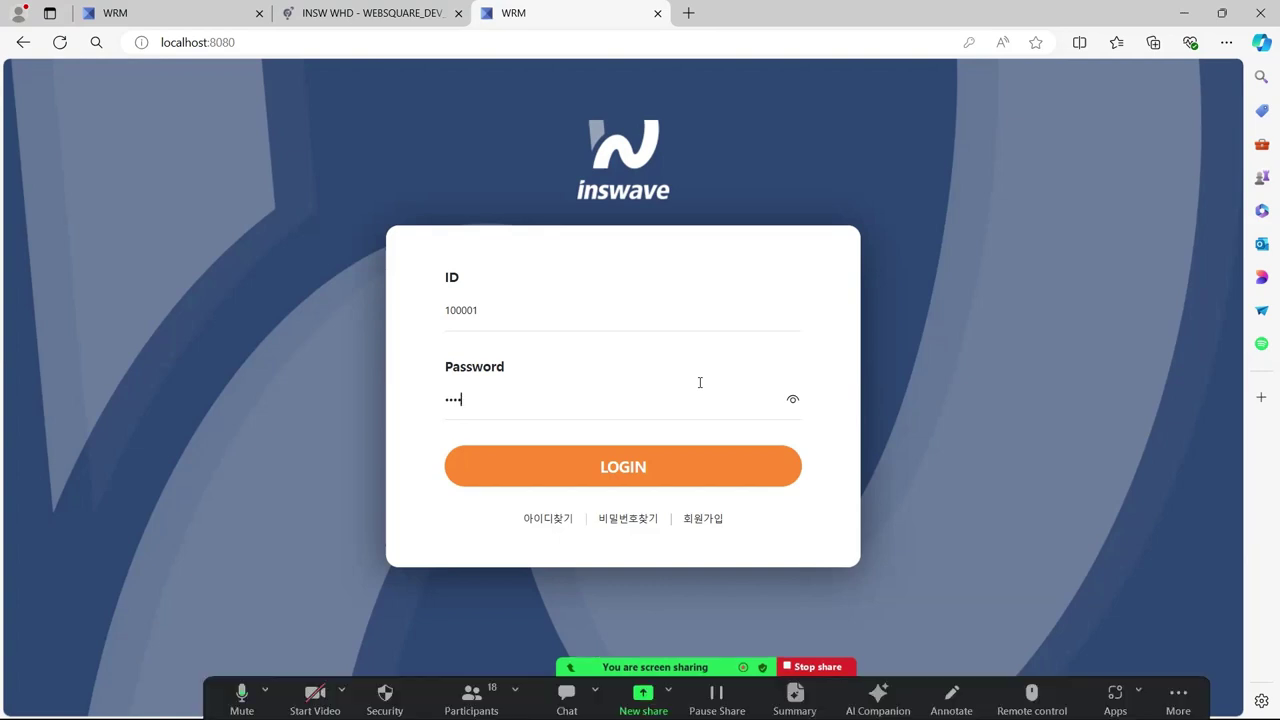
{"action": "left_click", "coordinate": [655, 474]}
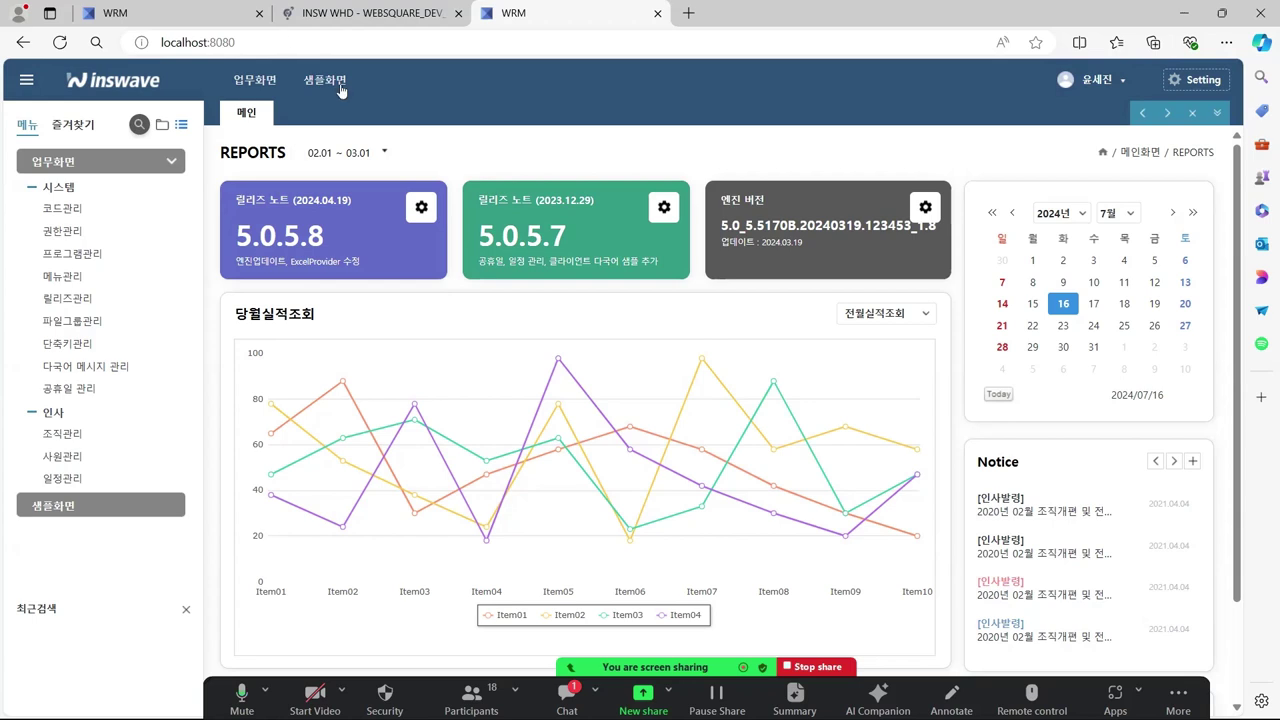
{"action": "left_click", "coordinate": [1183, 14]}
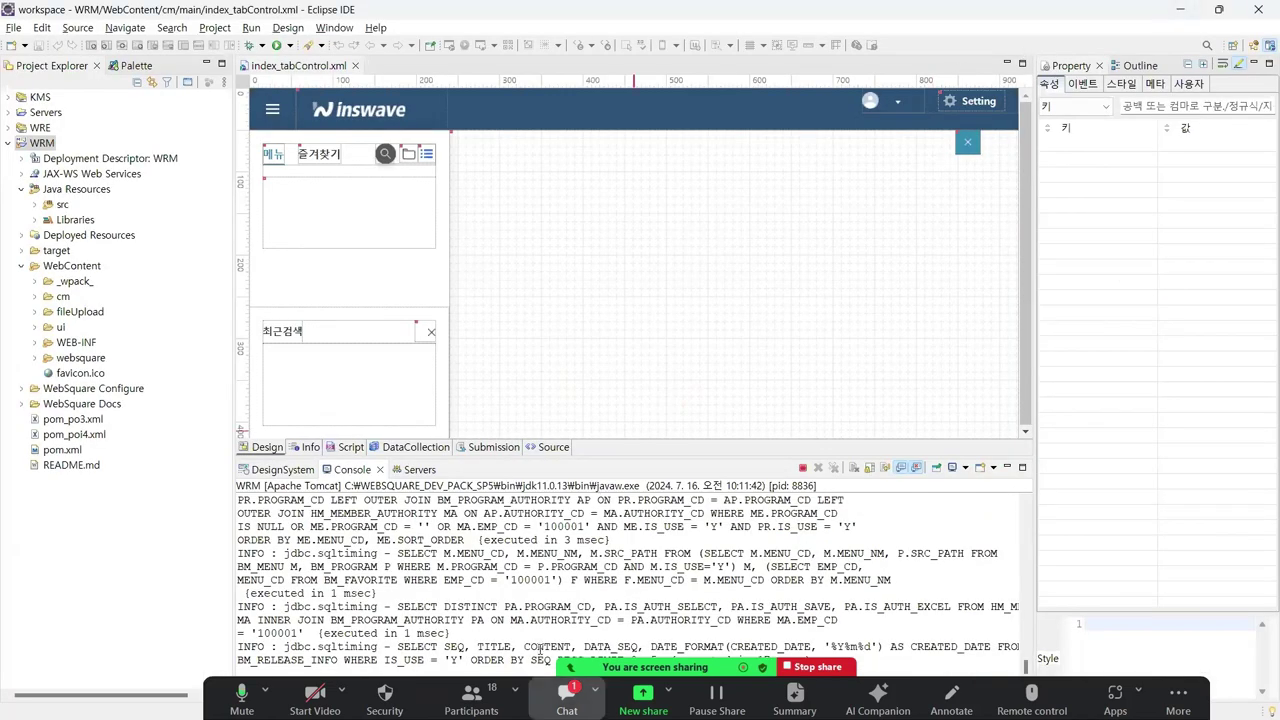
- Terminate the running WRM server from the Console and close the index_tabControl.xml editor
{"action": "left_click", "coordinate": [810, 252]}
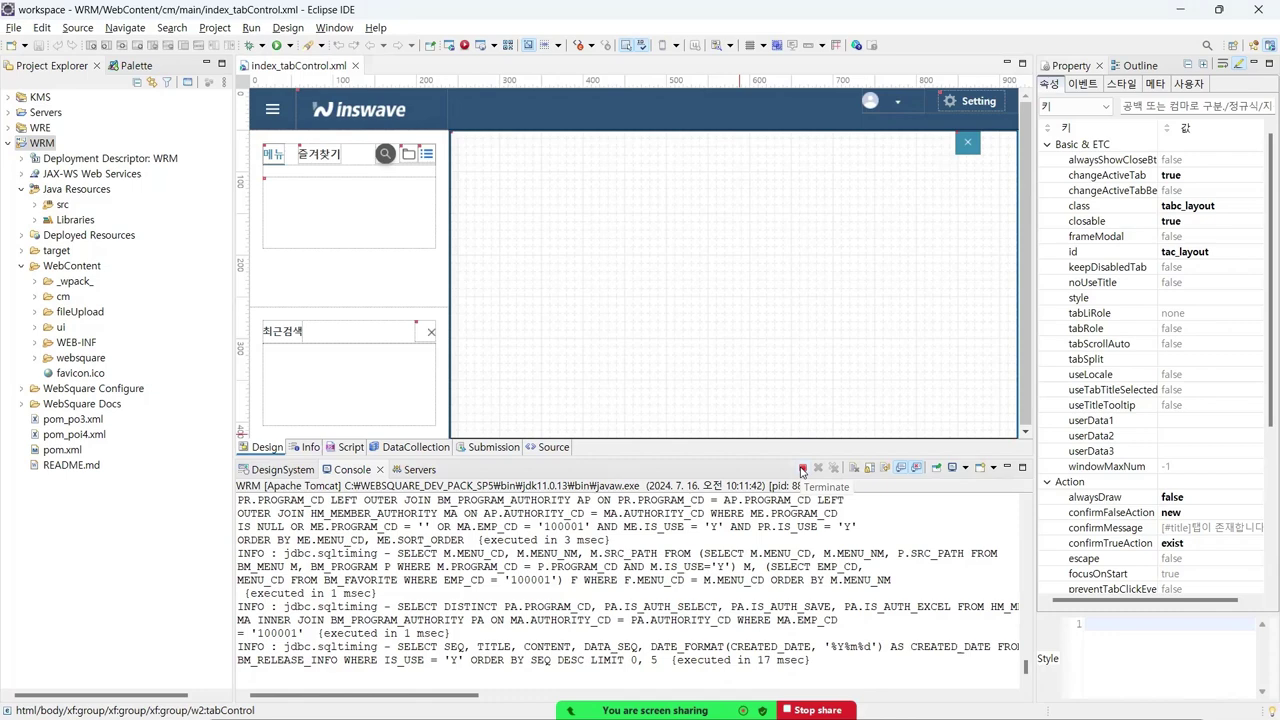
{"action": "left_click", "coordinate": [802, 469]}
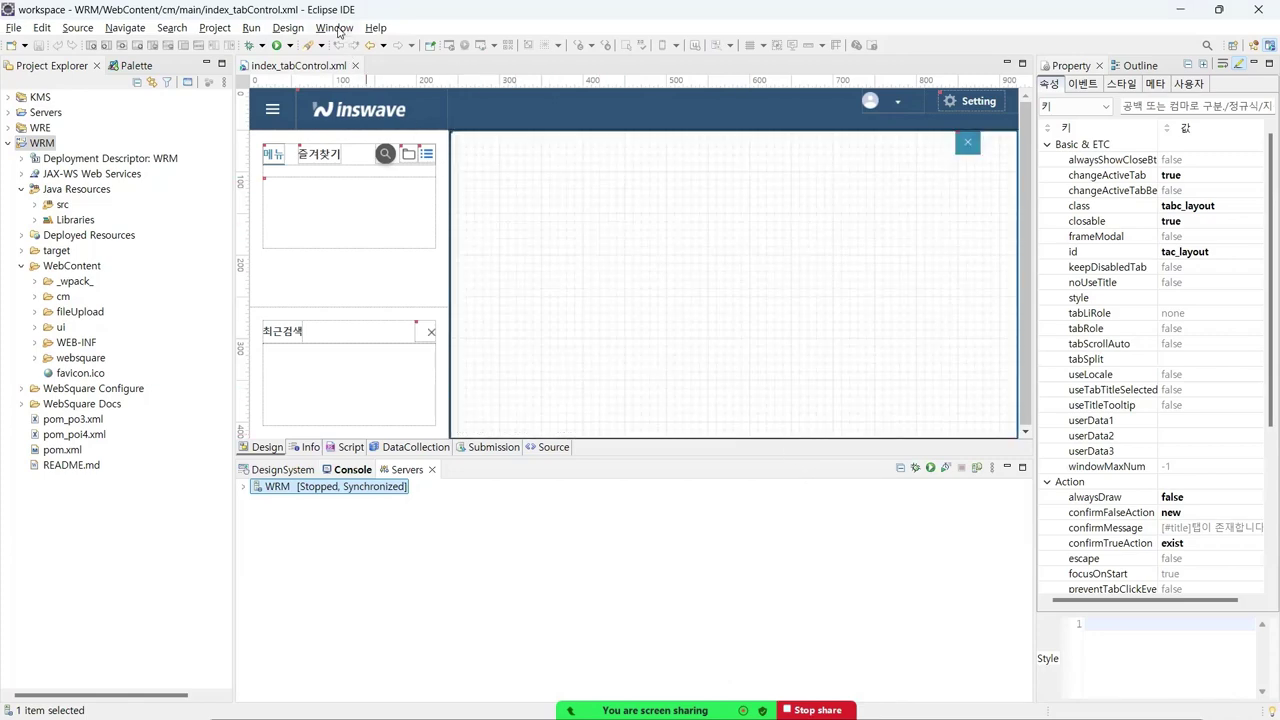
{"action": "left_click", "coordinate": [308, 72]}
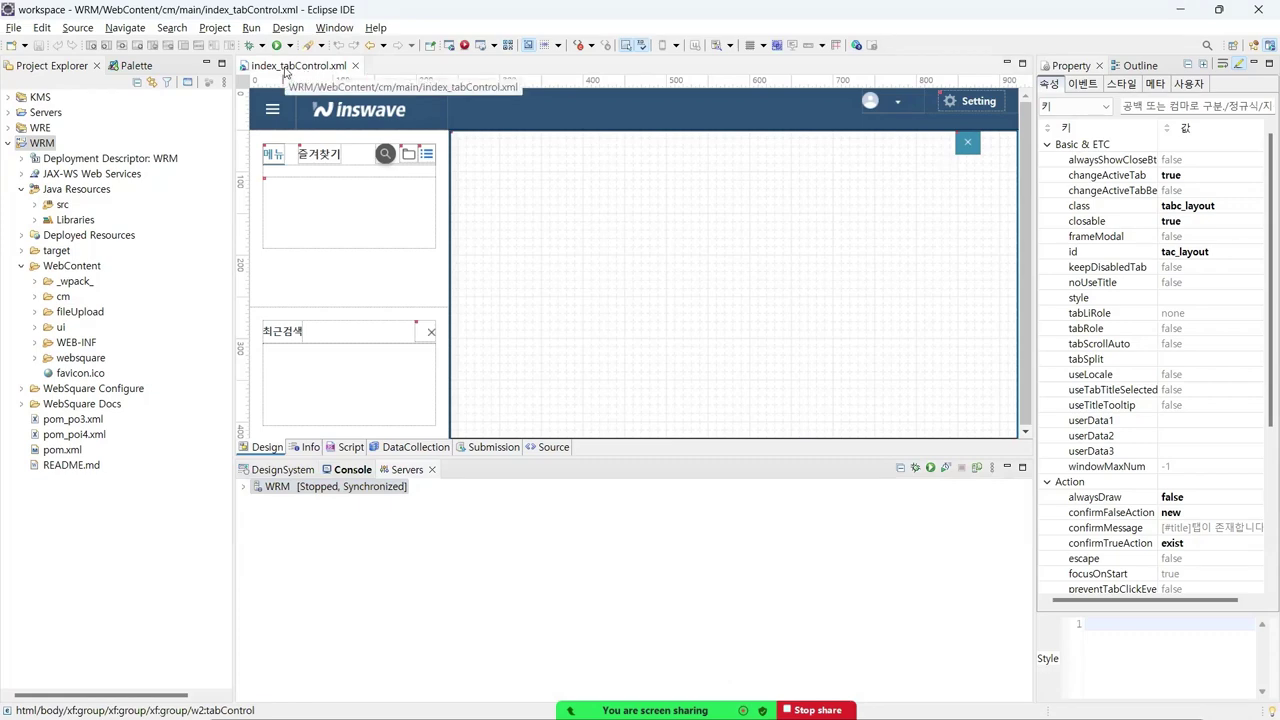
{"action": "left_click", "coordinate": [373, 28]}
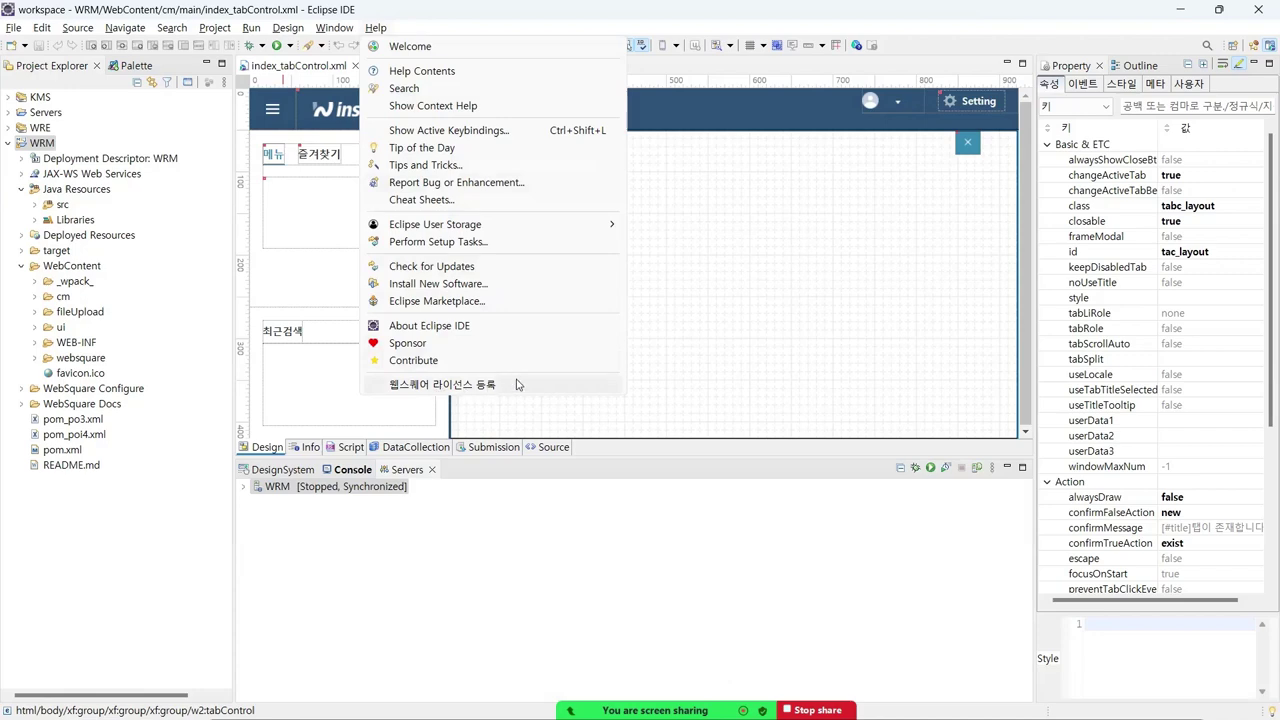
{"action": "left_click", "coordinate": [510, 38]}
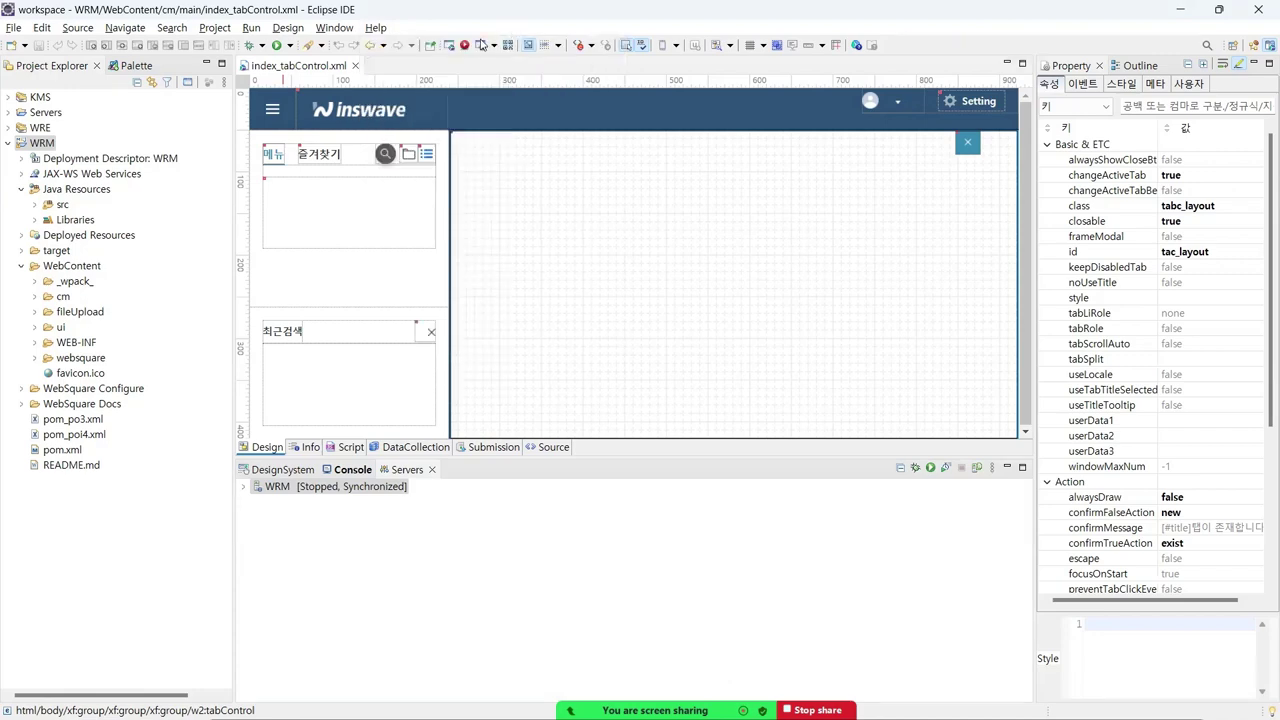
{"action": "left_click", "coordinate": [355, 65]}
{"action": "left_click", "coordinate": [290, 28]}
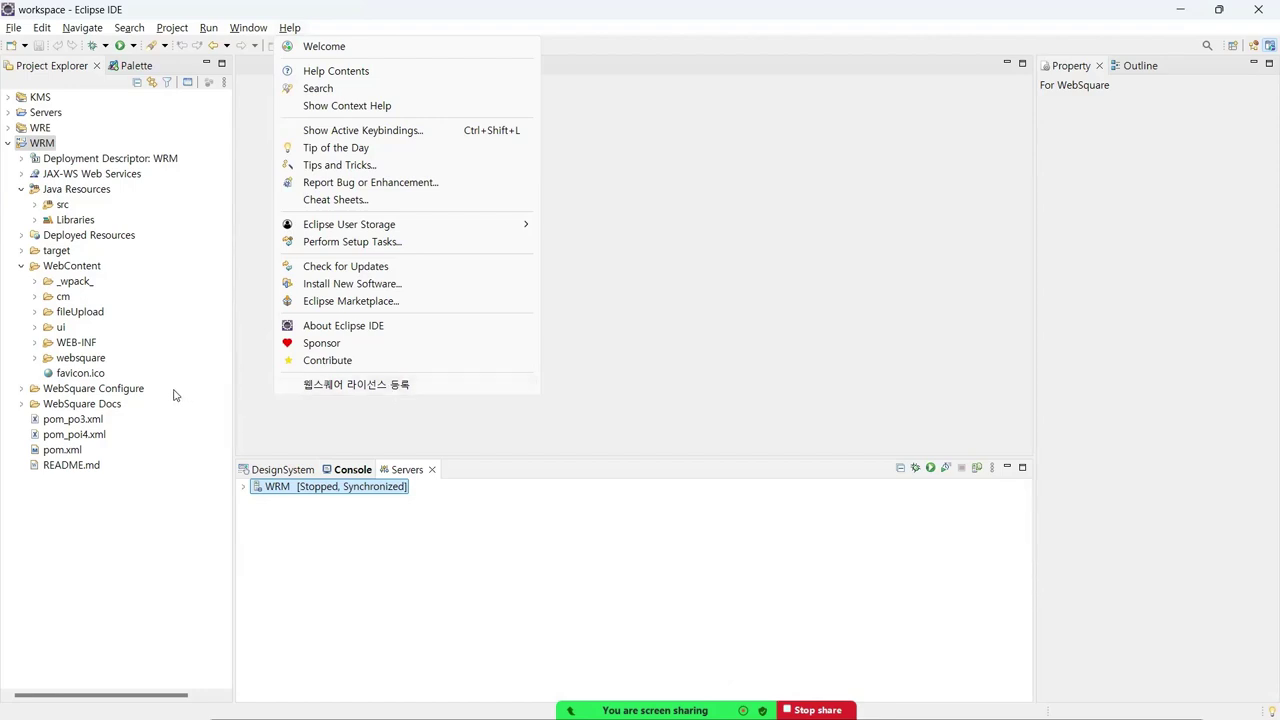
- Expand WebContent > cm > main and reopen index_tabControl.xml in the design editor
{"action": "left_click", "coordinate": [35, 296]}
{"action": "left_click", "coordinate": [35, 296]}
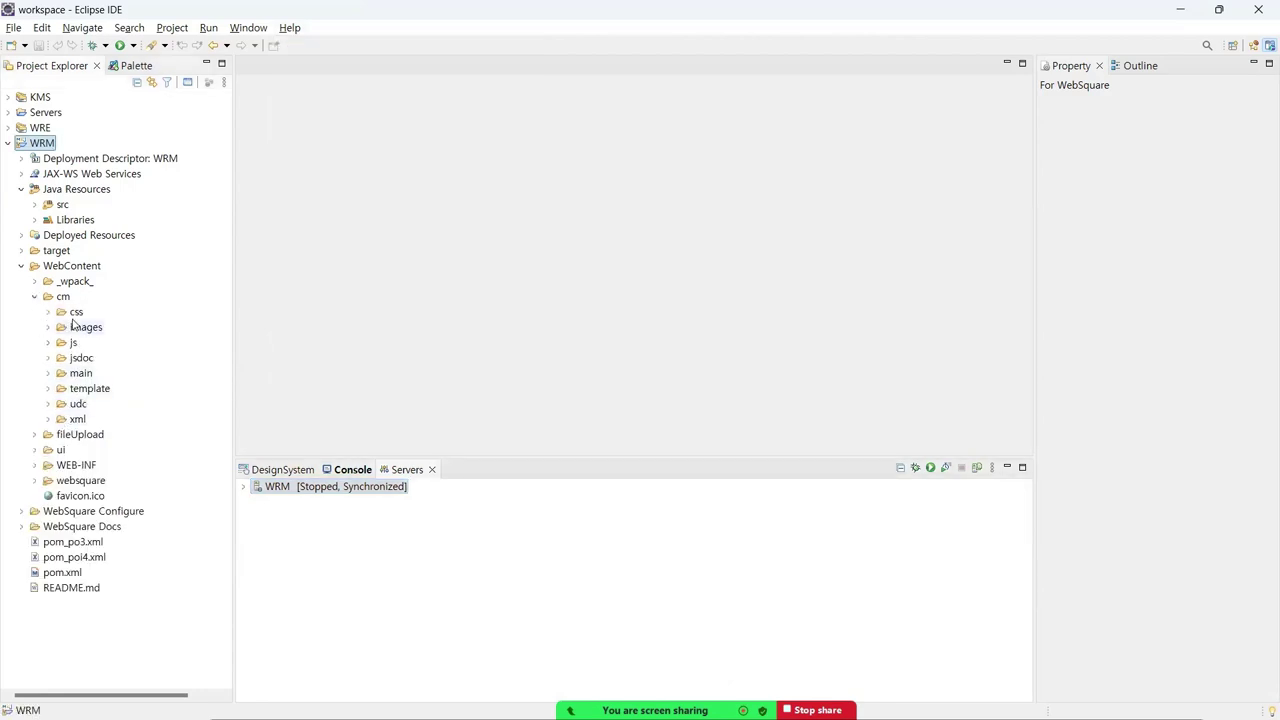
{"action": "left_click", "coordinate": [62, 268]}
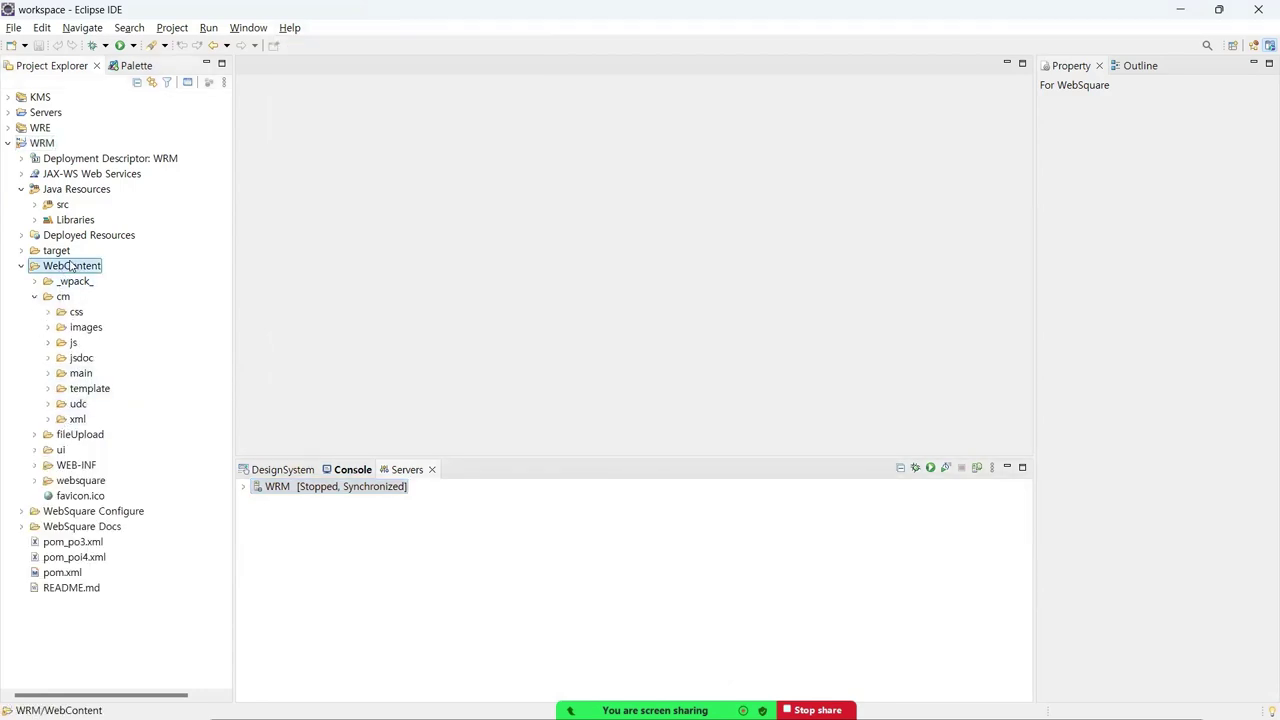
{"action": "left_click", "coordinate": [63, 297]}
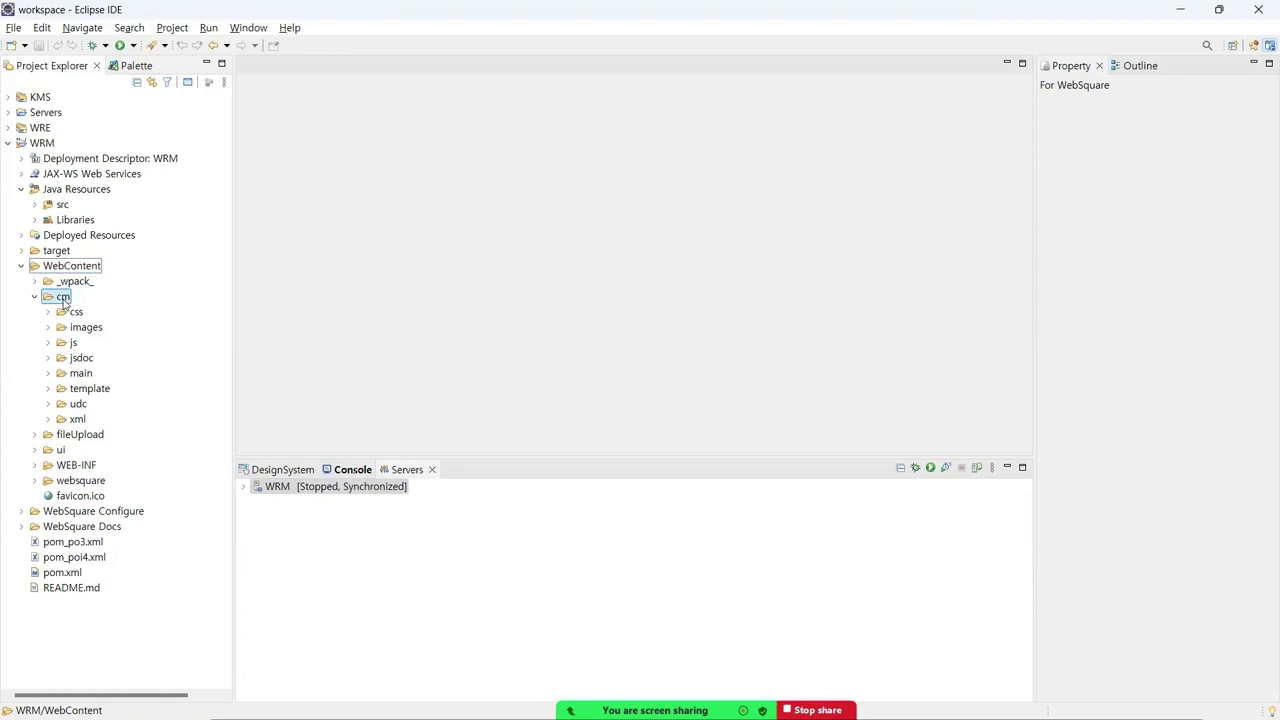
{"action": "left_click", "coordinate": [47, 373]}
{"action": "double_click", "coordinate": [115, 405]}
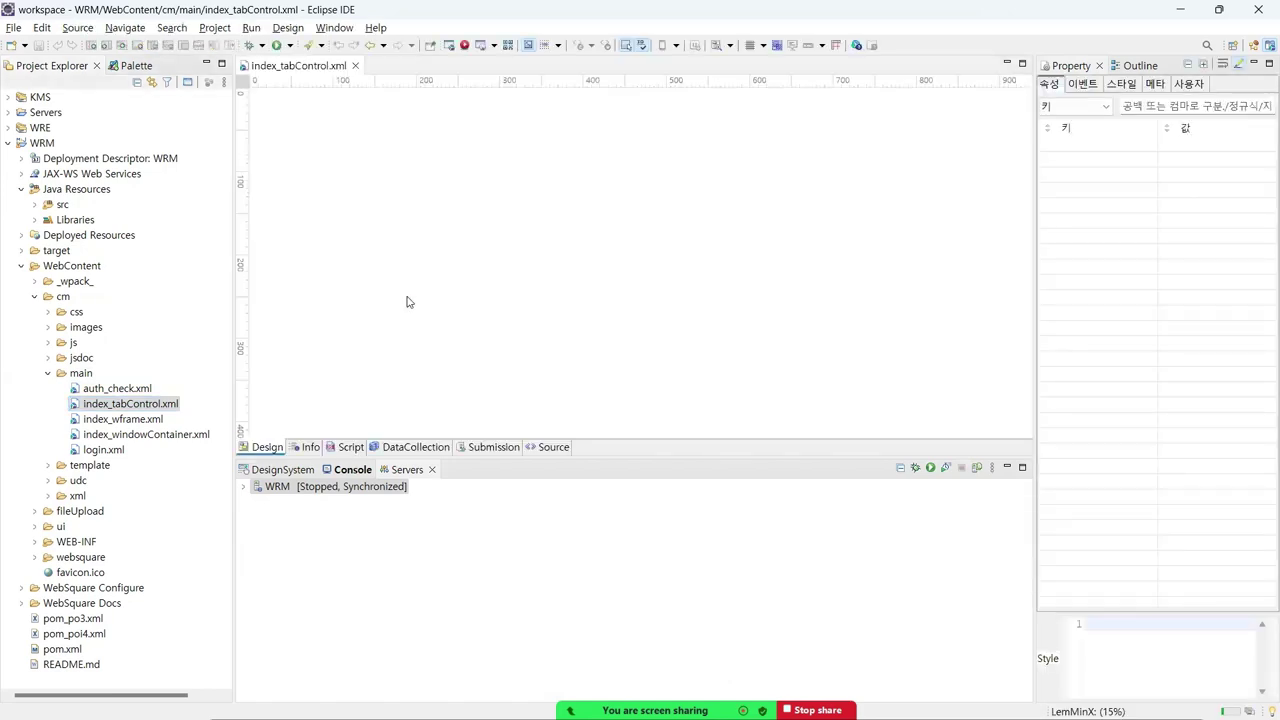
{"action": "left_click", "coordinate": [376, 28]}
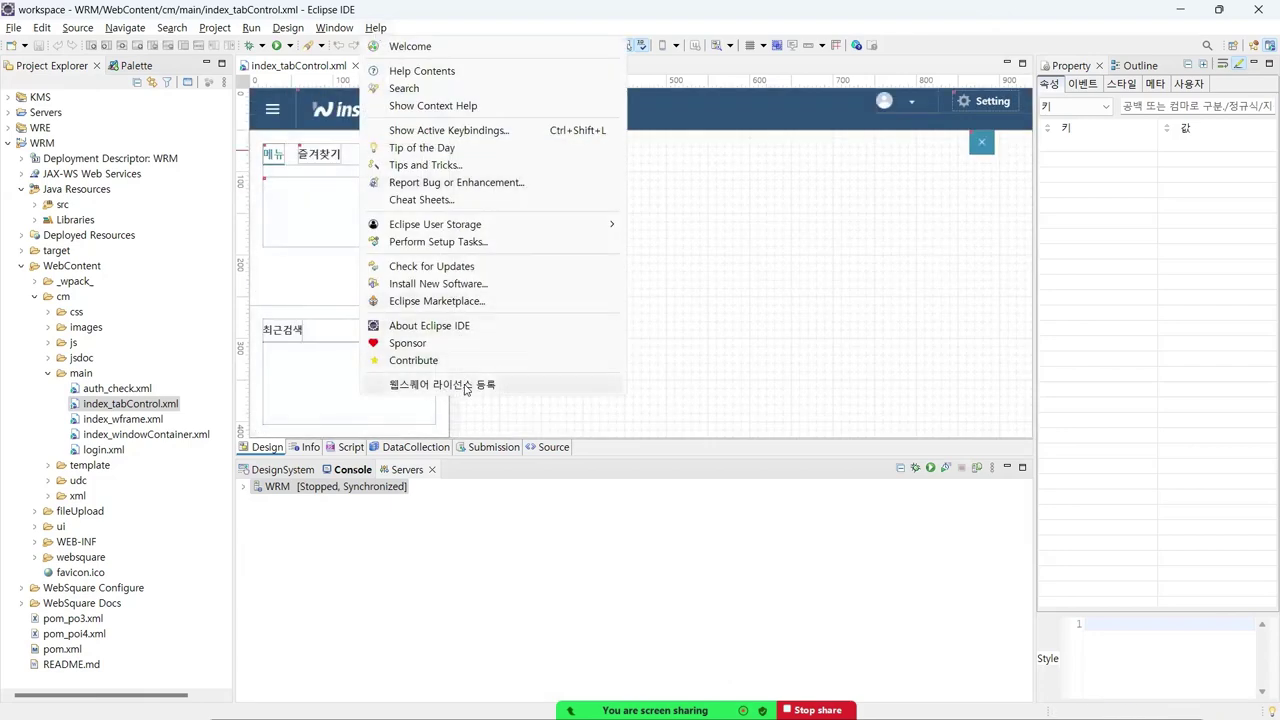
{"action": "left_click", "coordinate": [464, 386]}
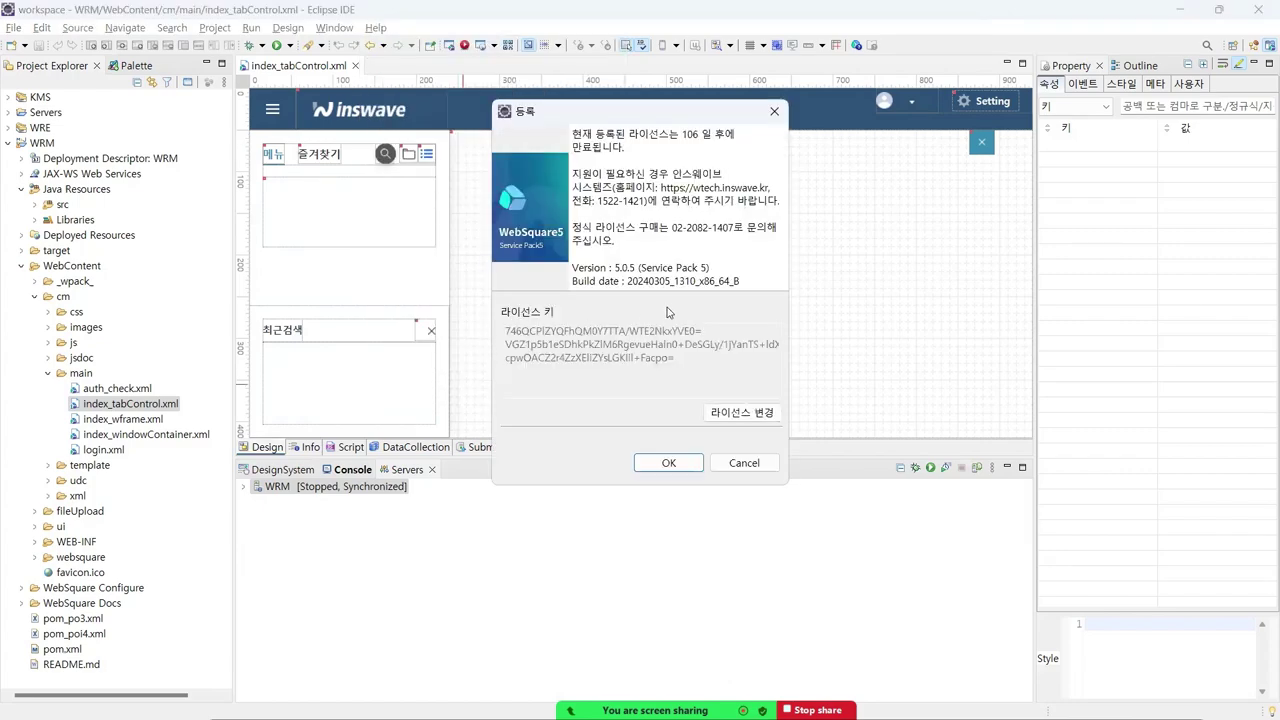
{"action": "left_click_drag", "start_coordinate": [682, 134], "coordinate": [704, 131]}
{"action": "left_click", "coordinate": [738, 412]}
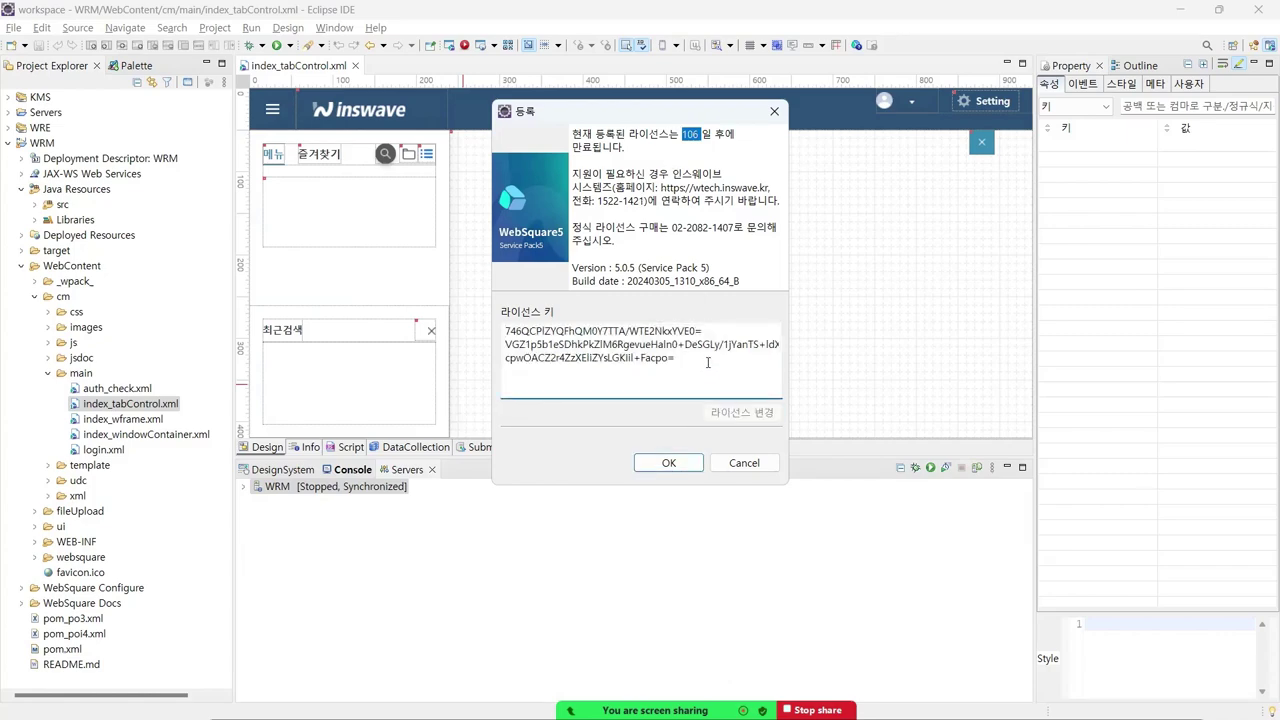
{"action": "key", "text": "ctrl+a"}
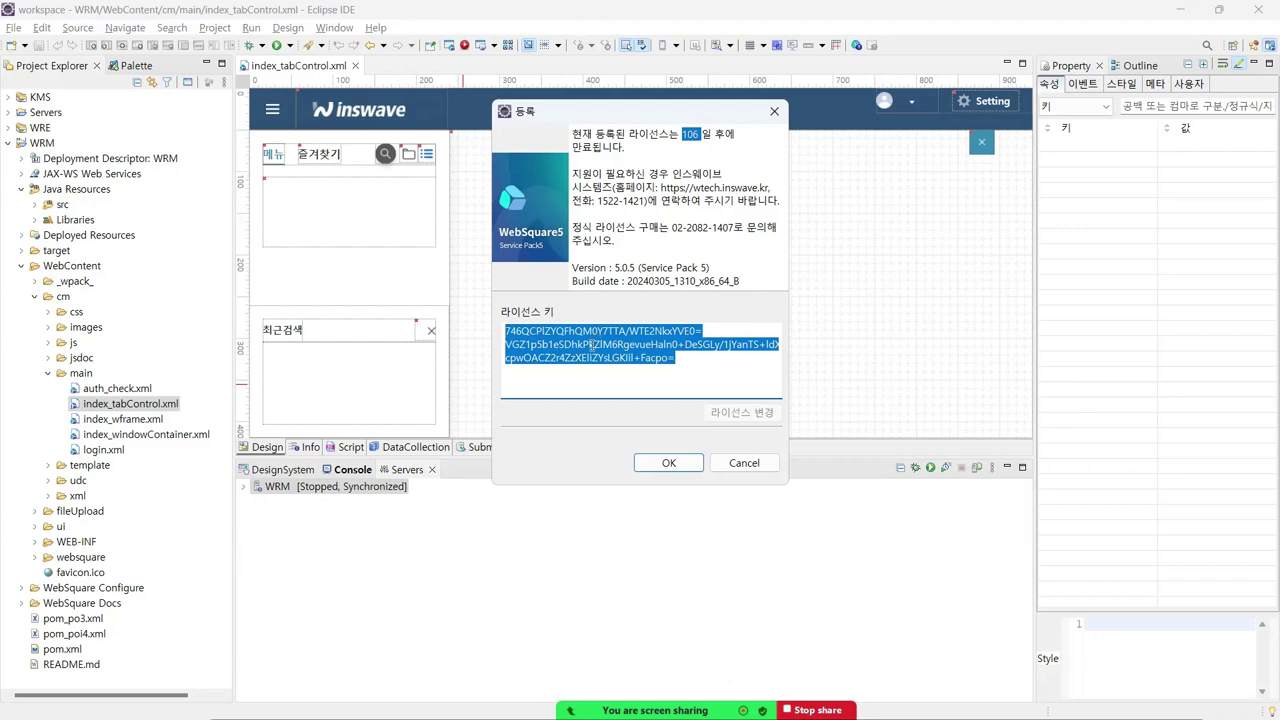
{"action": "left_click", "coordinate": [775, 117]}
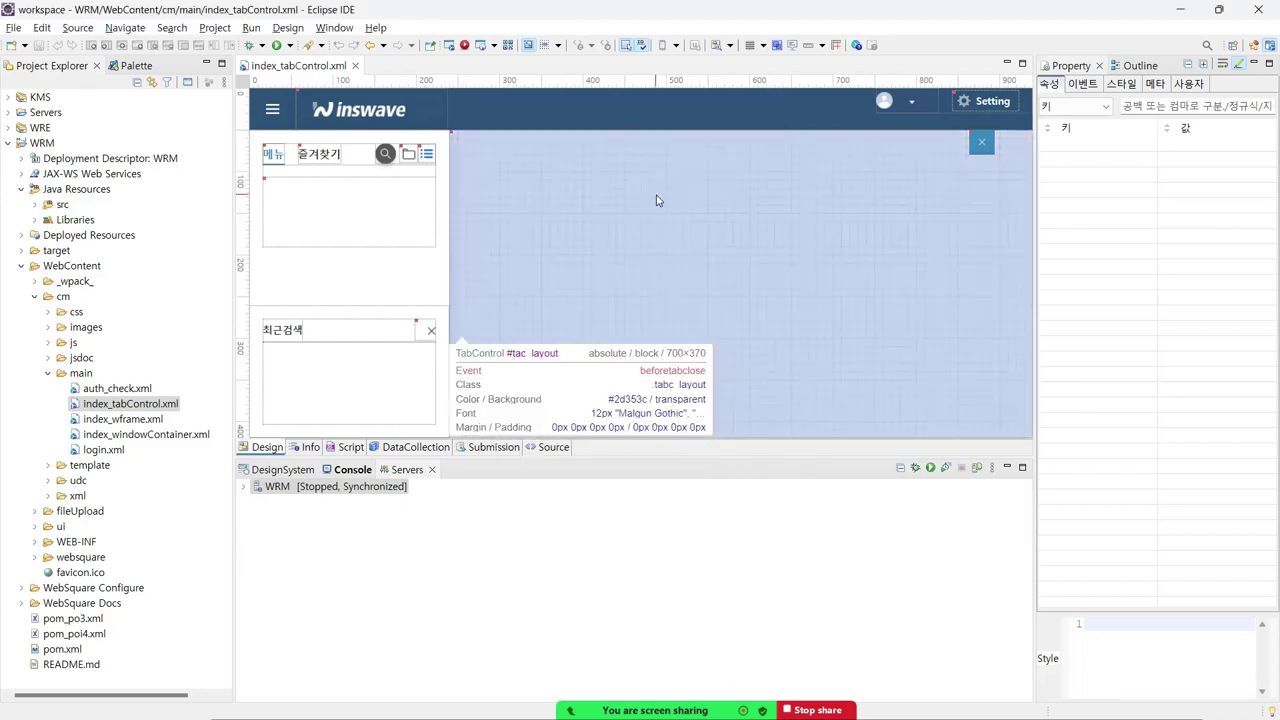
{"action": "key", "text": "alt+Tab"}
{"action": "key", "text": "alt+Tab"}
{"action": "key", "text": "alt+Tab"}
{"action": "key", "text": "alt+Tab"}
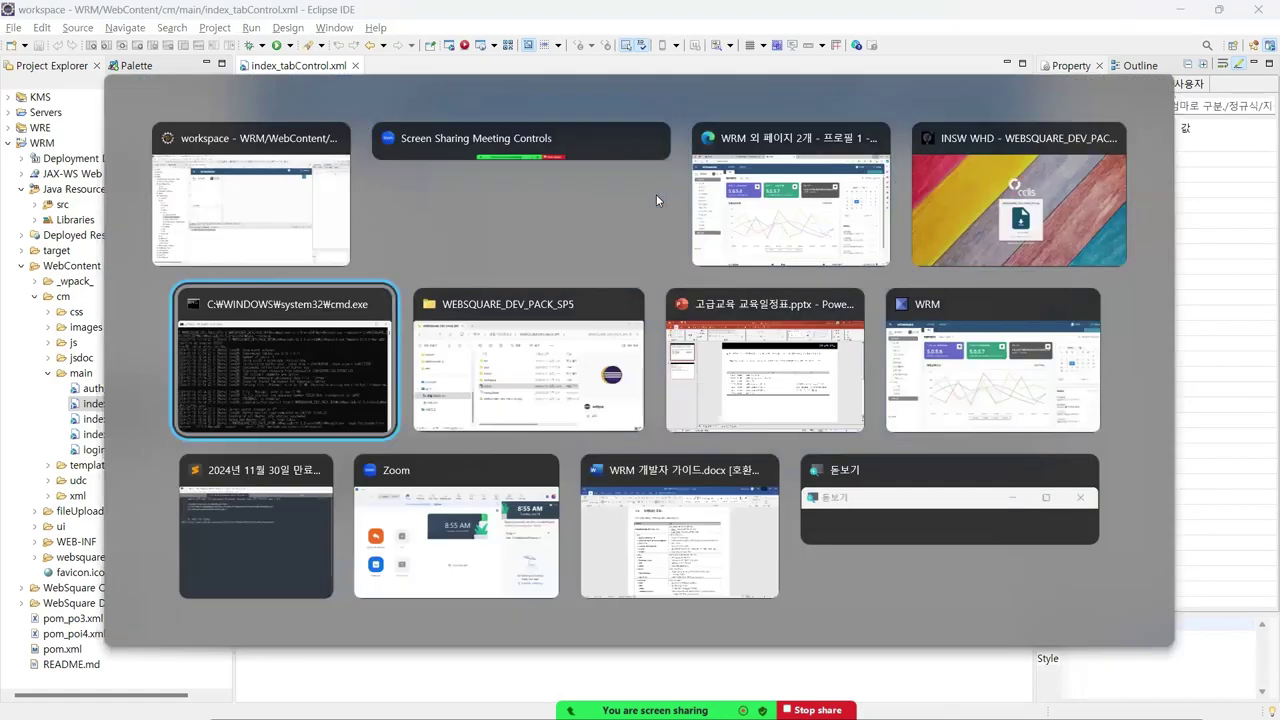
- In File Explorer, navigate into workspace > websquare_home > license and select the license file
{"action": "key", "text": "alt+Tab"}
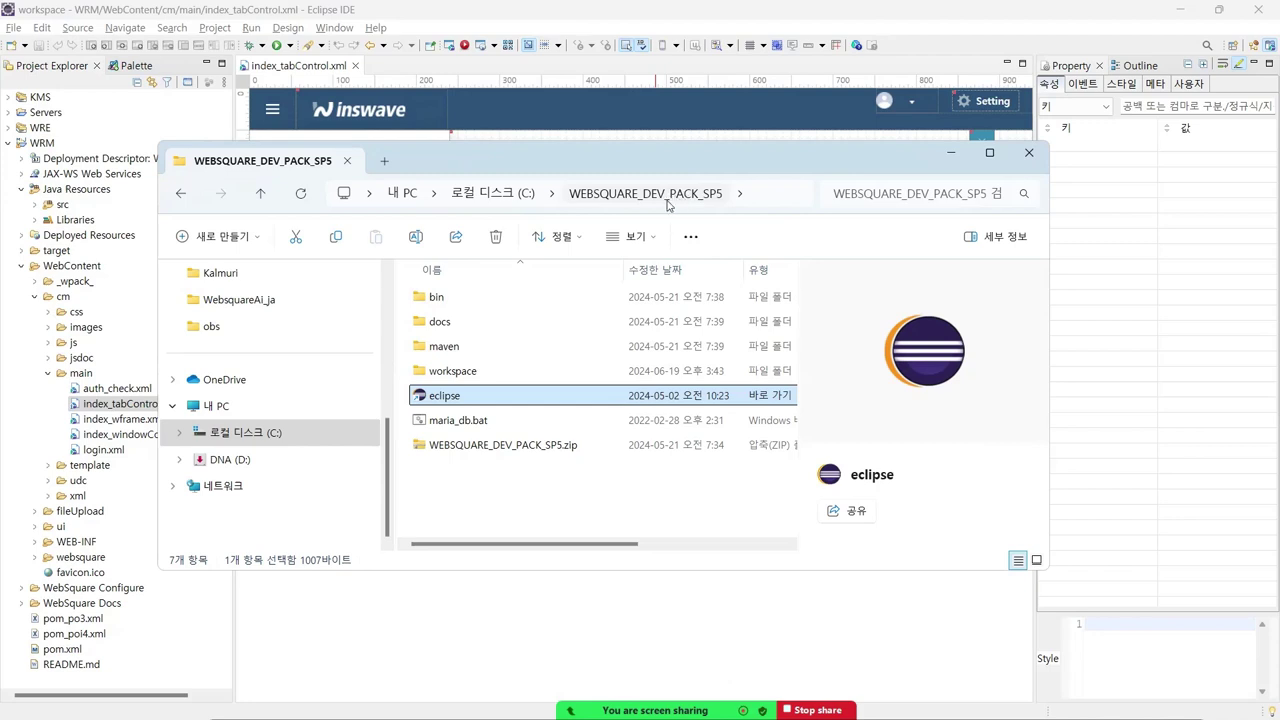
{"action": "double_click", "coordinate": [455, 373]}
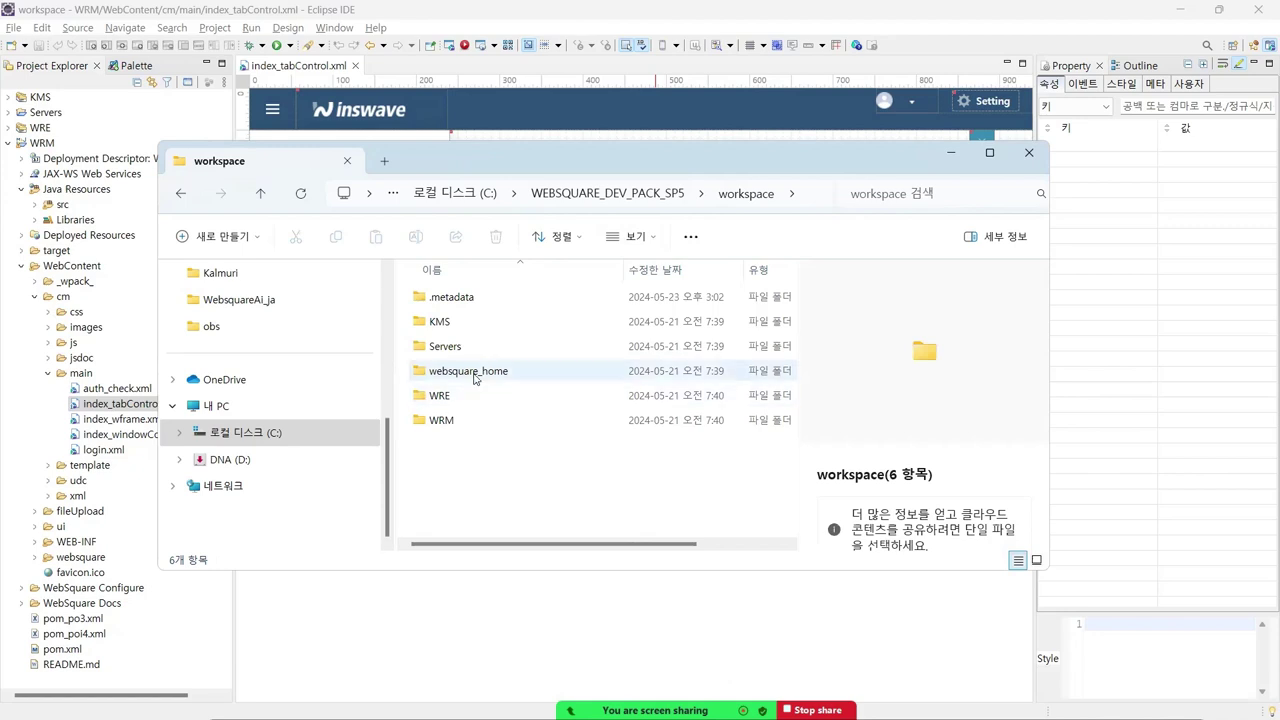
{"action": "left_click", "coordinate": [465, 374]}
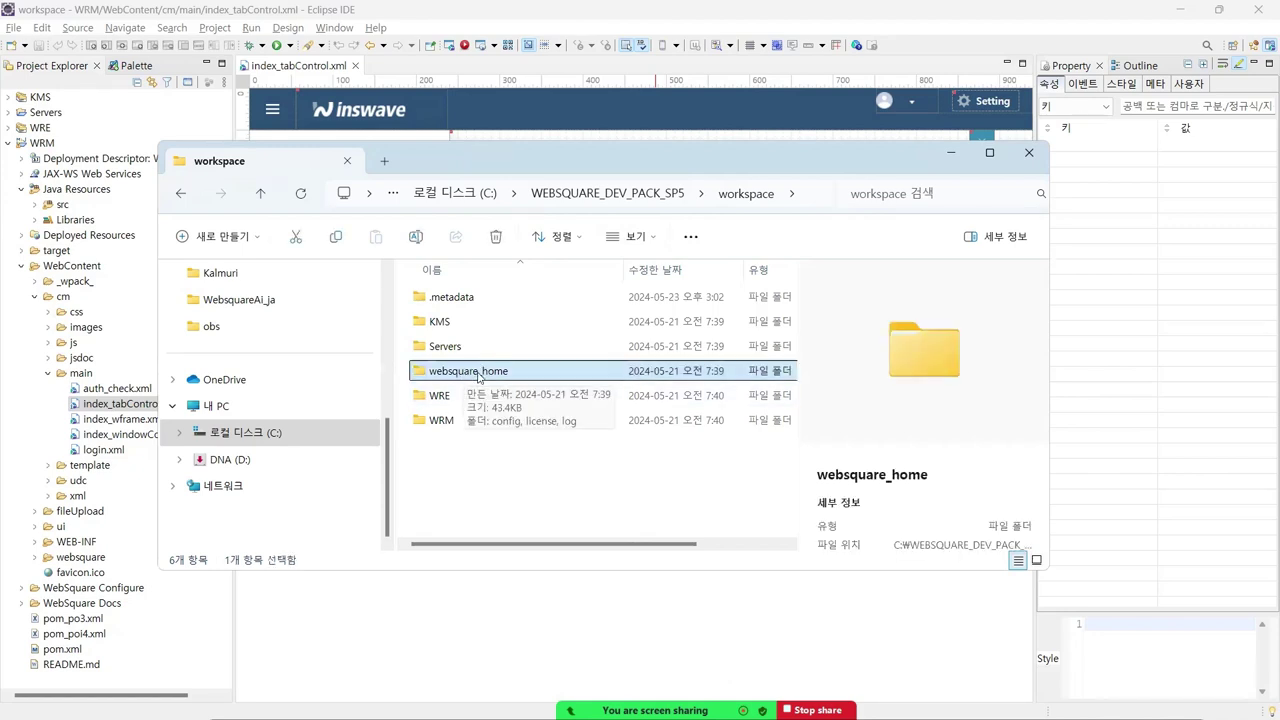
{"action": "double_click", "coordinate": [472, 376]}
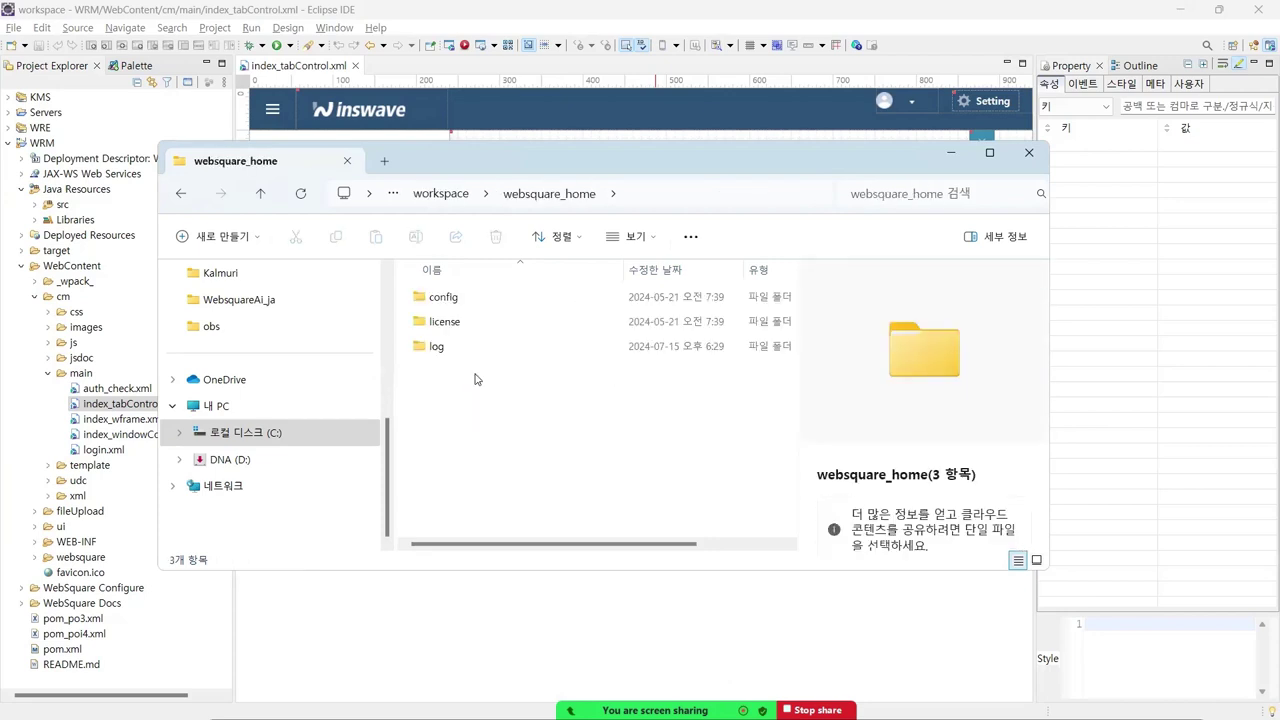
{"action": "left_click", "coordinate": [464, 323]}
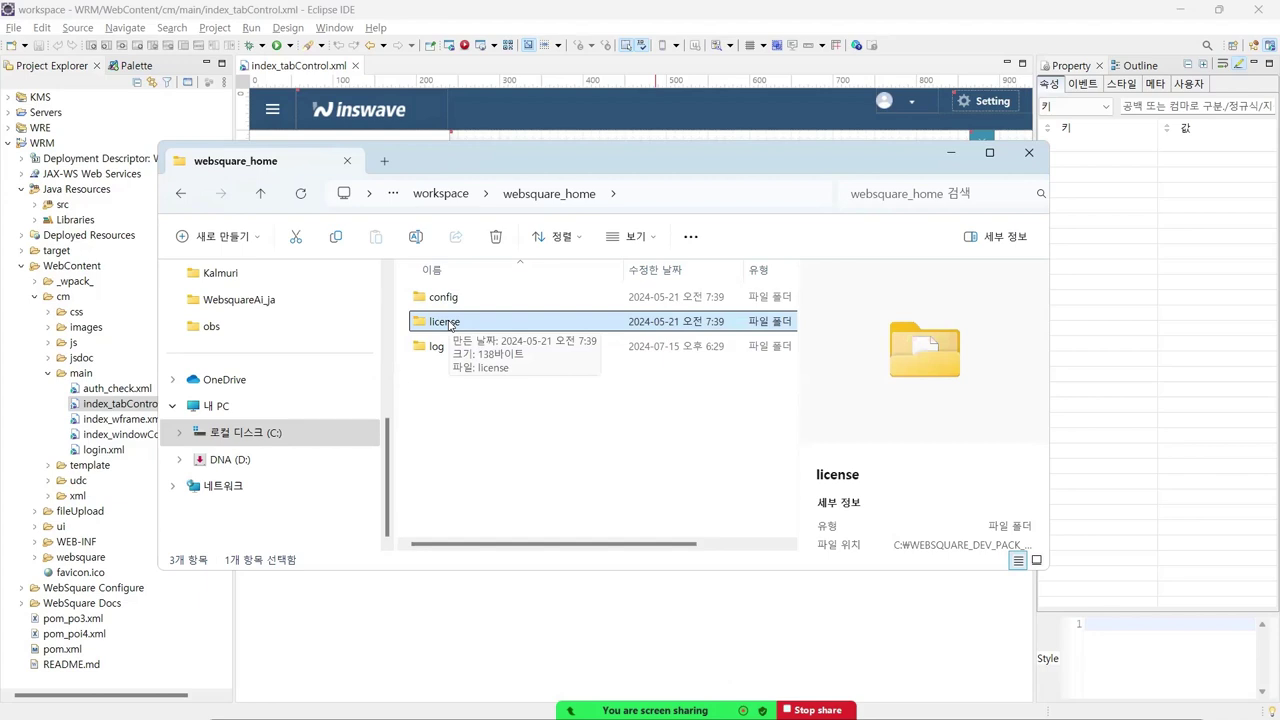
{"action": "double_click", "coordinate": [449, 322]}
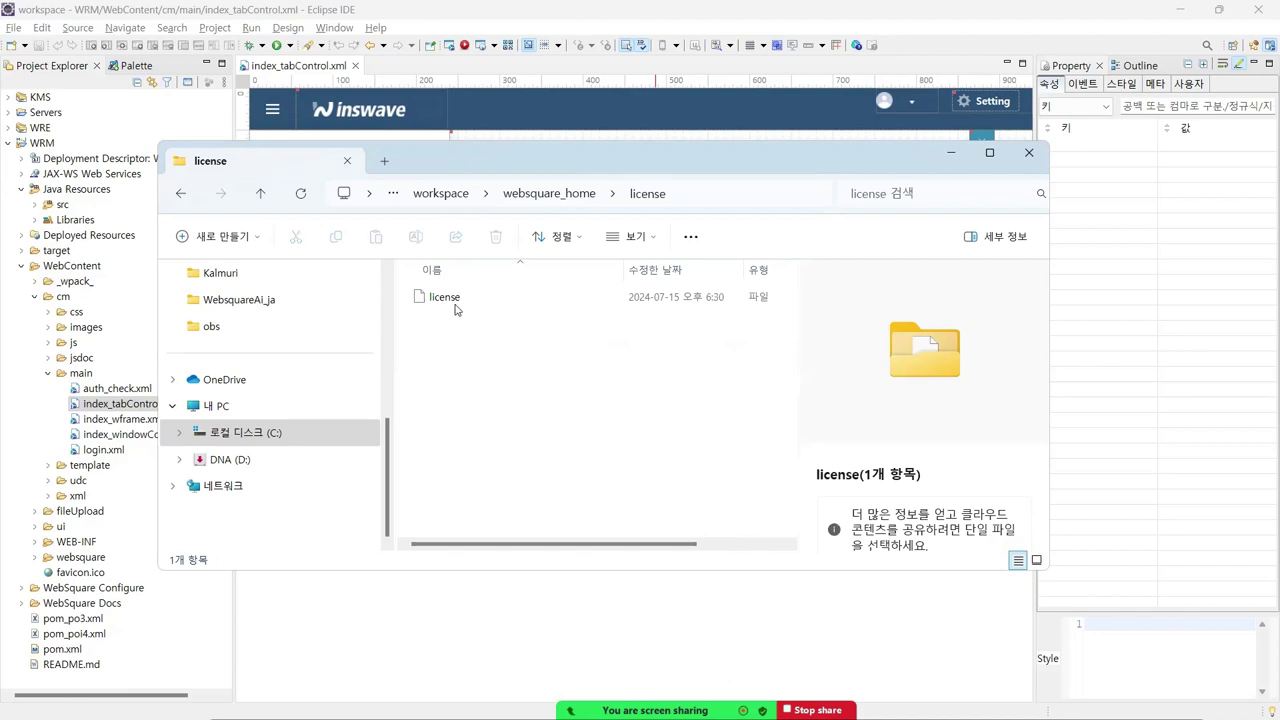
{"action": "left_click", "coordinate": [457, 302]}
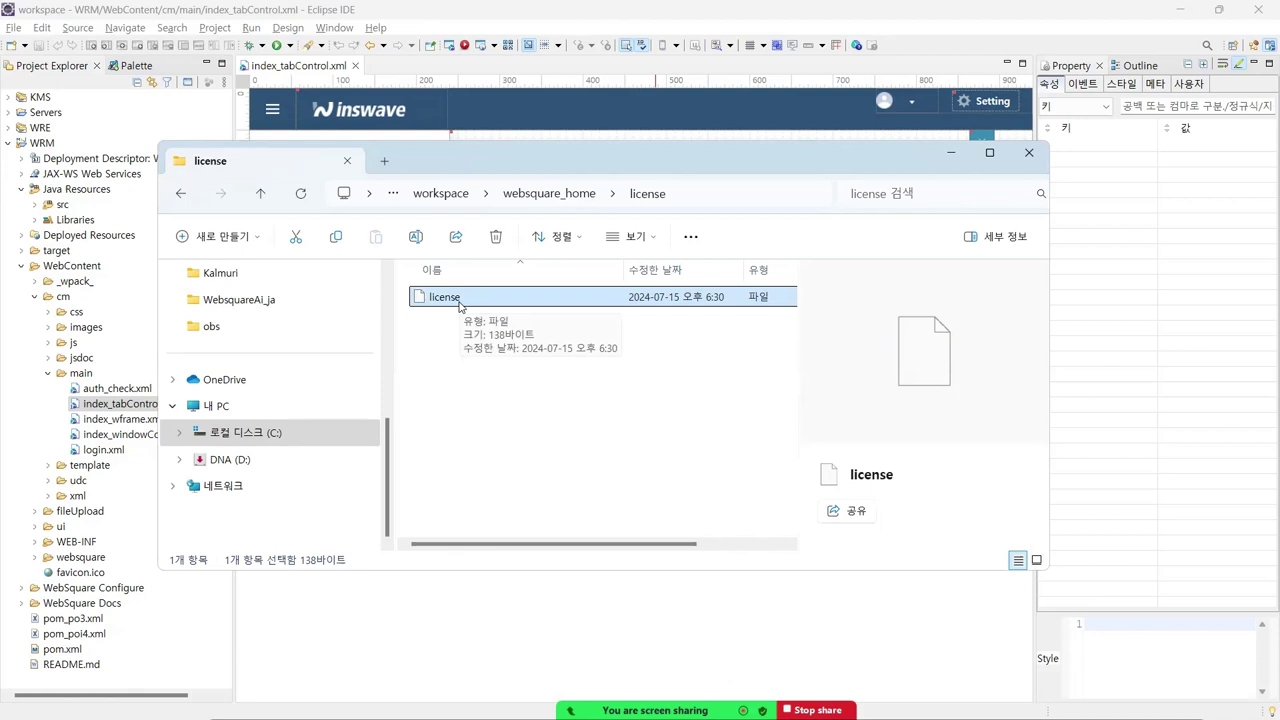
- Refresh the license folder, then open the license file in Notepad via 메모장에서 편집
{"action": "left_click", "coordinate": [813, 195]}
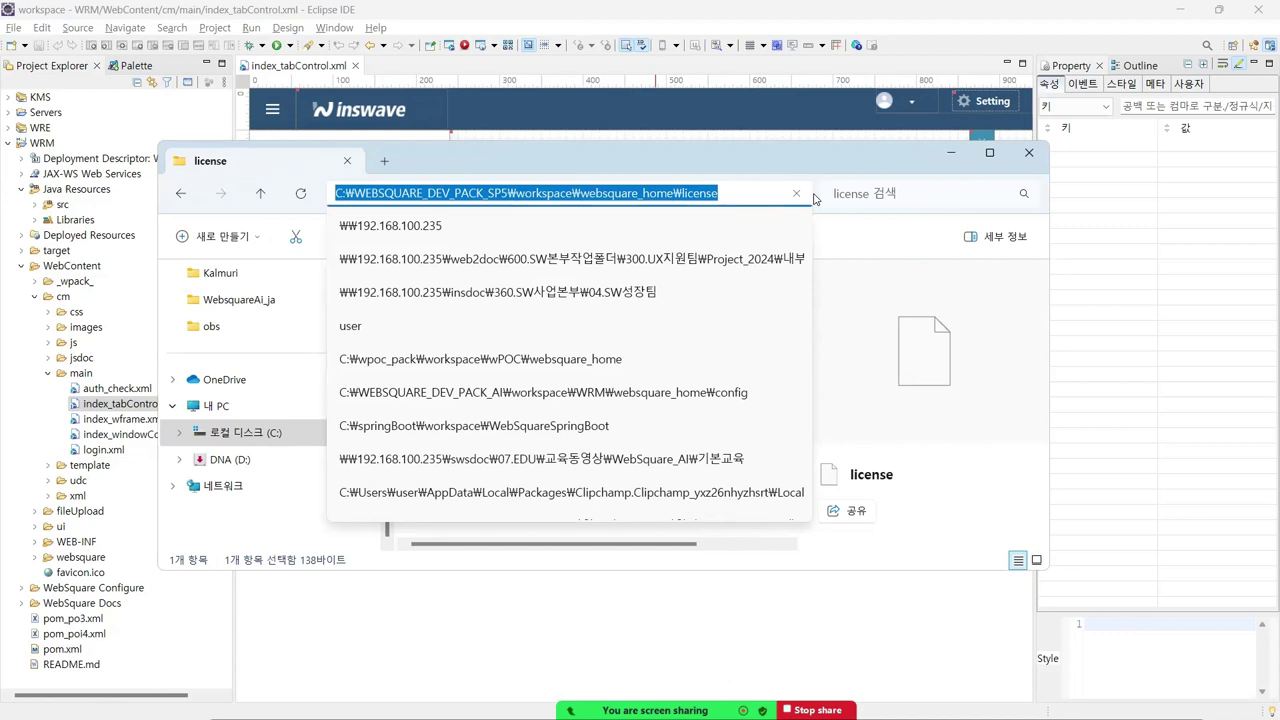
{"action": "left_click", "coordinate": [771, 196]}
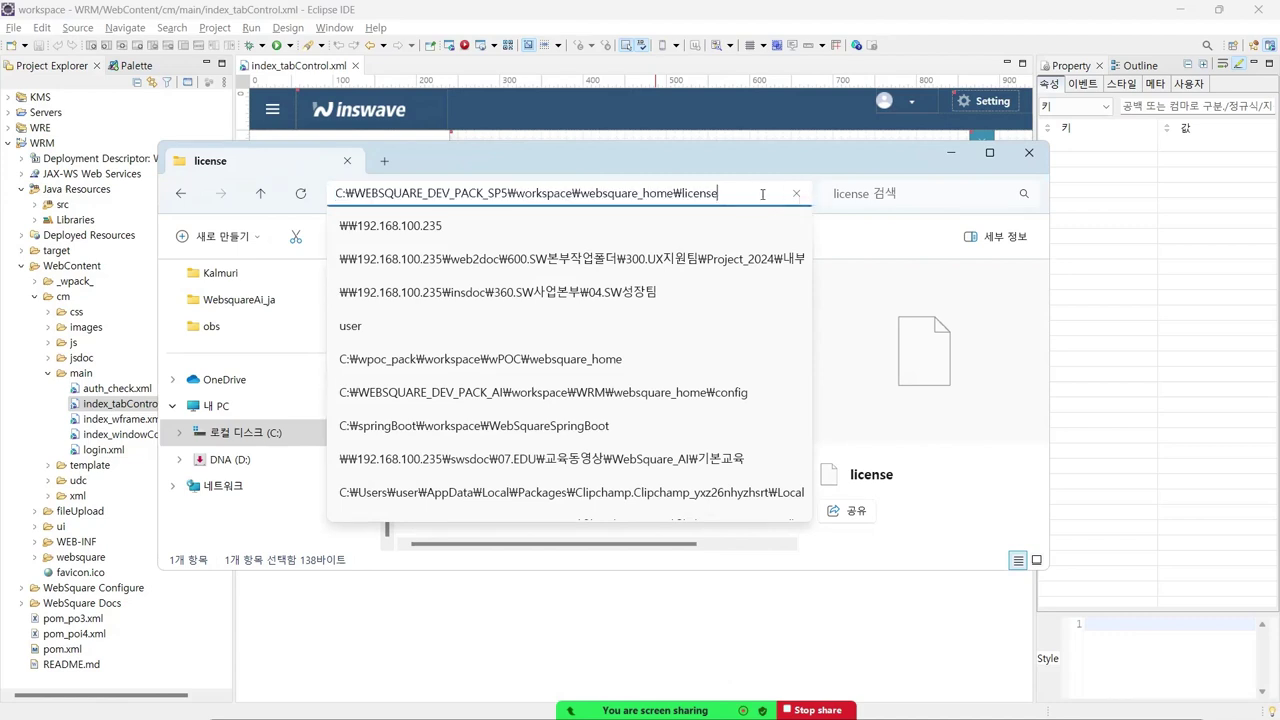
{"action": "key", "text": "Return"}
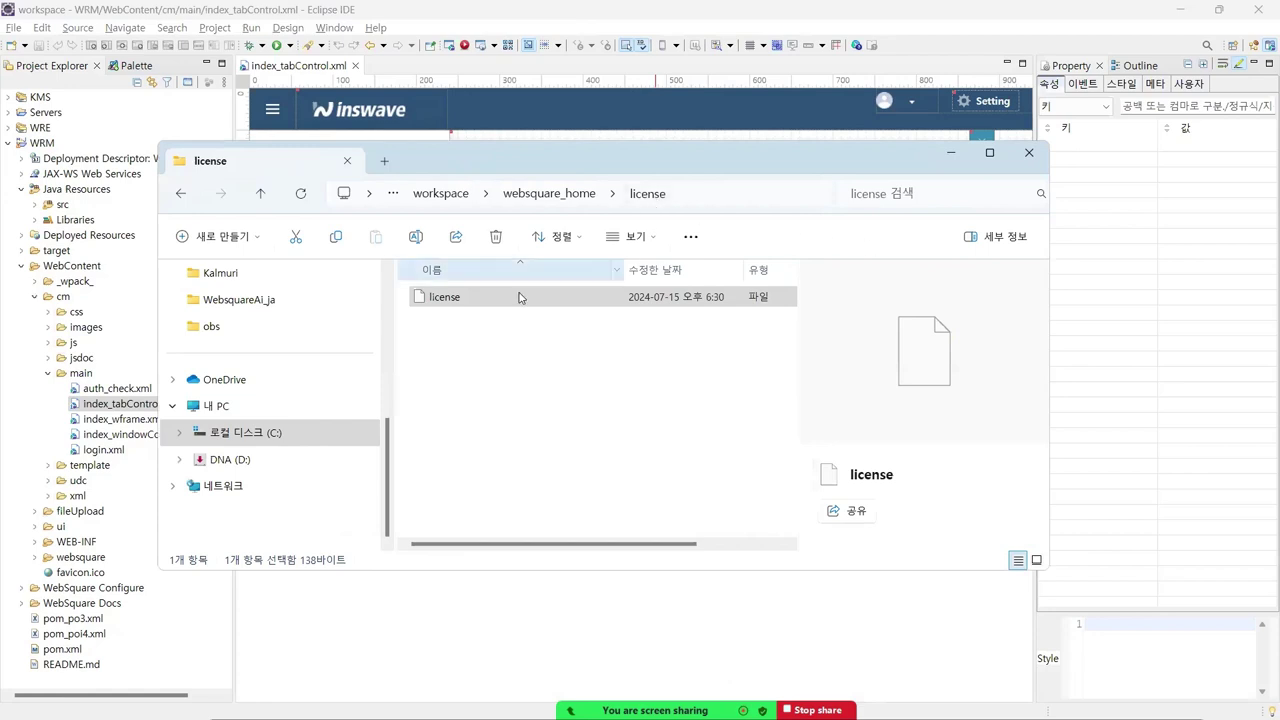
{"action": "left_click", "coordinate": [455, 302]}
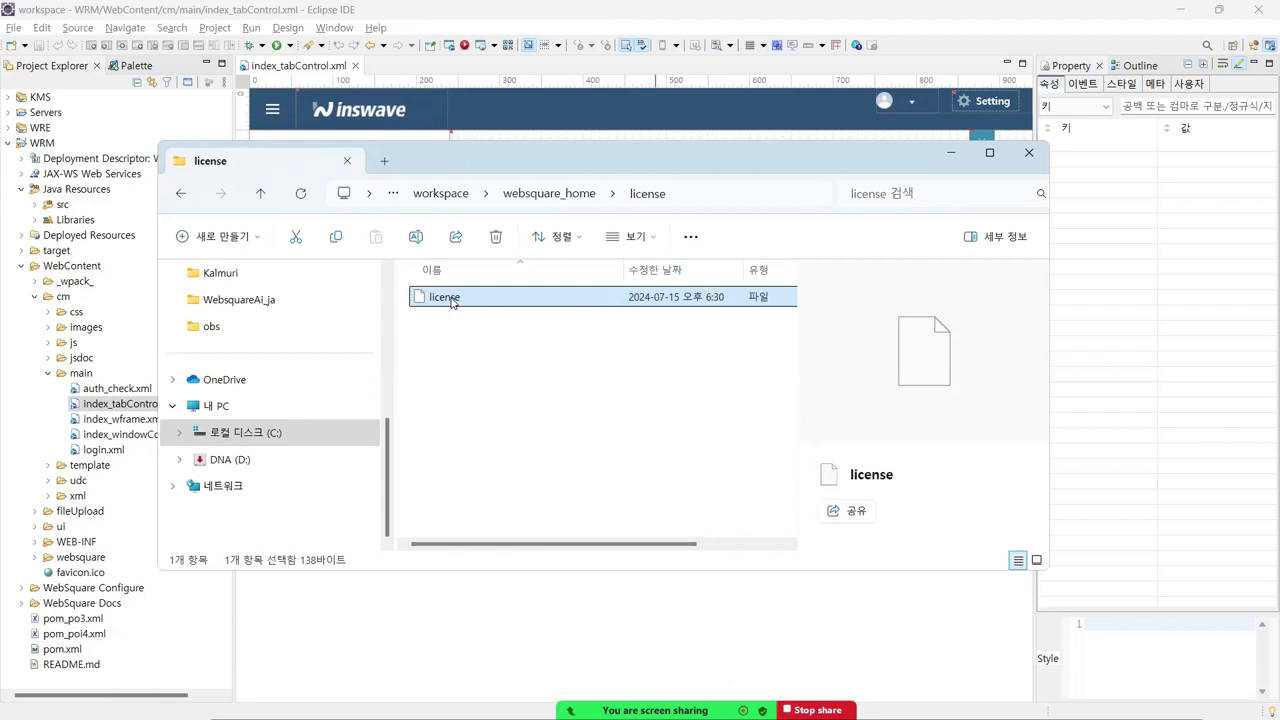
{"action": "right_click", "coordinate": [452, 302]}
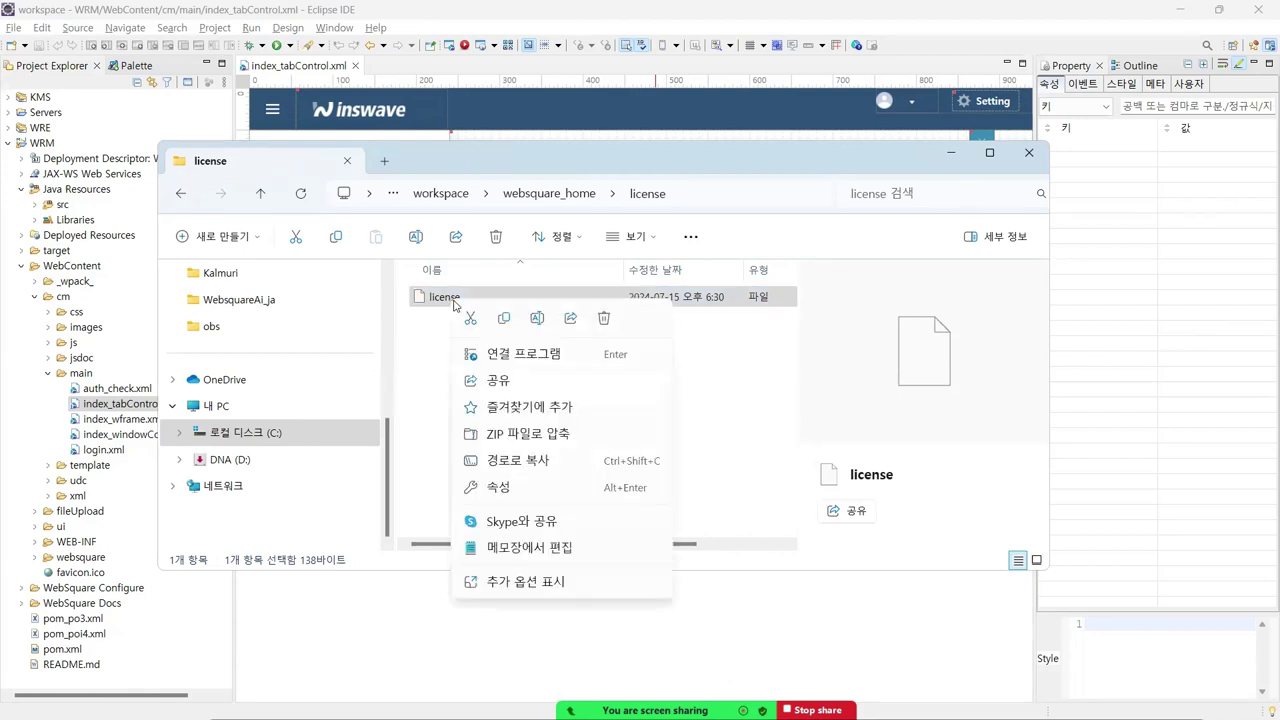
{"action": "left_click", "coordinate": [522, 547]}
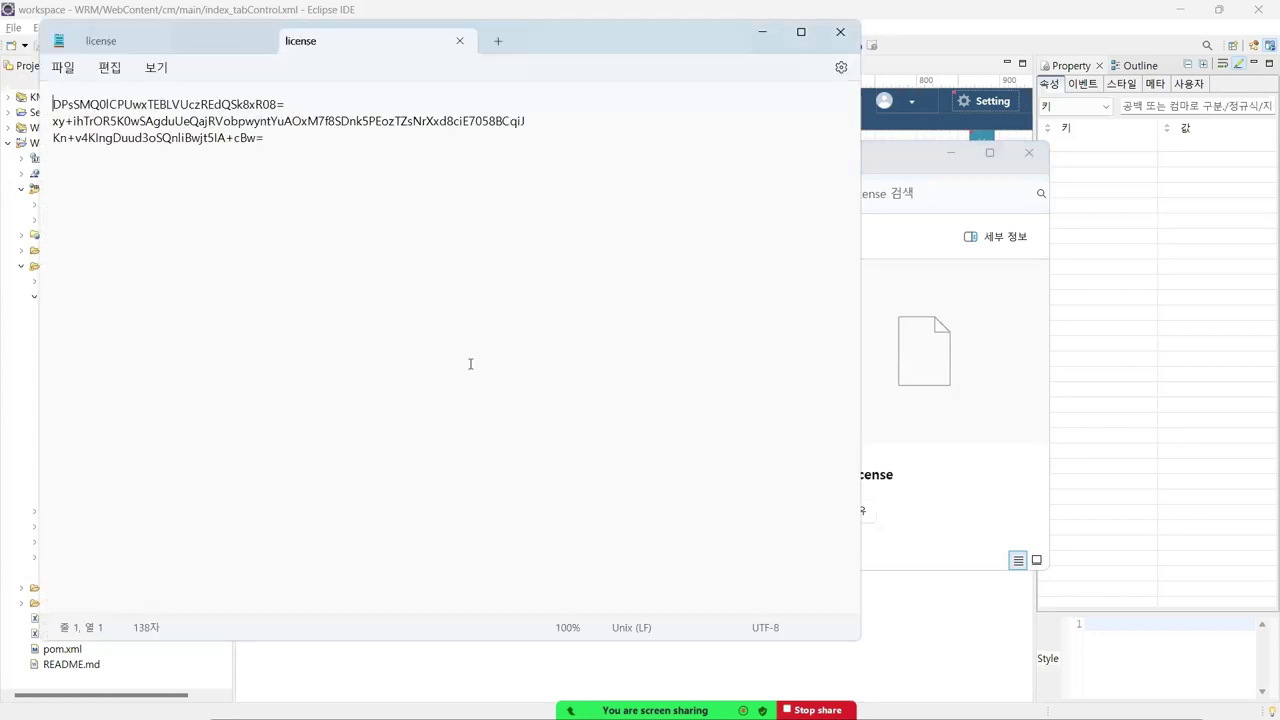
- Replace the license file's contents with the pasted new key, save it, and close Notepad
{"action": "left_click", "coordinate": [261, 41]}
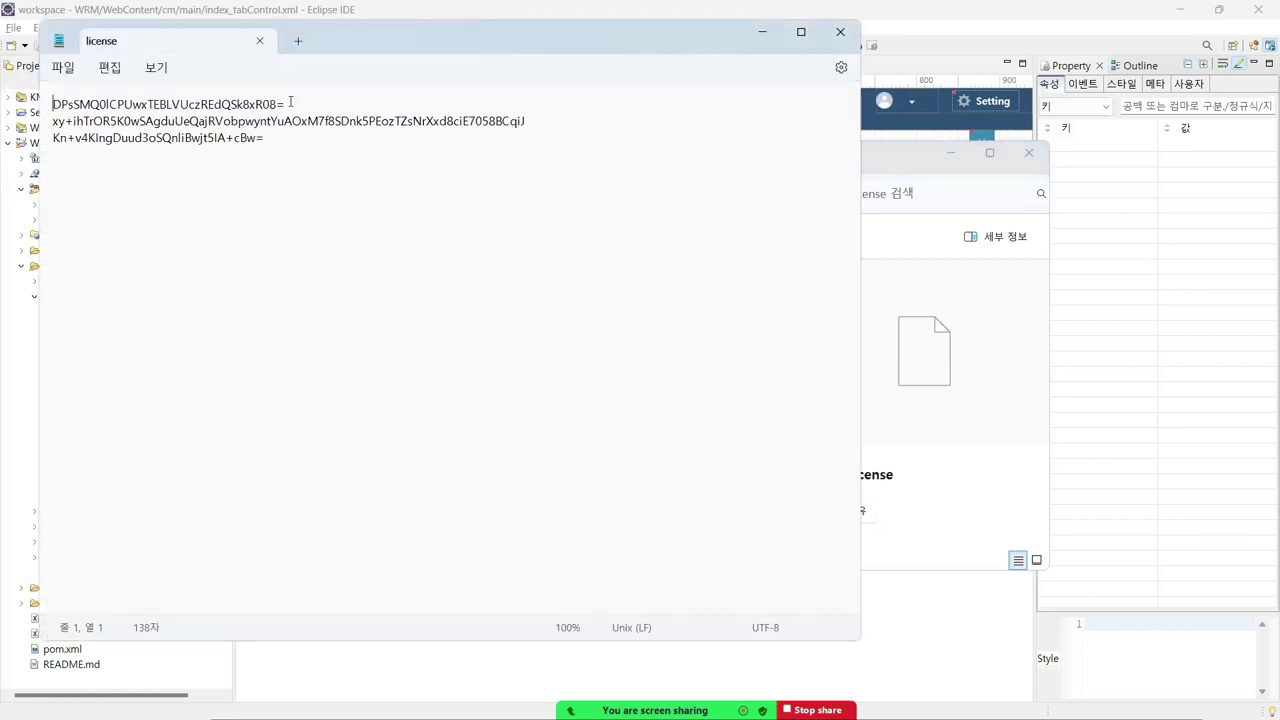
{"action": "key", "text": "ctrl+a"}
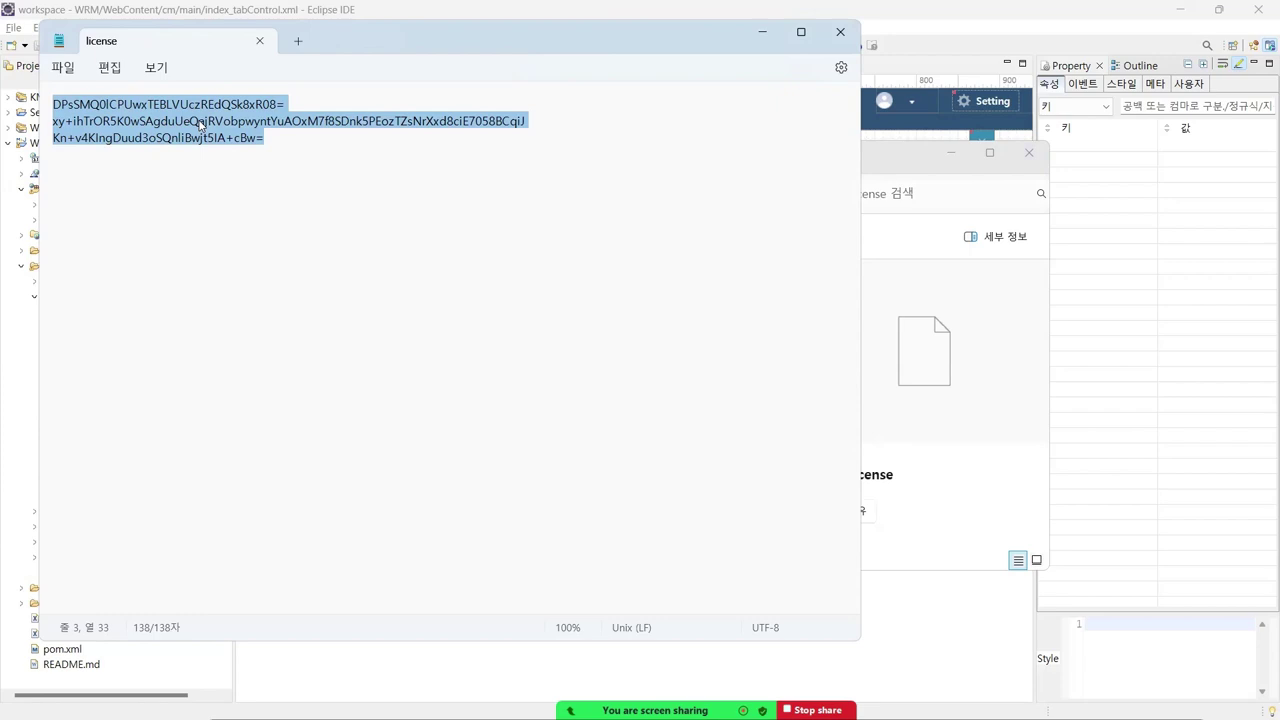
{"action": "key", "text": "ctrl+v"}
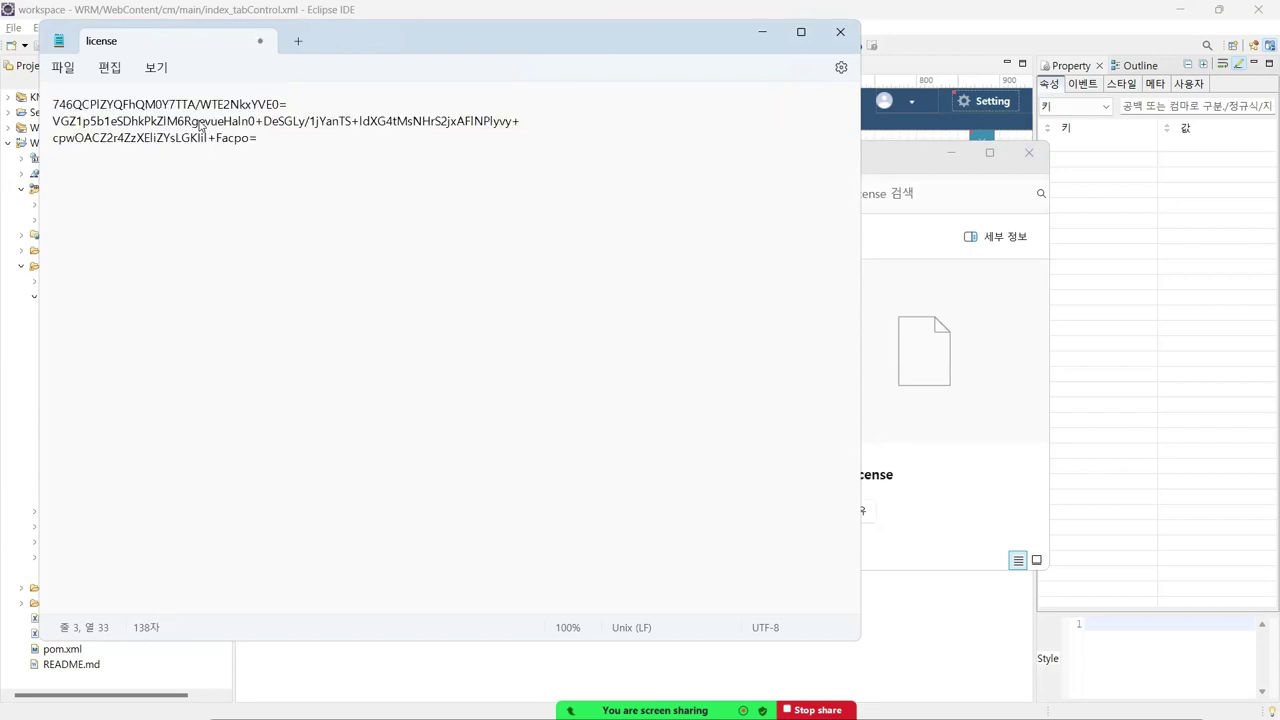
{"action": "key", "text": "ctrl+s"}
{"action": "left_click", "coordinate": [63, 67]}
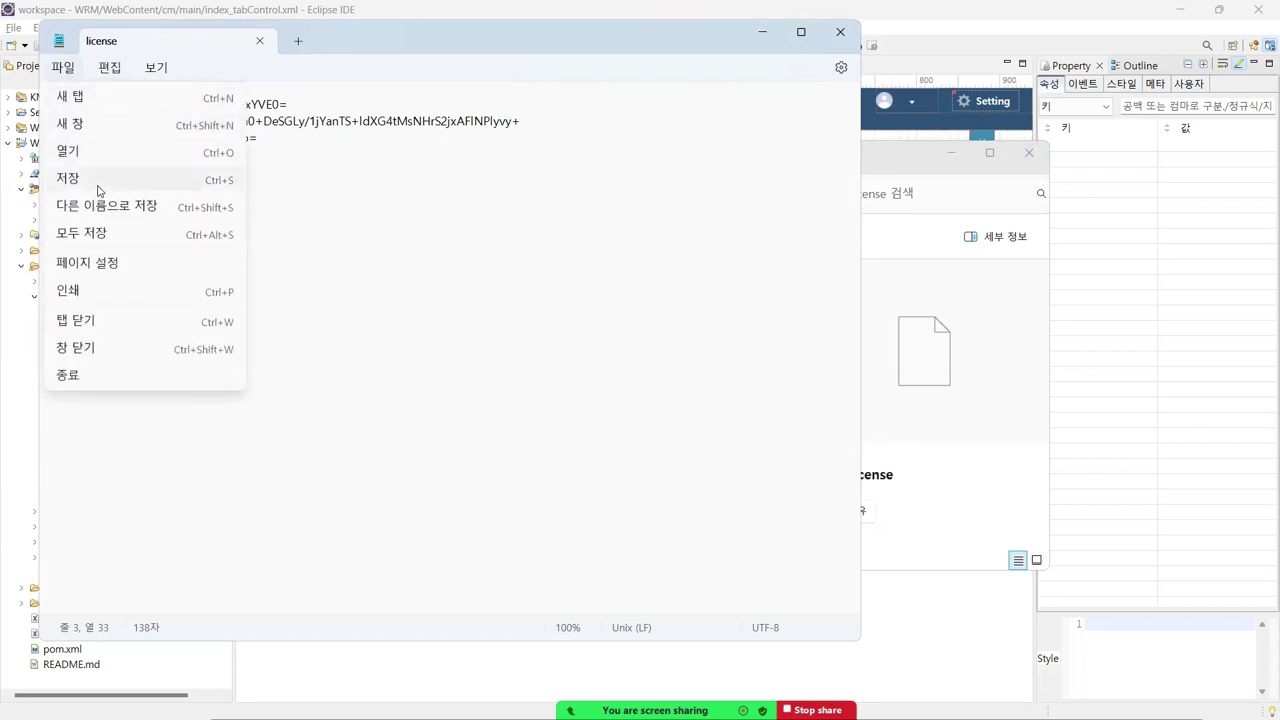
{"action": "left_click", "coordinate": [99, 180]}
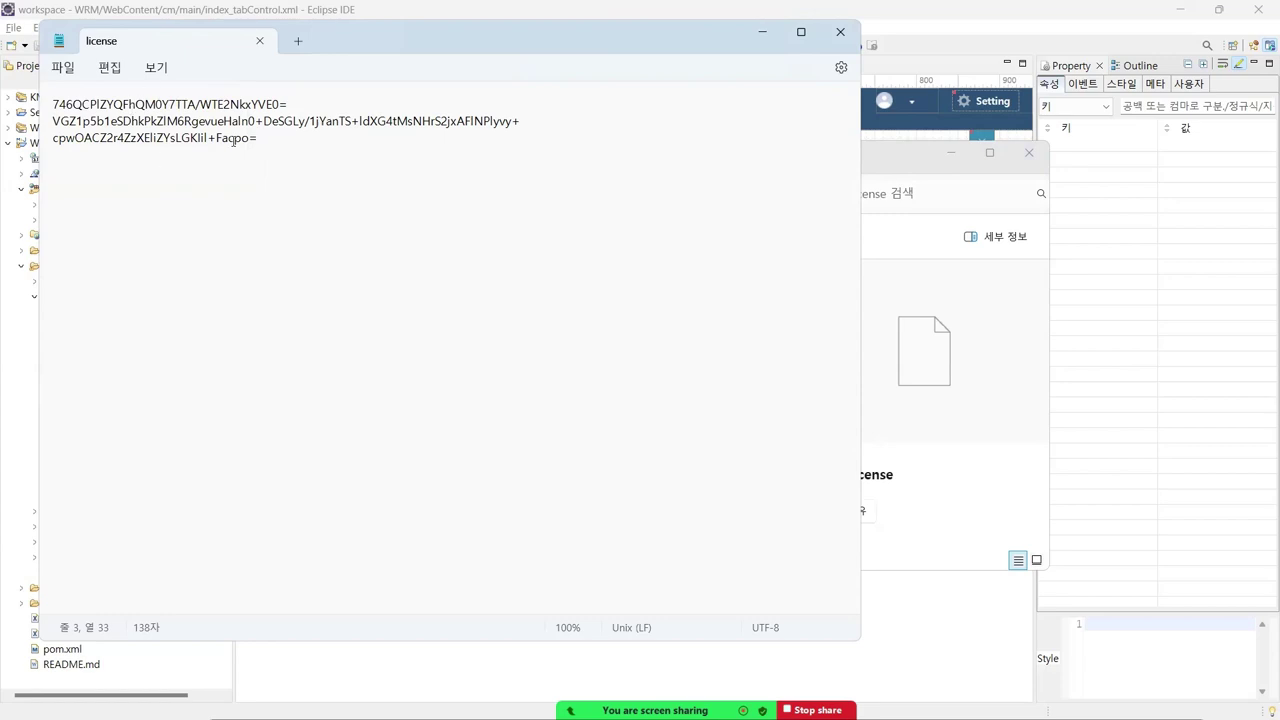
{"action": "left_click", "coordinate": [260, 41]}
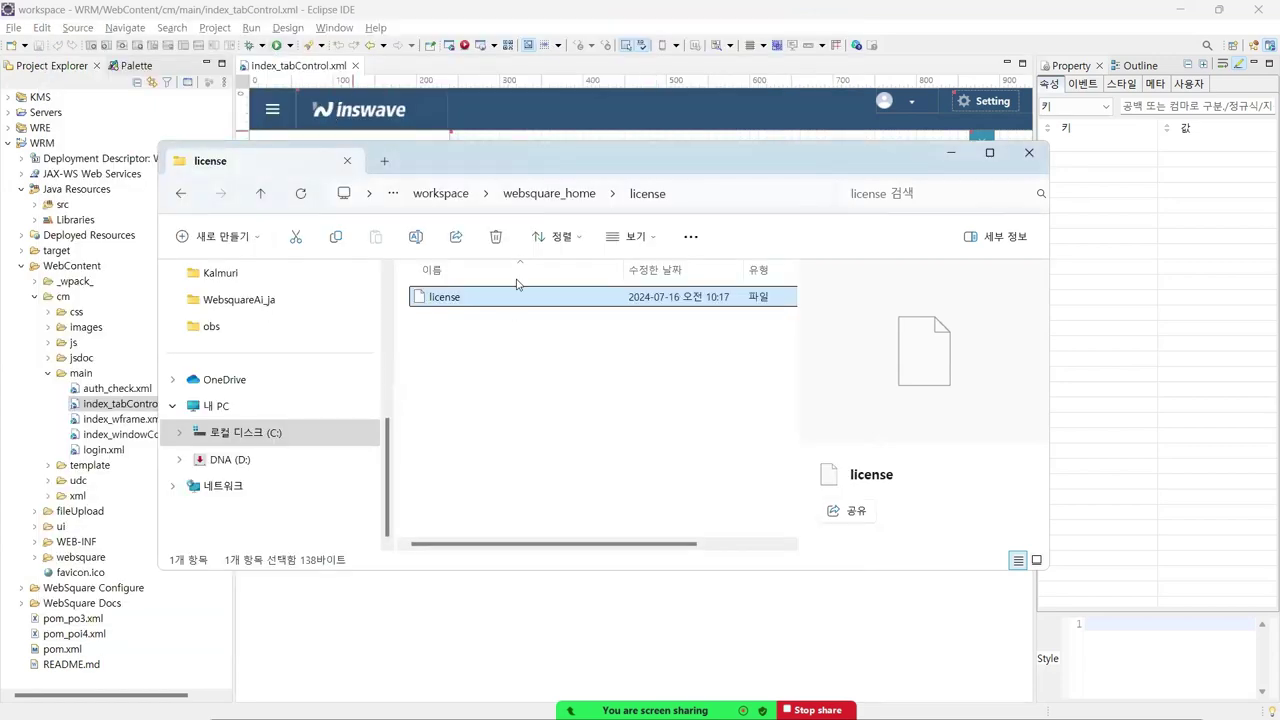
{"action": "left_click", "coordinate": [469, 13]}
- Inspect the key in Help > 웹스퀘어 라이선스 등록, confirm 106 days remain, then close the dialog
{"action": "left_click", "coordinate": [375, 27]}
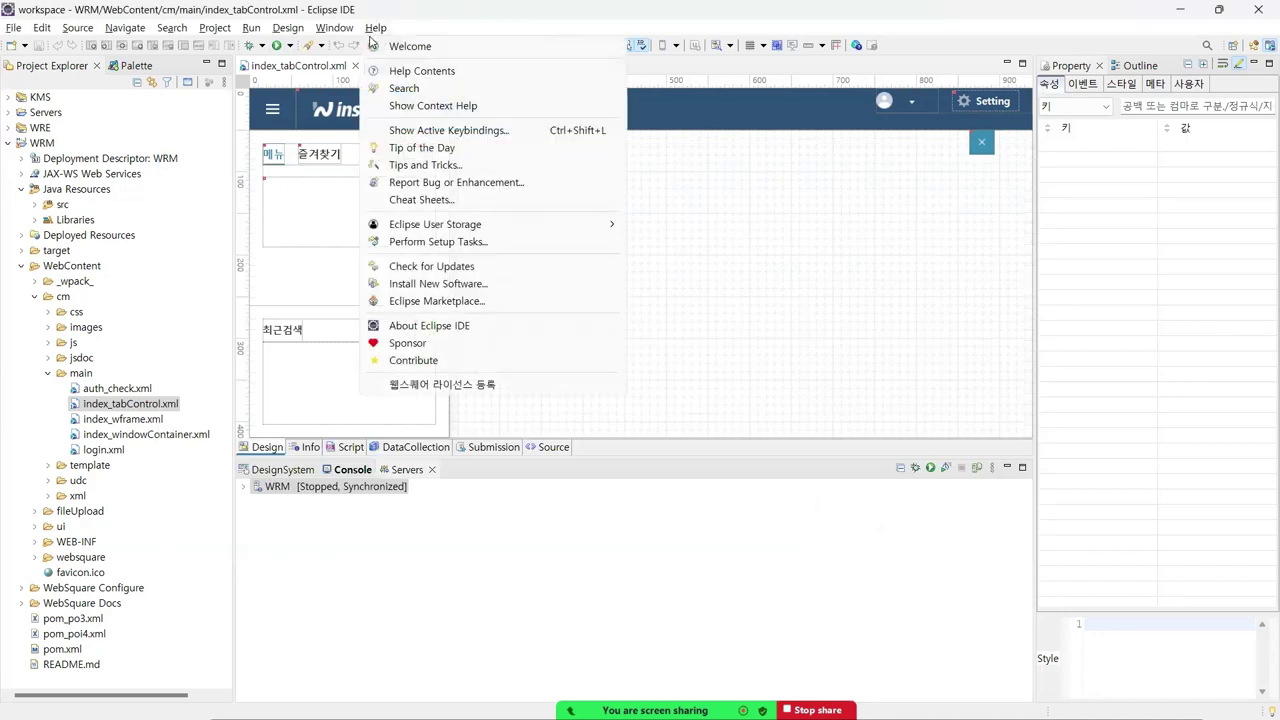
{"action": "left_click", "coordinate": [466, 385]}
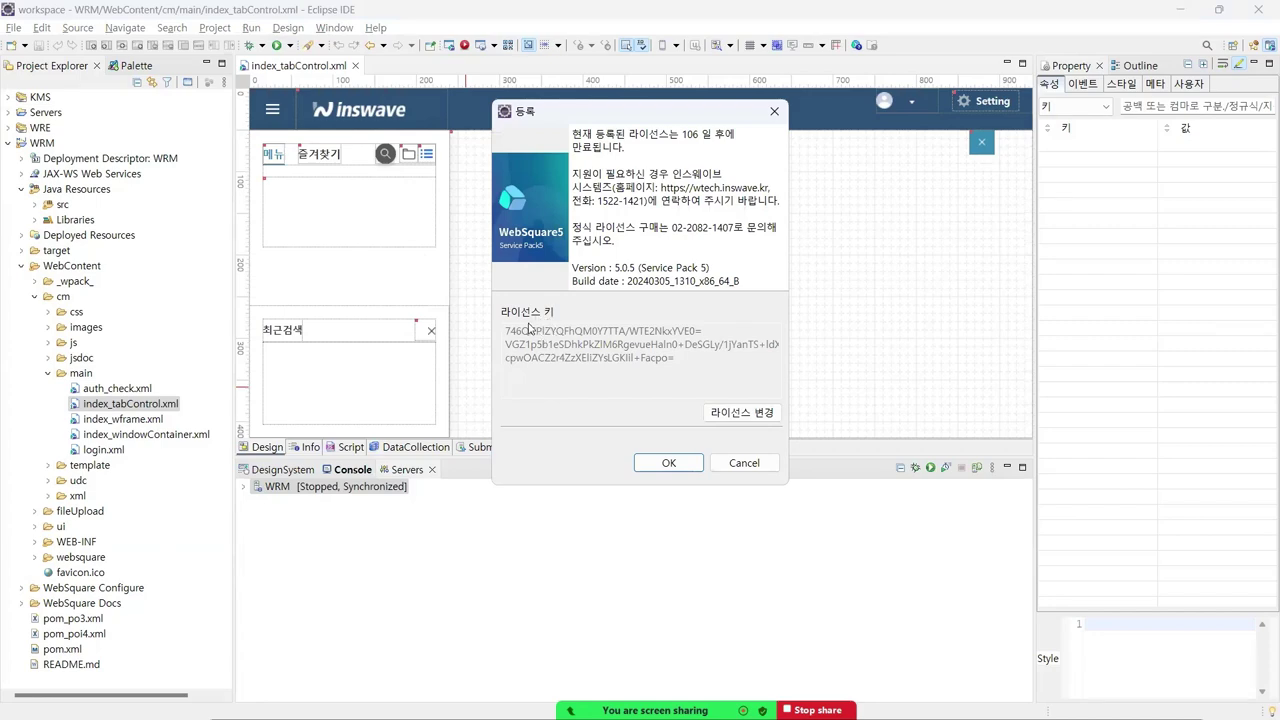
{"action": "left_click", "coordinate": [717, 413]}
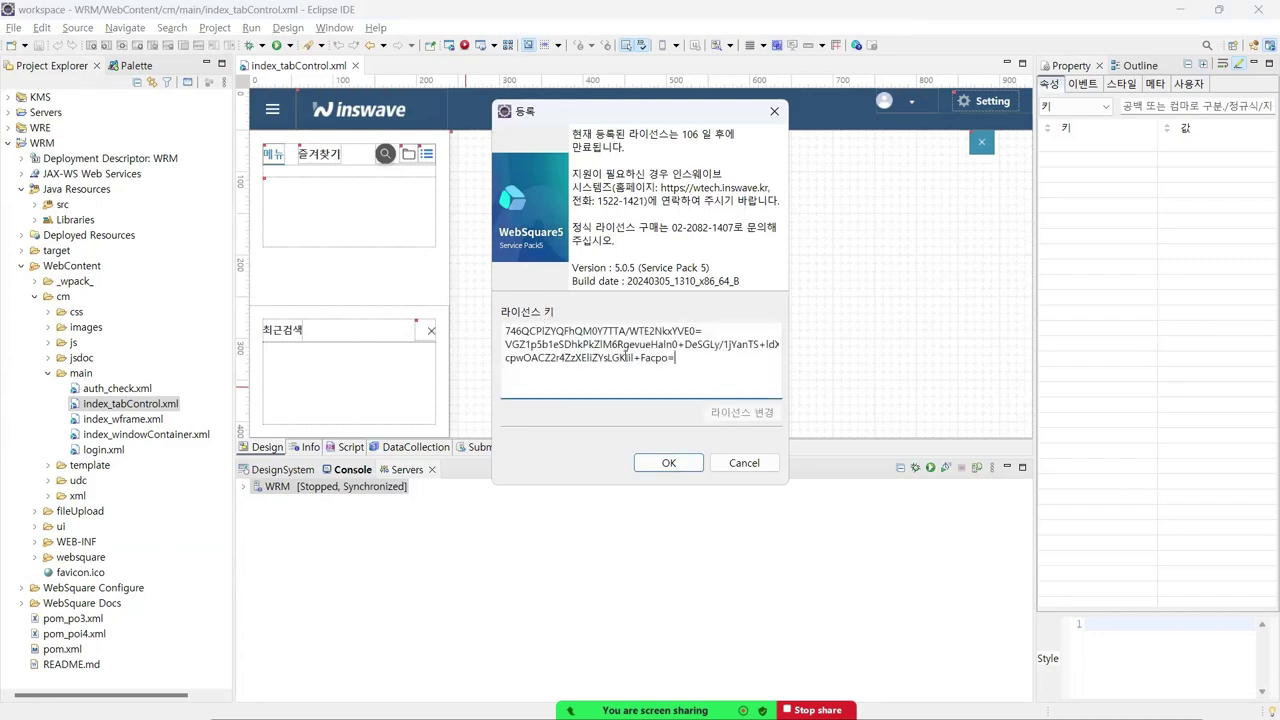
{"action": "triple_click", "coordinate": [624, 352]}
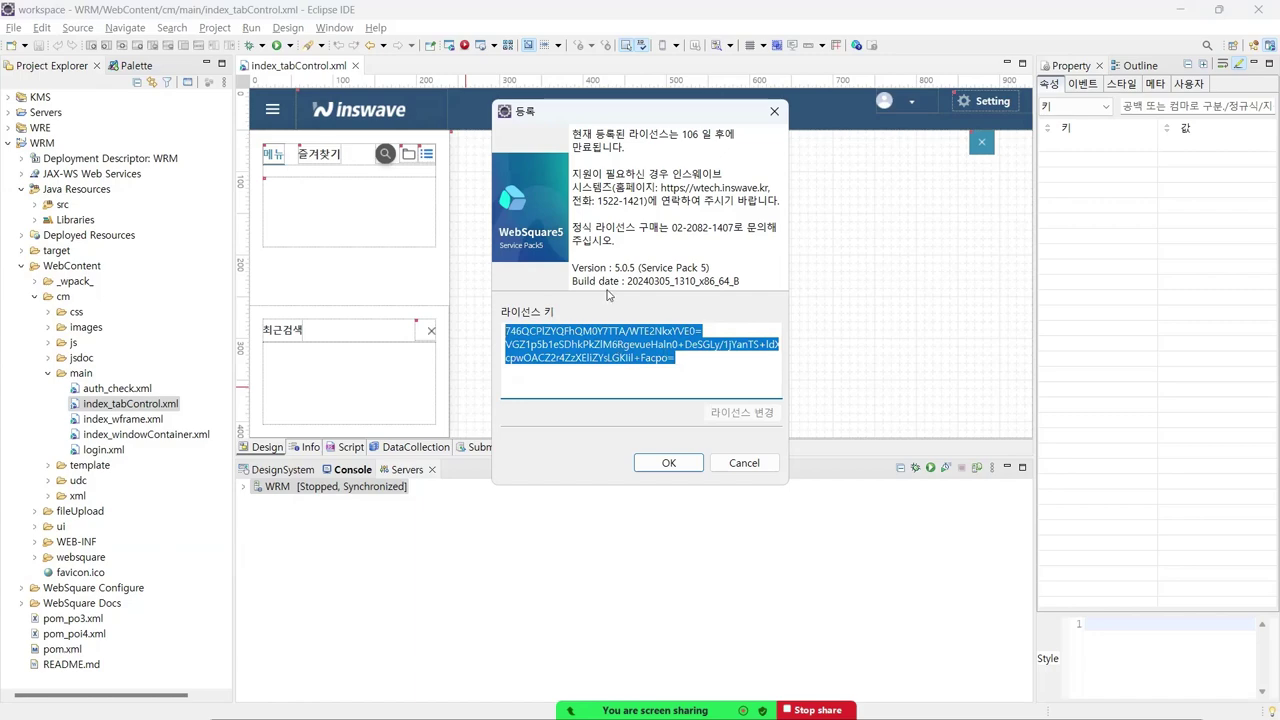
{"action": "left_click", "coordinate": [774, 111]}
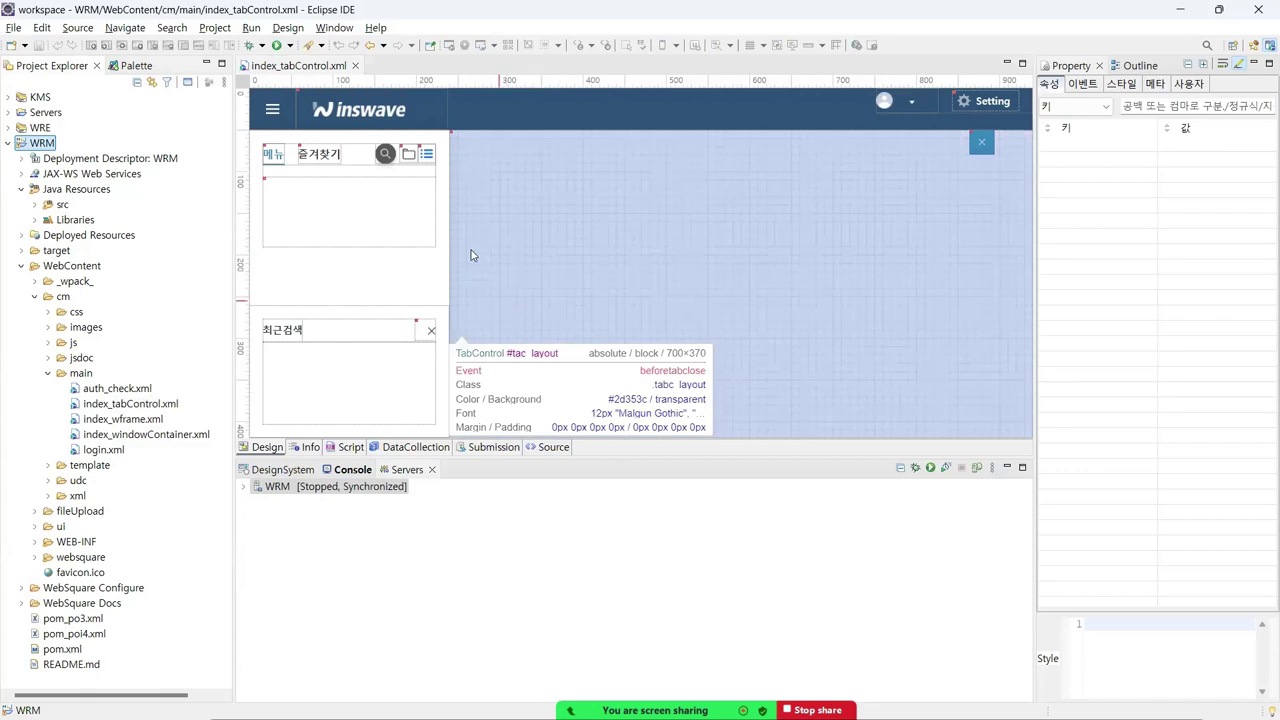
{"action": "key", "text": "alt+Tab"}
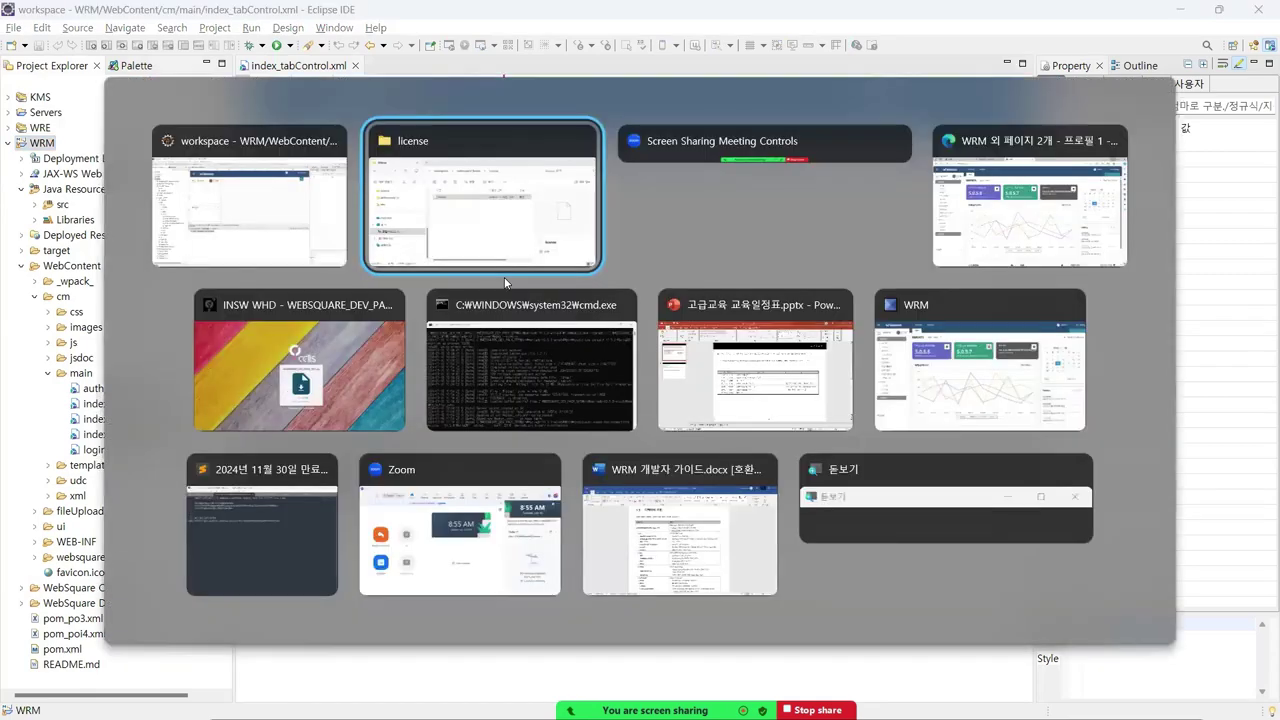
{"action": "left_click", "coordinate": [818, 205]}
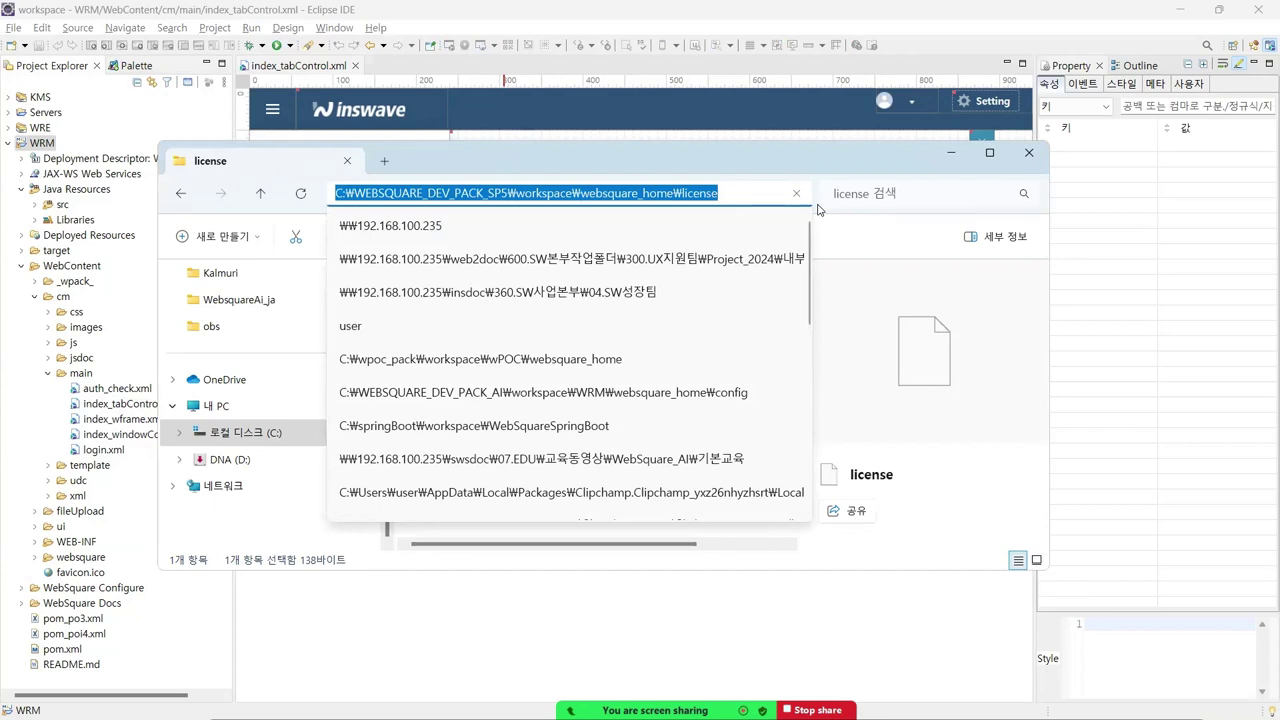
{"action": "left_click", "coordinate": [746, 195]}
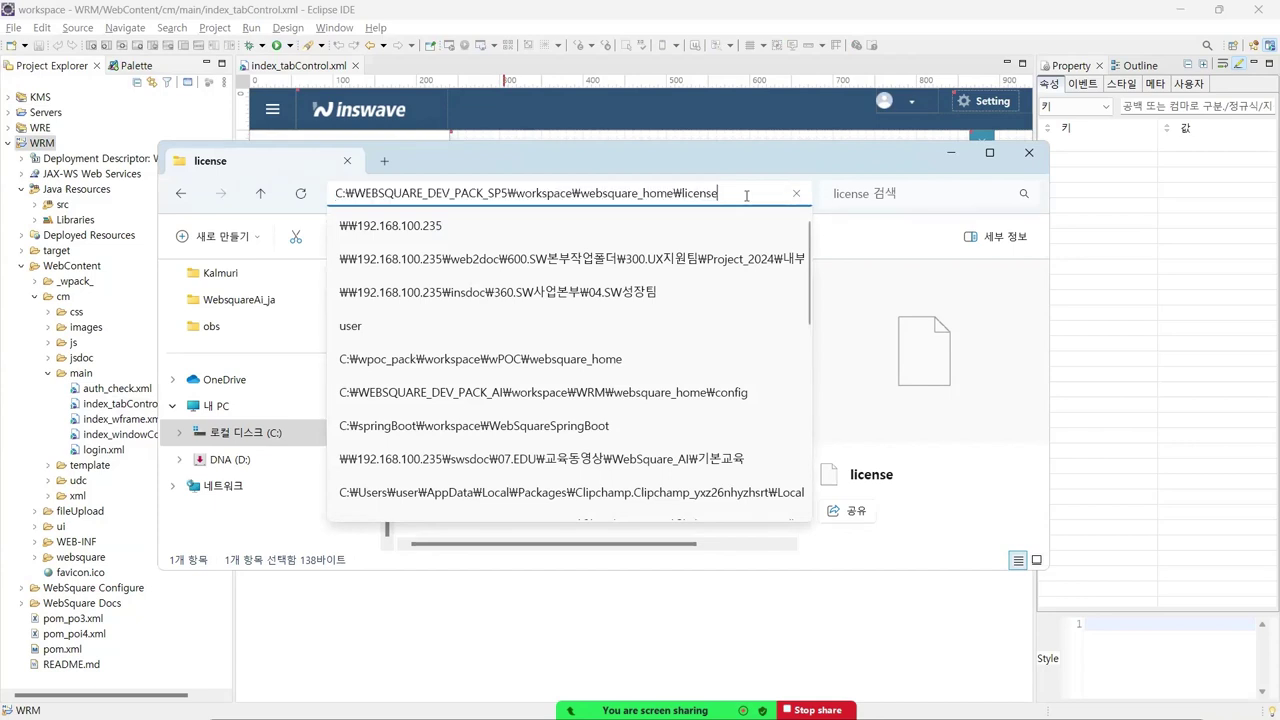
{"action": "key", "text": "Return"}
{"action": "left_click", "coordinate": [440, 300]}
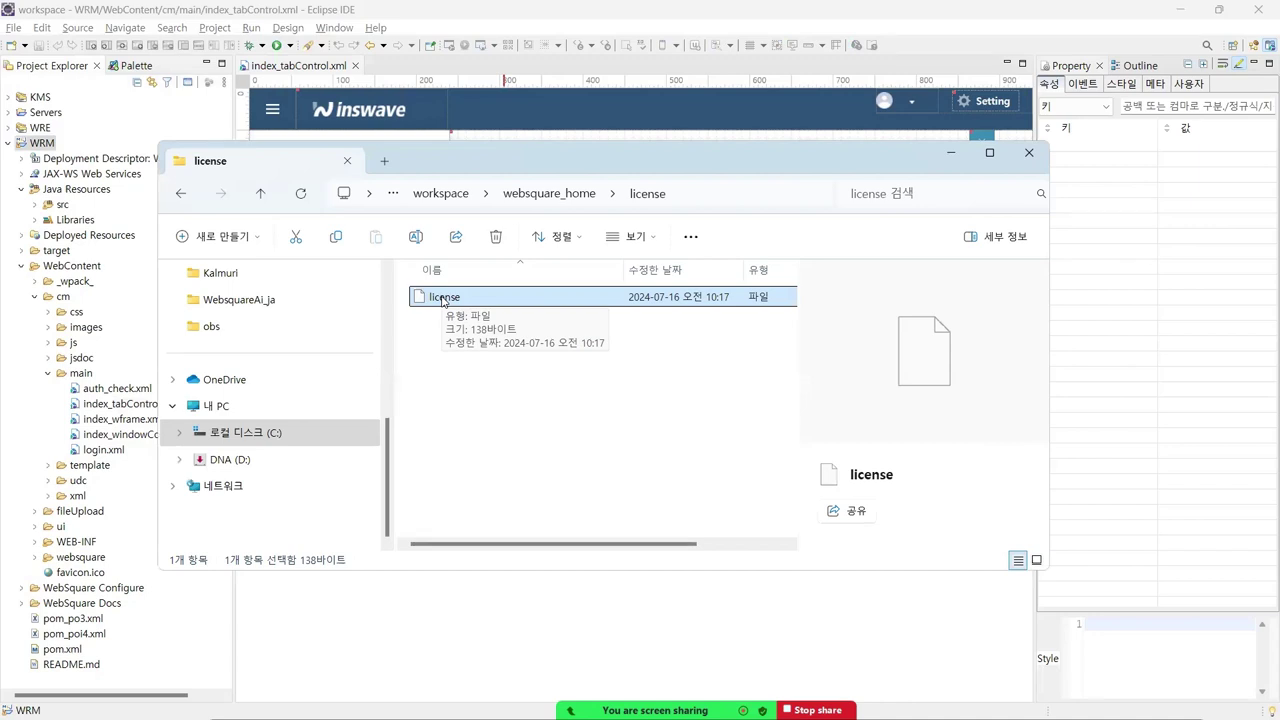
{"action": "left_click", "coordinate": [948, 153]}
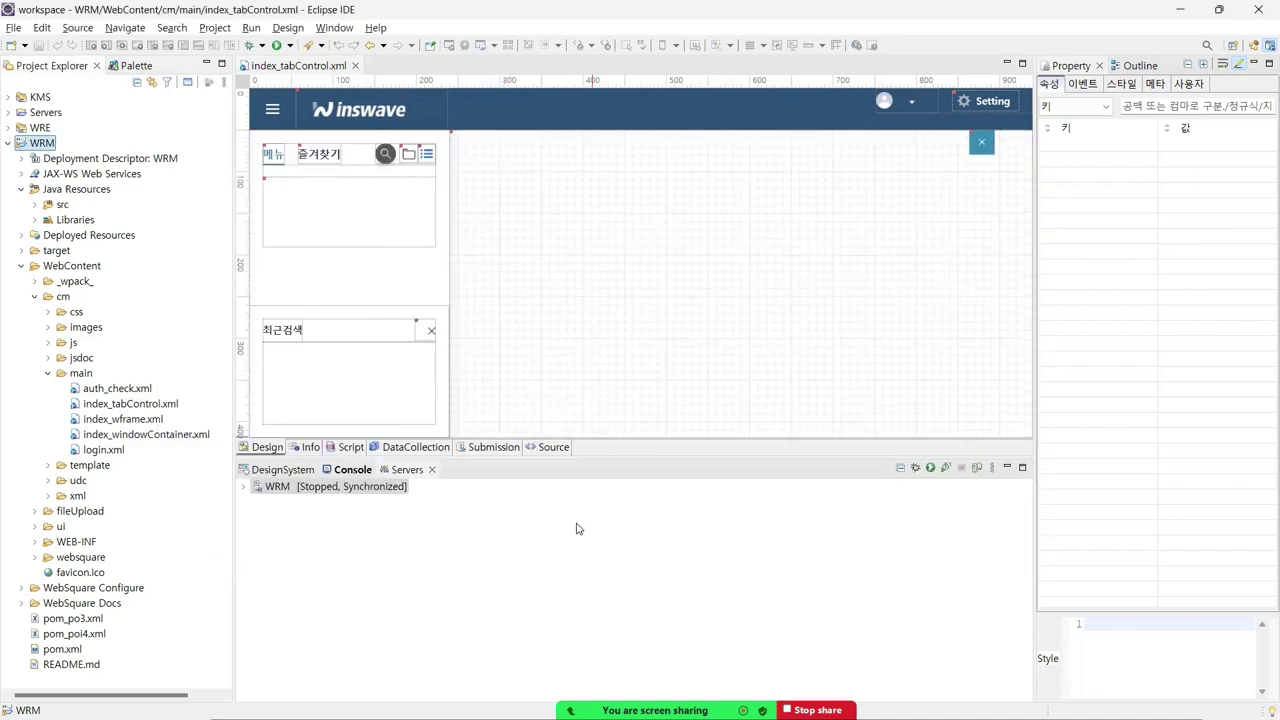
- Start the WRM server and enlarge the Console to confirm startup in 23534 ms
{"action": "left_click", "coordinate": [380, 487]}
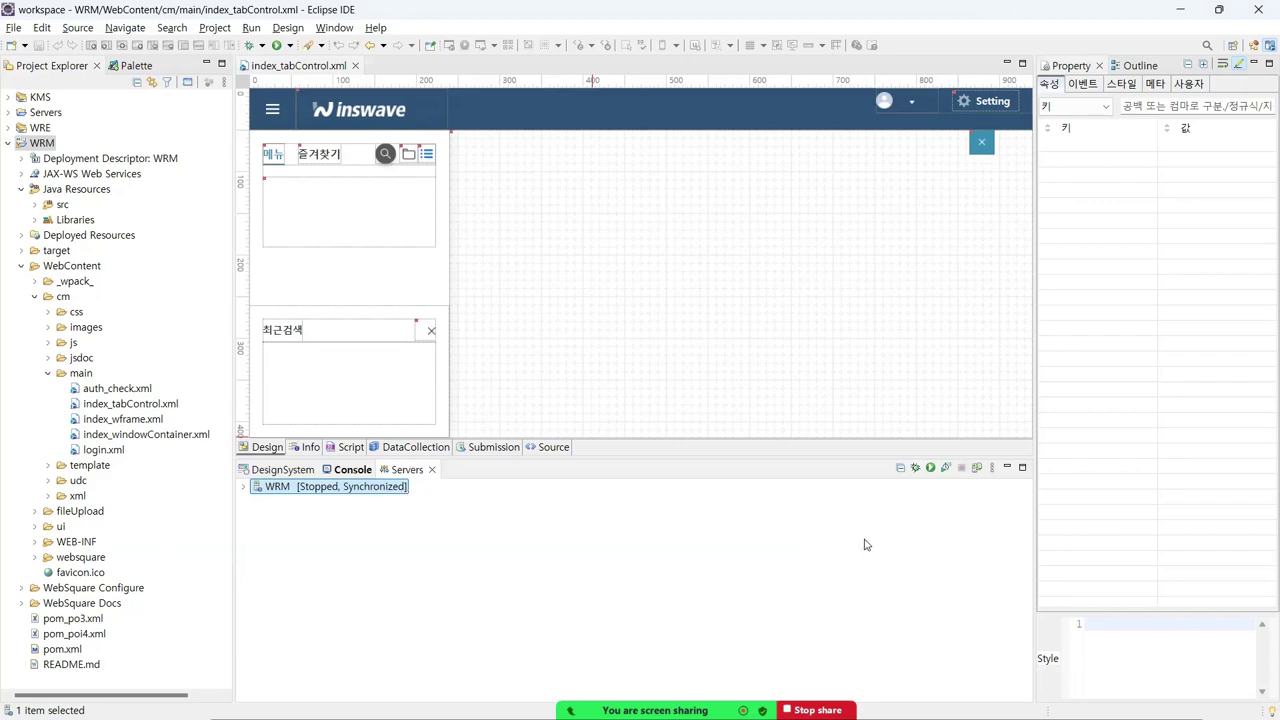
{"action": "left_click", "coordinate": [930, 467]}
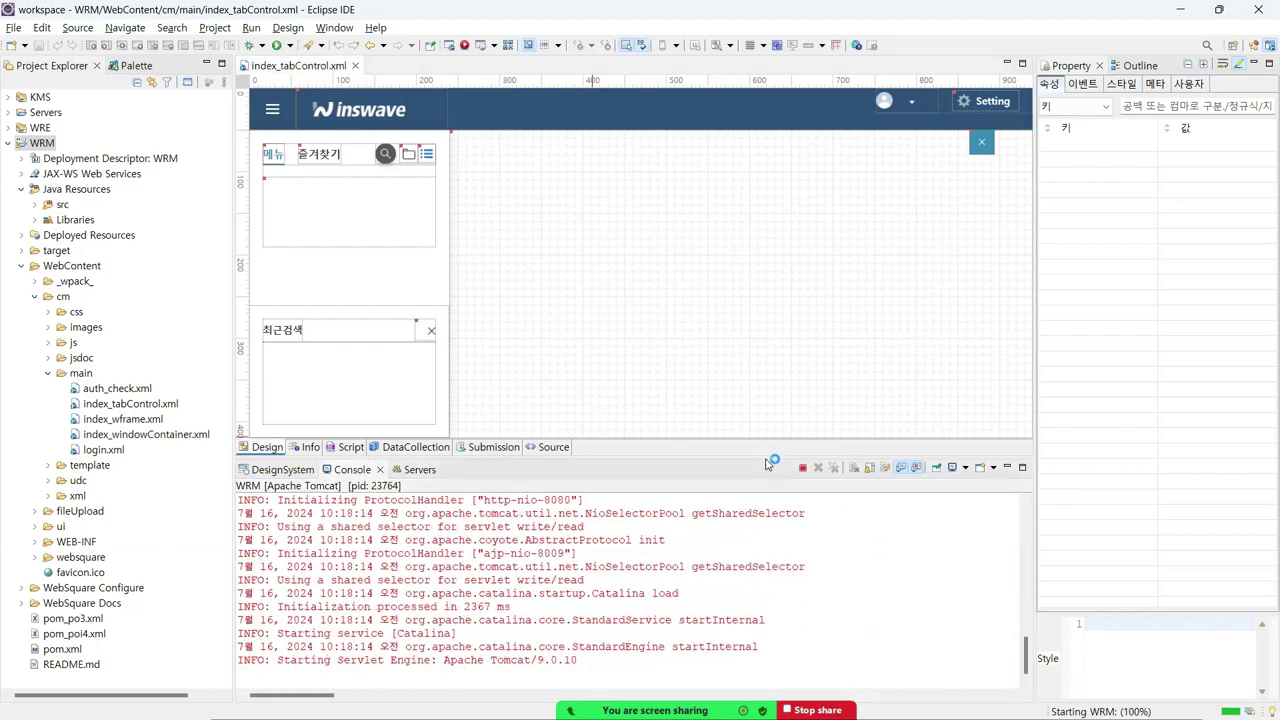
{"action": "left_click_drag", "start_coordinate": [767, 460], "coordinate": [766, 382]}
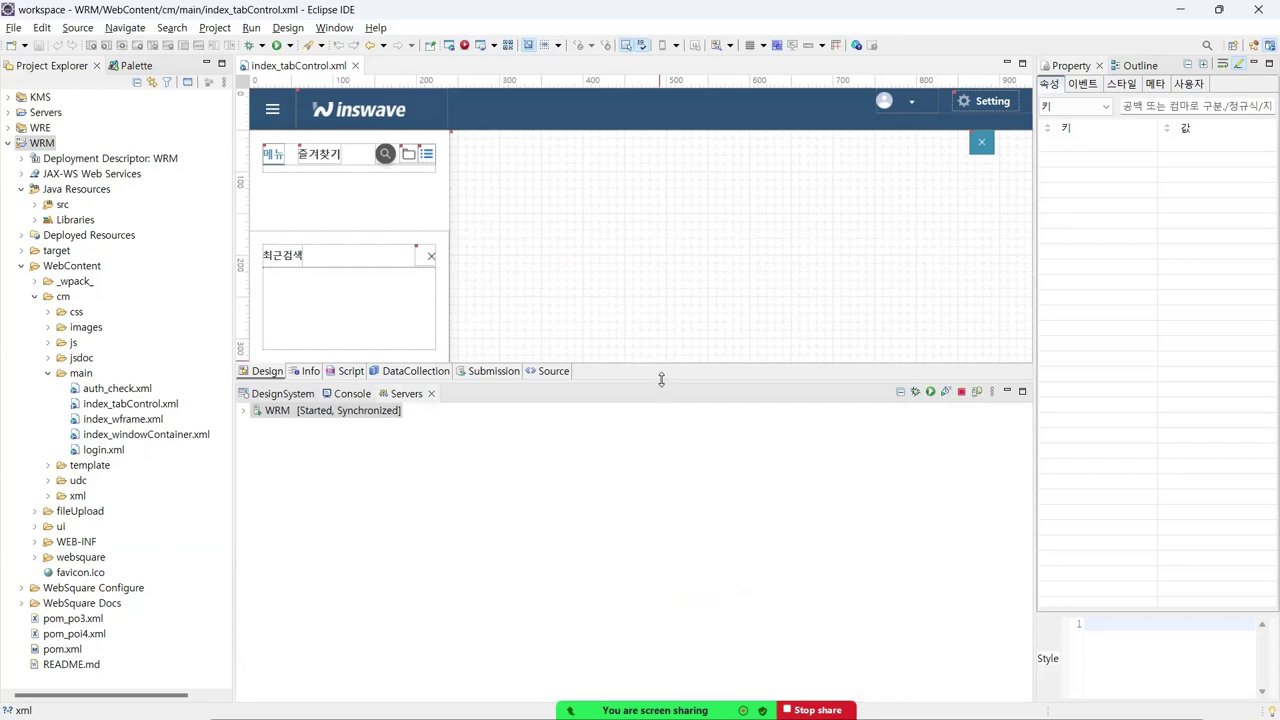
{"action": "left_click_drag", "start_coordinate": [661, 388], "coordinate": [464, 521]}
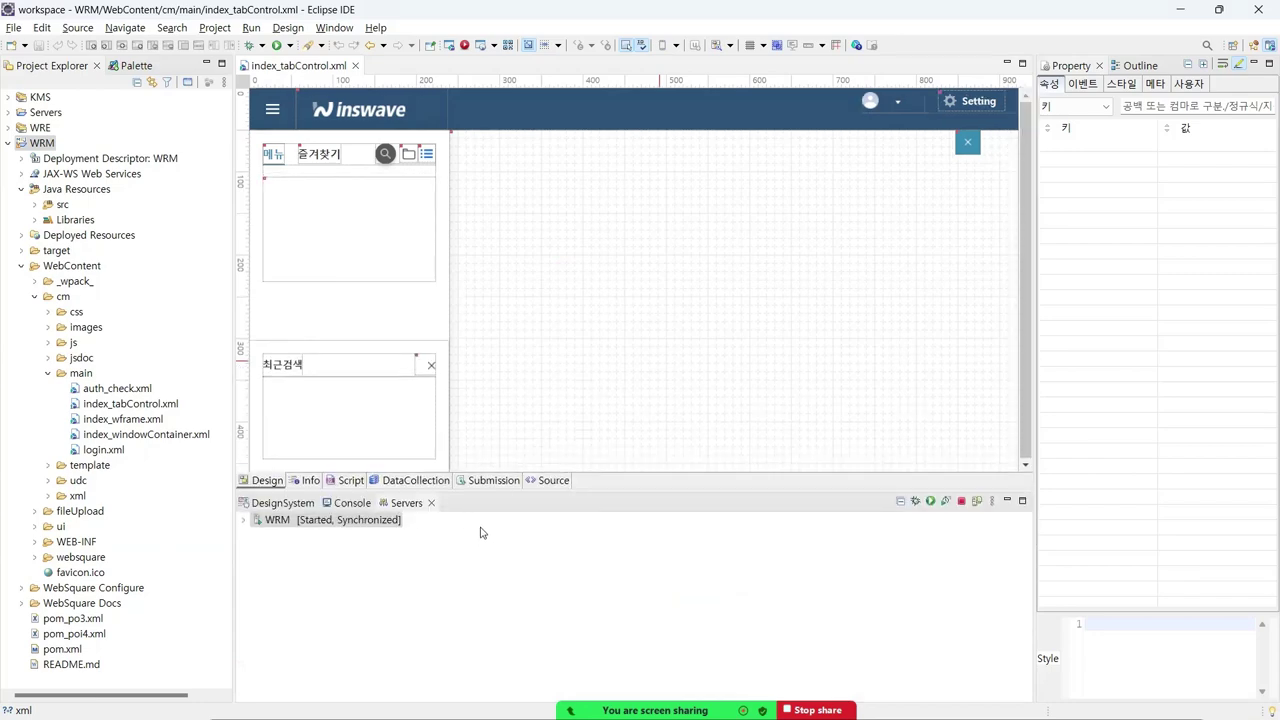
{"action": "key", "text": "alt+Tab"}
{"action": "key", "text": "alt+Tab"}
{"action": "key", "text": "alt+Tab"}
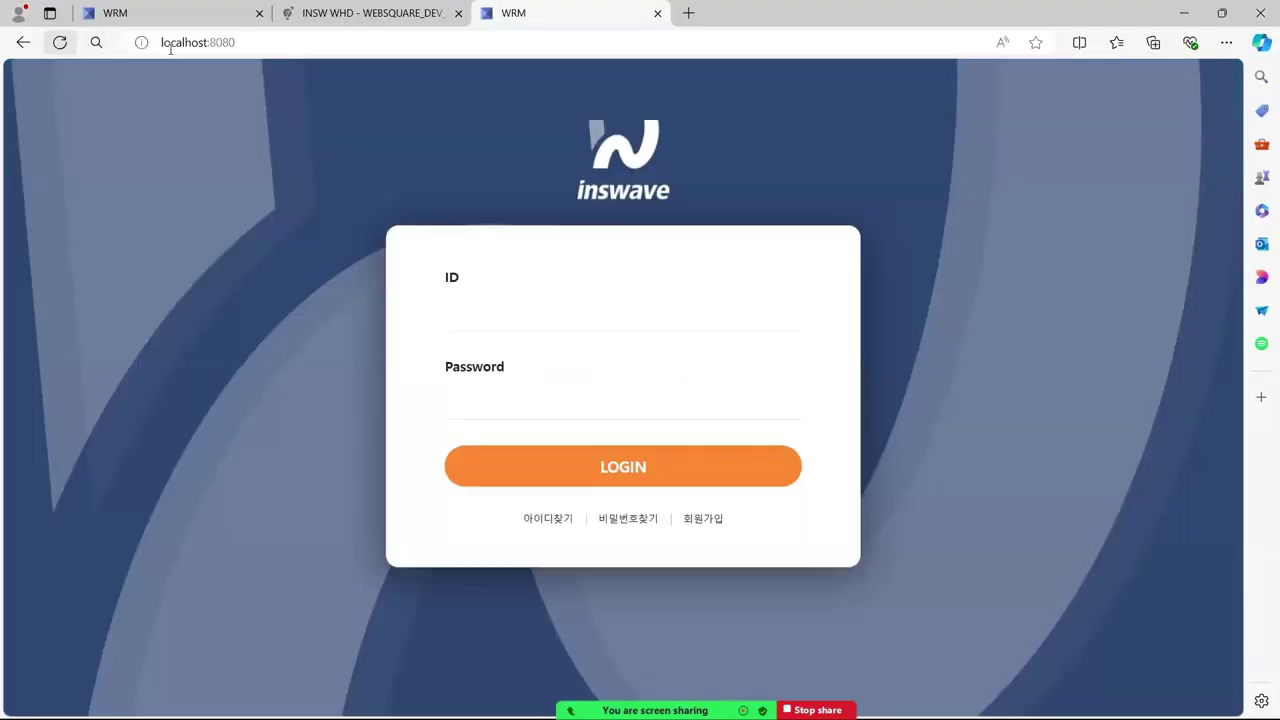
- Log into WRM with the saved ID and the account password, loading REPORTS, then return to Eclipse
{"action": "left_click", "coordinate": [521, 323]}
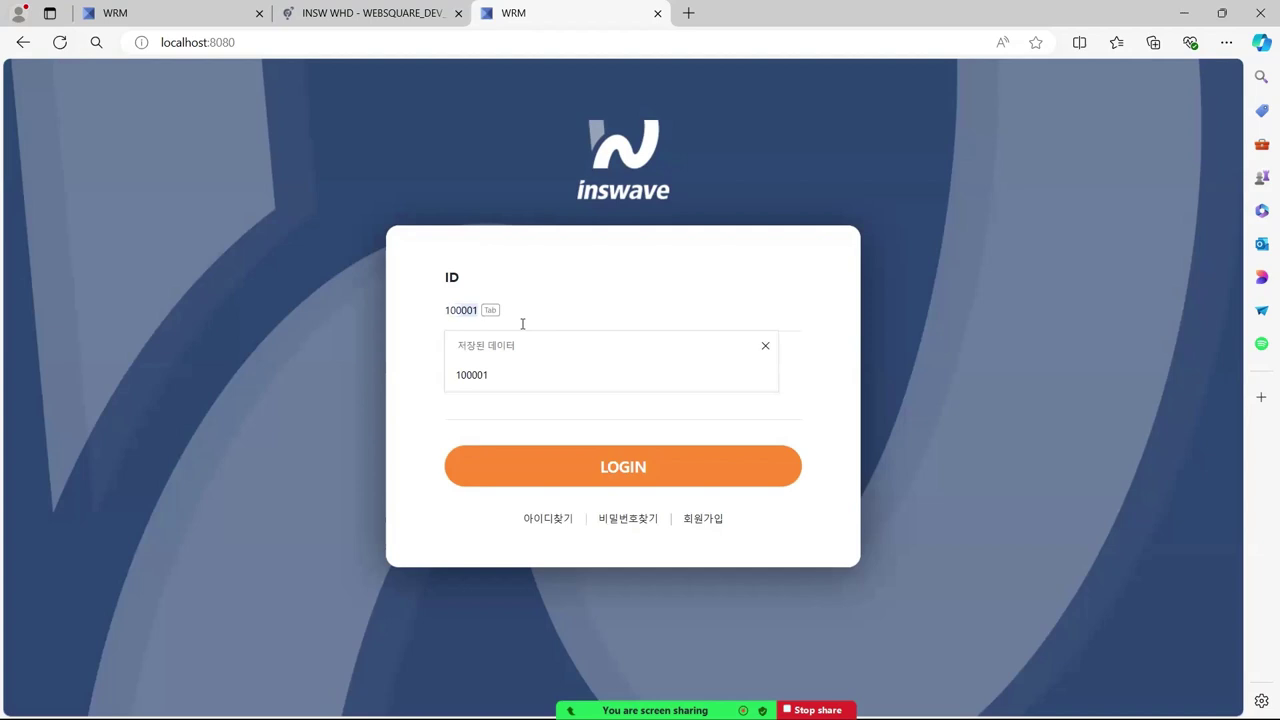
{"action": "key", "text": "Tab"}
{"action": "left_click", "coordinate": [491, 397]}
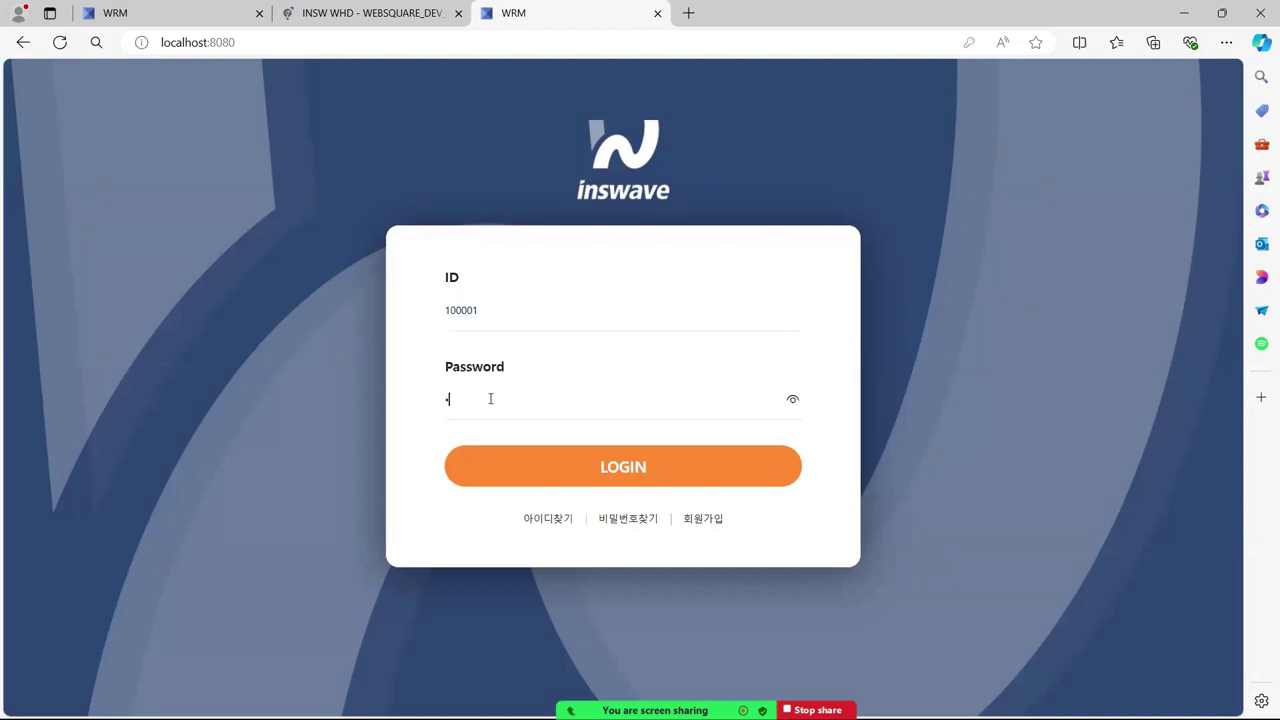
{"action": "type", "text": "••••"}
{"action": "left_click", "coordinate": [585, 477]}
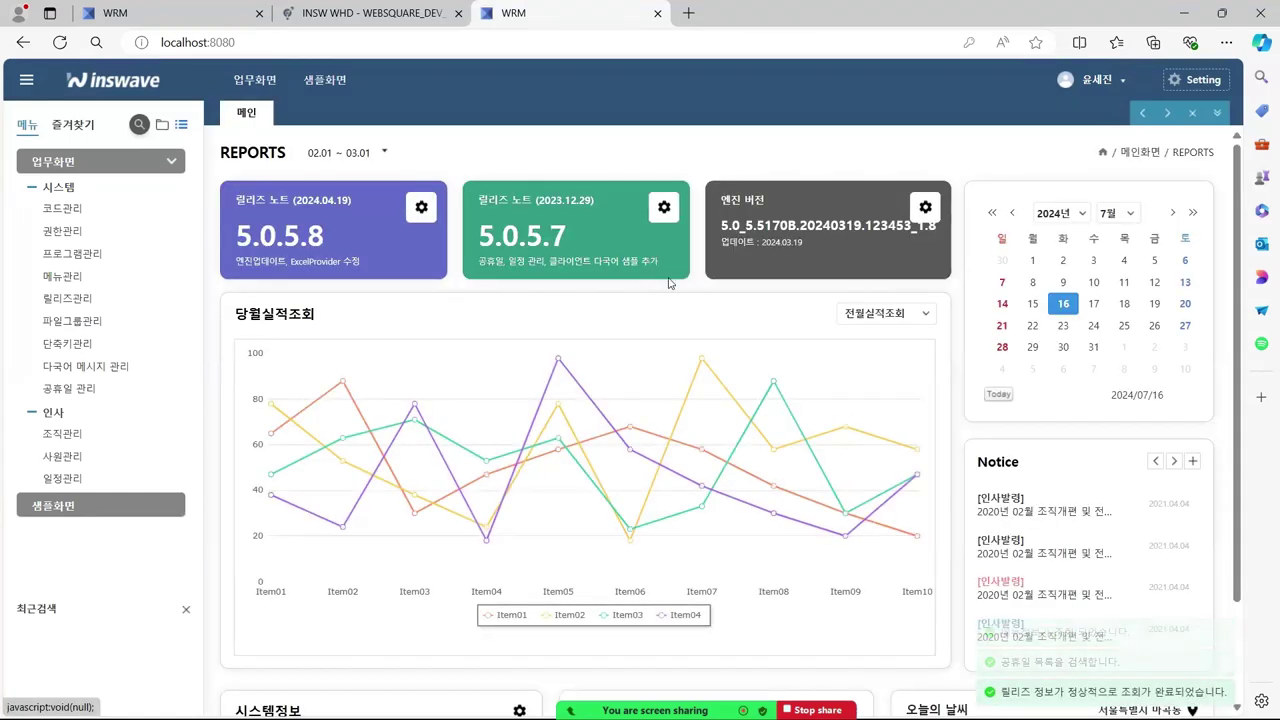
{"action": "key", "text": "alt+Tab"}
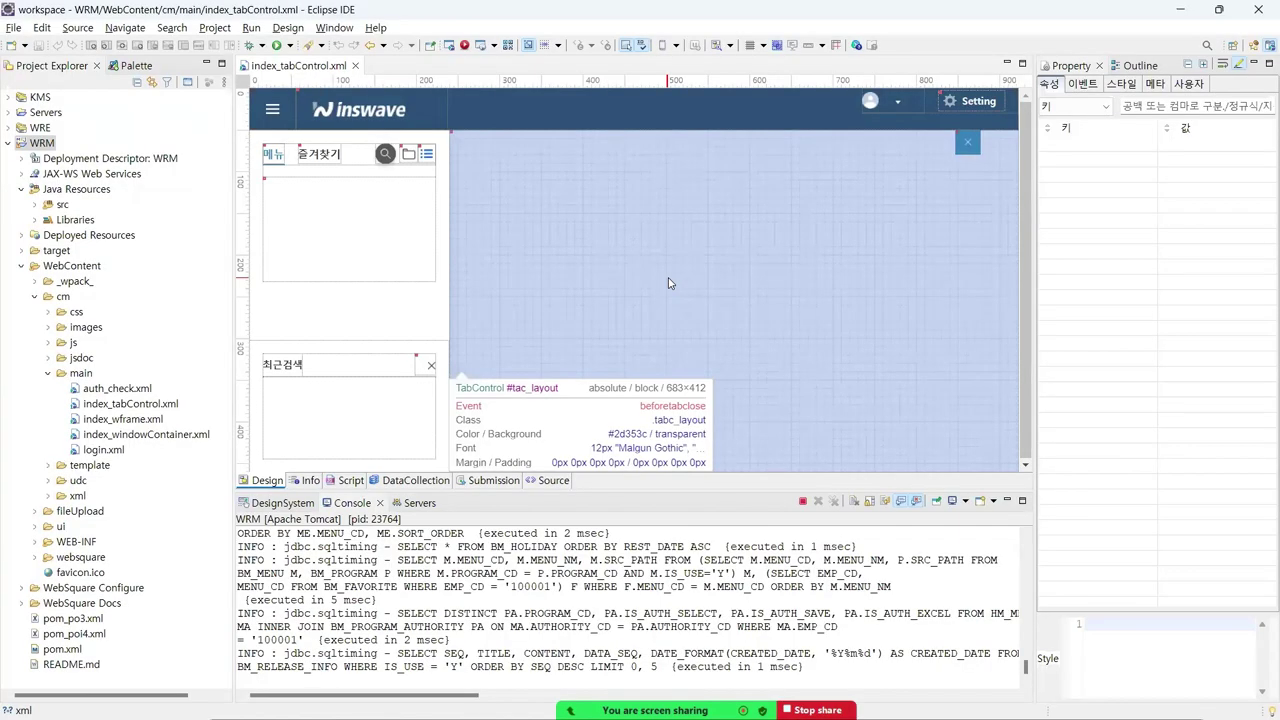
- Bring up the cmd.exe console showing MariaDB 10.5.8 ready for connections on port 3306
{"action": "key", "text": "alt+Tab"}
{"action": "key", "text": "alt+Tab"}
{"action": "key", "text": "alt+Tab"}
{"action": "key", "text": "alt+Tab"}
{"action": "key", "text": "alt+Tab"}
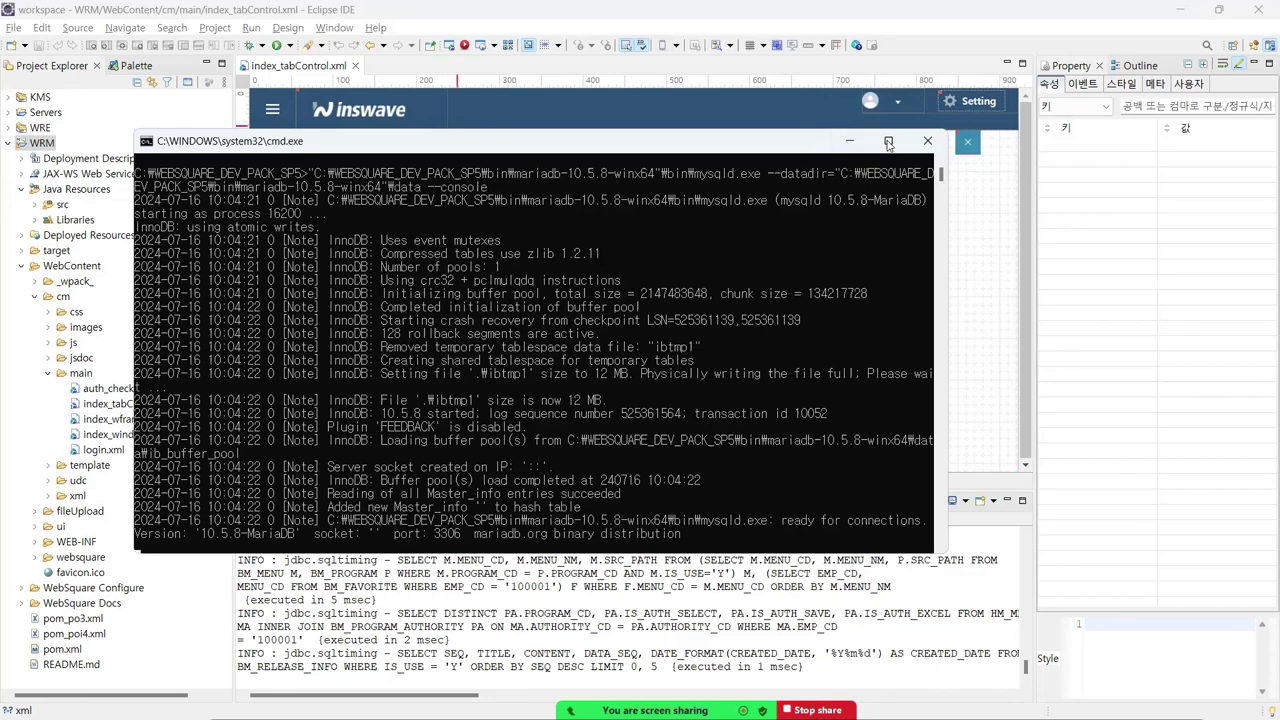
- Minimize the MariaDB console and navigate Explorer up to C:\WEBSQUARE_DEV_PACK_SP5, selecting maria_db.bat
{"action": "left_click", "coordinate": [852, 141]}
{"action": "key", "text": "alt+Tab"}
{"action": "key", "text": "Tab"}
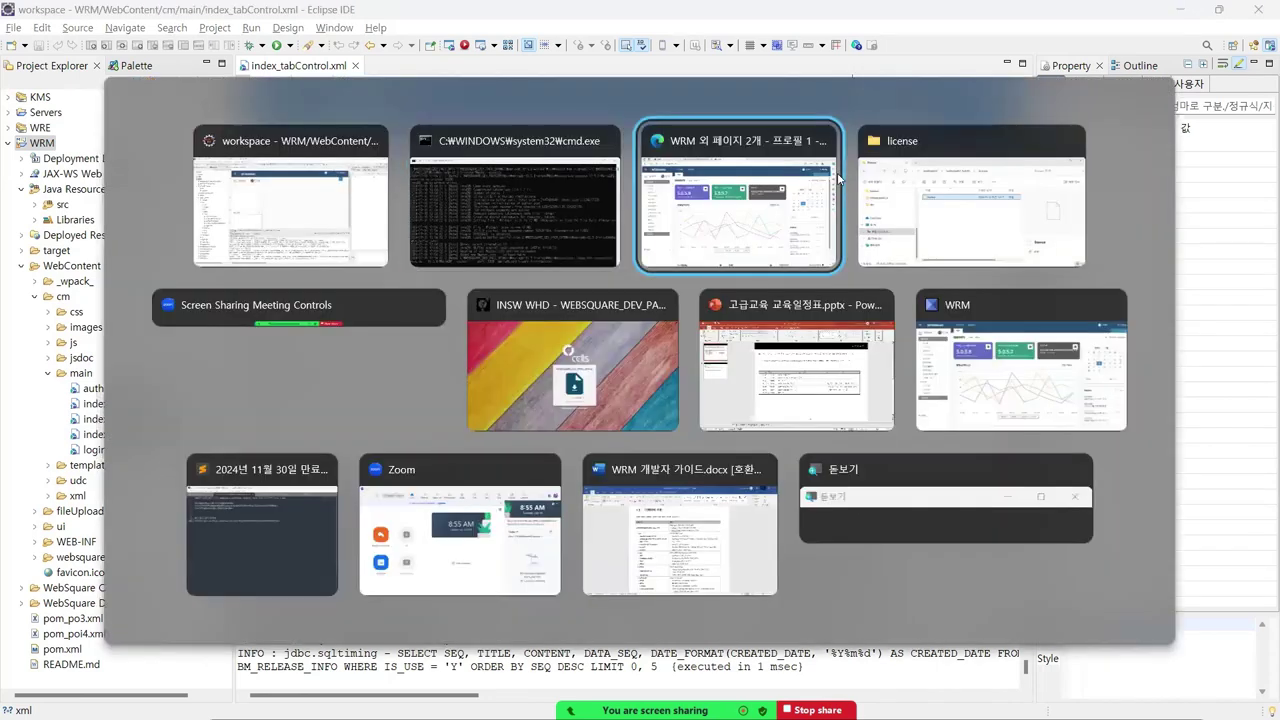
{"action": "key", "text": "Tab"}
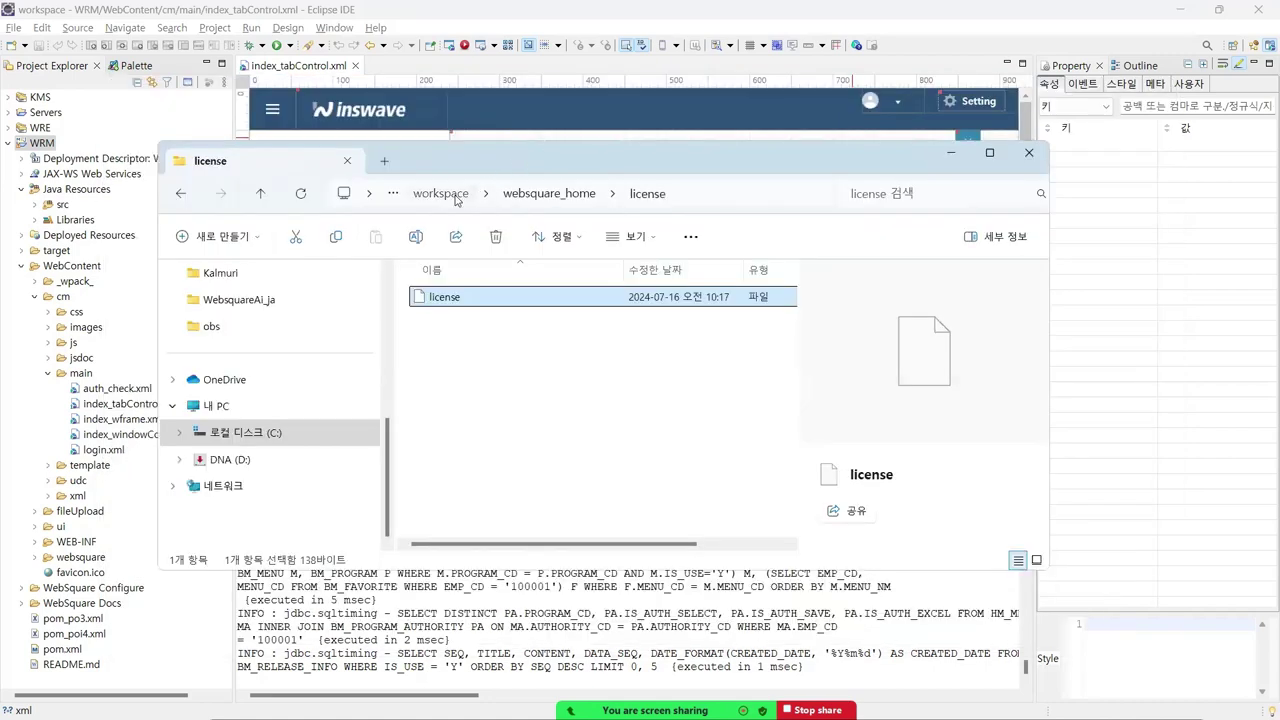
{"action": "left_click", "coordinate": [458, 198]}
{"action": "left_click", "coordinate": [581, 194]}
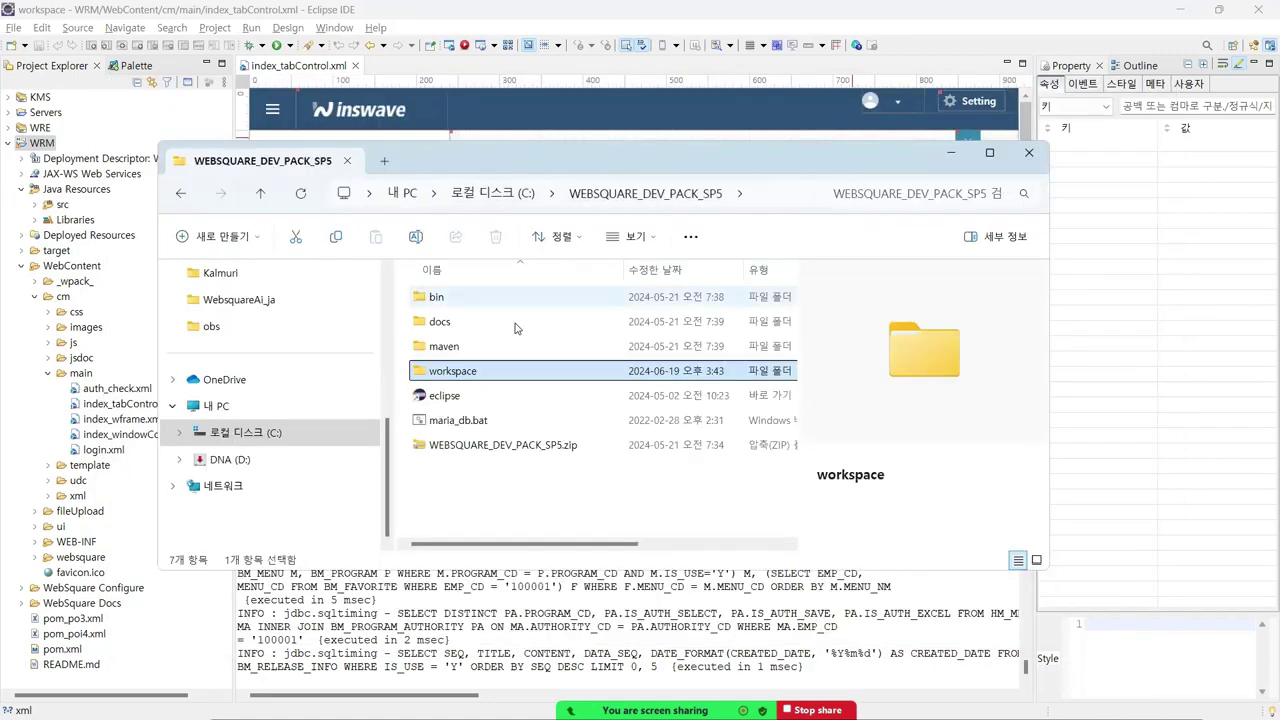
{"action": "left_click", "coordinate": [474, 421]}
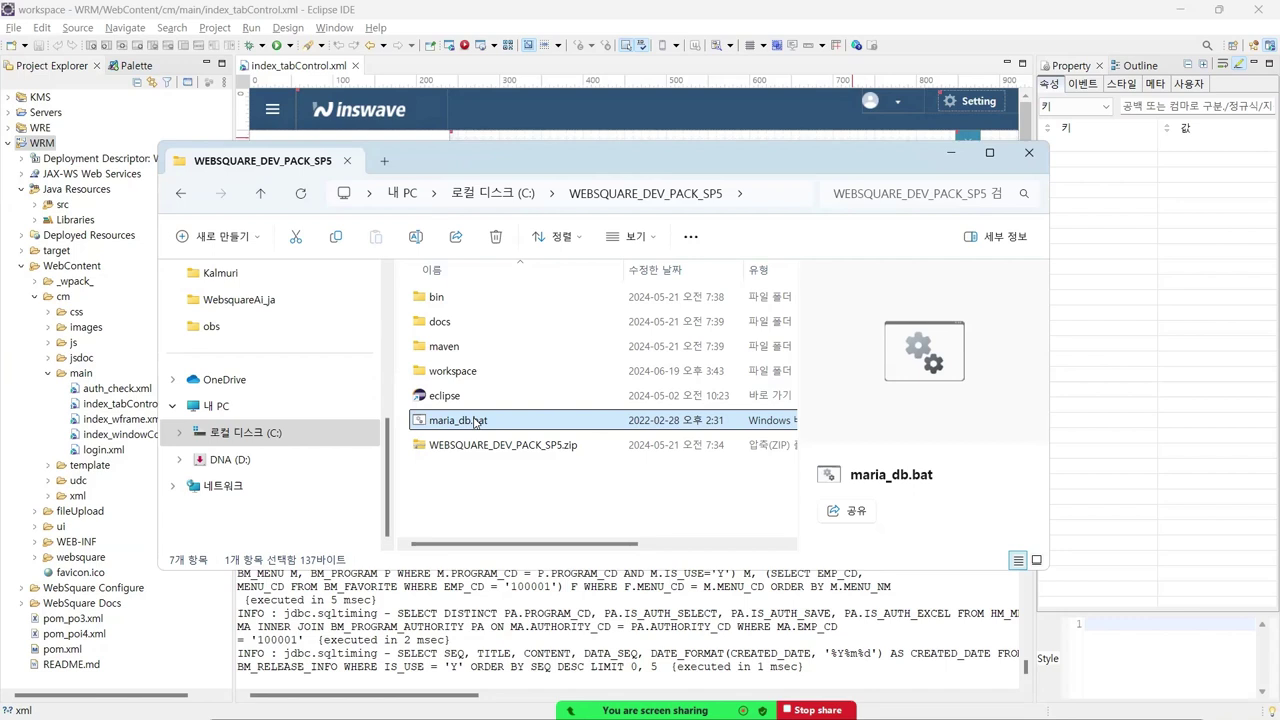
- Open the bin\mariadb-10.5.8-winx64\data folder in File Explorer
{"action": "double_click", "coordinate": [474, 297]}
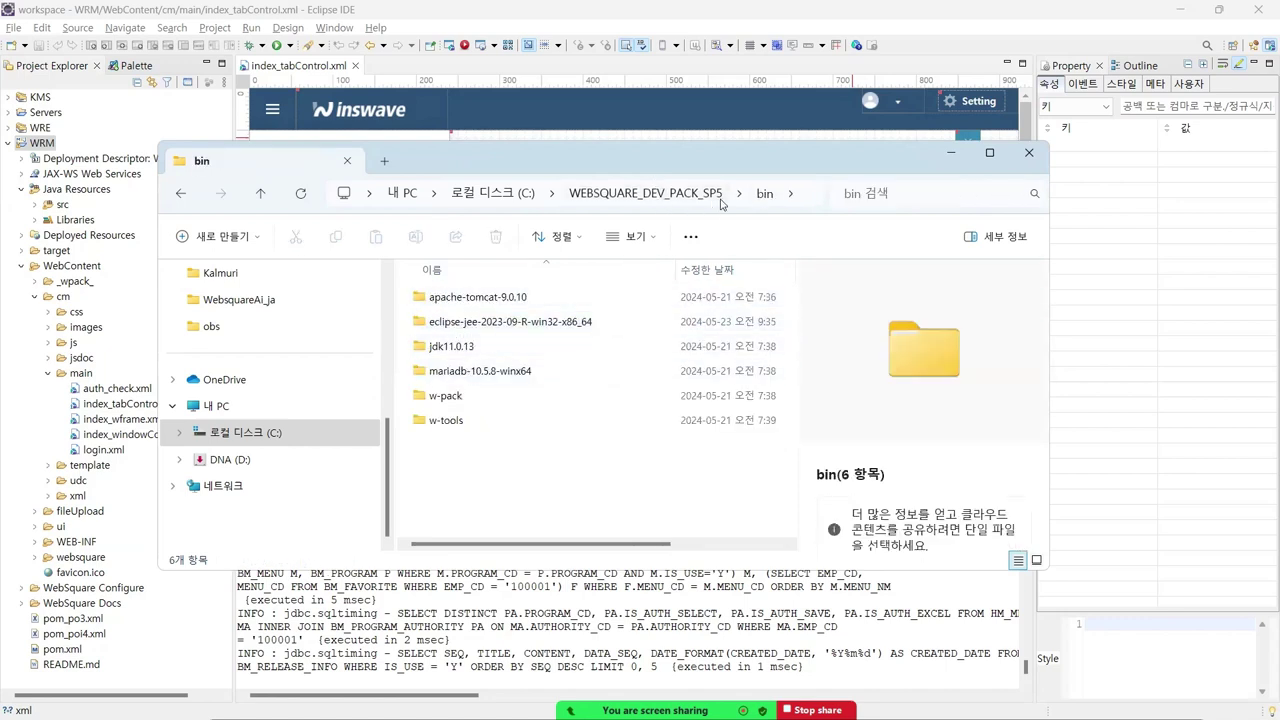
{"action": "left_click", "coordinate": [476, 372]}
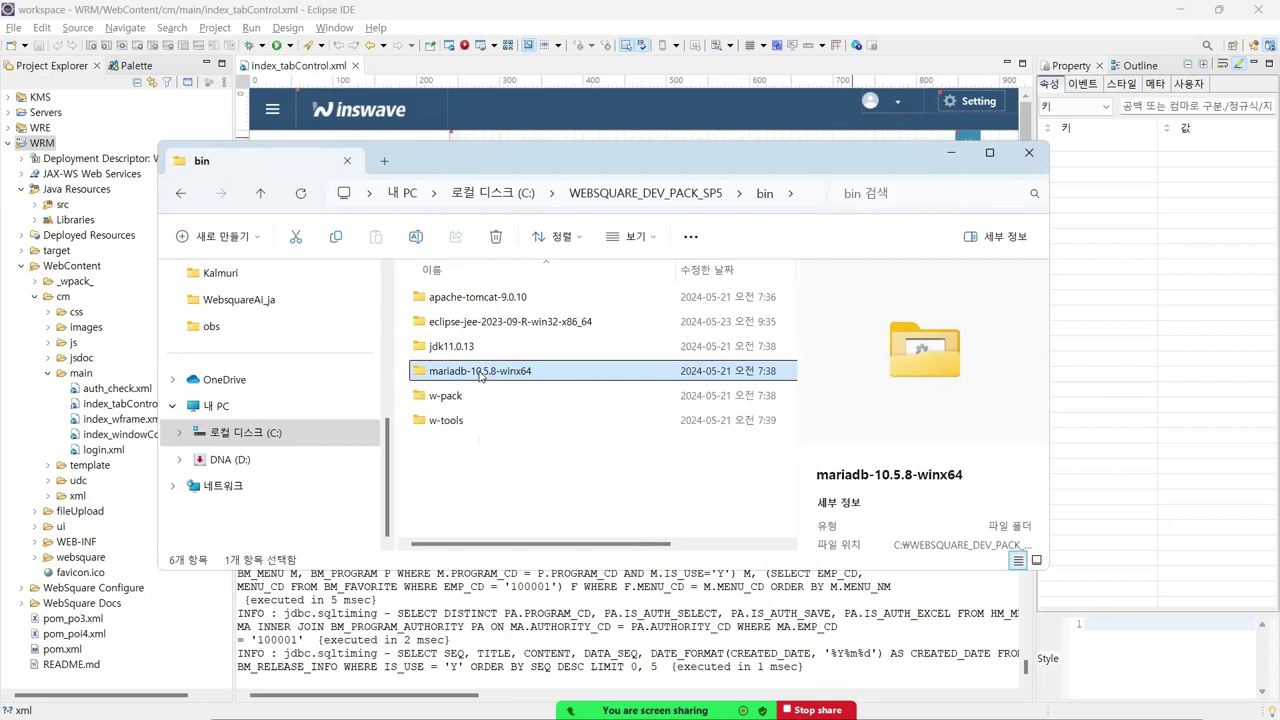
{"action": "double_click", "coordinate": [479, 372]}
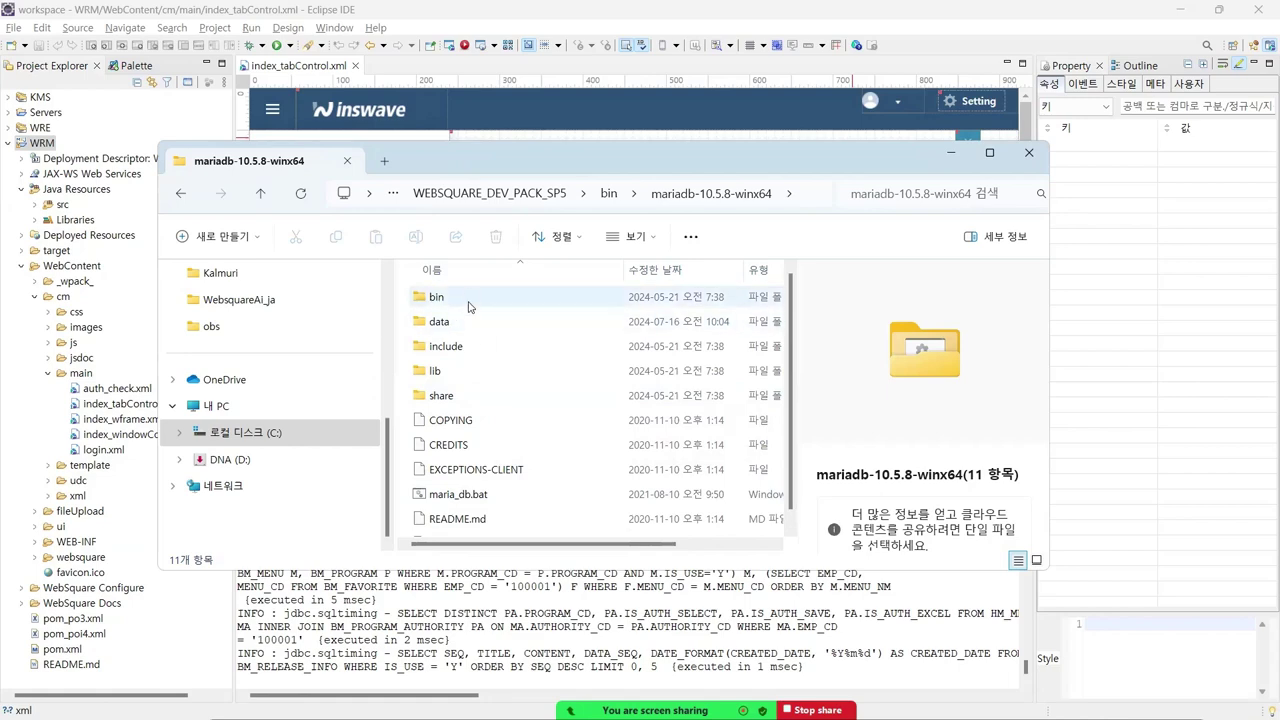
{"action": "double_click", "coordinate": [462, 322]}
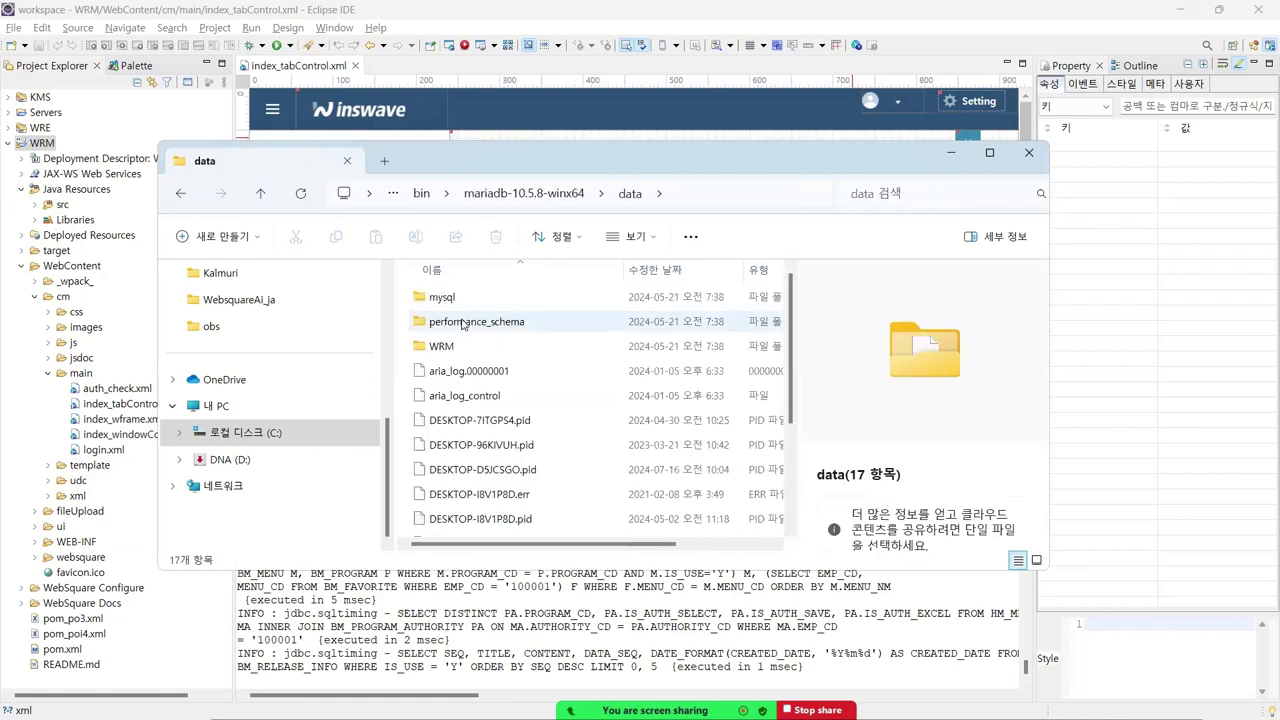
- Widen the Explorer window to show file sizes and select my.ini
{"action": "scroll", "coordinate": [520, 368], "scroll_direction": "down", "scroll_amount": 3}
{"action": "scroll", "coordinate": [520, 368], "scroll_direction": "up", "scroll_amount": 3}
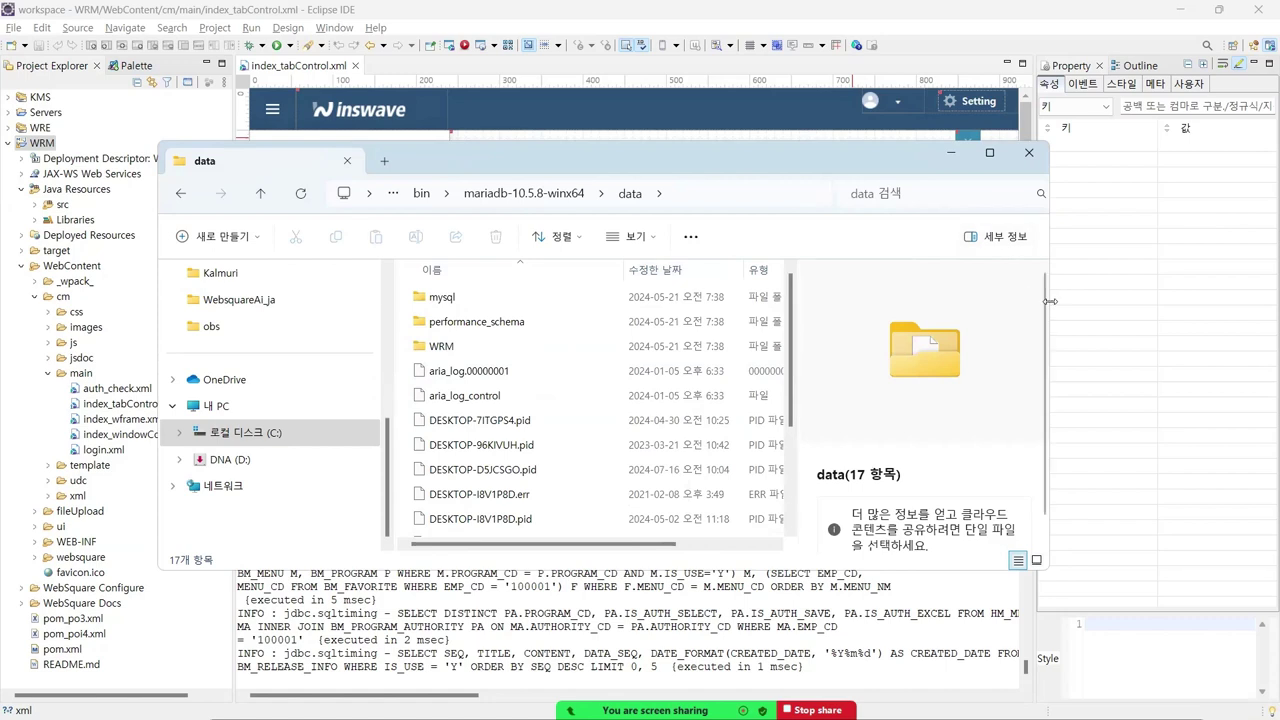
{"action": "left_click_drag", "start_coordinate": [1049, 301], "coordinate": [1274, 300]}
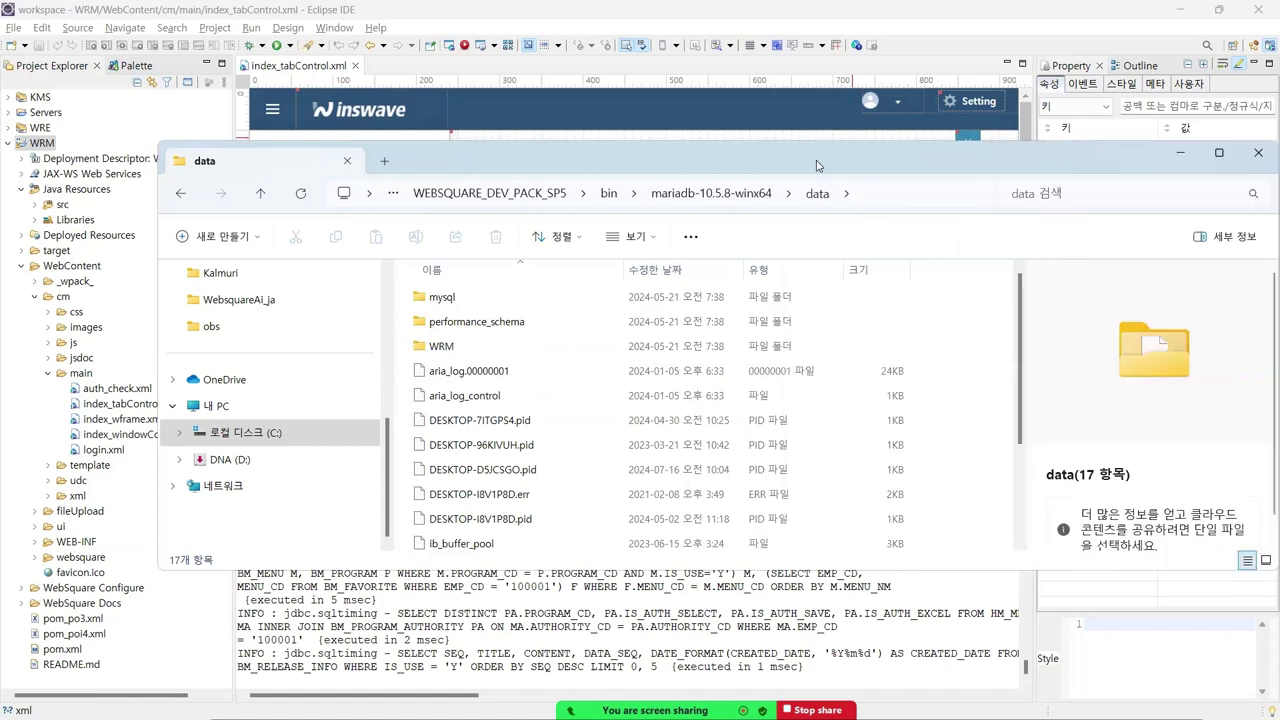
{"action": "left_click_drag", "start_coordinate": [816, 165], "coordinate": [772, 157]}
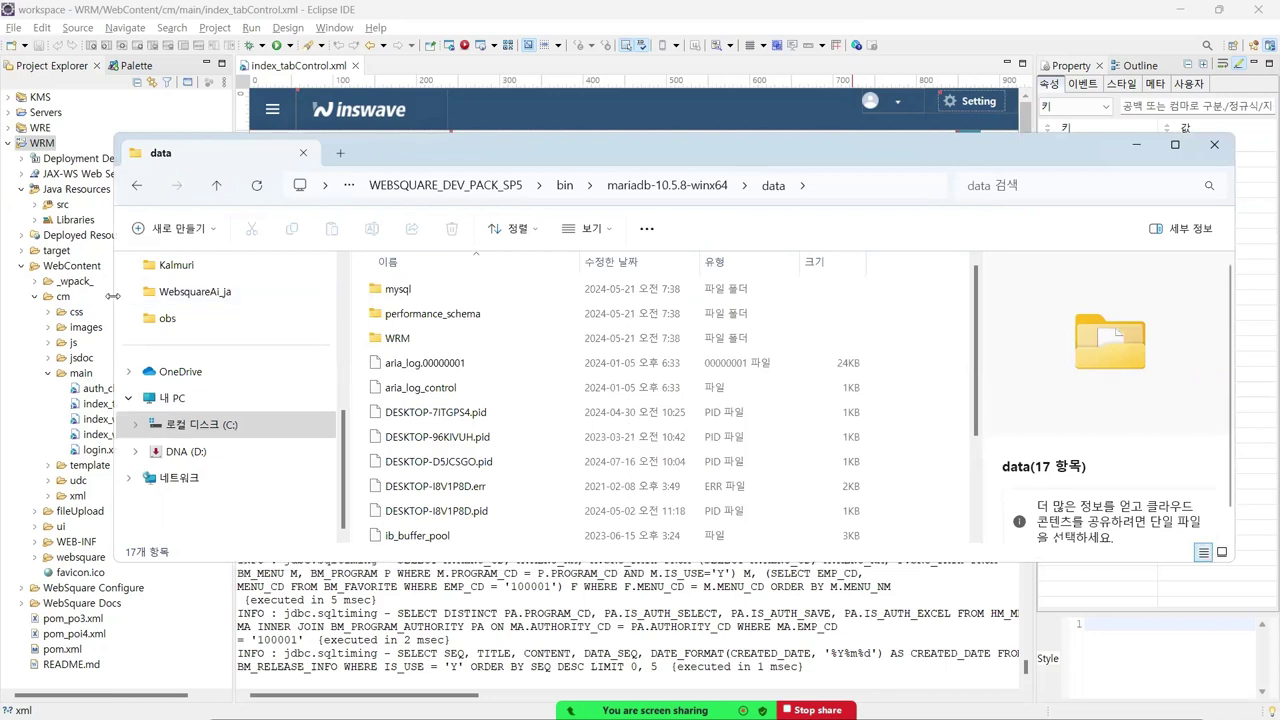
{"action": "left_click_drag", "start_coordinate": [113, 296], "coordinate": [59, 296]}
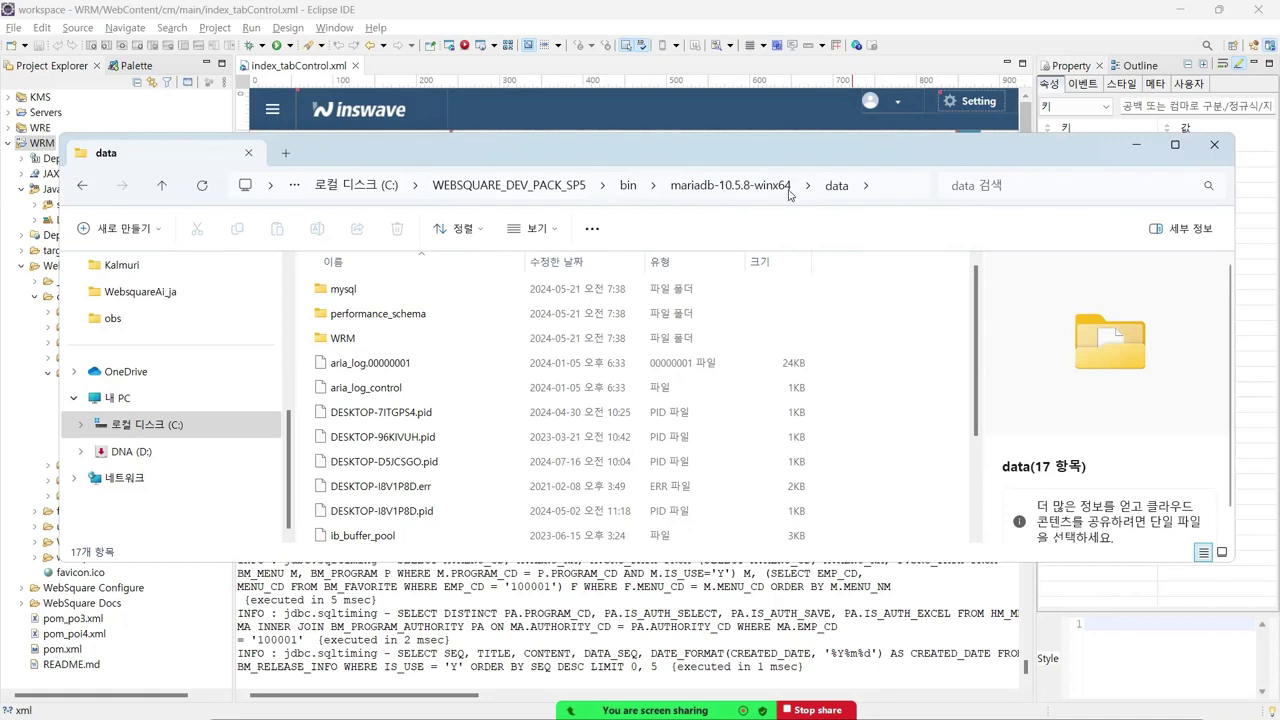
{"action": "scroll", "coordinate": [372, 484], "scroll_direction": "down", "scroll_amount": 2}
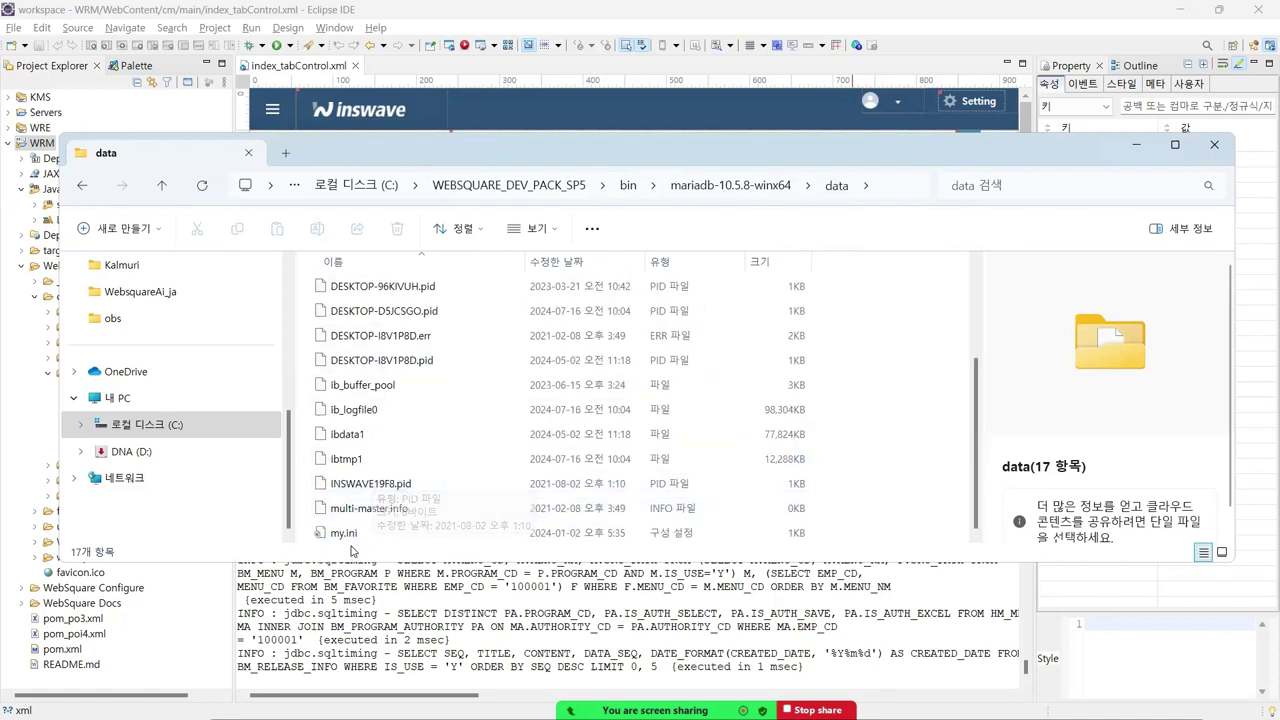
{"action": "left_click", "coordinate": [340, 536]}
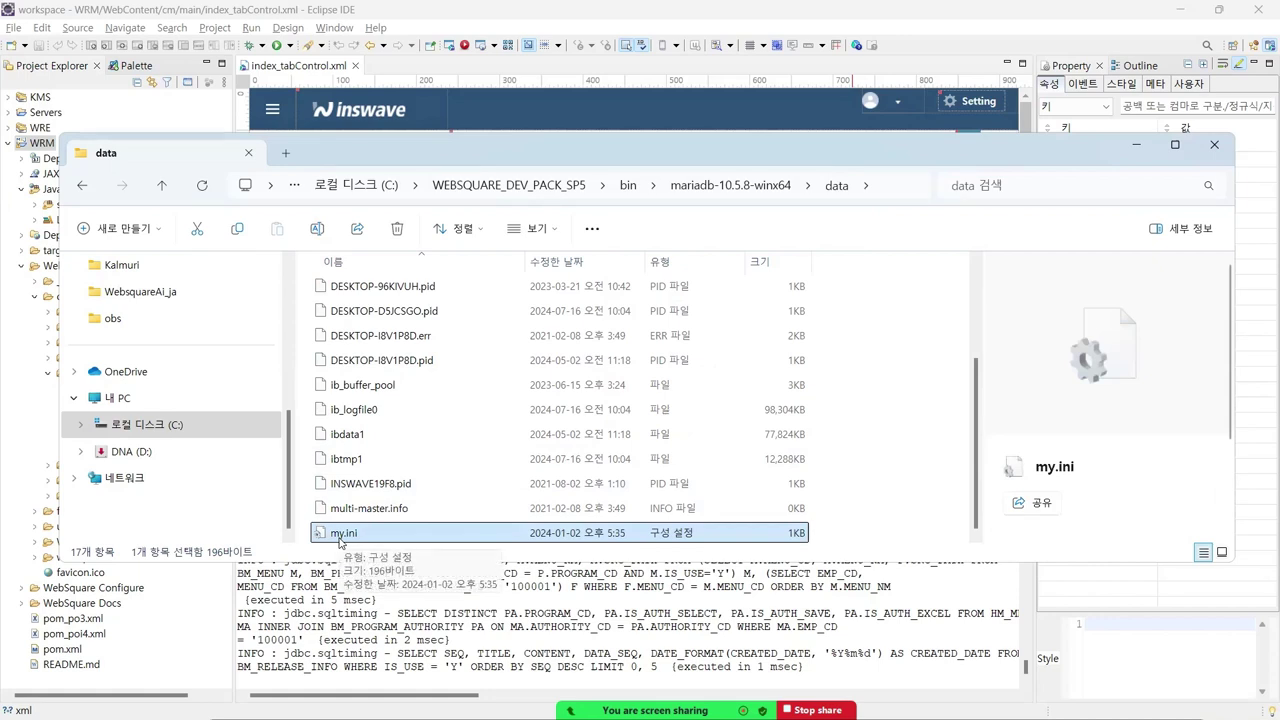
- Open my.ini in Notepad and highlight the port=3306 lines under [mysqld] and [client]
{"action": "double_click", "coordinate": [353, 540]}
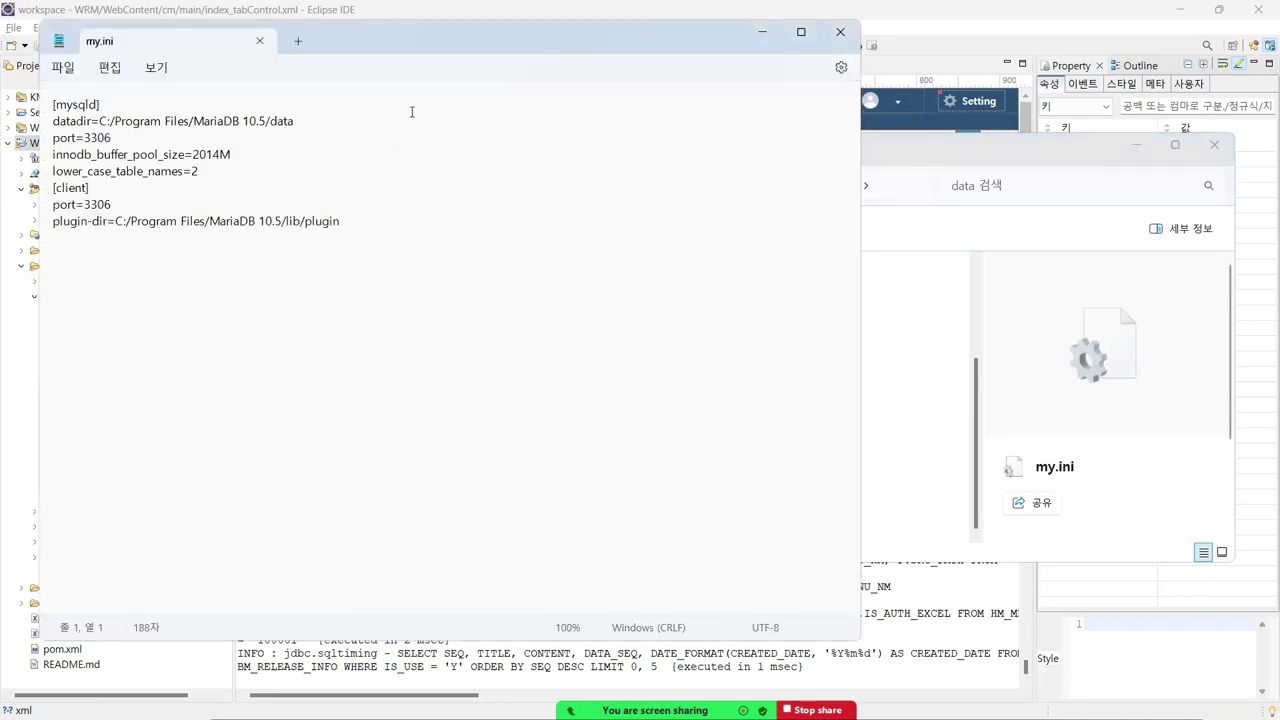
{"action": "left_click_drag", "start_coordinate": [436, 40], "coordinate": [662, 75]}
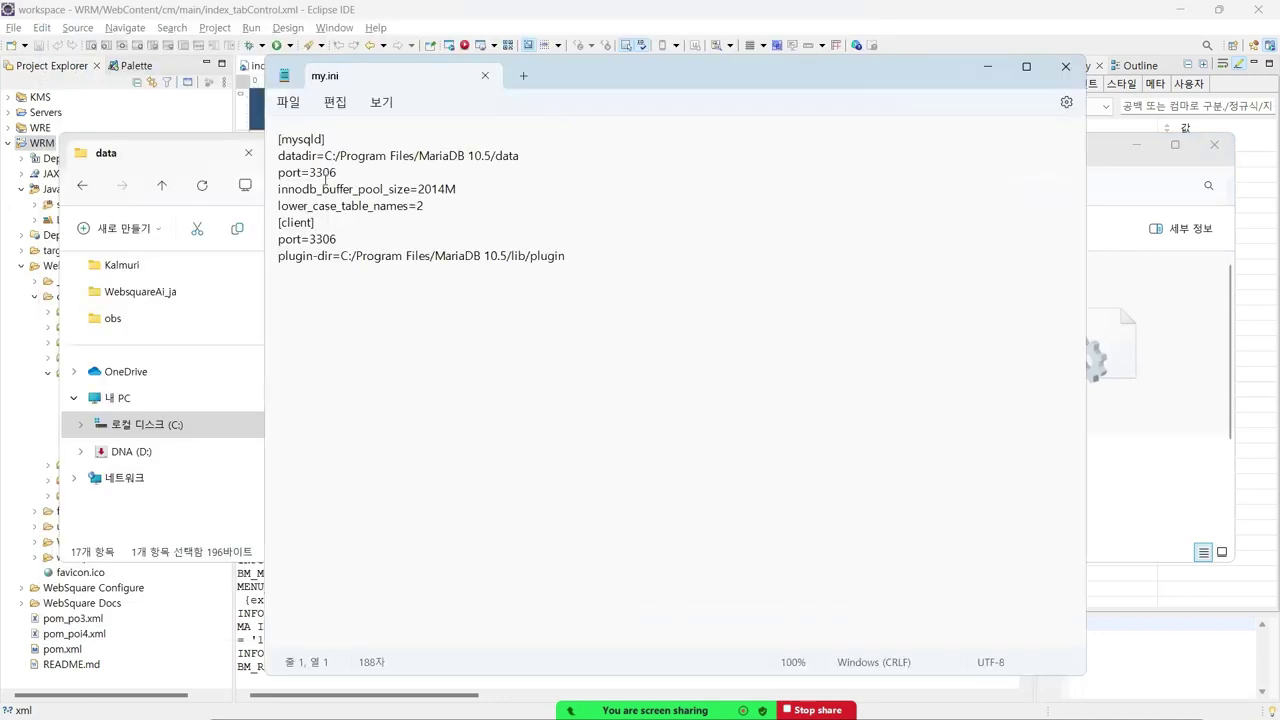
{"action": "left_click", "coordinate": [345, 173]}
{"action": "left_click", "coordinate": [345, 239]}
- Minimize the data folder window and move Notepad to the right
{"action": "left_click", "coordinate": [157, 168]}
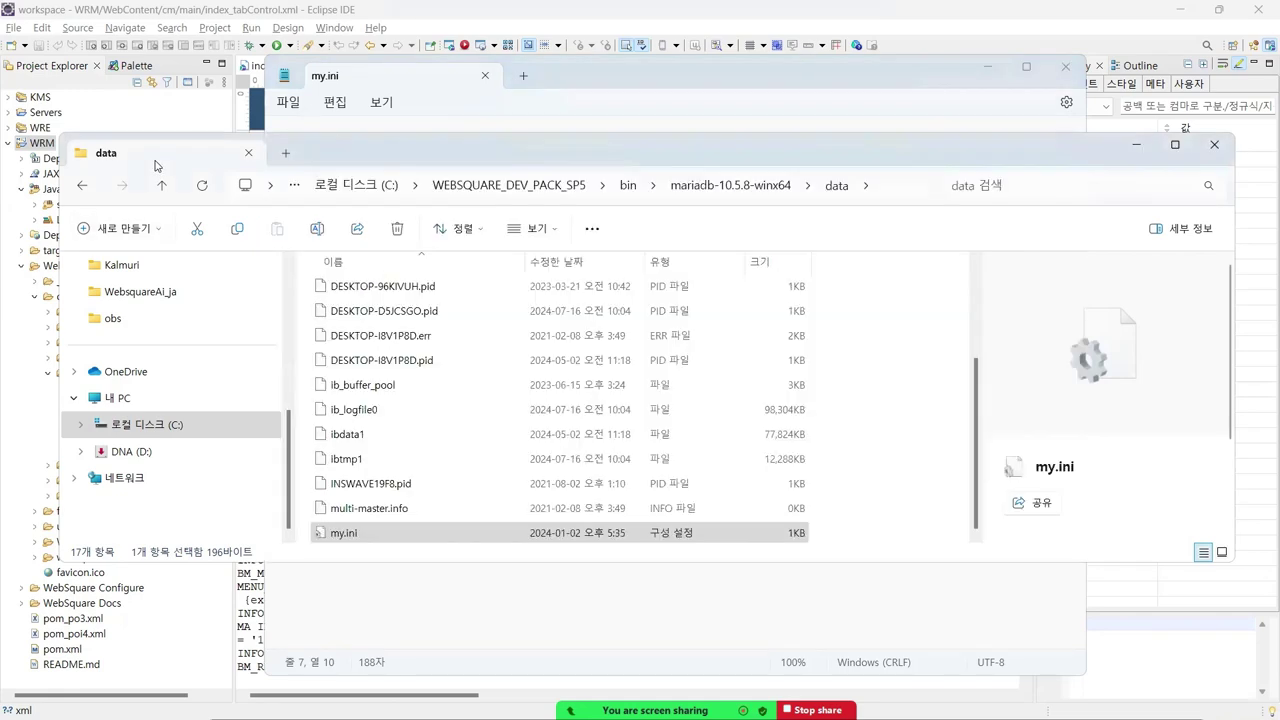
{"action": "left_click", "coordinate": [1136, 144]}
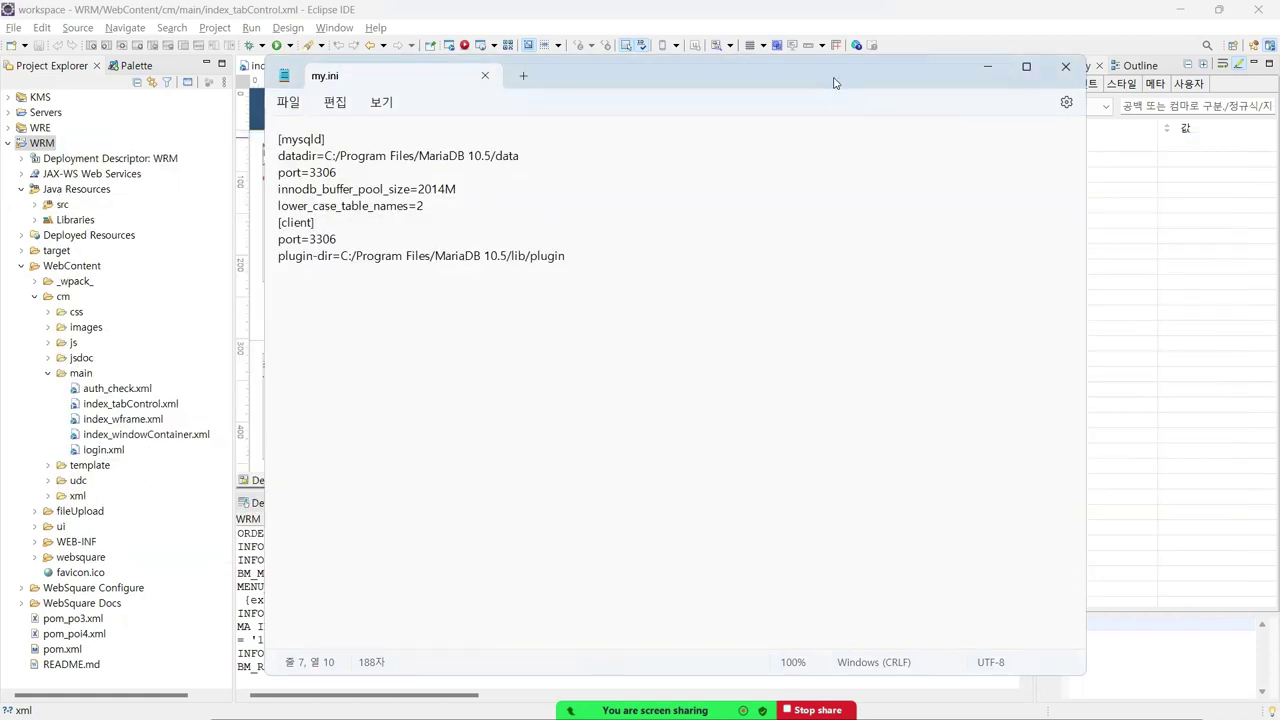
{"action": "left_click_drag", "start_coordinate": [832, 80], "coordinate": [976, 60]}
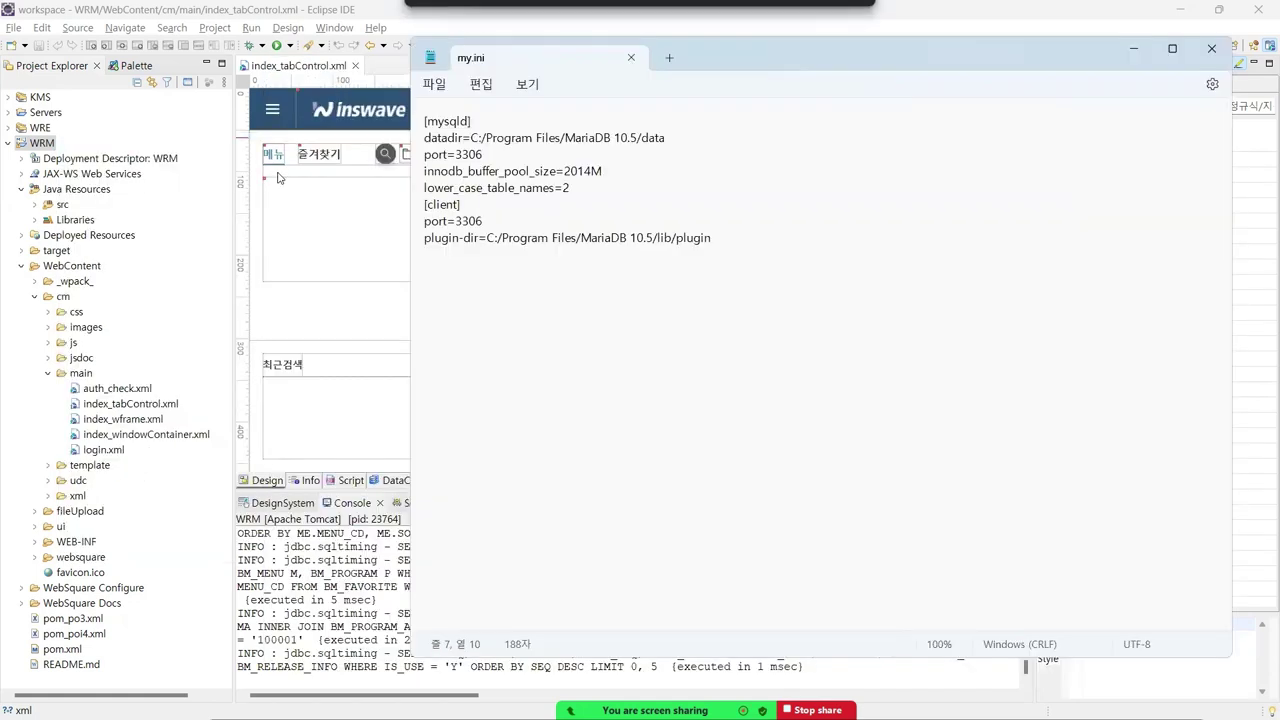
- Open db.properties from the com.inswave.wrm.config package in the WRM project's src folder
{"action": "left_click", "coordinate": [36, 205]}
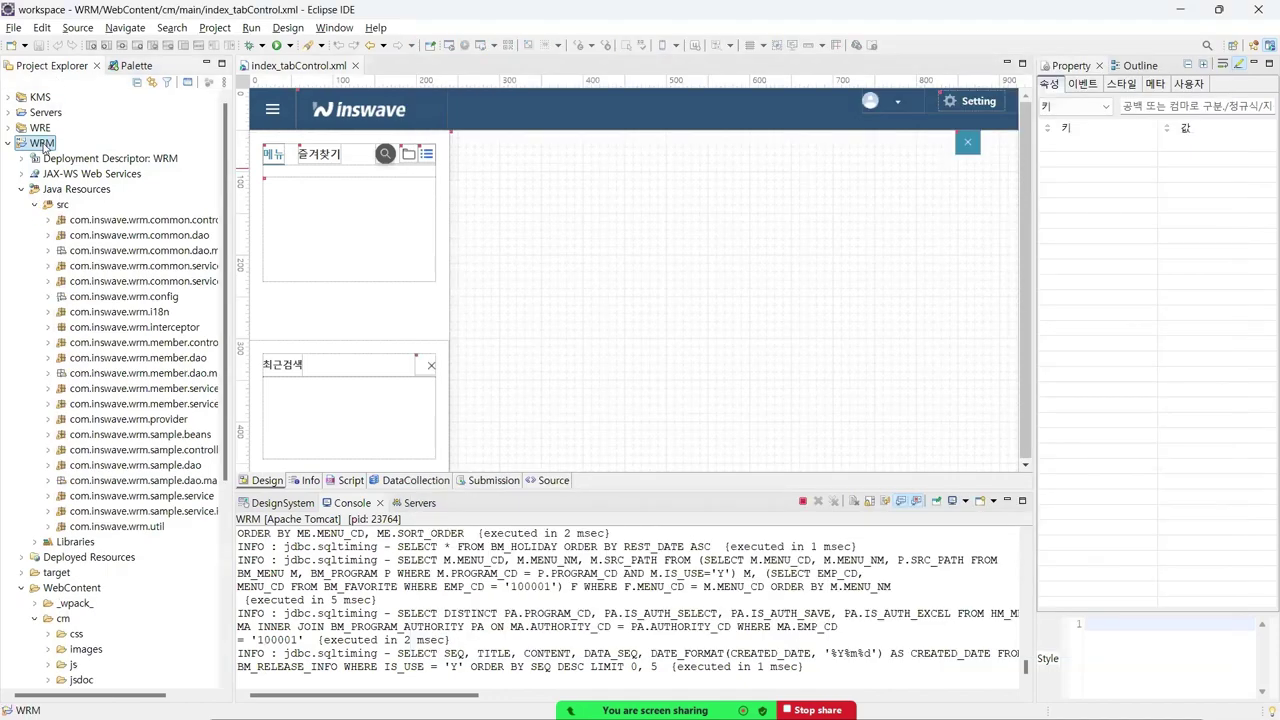
{"action": "left_click", "coordinate": [49, 297]}
{"action": "left_click", "coordinate": [76, 189]}
{"action": "left_click", "coordinate": [62, 204]}
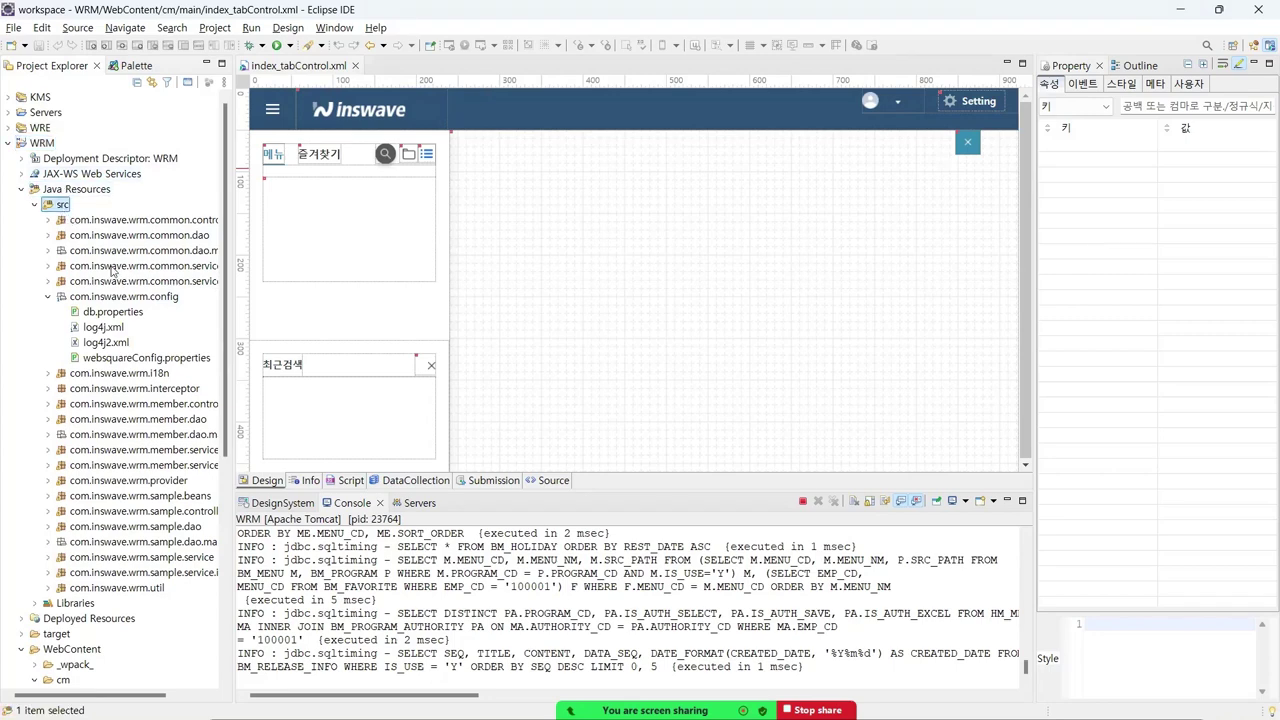
{"action": "left_click", "coordinate": [123, 298]}
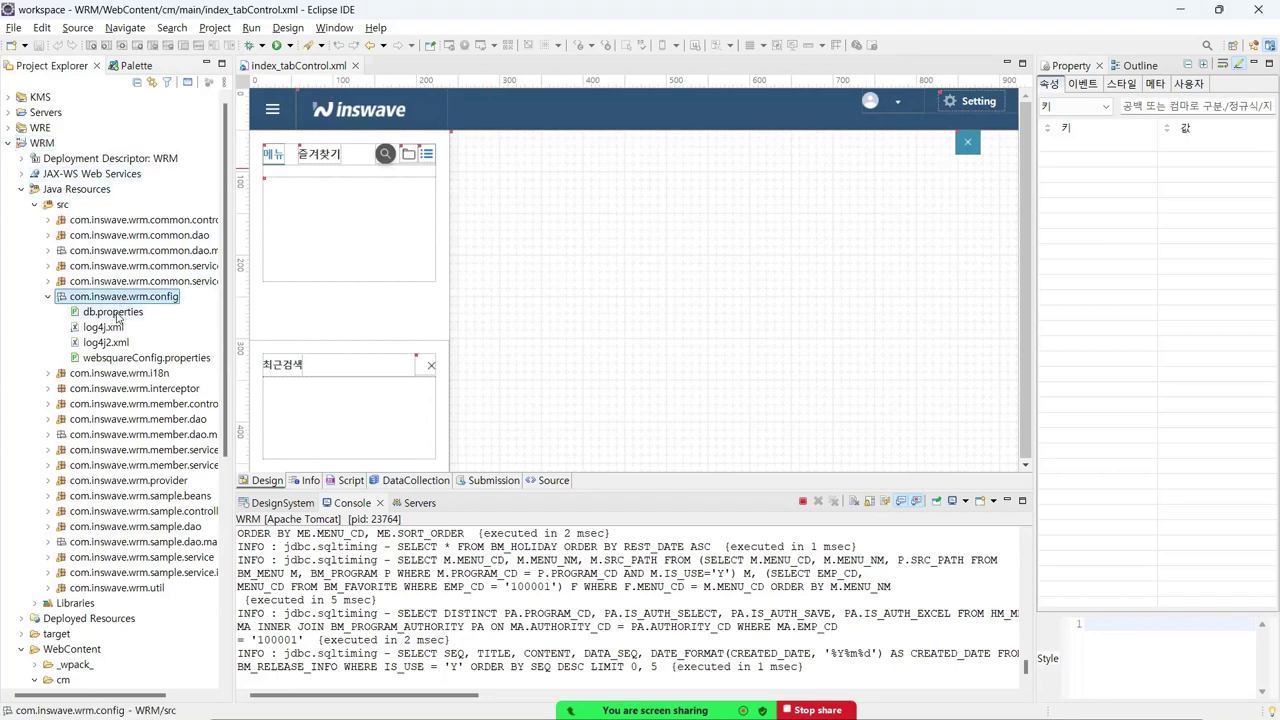
{"action": "double_click", "coordinate": [110, 312]}
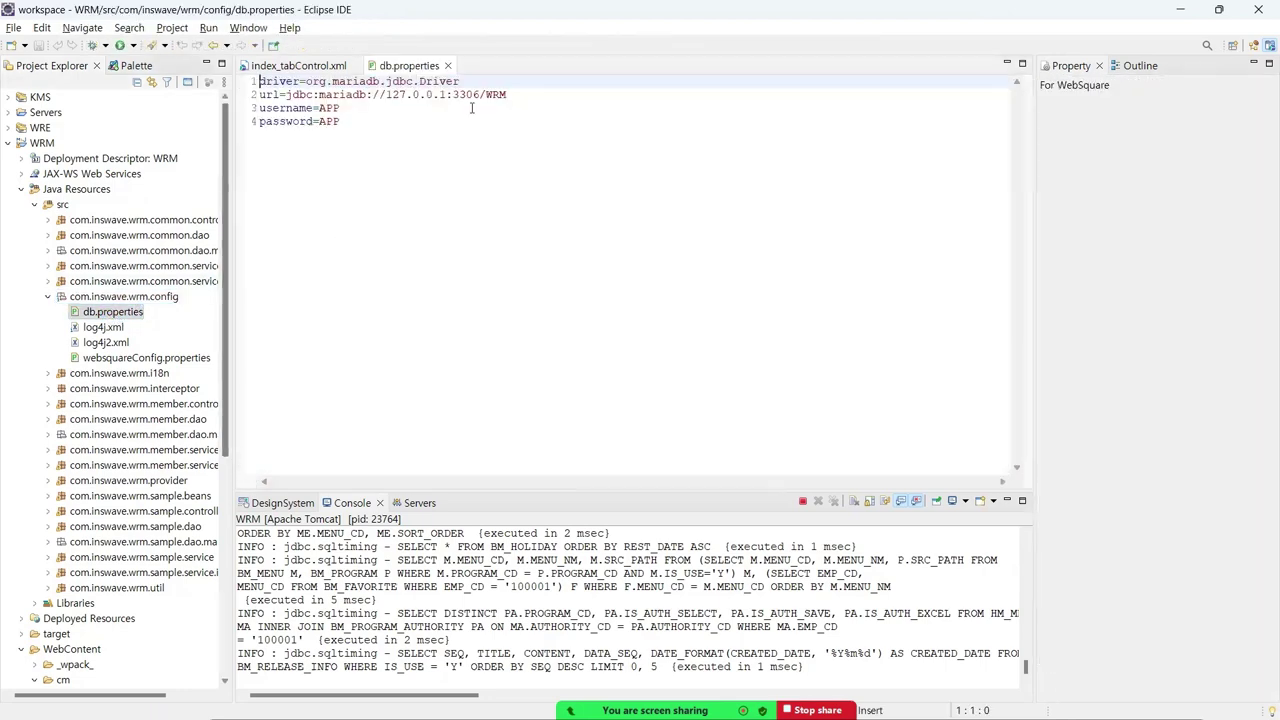
- Highlight port 3306 in the db.properties URL and switch to my.ini in Notepad
{"action": "left_click", "coordinate": [516, 96]}
{"action": "key", "text": "Left"}
{"action": "key", "text": "Left"}
{"action": "key", "text": "Left"}
{"action": "key", "text": "Left"}
{"action": "key", "text": "Left"}
{"action": "key", "text": "Left"}
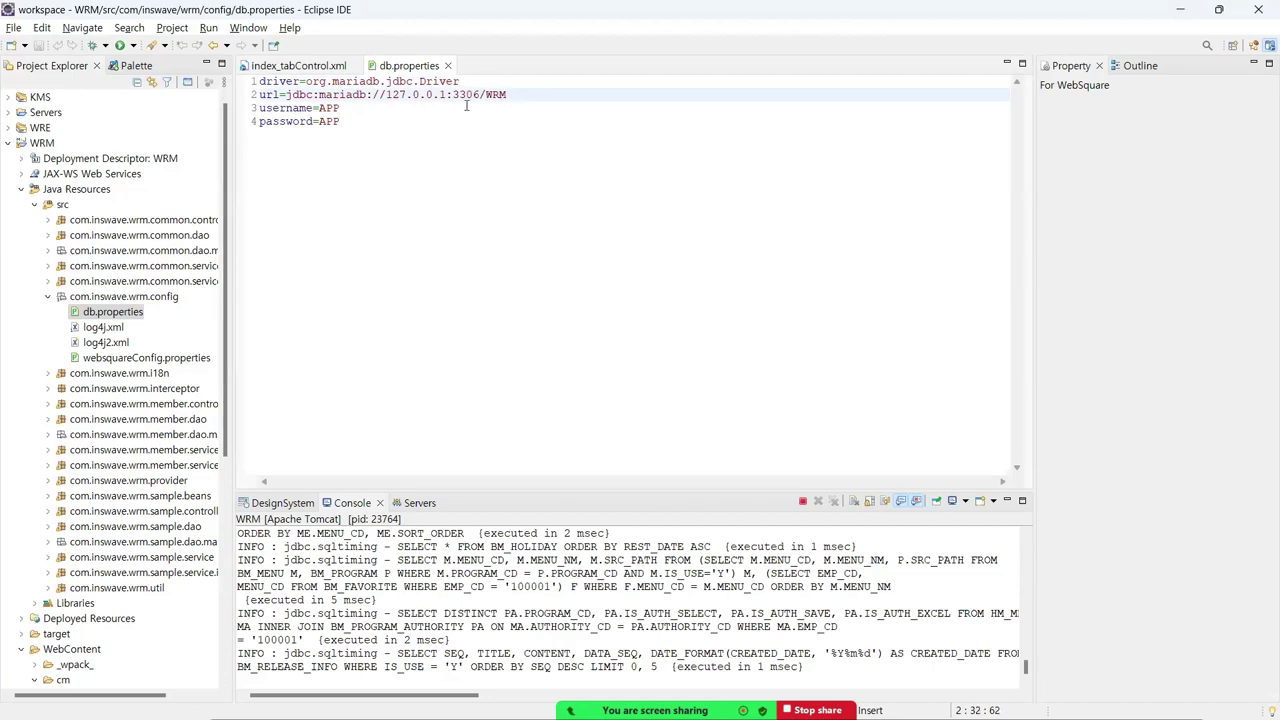
{"action": "left_click_drag", "start_coordinate": [453, 94], "coordinate": [482, 95]}
{"action": "key", "text": "alt+Tab"}
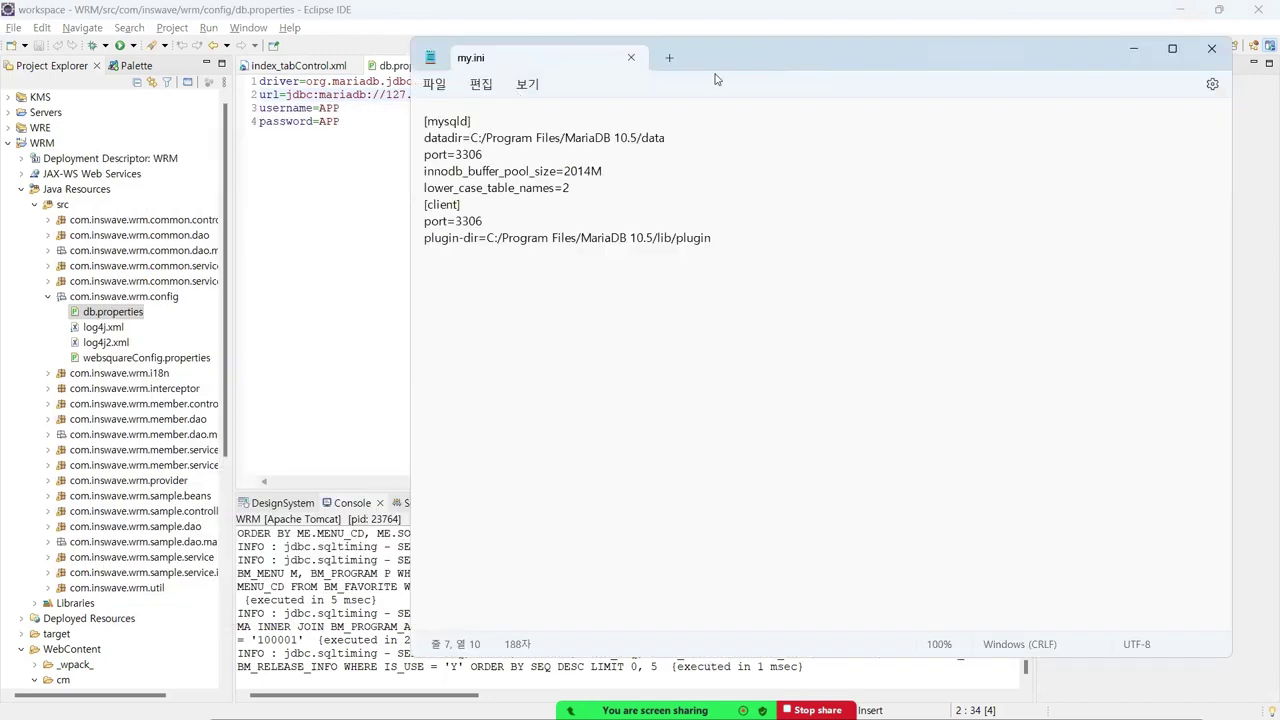
- Place my.ini beside db.properties to compare port 3306, then close it and return to the data folder
{"action": "left_click_drag", "start_coordinate": [760, 66], "coordinate": [828, 65]}
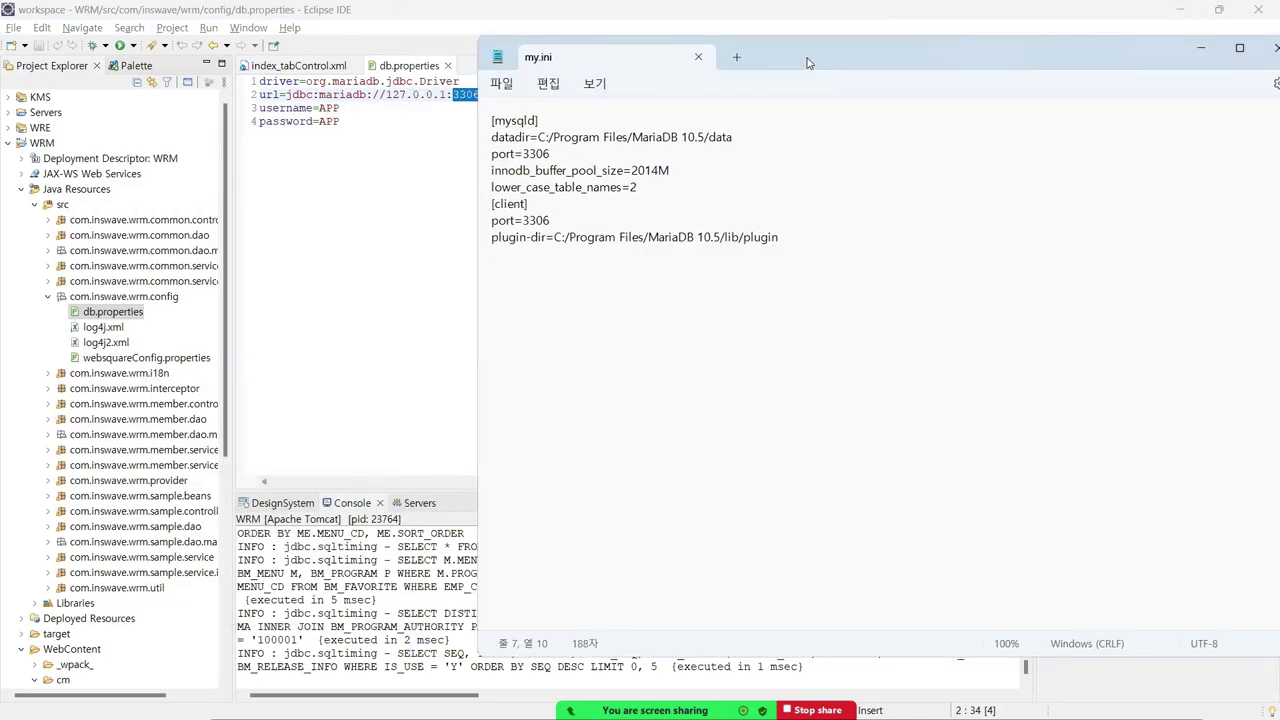
{"action": "left_click_drag", "start_coordinate": [855, 63], "coordinate": [906, 63]}
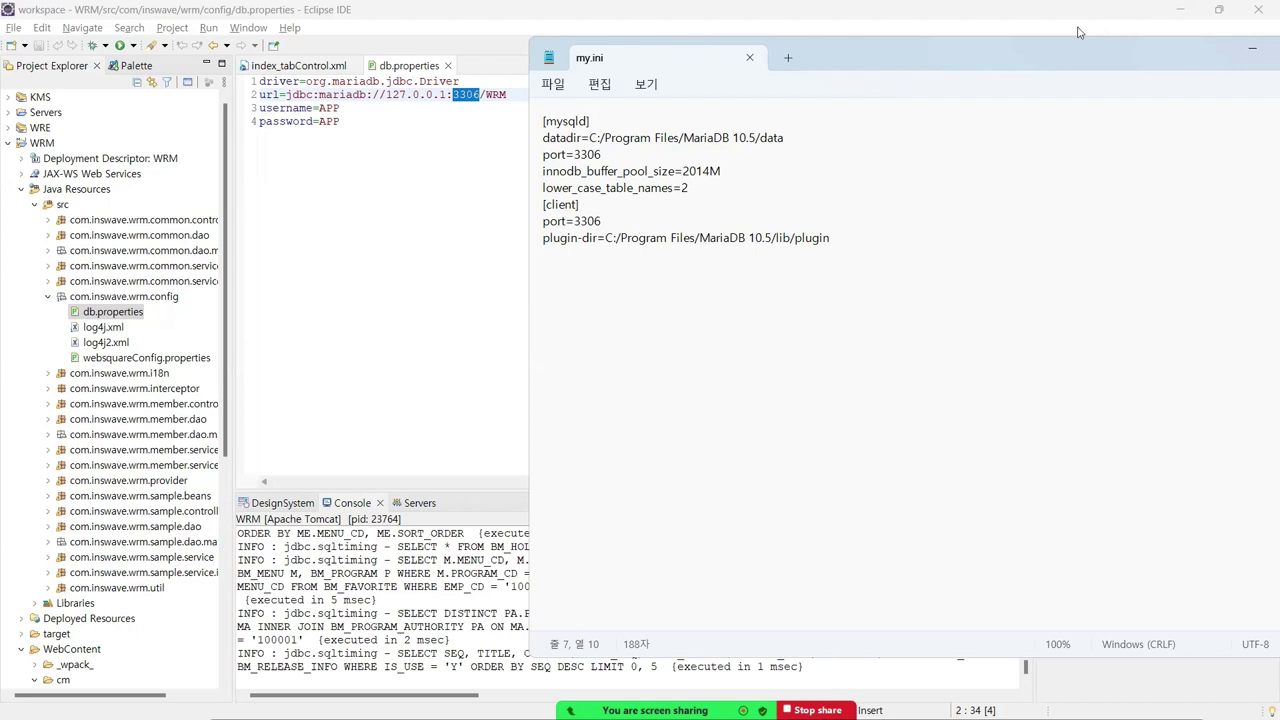
{"action": "double_click", "coordinate": [1028, 53]}
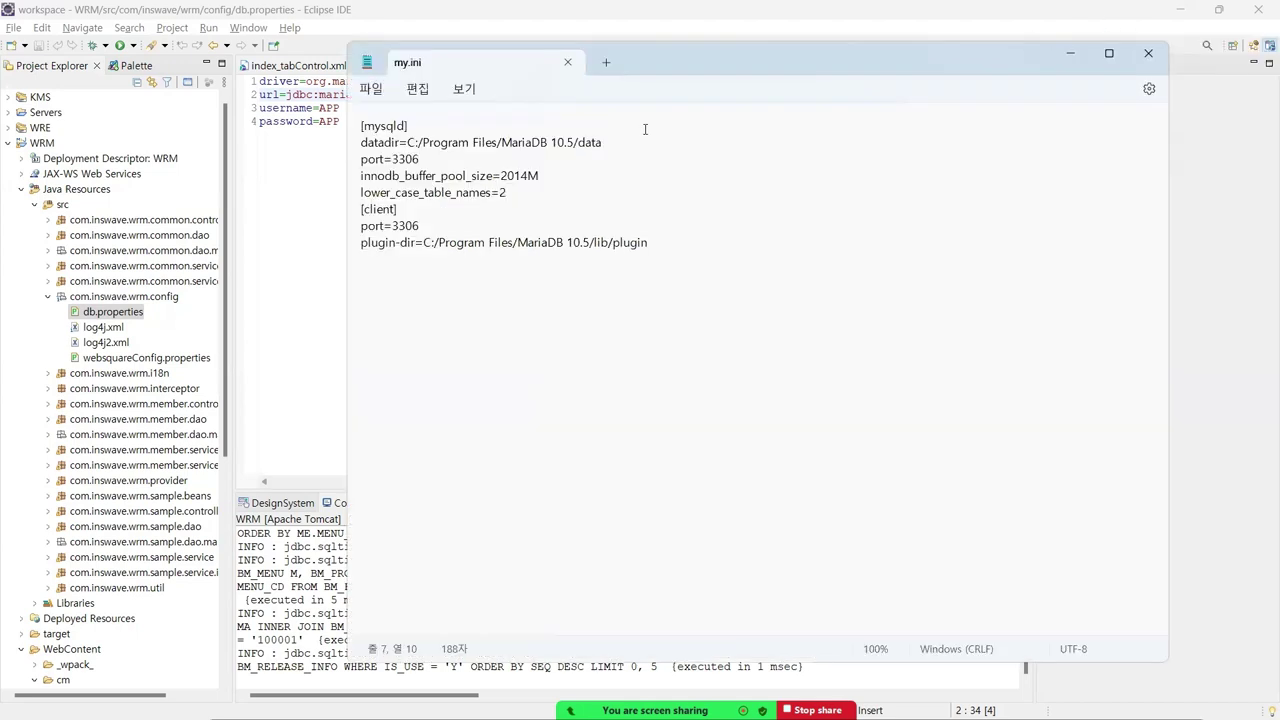
{"action": "left_click_drag", "start_coordinate": [674, 69], "coordinate": [715, 143]}
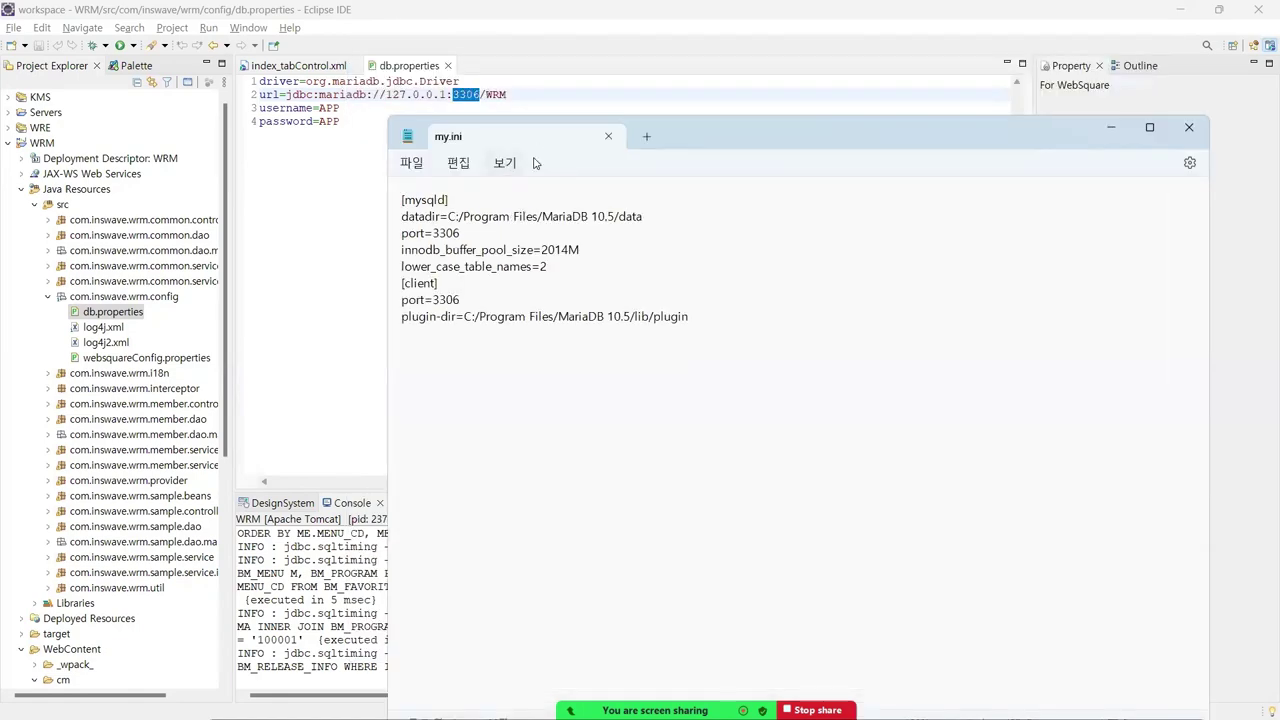
{"action": "left_click", "coordinate": [608, 136]}
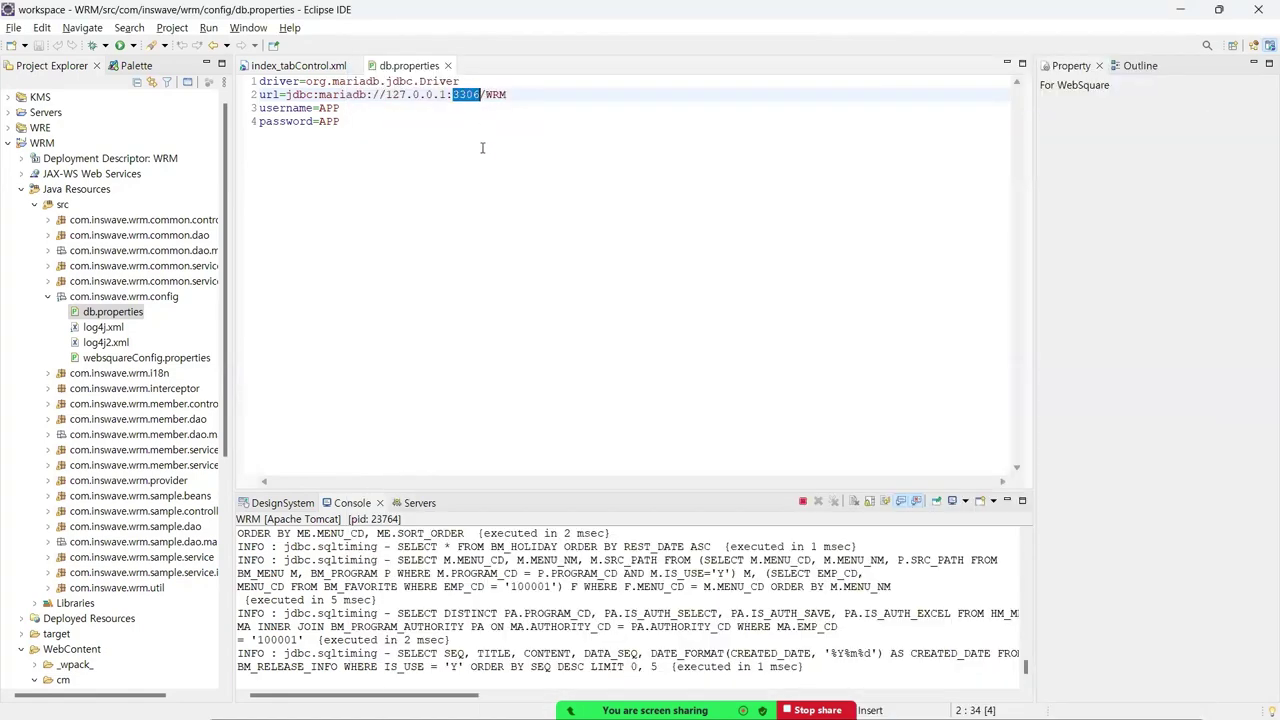
{"action": "key", "text": "alt+Tab"}
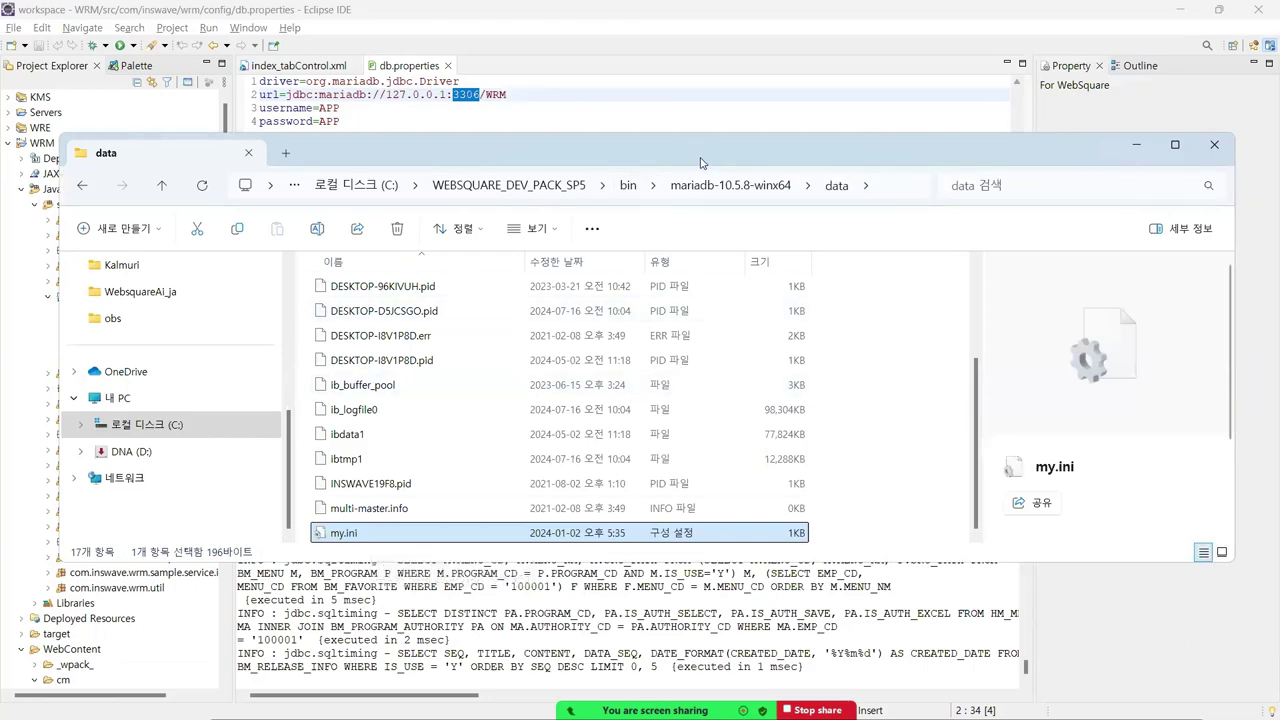
- Go up to WEBSQUARE_DEV_PACK_SP5 in Explorer, then minimize it and return to db.properties in Eclipse
{"action": "left_click_drag", "start_coordinate": [700, 162], "coordinate": [875, 169]}
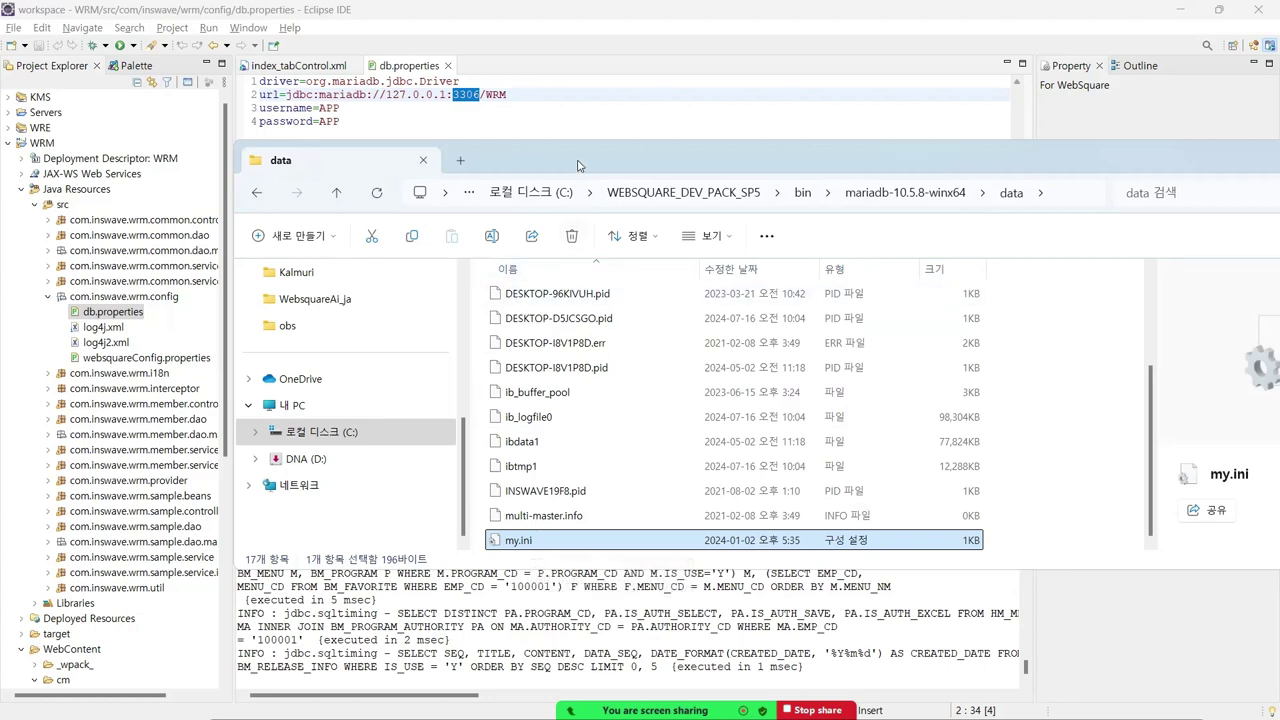
{"action": "left_click_drag", "start_coordinate": [575, 164], "coordinate": [530, 152]}
{"action": "left_click", "coordinate": [690, 182]}
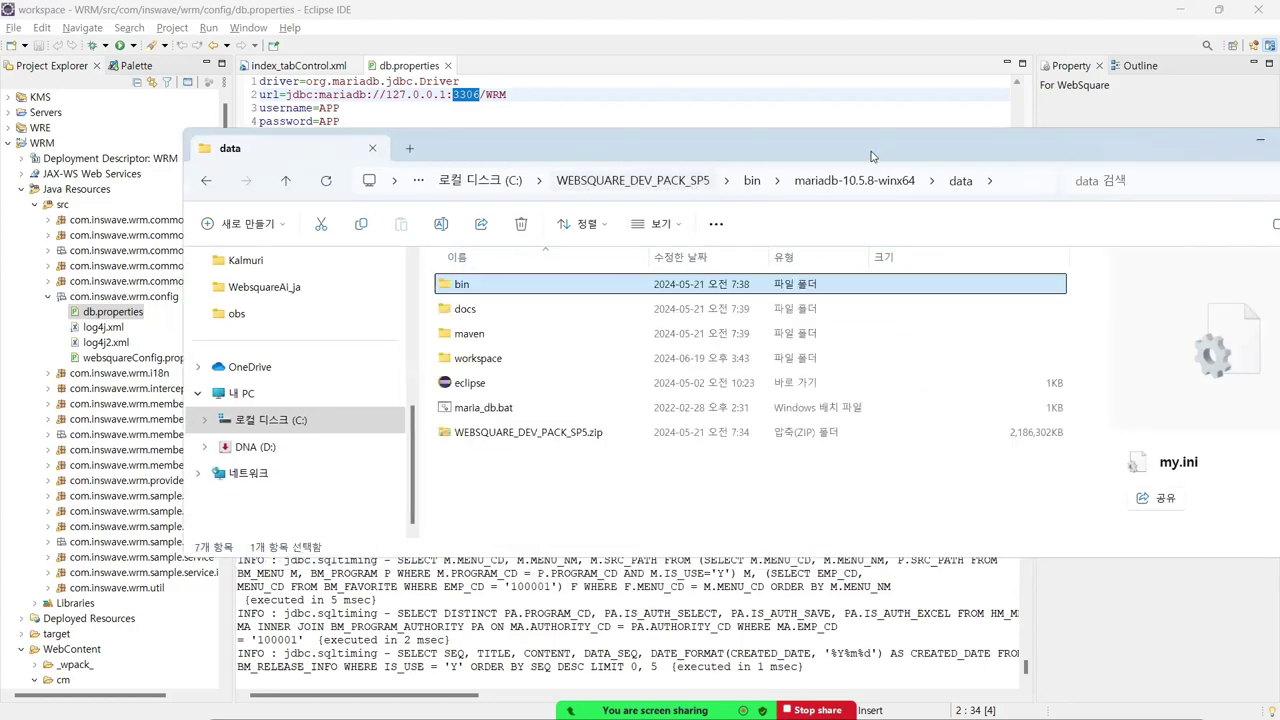
{"action": "left_click_drag", "start_coordinate": [1160, 158], "coordinate": [1030, 180]}
{"action": "left_click", "coordinate": [1135, 162]}
{"action": "left_click", "coordinate": [597, 214]}
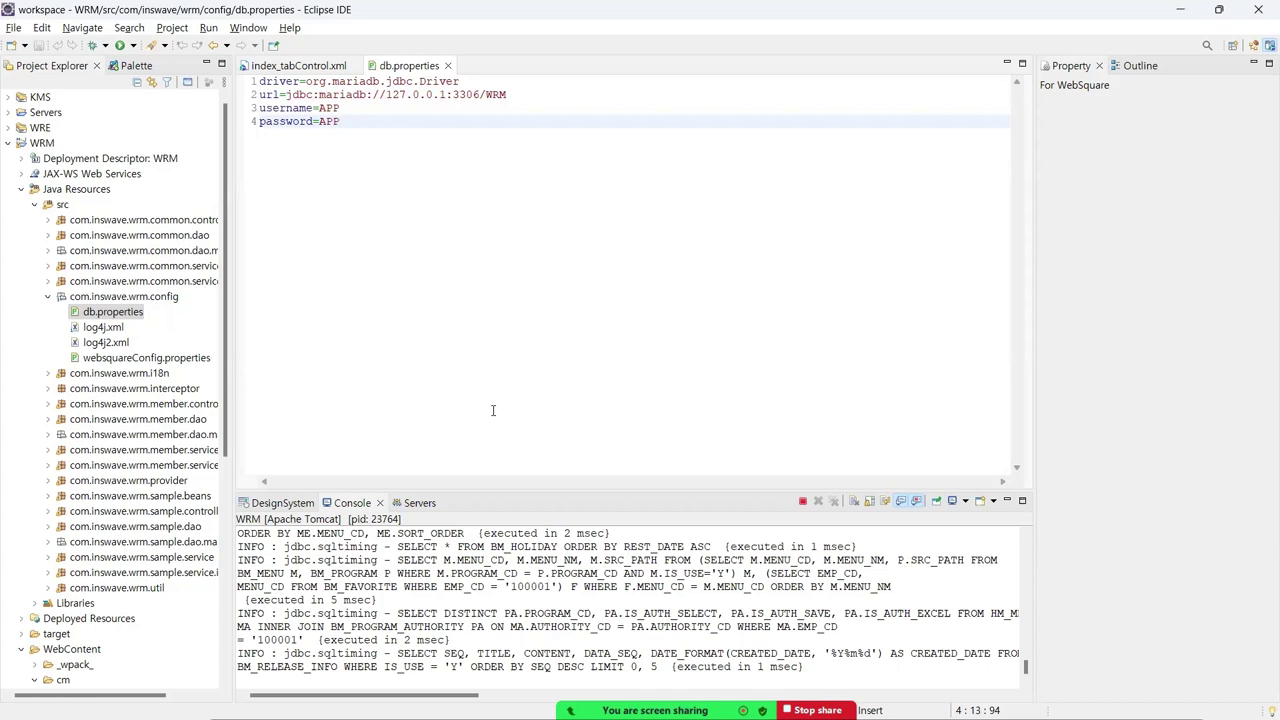
- Check the Servers view, confirming the WRM Tomcat server is Started and Synchronized
{"action": "left_click", "coordinate": [420, 503]}
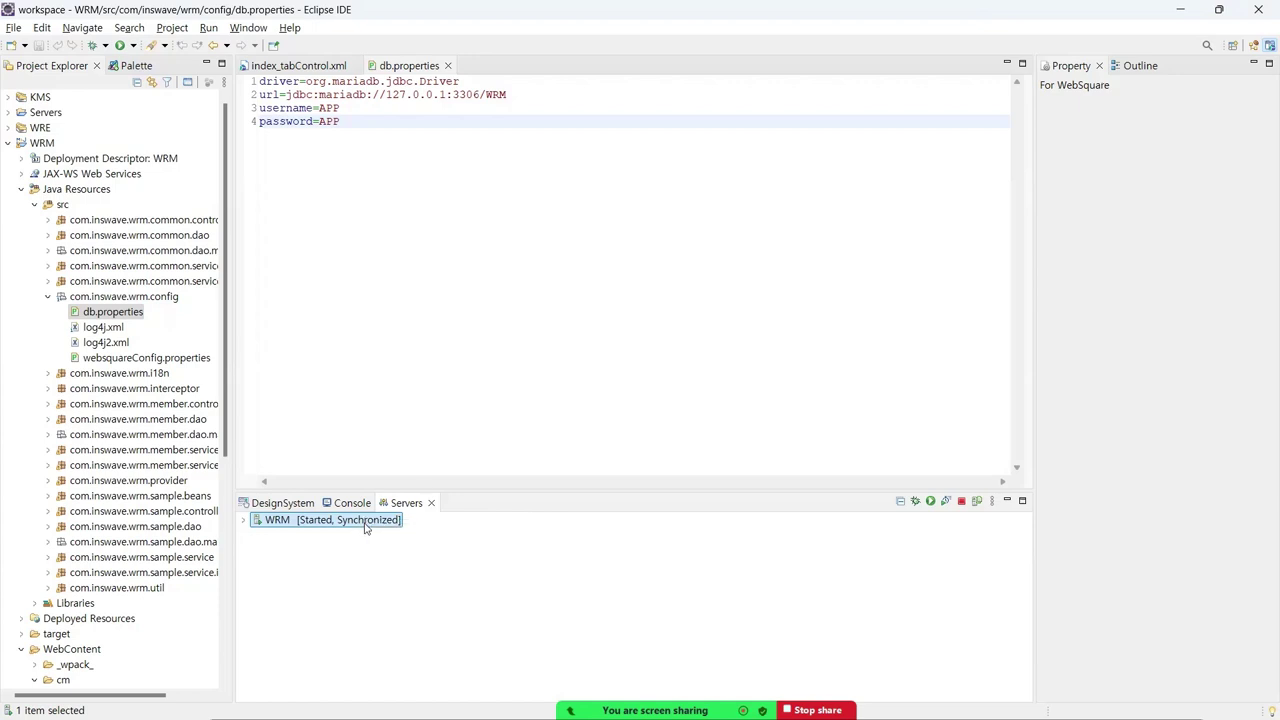
{"action": "right_click", "coordinate": [365, 528]}
{"action": "key", "text": "Escape"}
{"action": "right_click", "coordinate": [362, 525]}
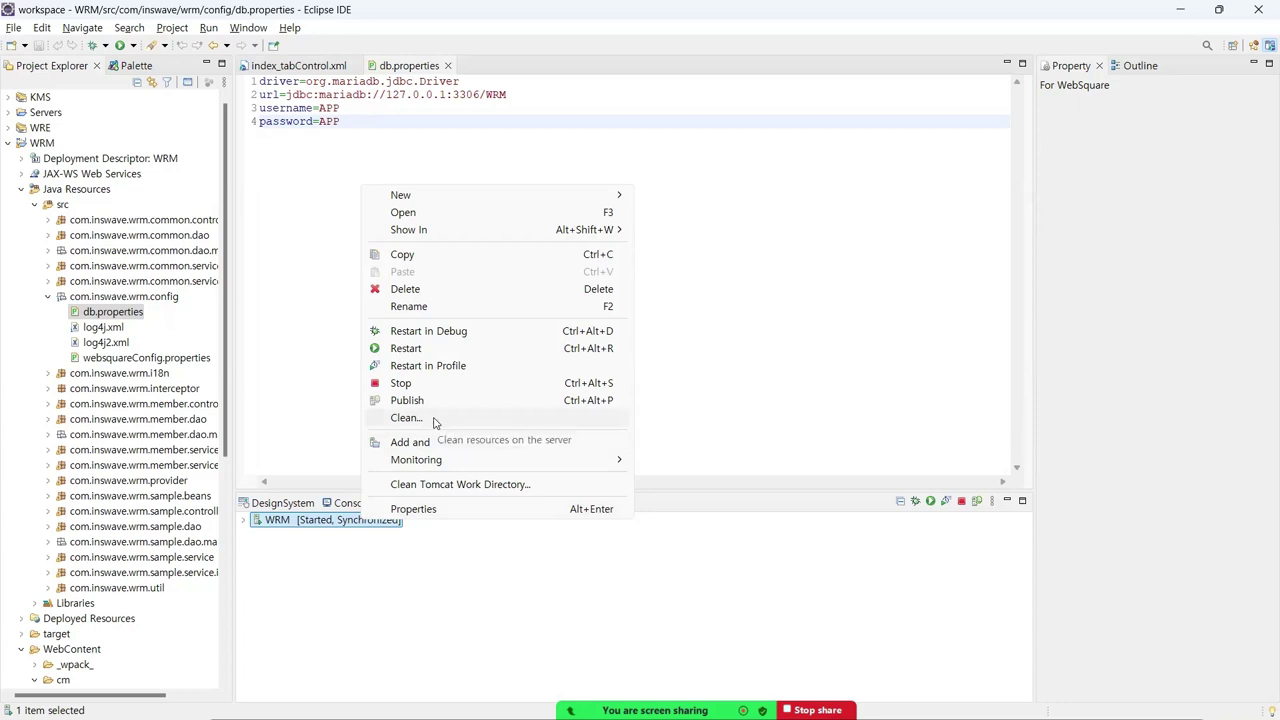
{"action": "left_click", "coordinate": [791, 403]}
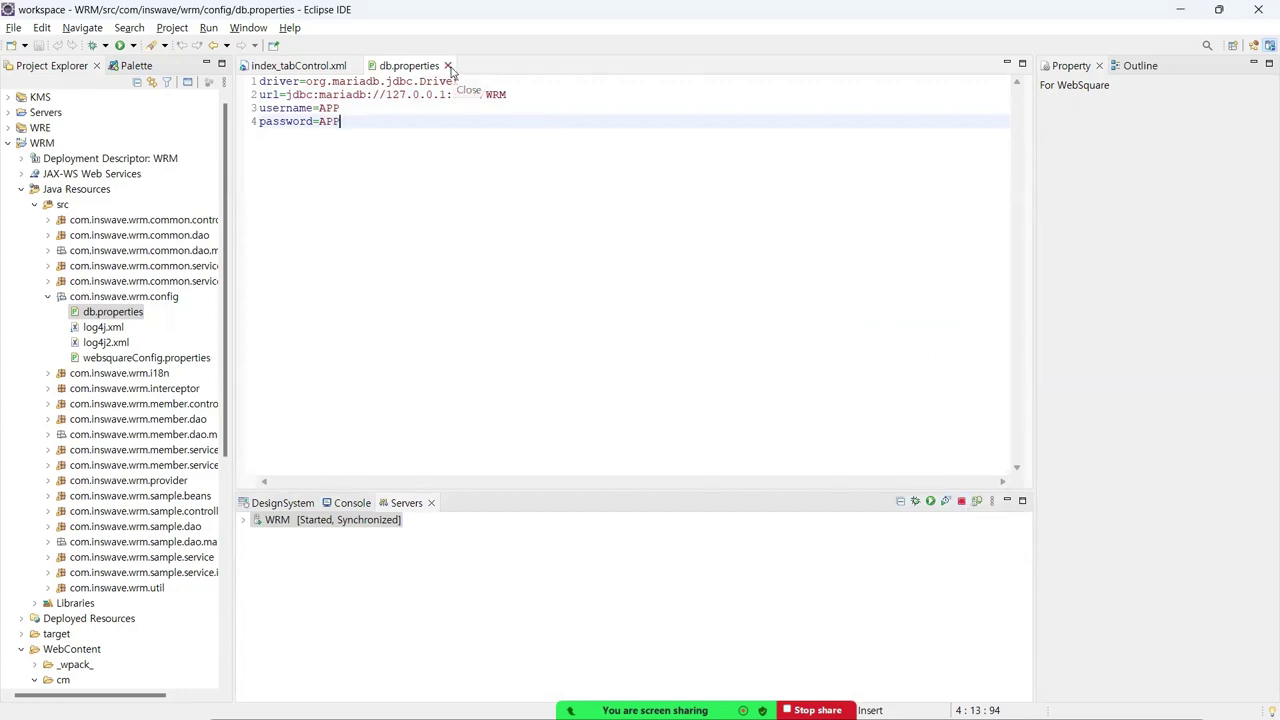
- Close the db.properties editor, select the WRM server, and switch to the WEBSQUARE_DEV_PACK_SP5 folder
{"action": "key", "text": "ctrl+Page_Up"}
{"action": "left_click", "coordinate": [387, 520]}
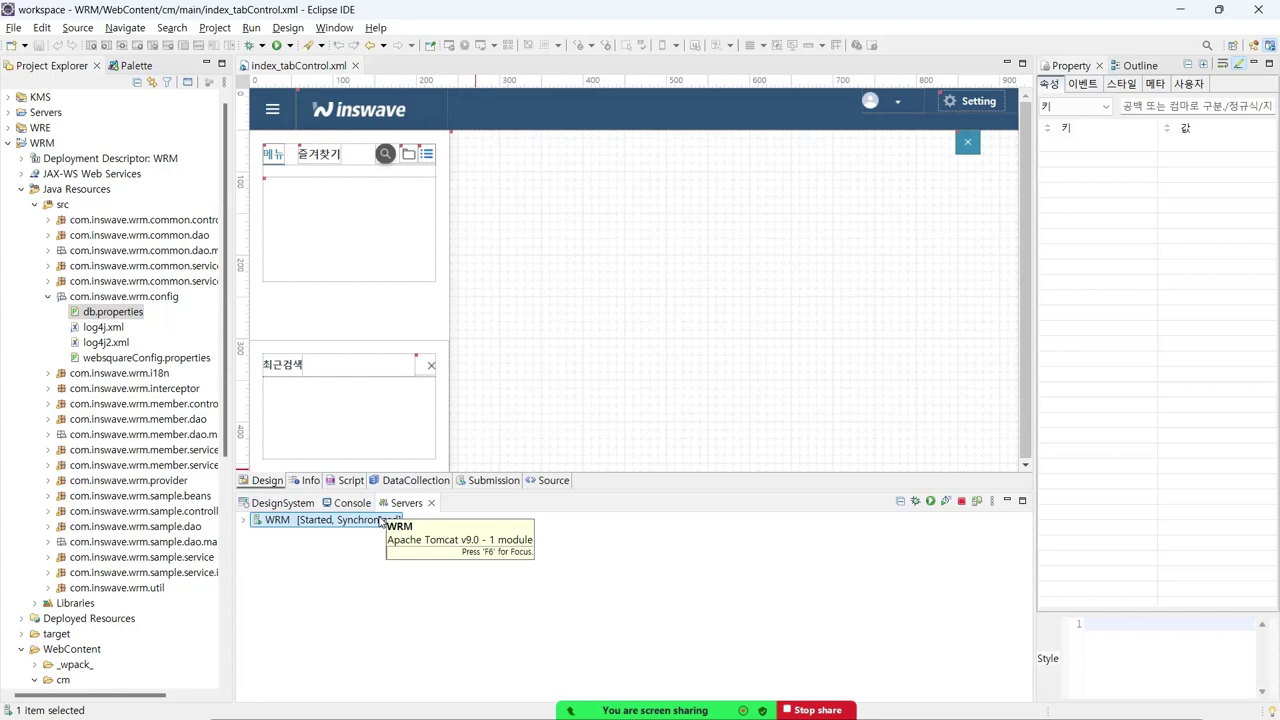
{"action": "key", "text": "alt+Tab"}
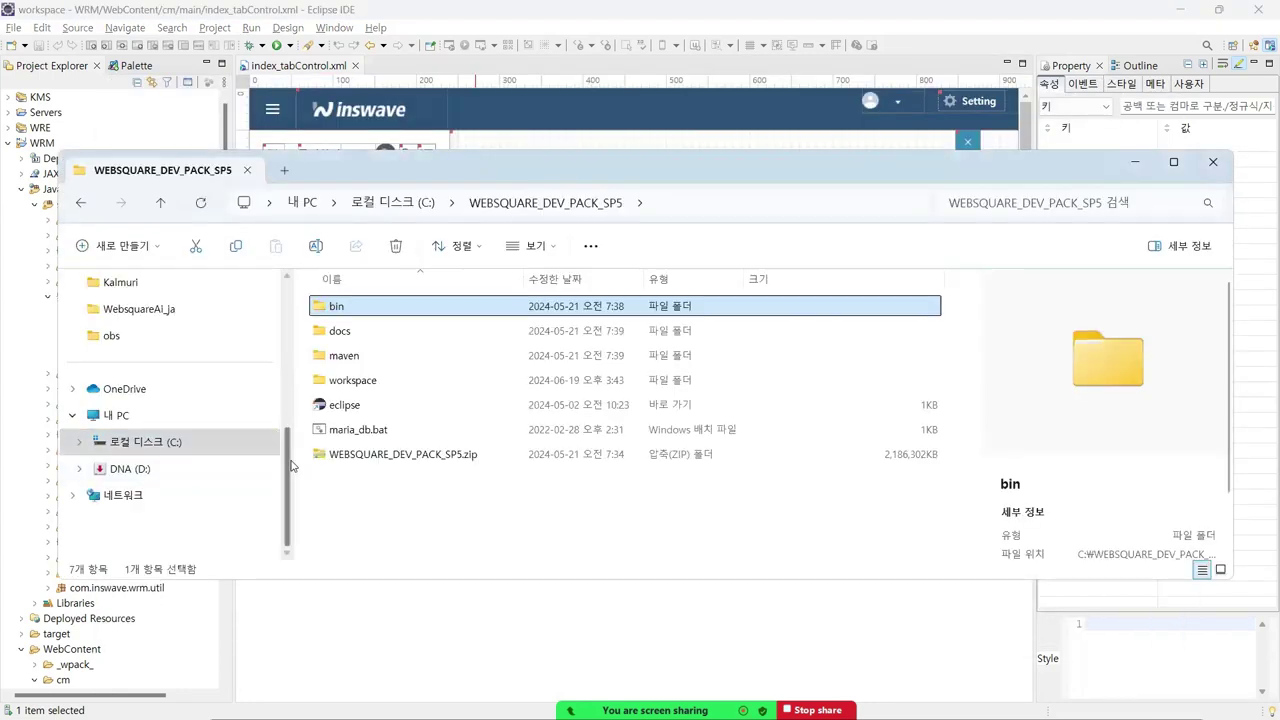
- Look over maria_db.bat and WEBSQUARE_DEV_PACK_SP5.zip in Explorer, then bring Eclipse back to the front
{"action": "left_click", "coordinate": [330, 432]}
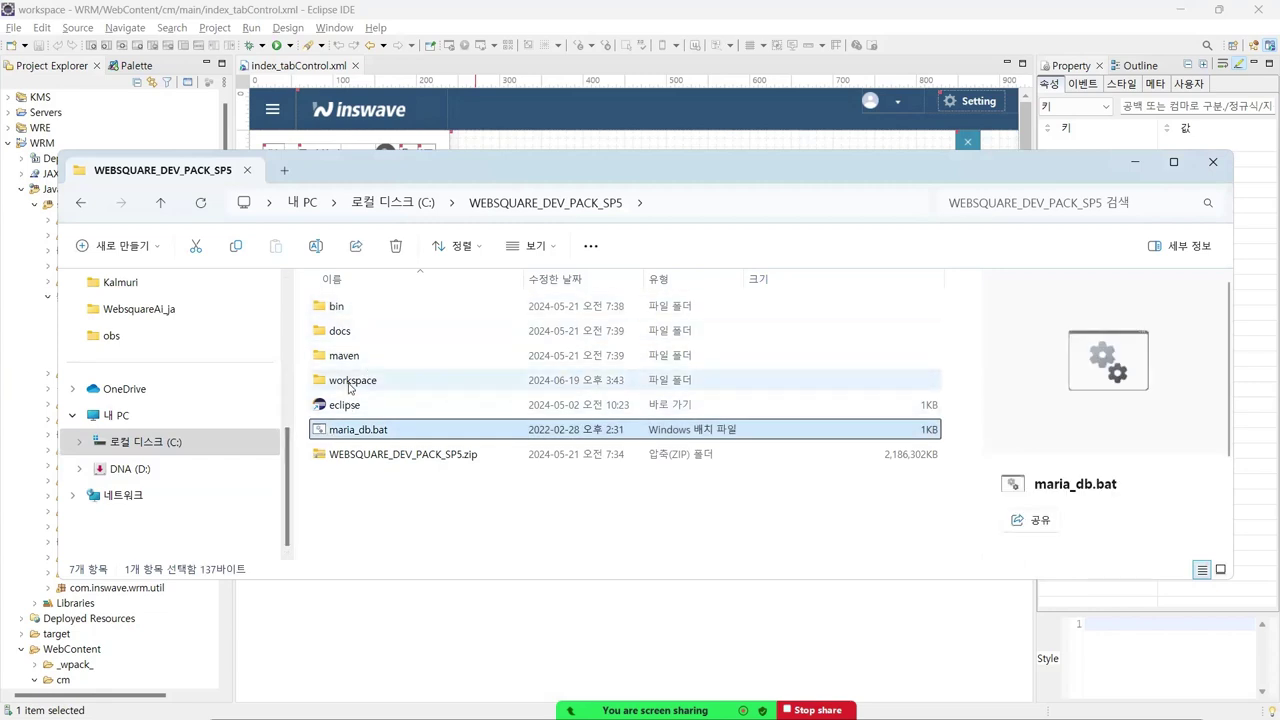
{"action": "left_click", "coordinate": [388, 456]}
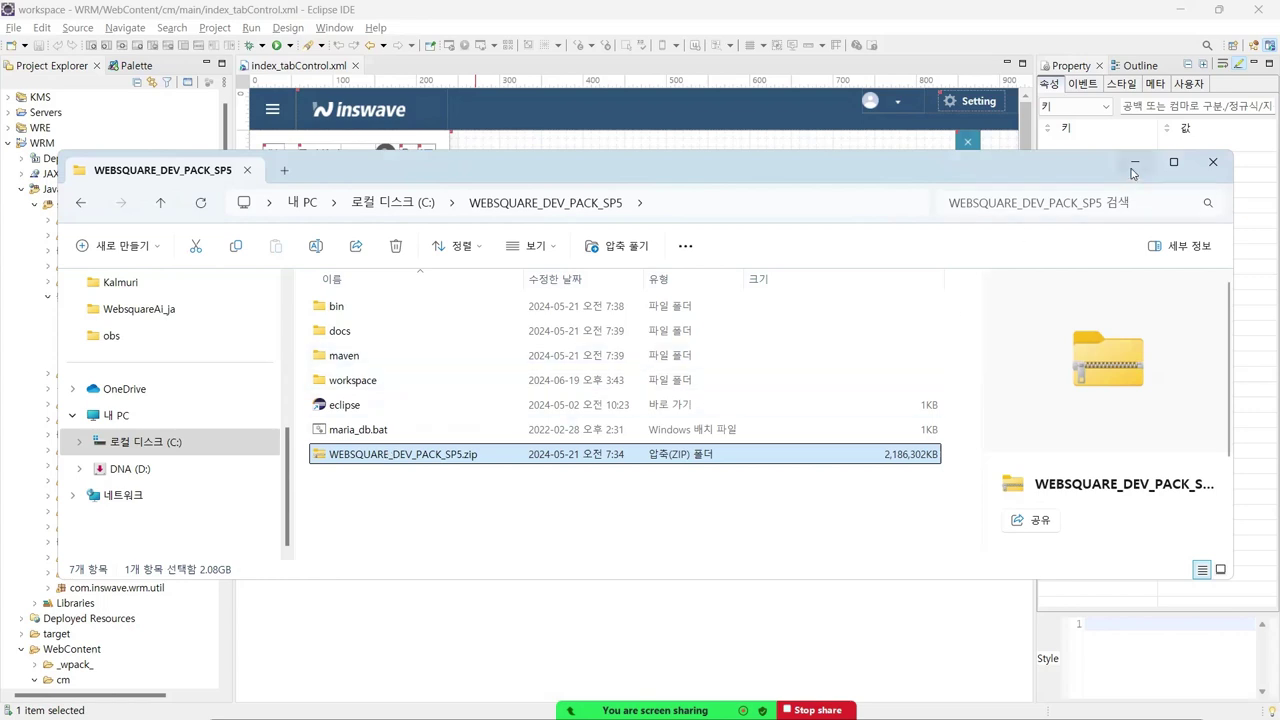
{"action": "left_click_drag", "start_coordinate": [837, 174], "coordinate": [873, 152]}
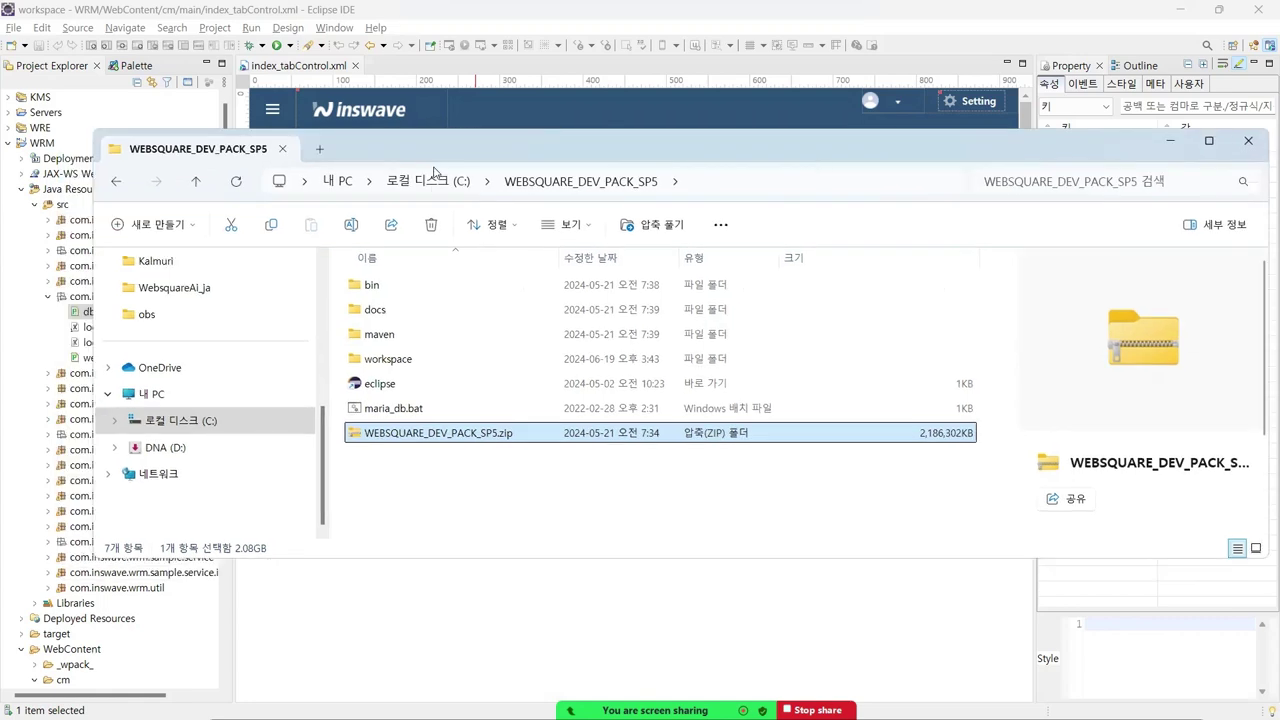
{"action": "left_click", "coordinate": [331, 18]}
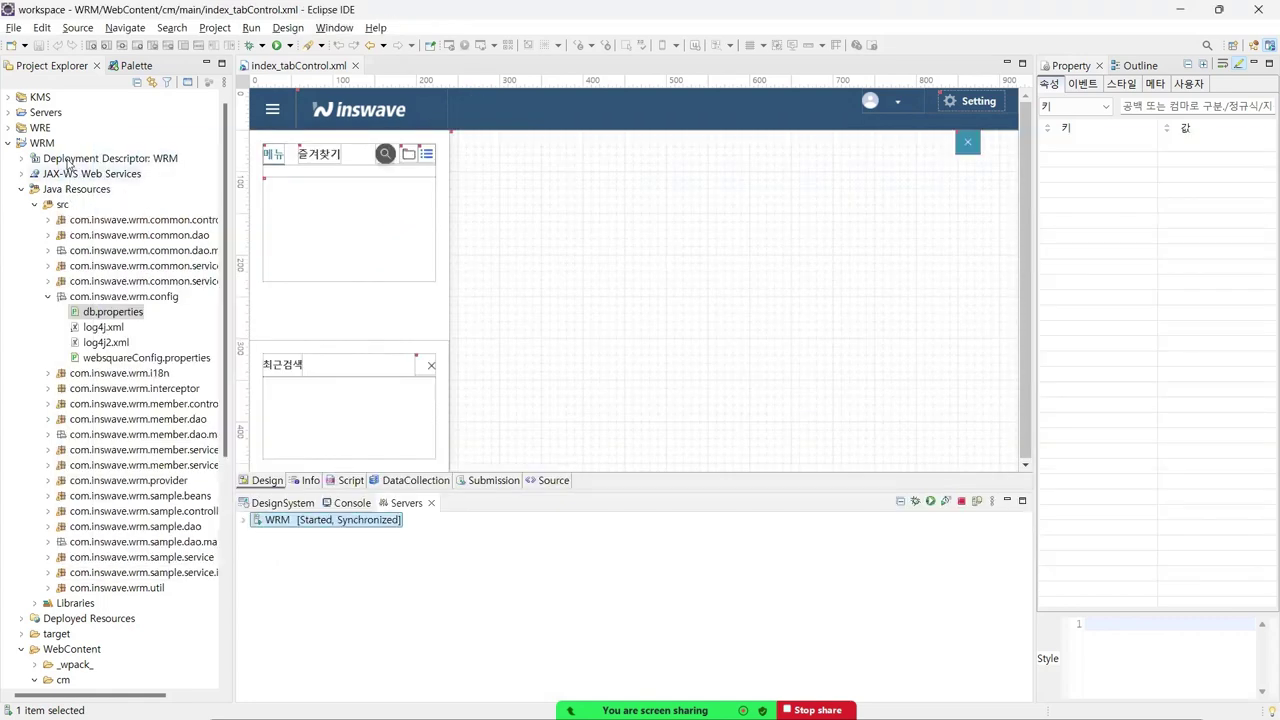
- Select the WRM project, then switch to the WEBSQUARE_DEV_PACK_SP5 File Explorer window
{"action": "left_click", "coordinate": [42, 144]}
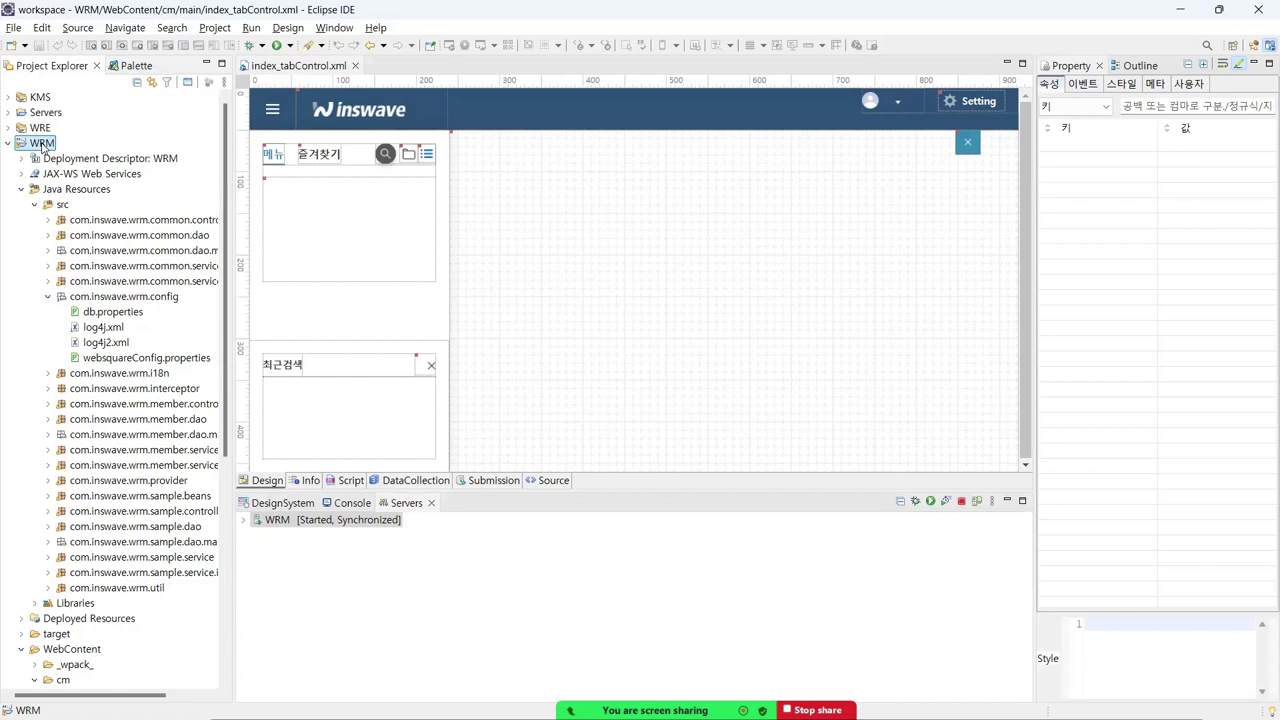
{"action": "key", "text": "alt+Tab"}
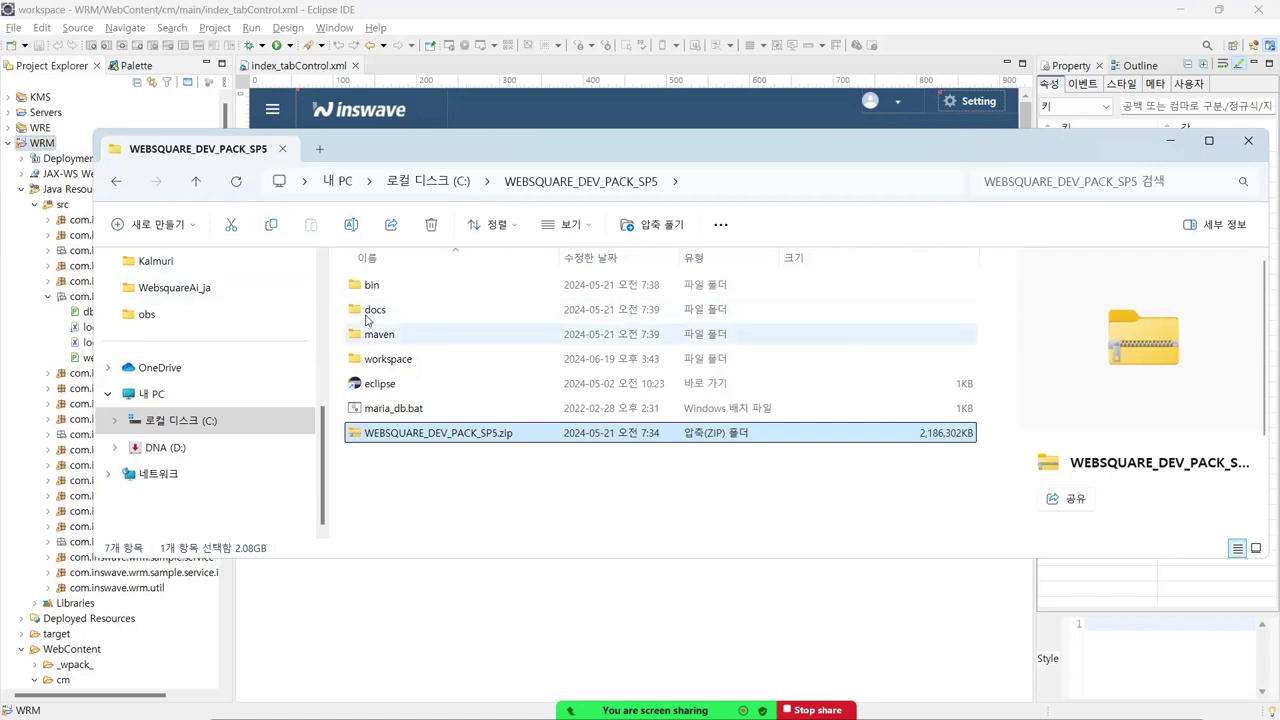
- Open the docs folder, then its WRM subfolder, in WEBSQUARE_DEV_PACK_SP5
{"action": "left_click", "coordinate": [366, 311]}
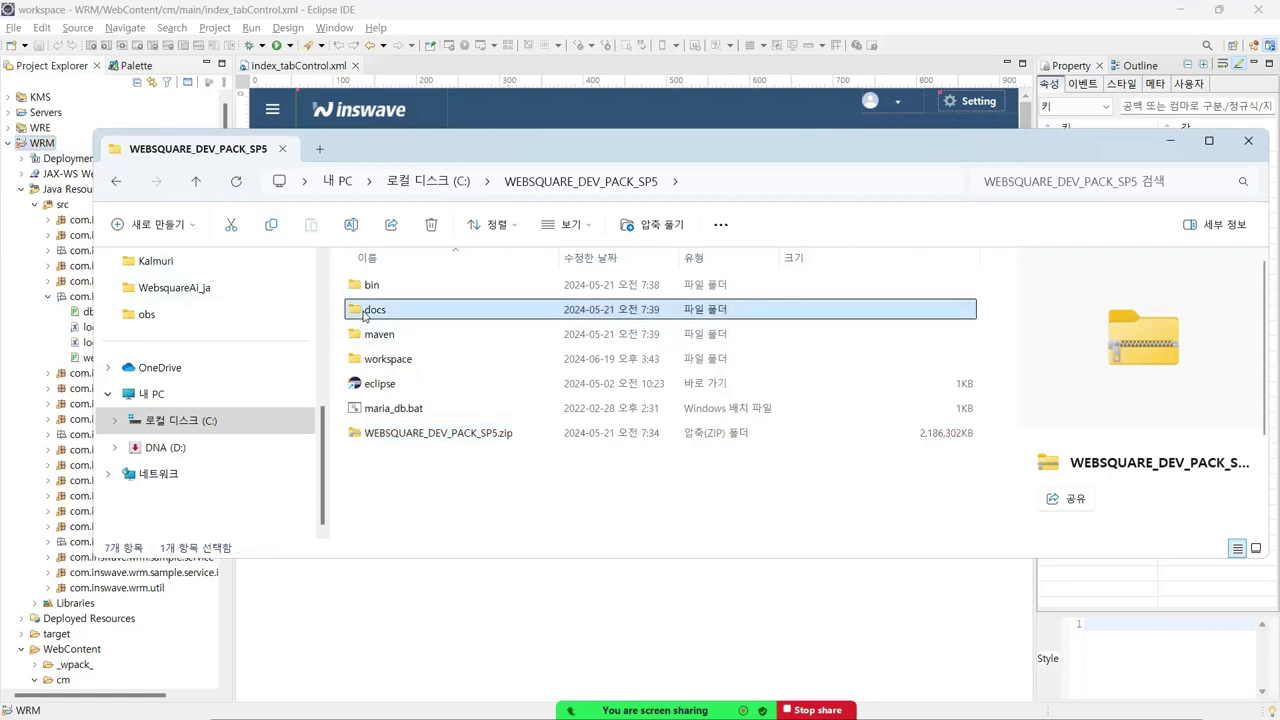
{"action": "double_click", "coordinate": [414, 314]}
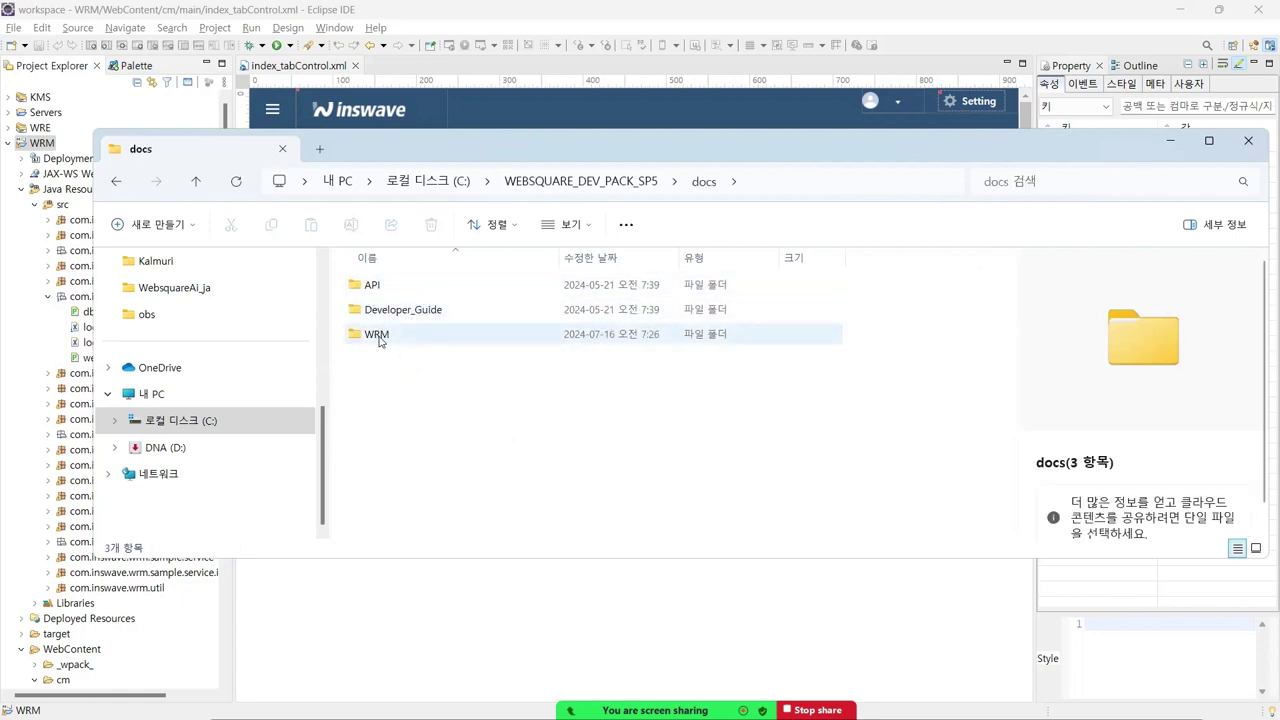
{"action": "left_click", "coordinate": [380, 339]}
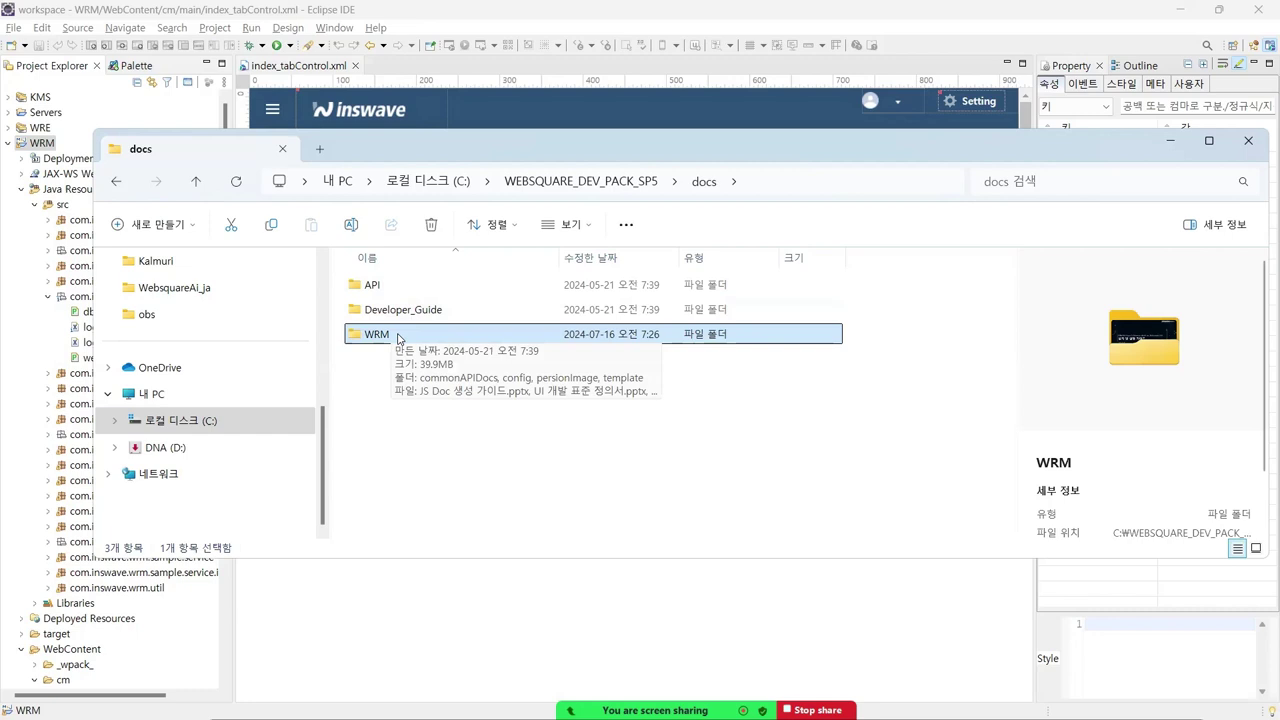
{"action": "double_click", "coordinate": [397, 336]}
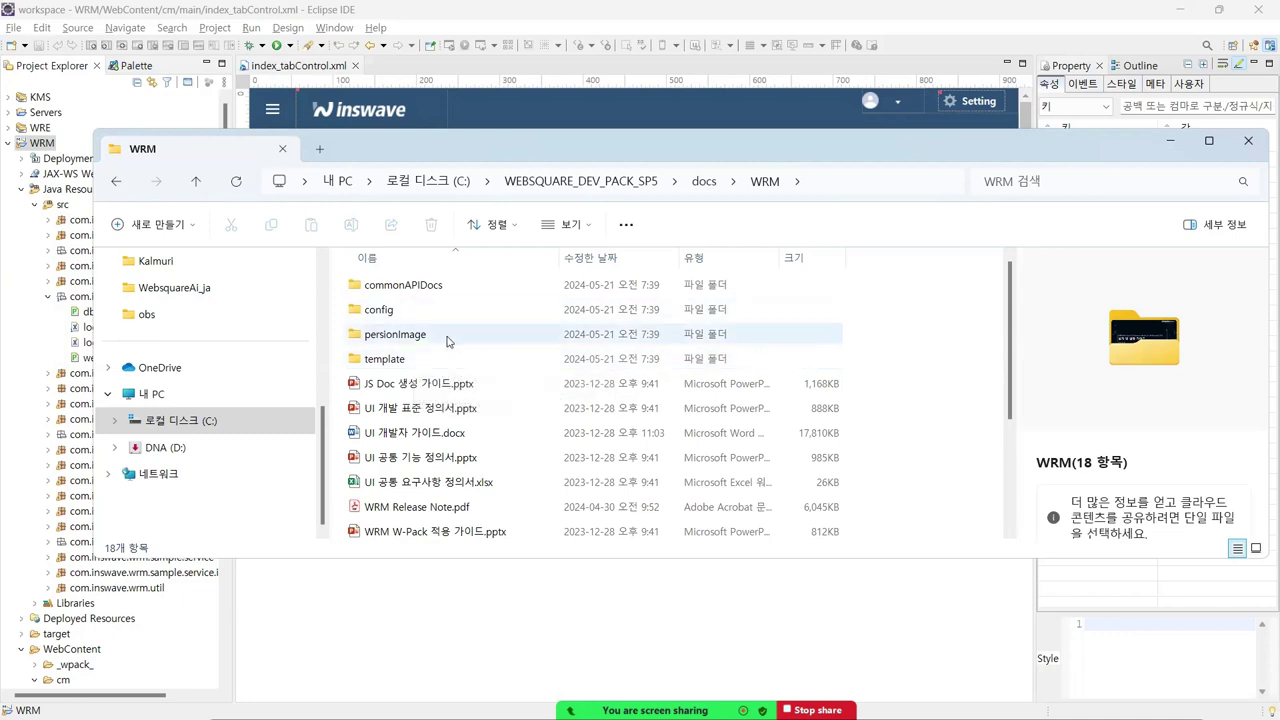
- Preview the UI standard, guide, JS Doc and common-spec files, then select WRM 개발자 가이드.docx
{"action": "scroll", "coordinate": [454, 340], "scroll_direction": "down", "scroll_amount": 1}
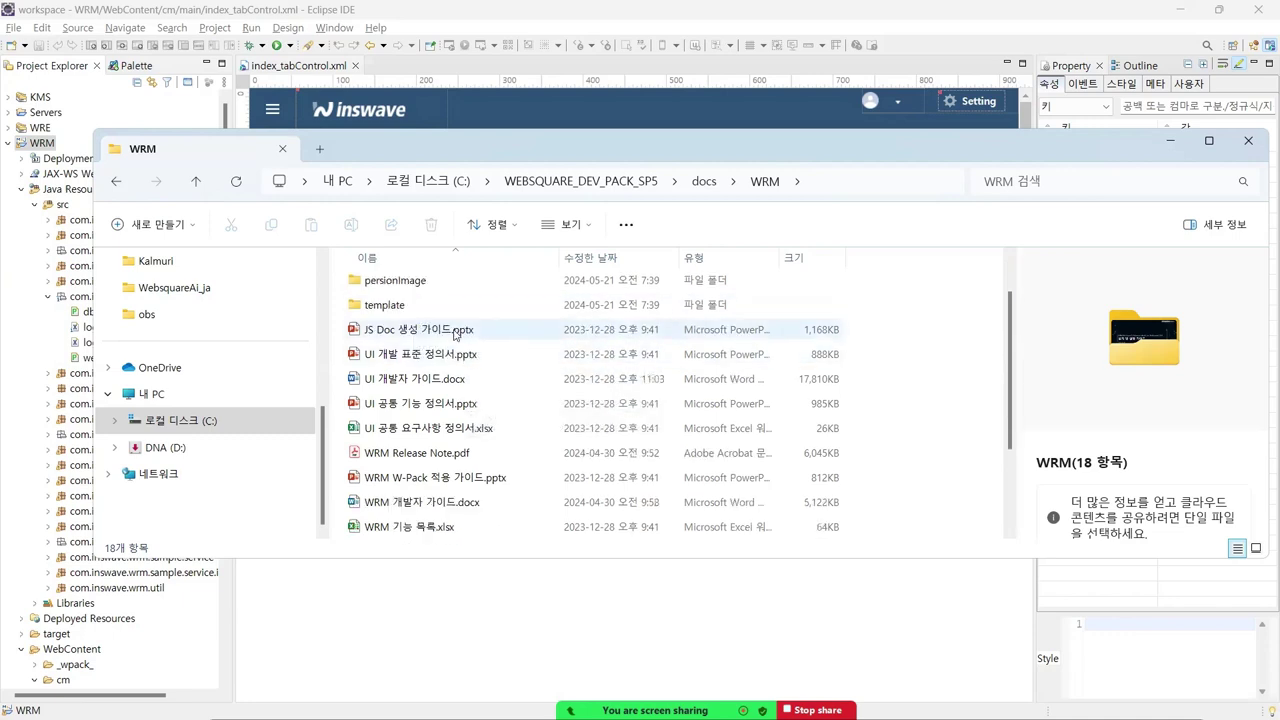
{"action": "left_click", "coordinate": [437, 363]}
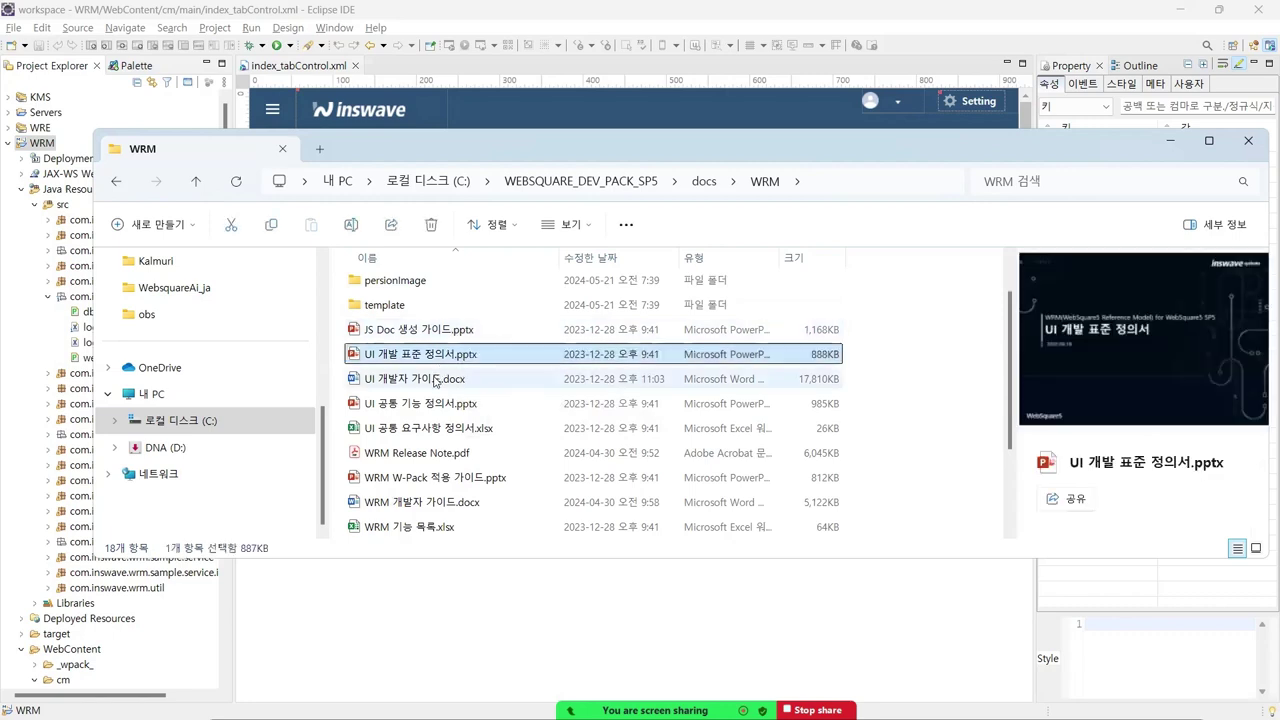
{"action": "left_click", "coordinate": [436, 378]}
{"action": "left_click", "coordinate": [436, 330]}
{"action": "left_click", "coordinate": [429, 403]}
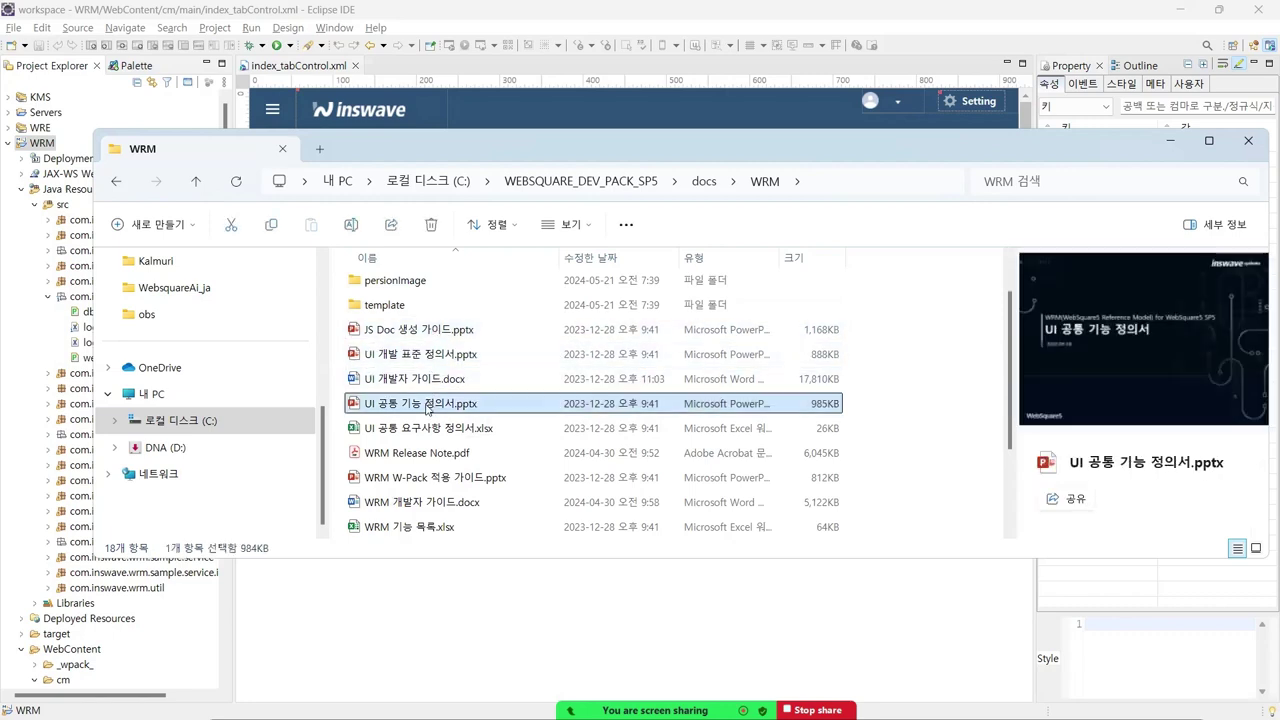
{"action": "left_click", "coordinate": [430, 428]}
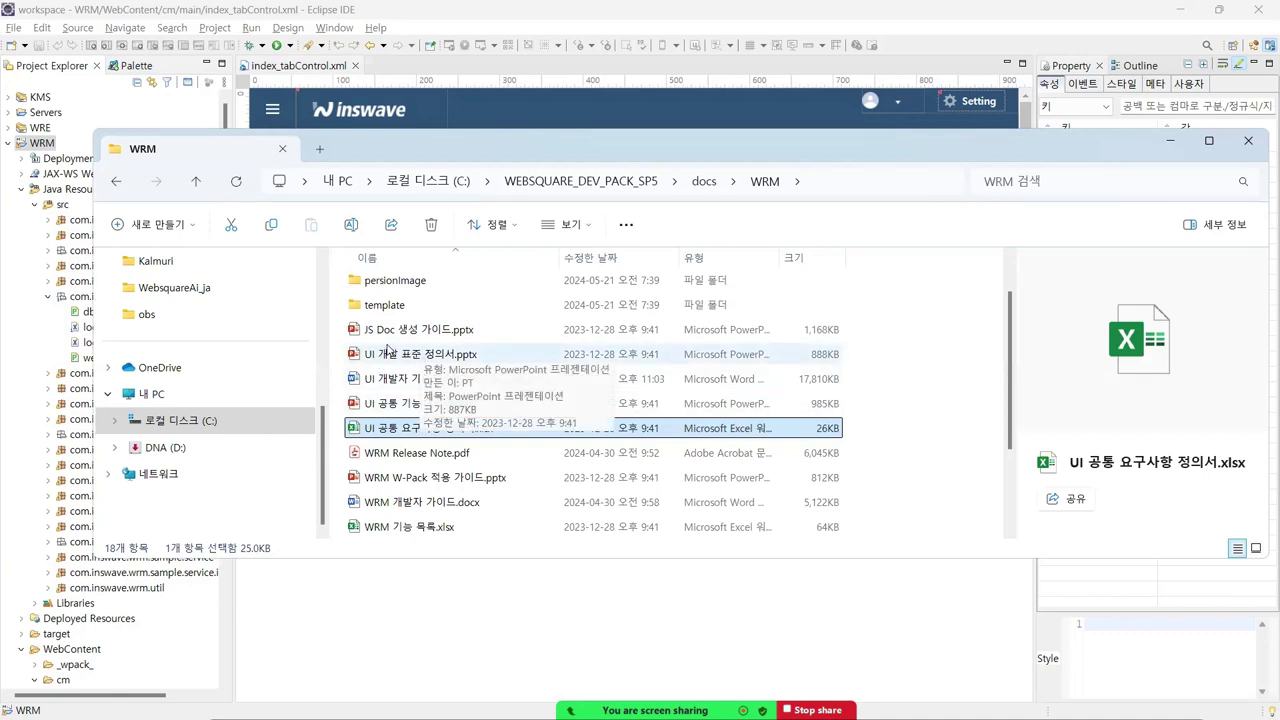
{"action": "scroll", "coordinate": [388, 352], "scroll_direction": "down", "scroll_amount": 1}
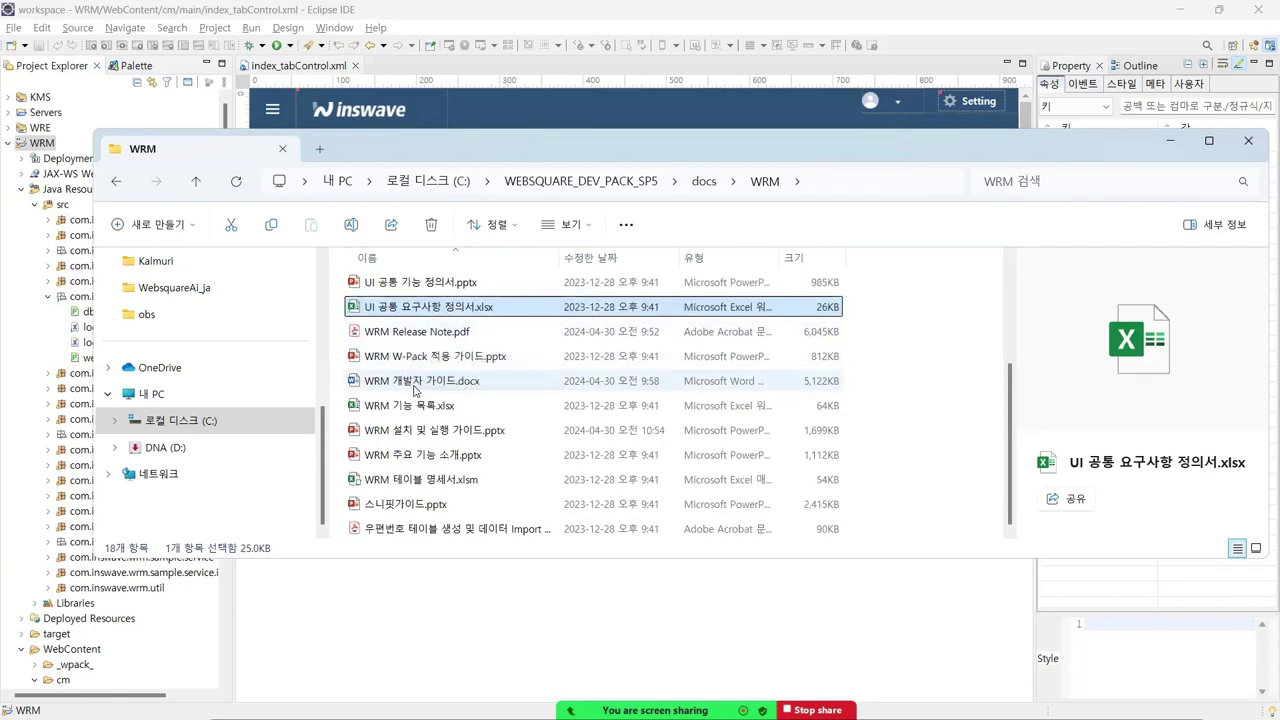
{"action": "left_click", "coordinate": [420, 388]}
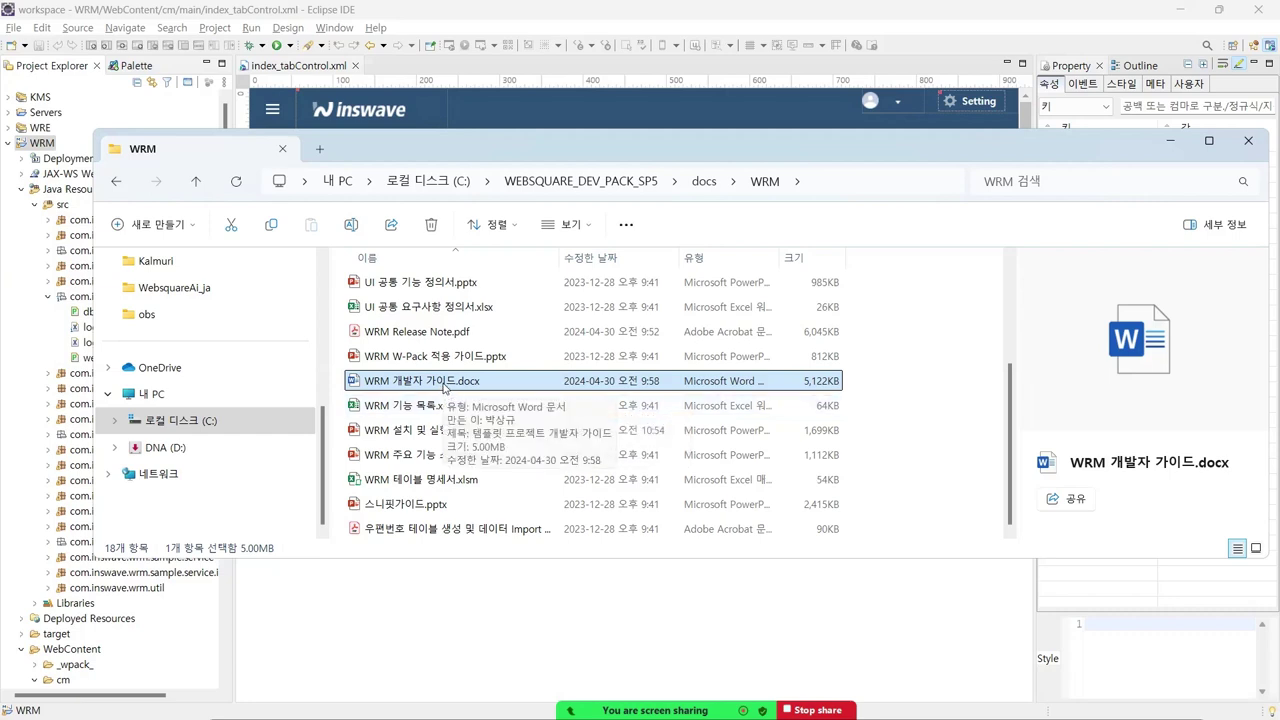
- Open WRM 개발자 가이드.docx in Word and scroll down to its 목차 page
{"action": "double_click", "coordinate": [444, 381]}
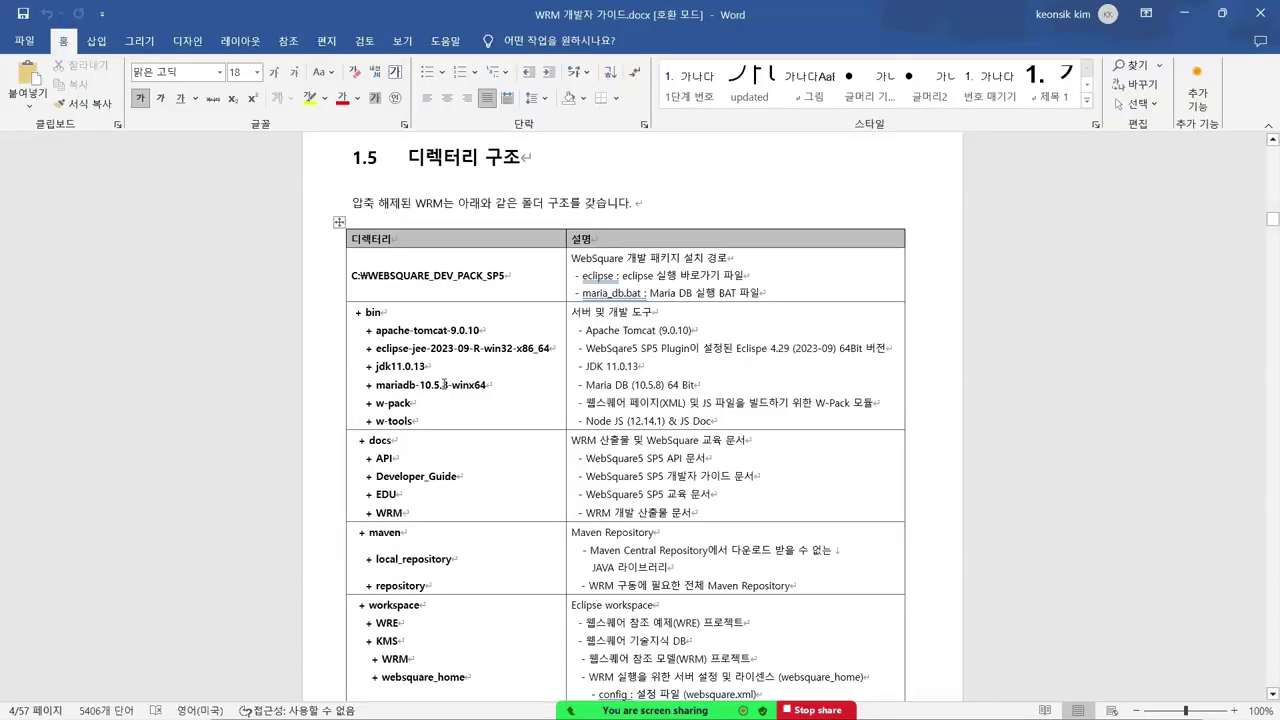
{"action": "scroll", "coordinate": [1100, 300], "scroll_direction": "up", "scroll_amount": 20}
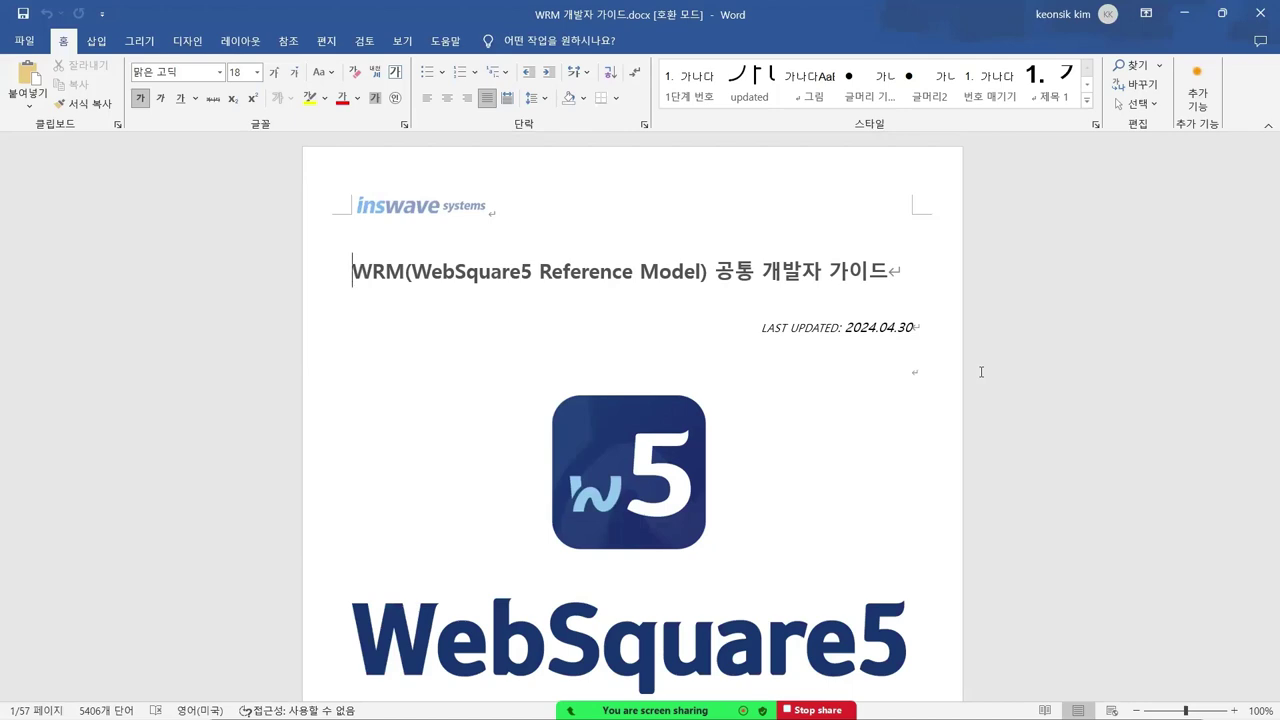
{"action": "scroll", "coordinate": [780, 360], "scroll_direction": "down", "scroll_amount": 5}
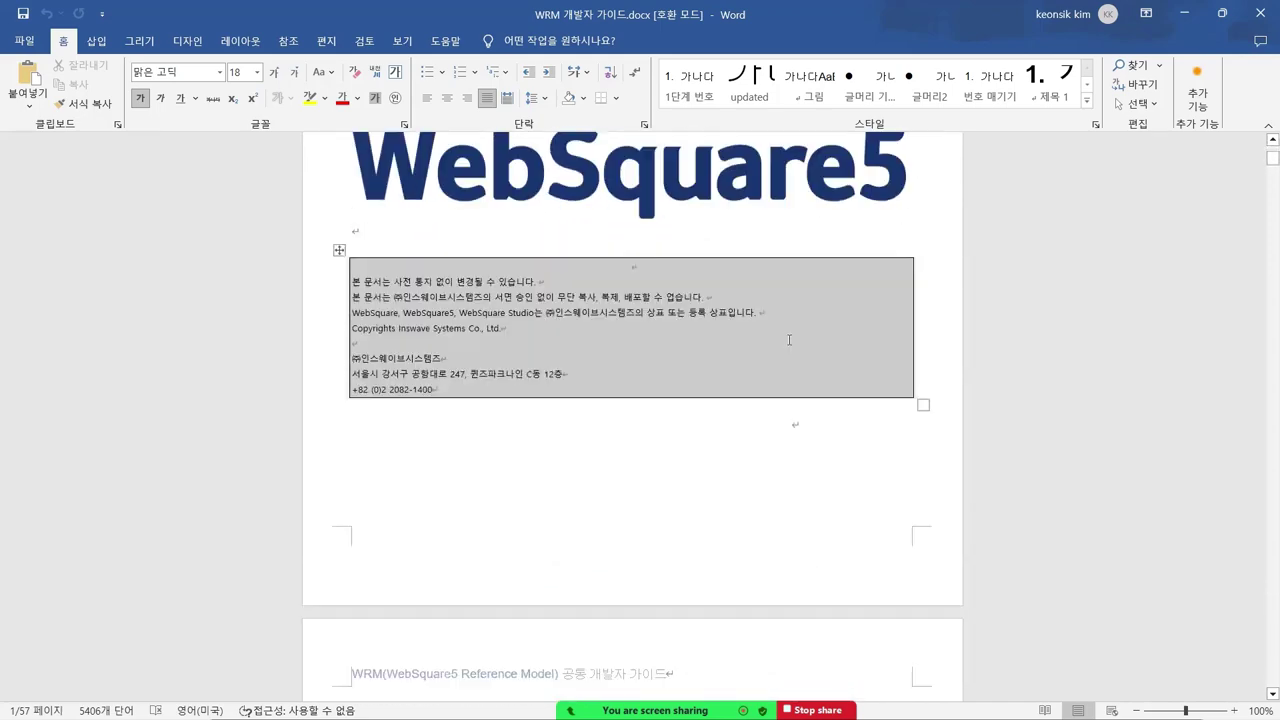
{"action": "scroll", "coordinate": [789, 340], "scroll_direction": "down", "scroll_amount": 5}
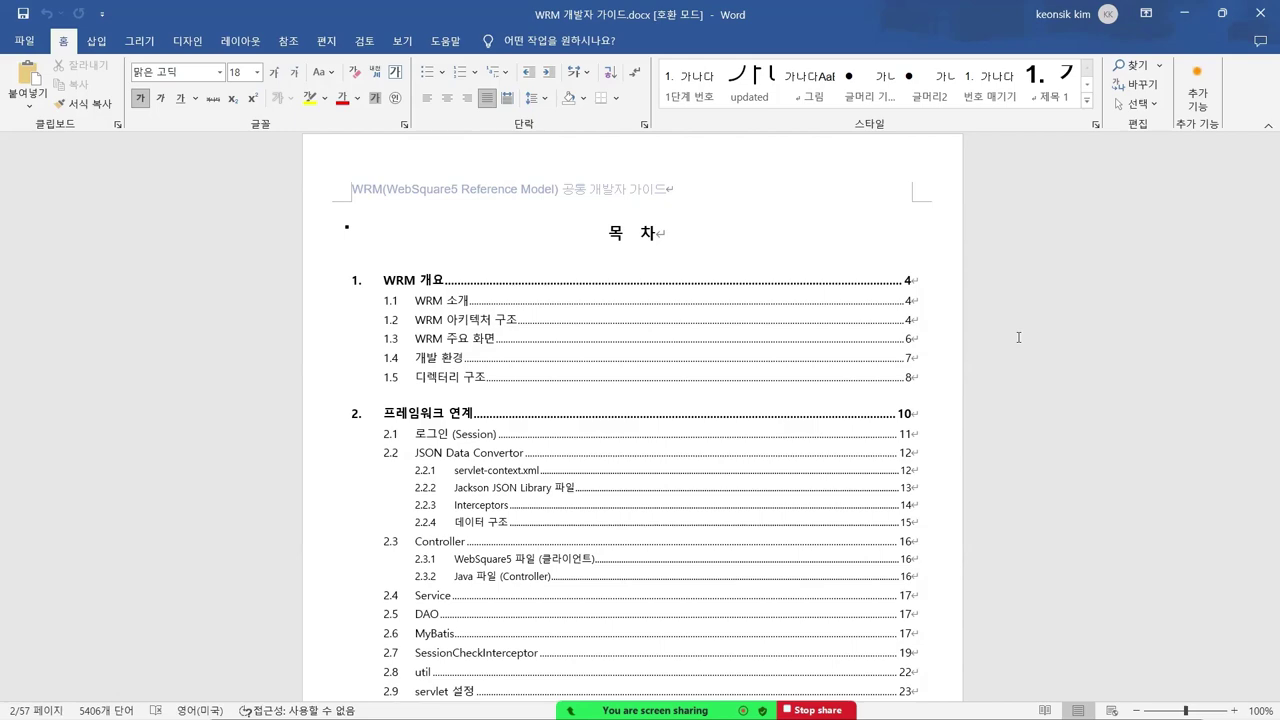
- Scroll through the table of contents on pages 2–3, covering sections 1 through 6
{"action": "scroll", "coordinate": [836, 340], "scroll_direction": "down", "scroll_amount": 4}
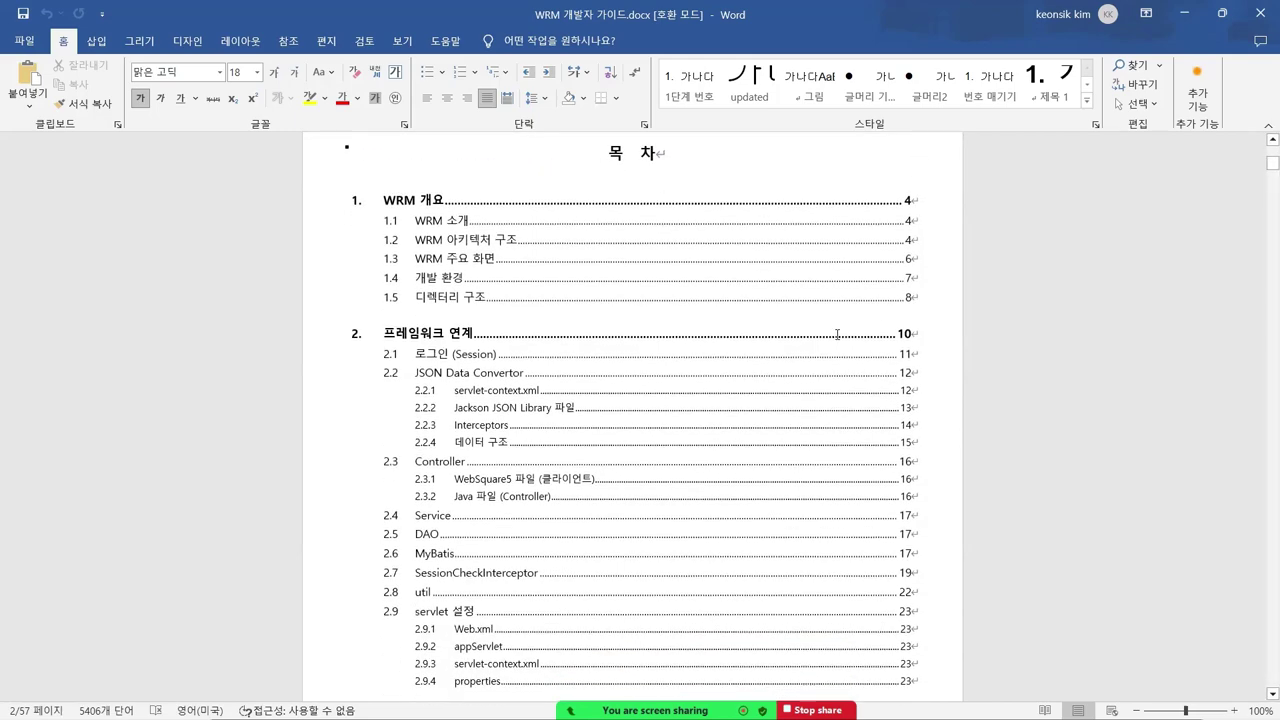
{"action": "scroll", "coordinate": [841, 337], "scroll_direction": "down", "scroll_amount": 4}
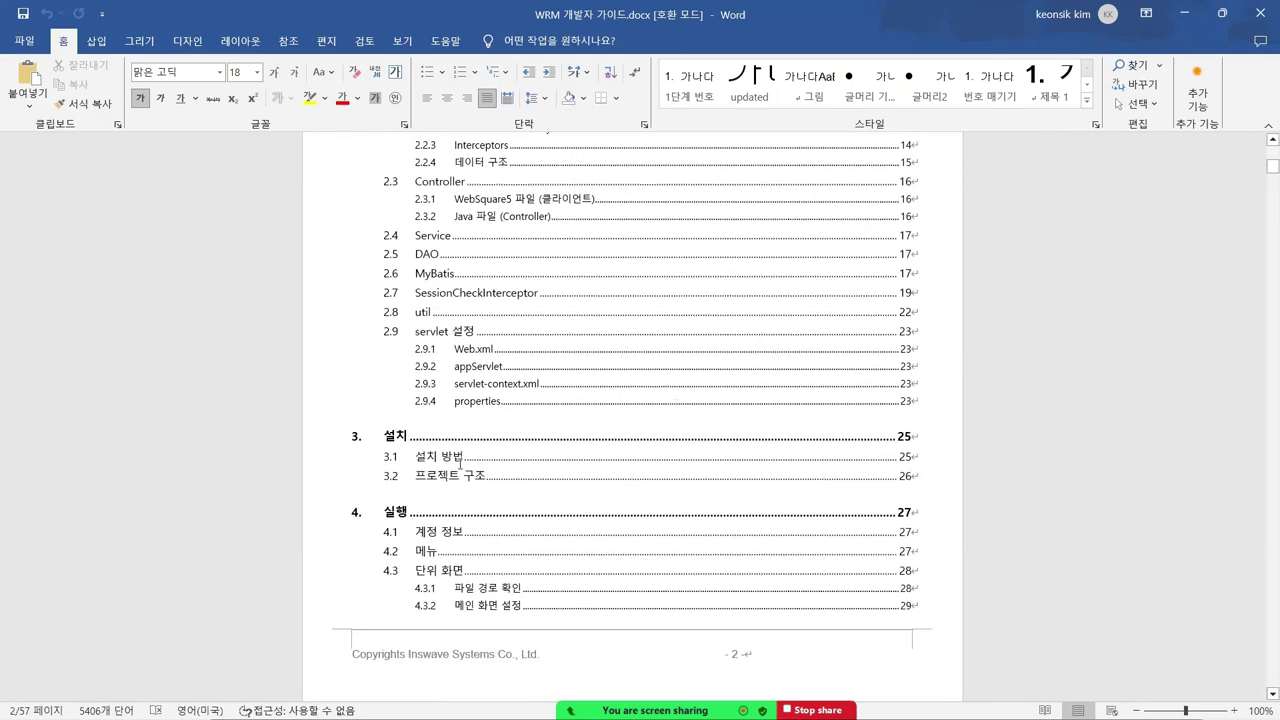
{"action": "scroll", "coordinate": [610, 410], "scroll_direction": "up", "scroll_amount": 1}
{"action": "scroll", "coordinate": [610, 410], "scroll_direction": "up", "scroll_amount": 7}
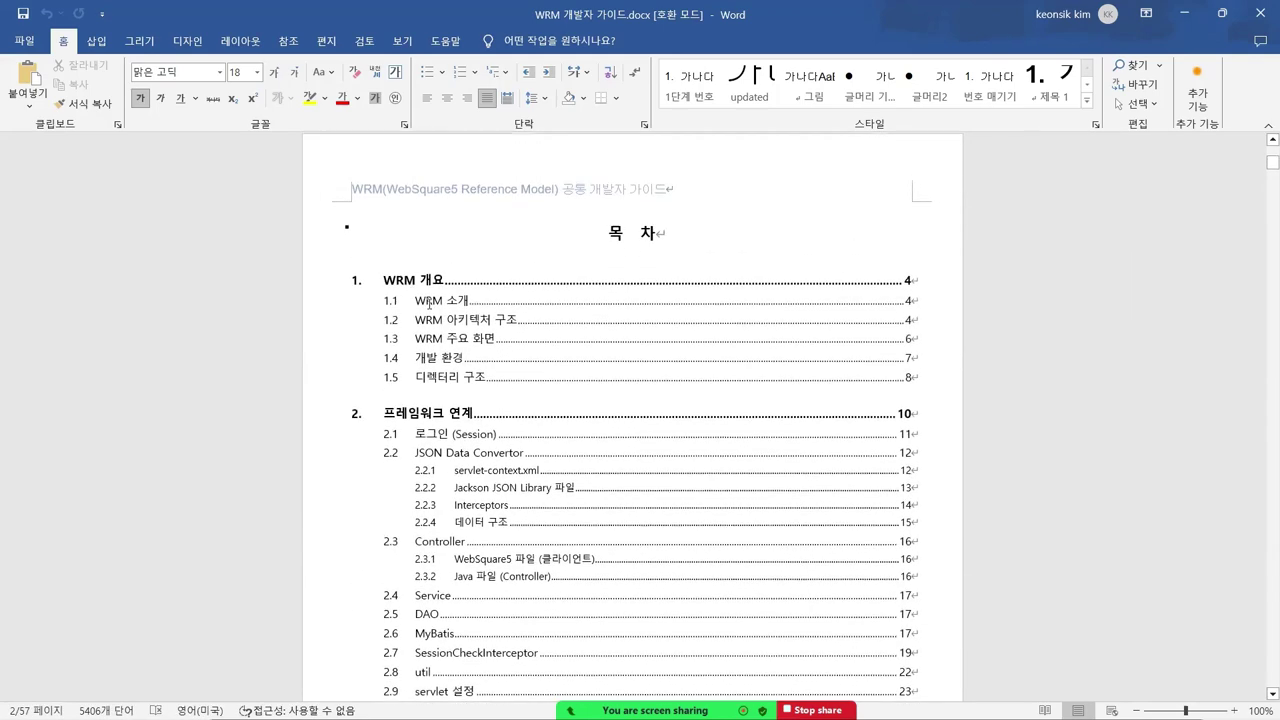
{"action": "scroll", "coordinate": [512, 360], "scroll_direction": "down", "scroll_amount": 6}
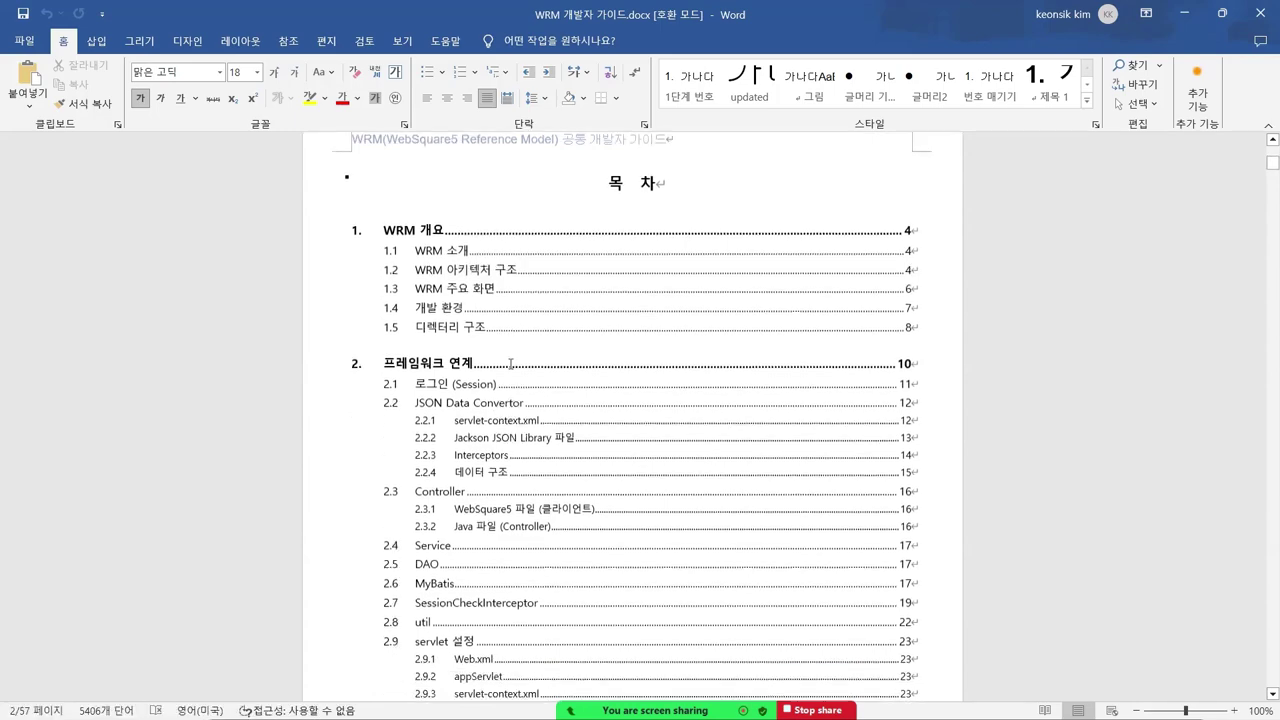
{"action": "scroll", "coordinate": [504, 370], "scroll_direction": "down", "scroll_amount": 1}
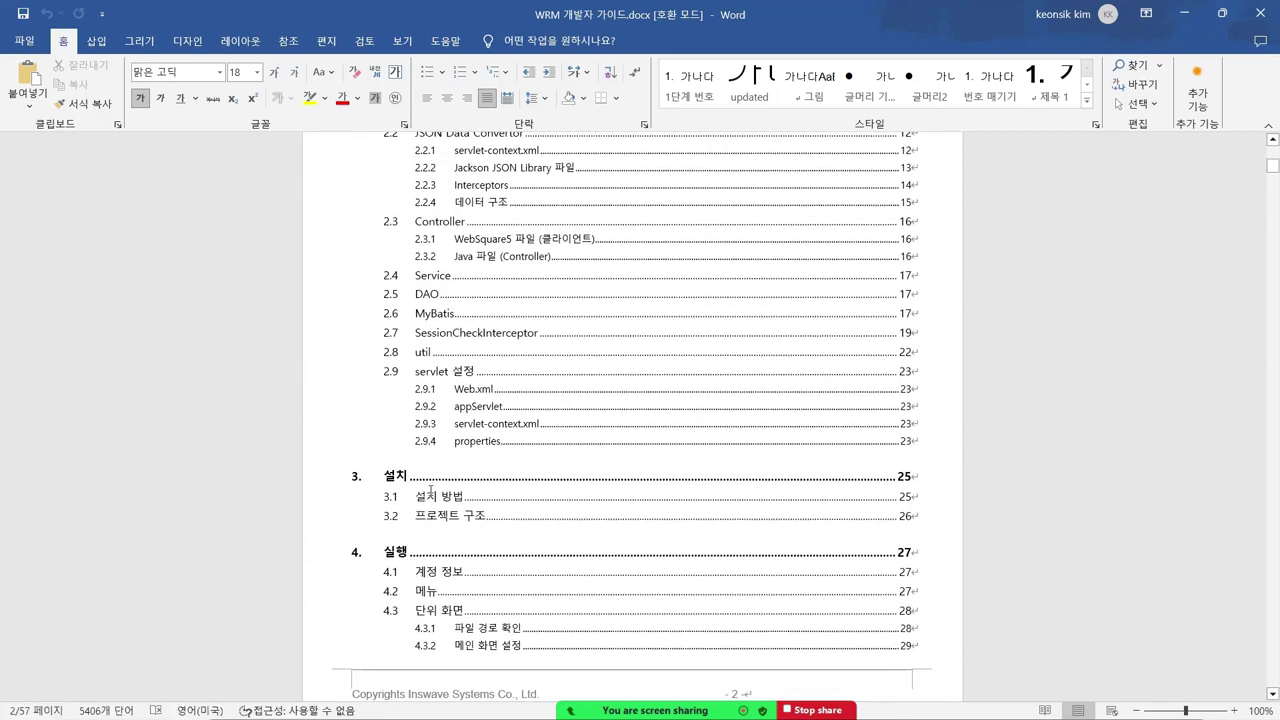
{"action": "scroll", "coordinate": [432, 490], "scroll_direction": "down", "scroll_amount": 3}
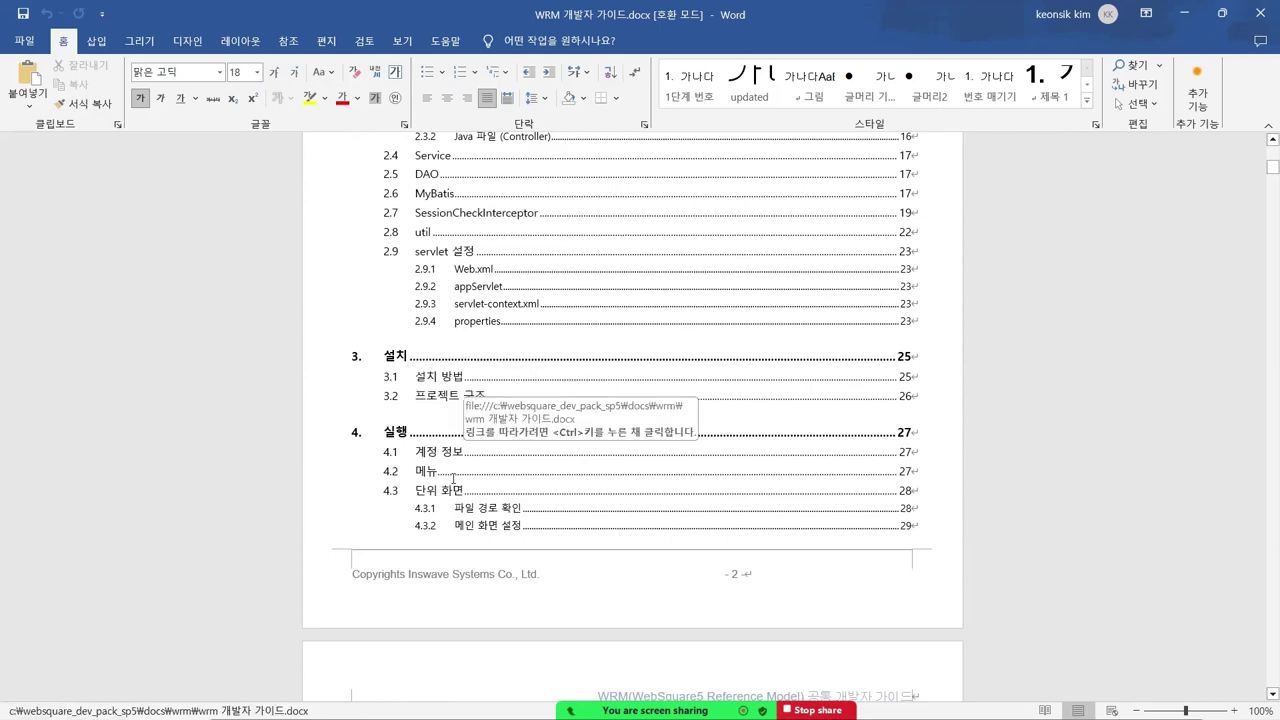
{"action": "scroll", "coordinate": [455, 450], "scroll_direction": "down", "scroll_amount": 8}
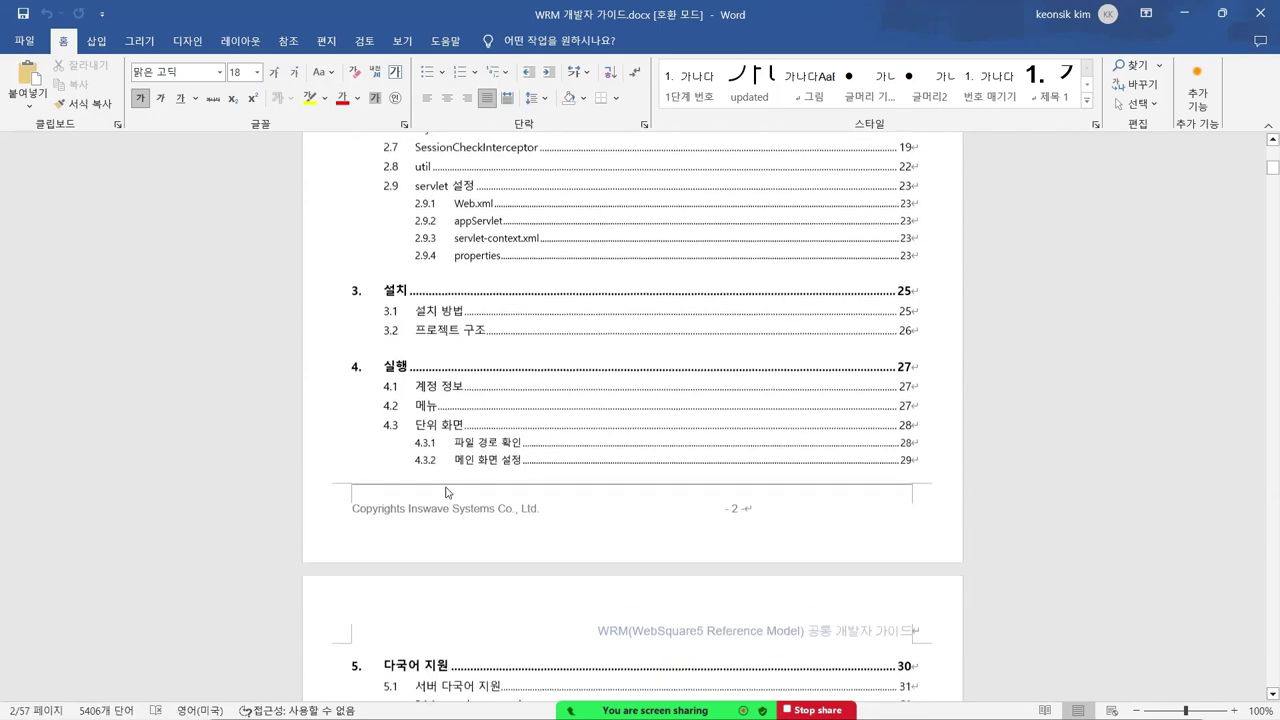
{"action": "scroll", "coordinate": [469, 426], "scroll_direction": "down", "scroll_amount": 3}
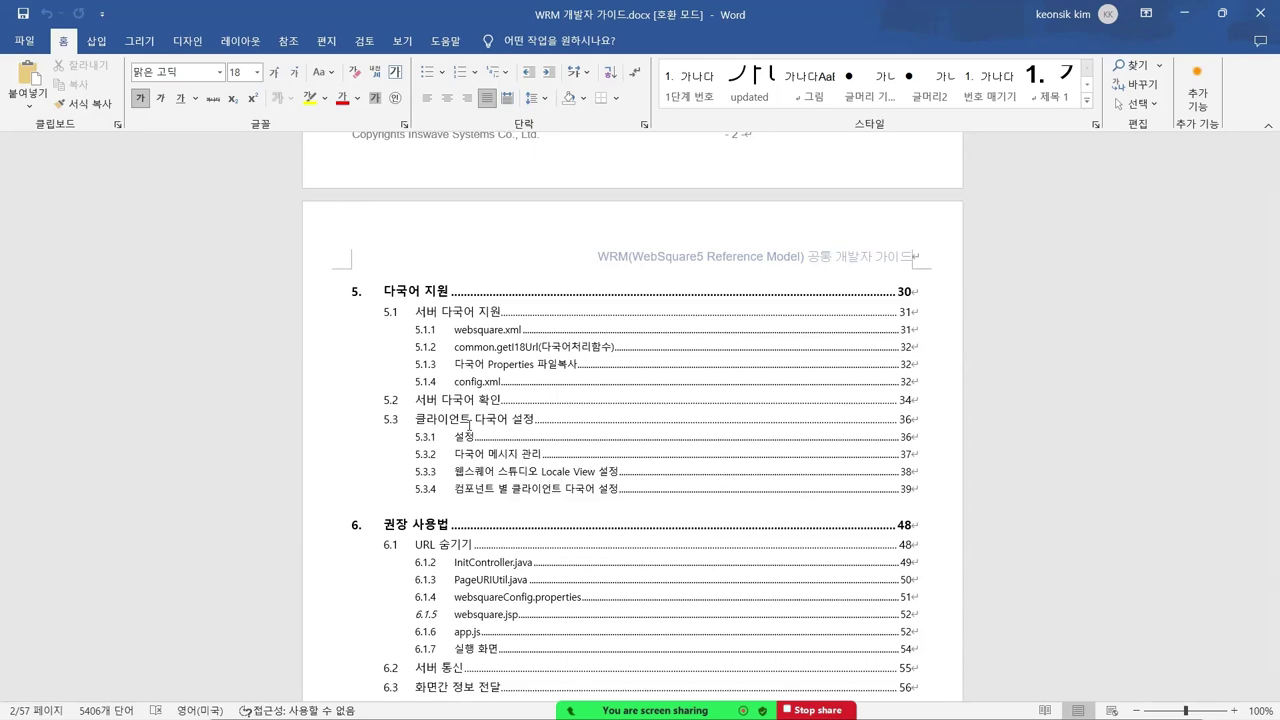
- Scroll down to chapter 1 WRM 개요, section 1.1 WRM 소개, on page 4
{"action": "scroll", "coordinate": [425, 376], "scroll_direction": "down", "scroll_amount": 2}
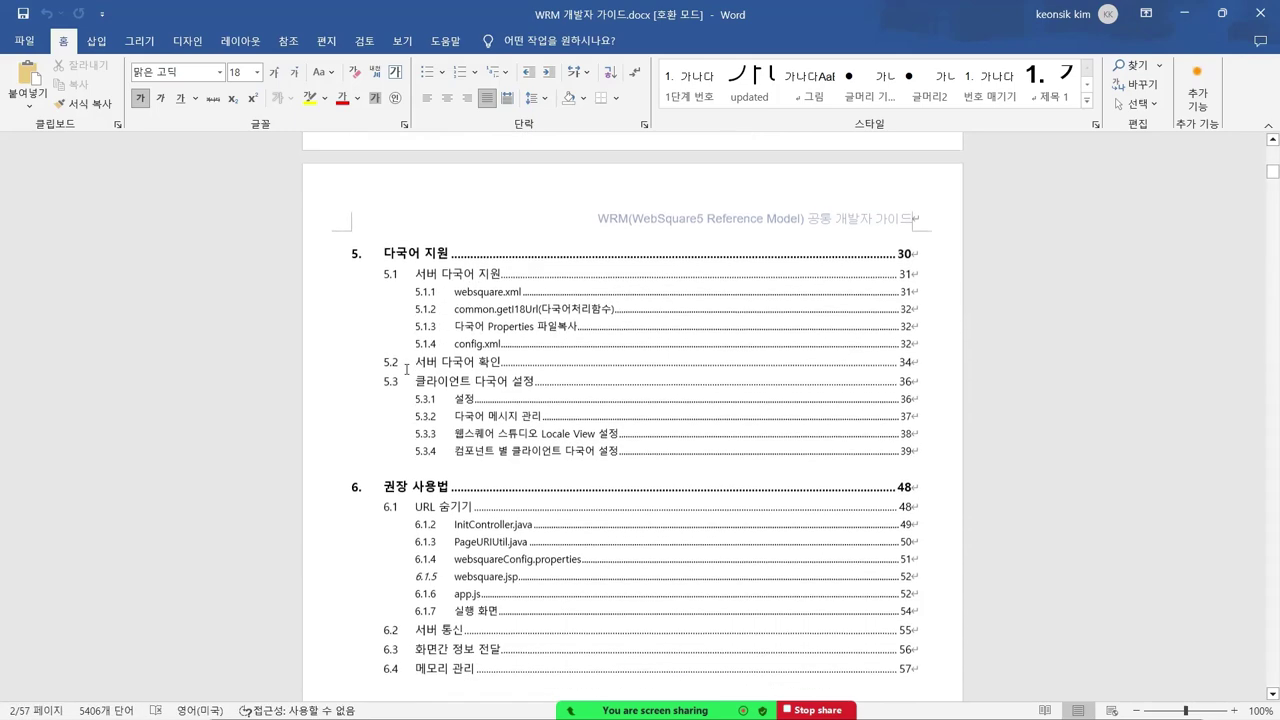
{"action": "scroll", "coordinate": [401, 366], "scroll_direction": "down", "scroll_amount": 3}
{"action": "scroll", "coordinate": [401, 366], "scroll_direction": "up", "scroll_amount": 20}
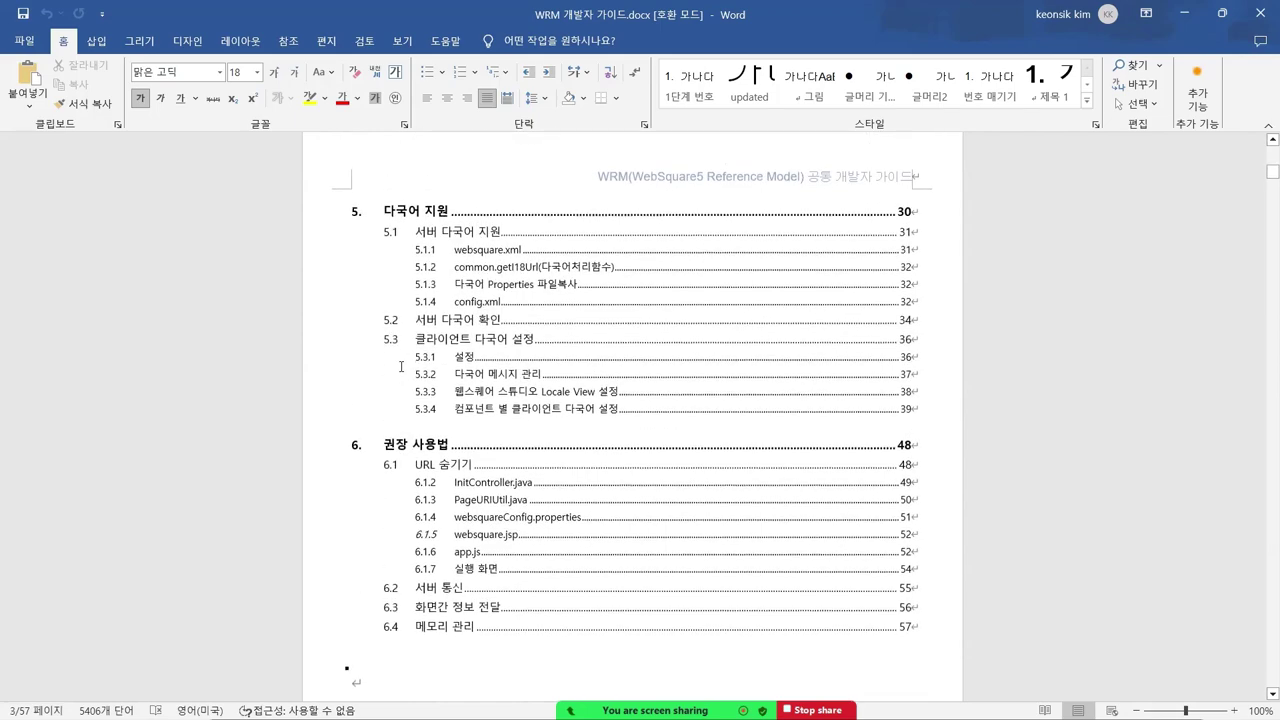
{"action": "scroll", "coordinate": [401, 366], "scroll_direction": "up", "scroll_amount": 3}
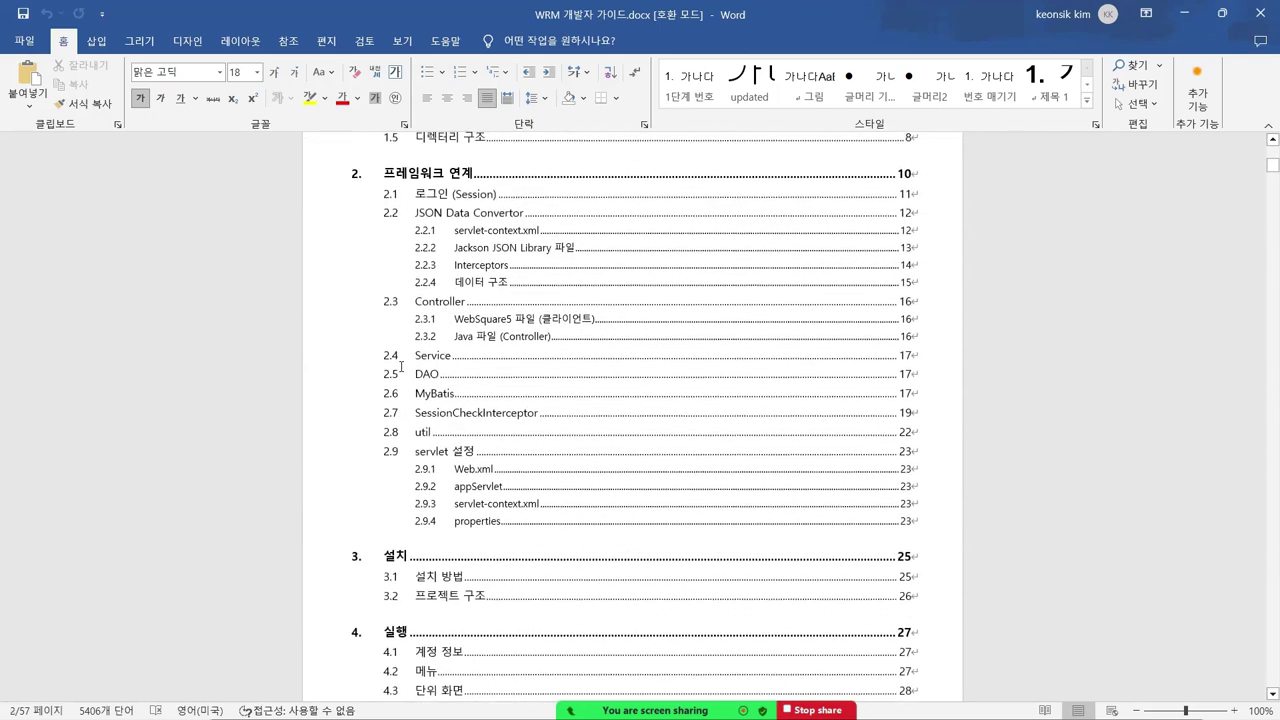
{"action": "scroll", "coordinate": [508, 383], "scroll_direction": "up", "scroll_amount": 5}
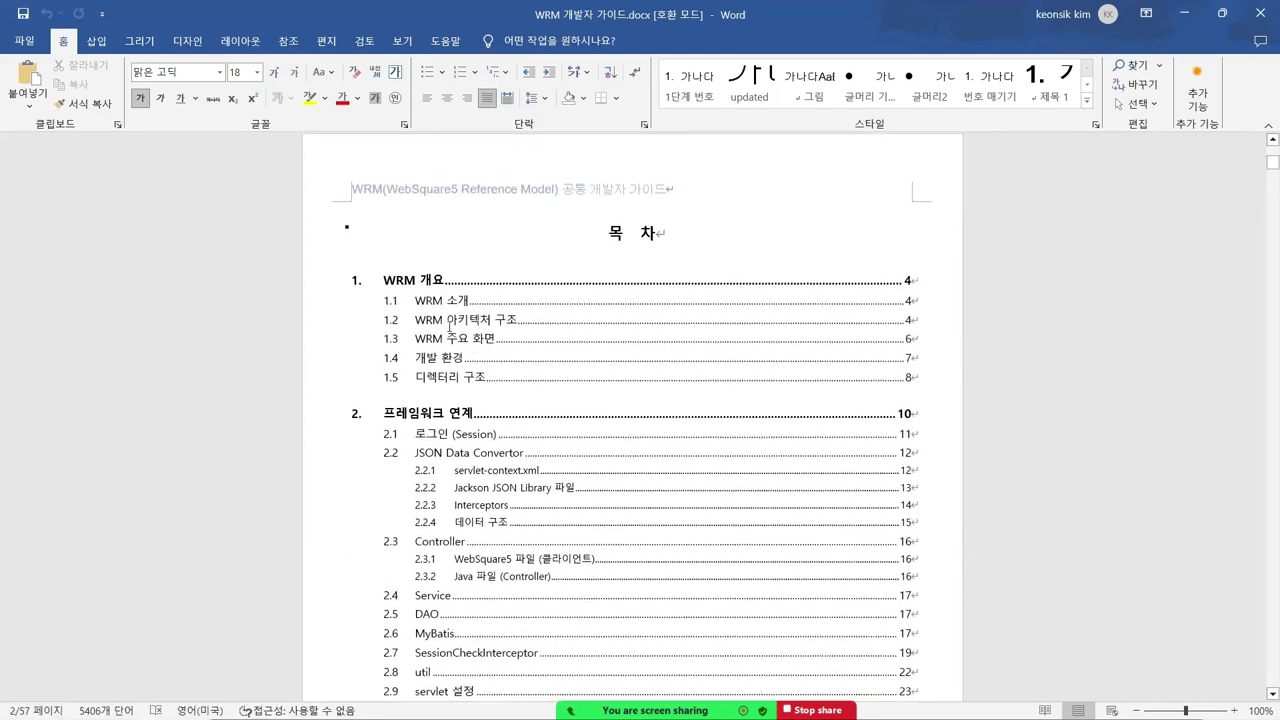
{"action": "scroll", "coordinate": [449, 327], "scroll_direction": "down", "scroll_amount": 20}
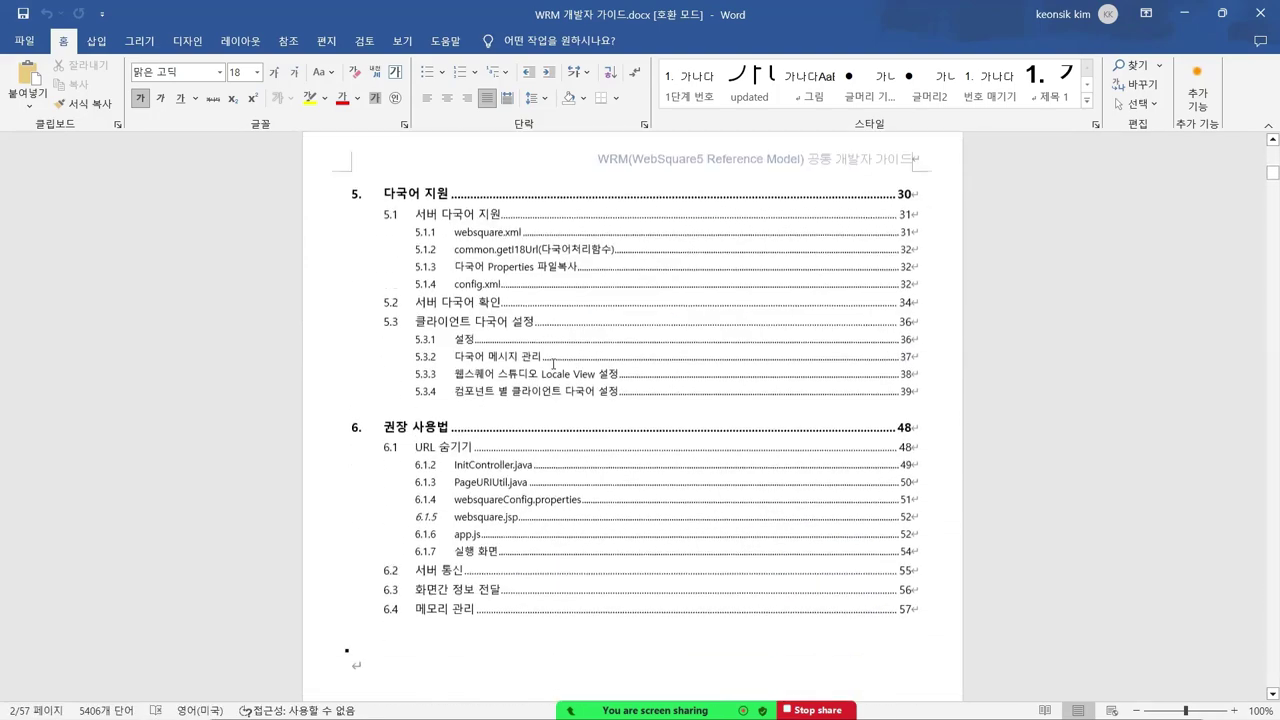
{"action": "scroll", "coordinate": [553, 363], "scroll_direction": "down", "scroll_amount": 20}
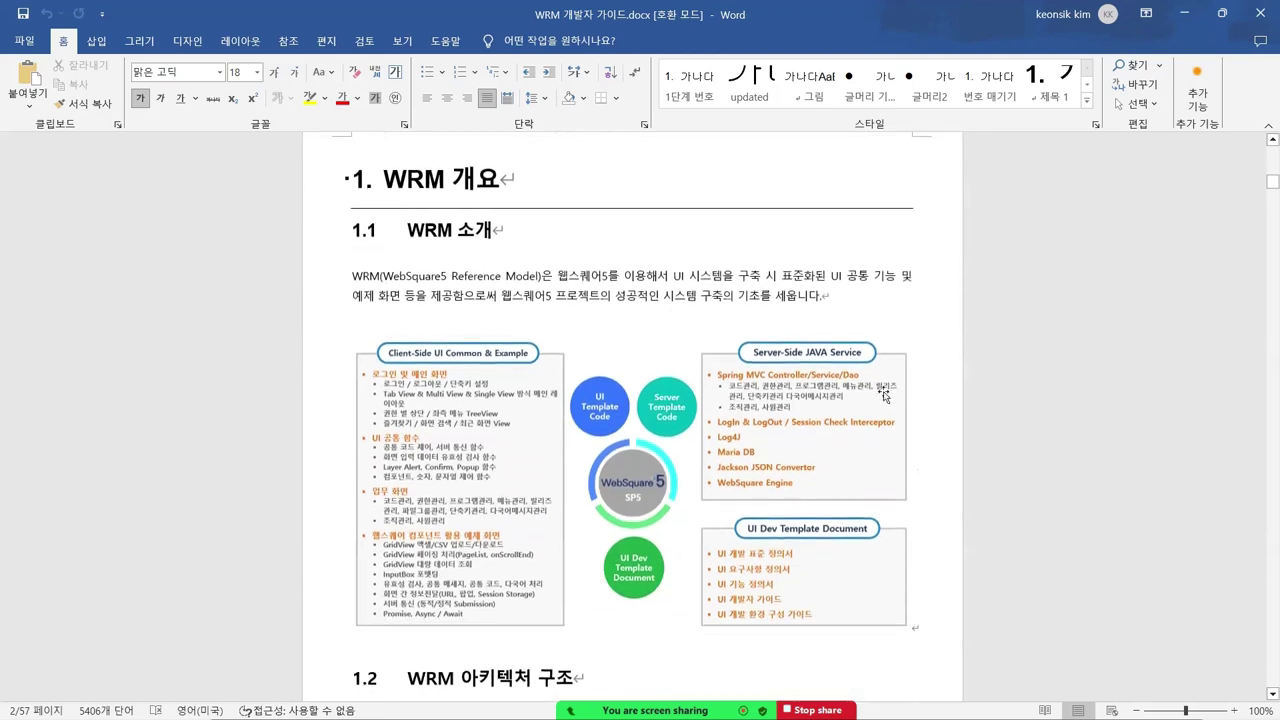
{"action": "scroll", "coordinate": [884, 397], "scroll_direction": "down", "scroll_amount": 1}
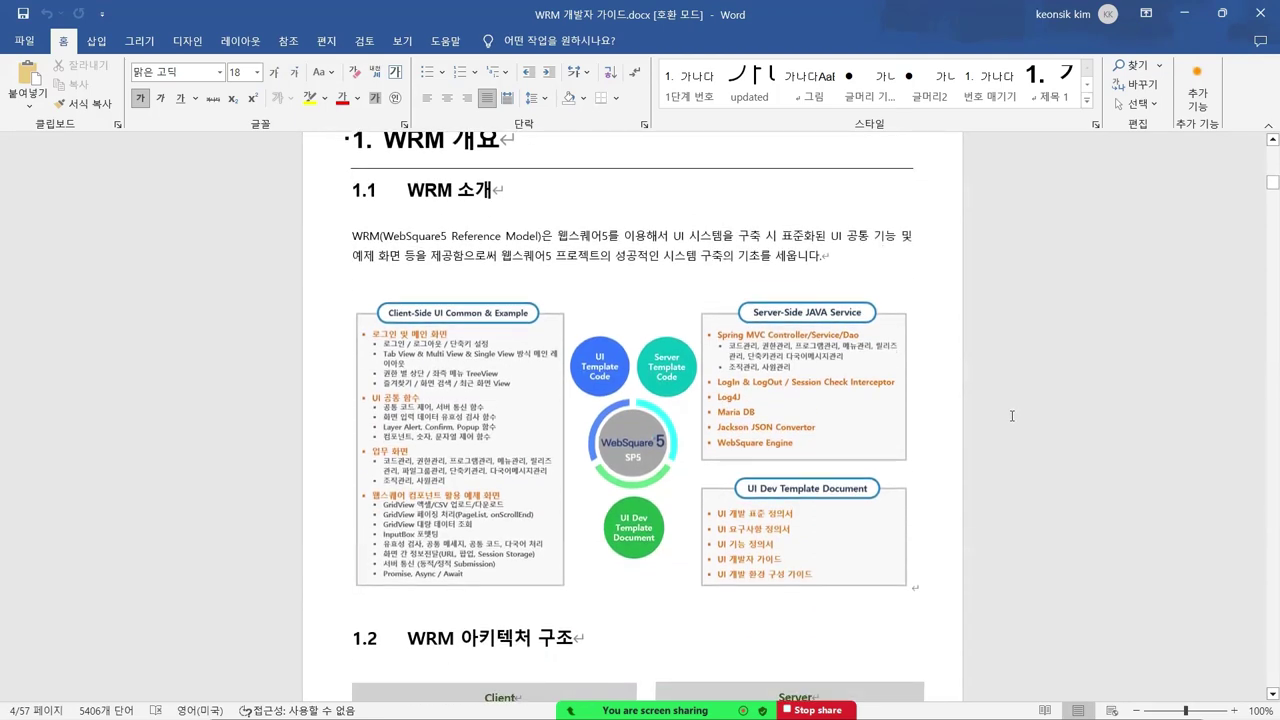
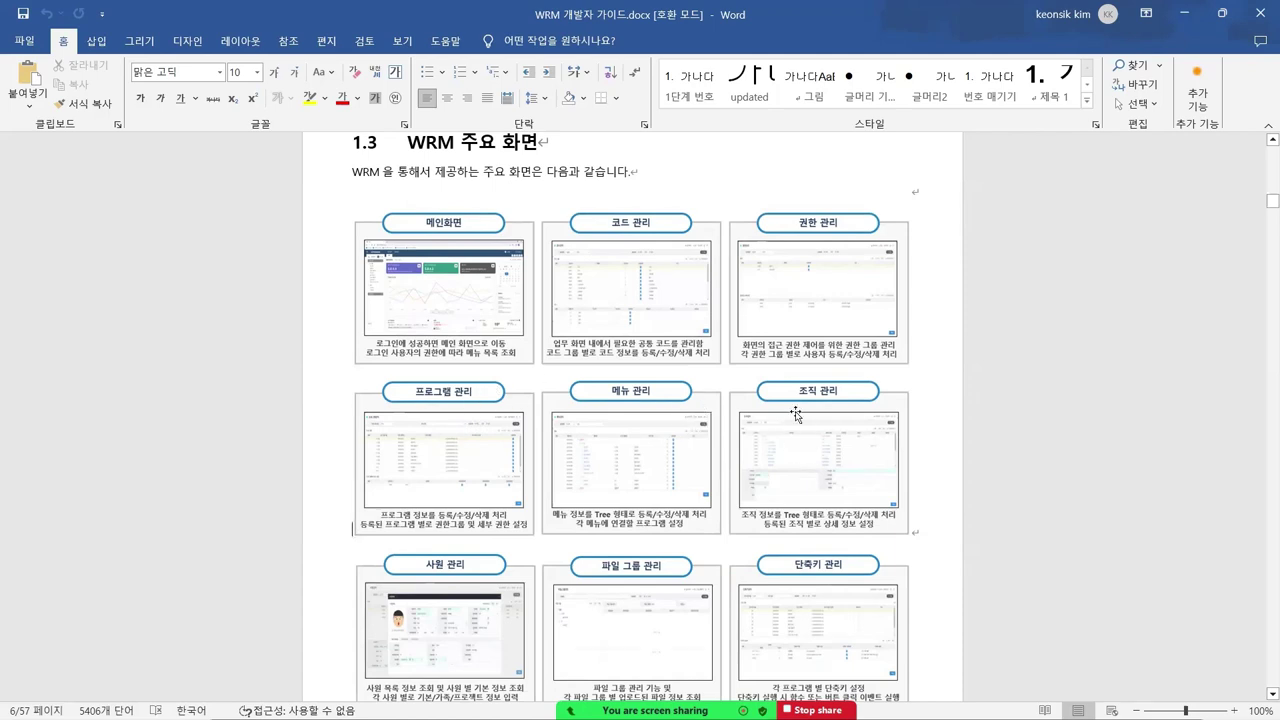
- Scroll past the remaining main-screen cards, then switch to the WRM Menu Management page in Edge
{"action": "scroll", "coordinate": [689, 385], "scroll_direction": "down", "scroll_amount": 2}
{"action": "scroll", "coordinate": [689, 385], "scroll_direction": "down", "scroll_amount": 2}
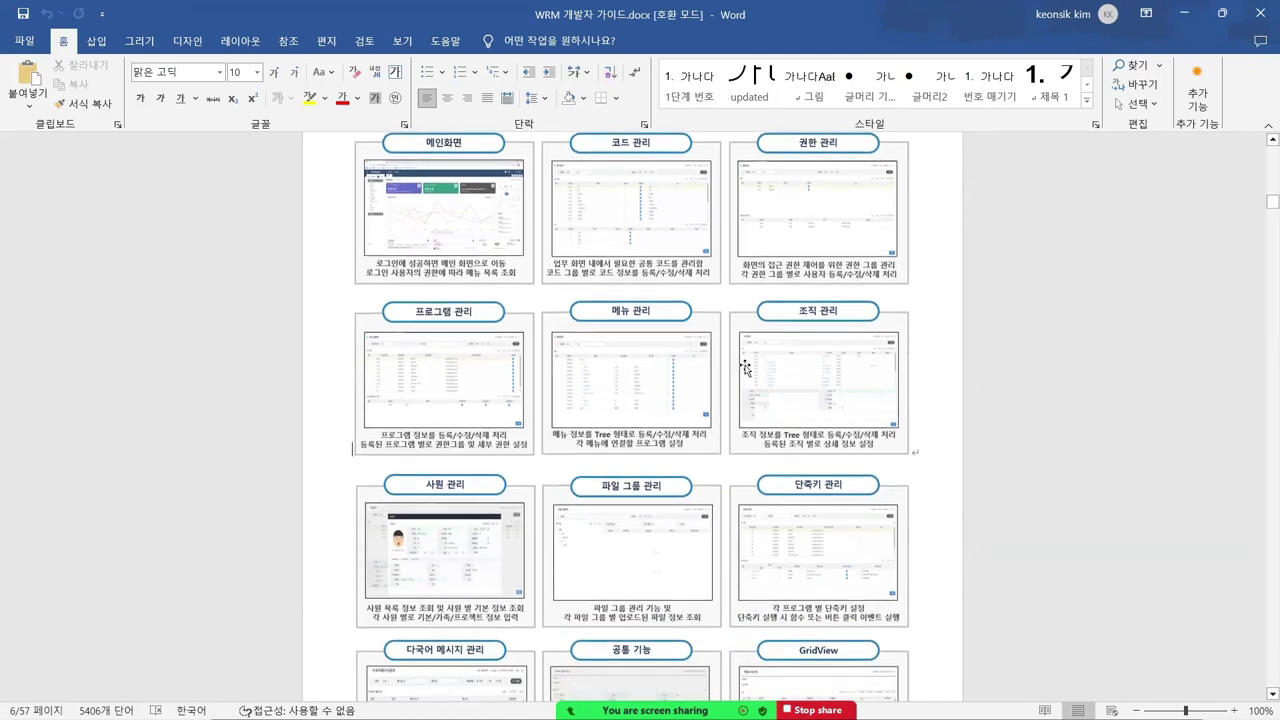
{"action": "scroll", "coordinate": [645, 375], "scroll_direction": "down", "scroll_amount": 2}
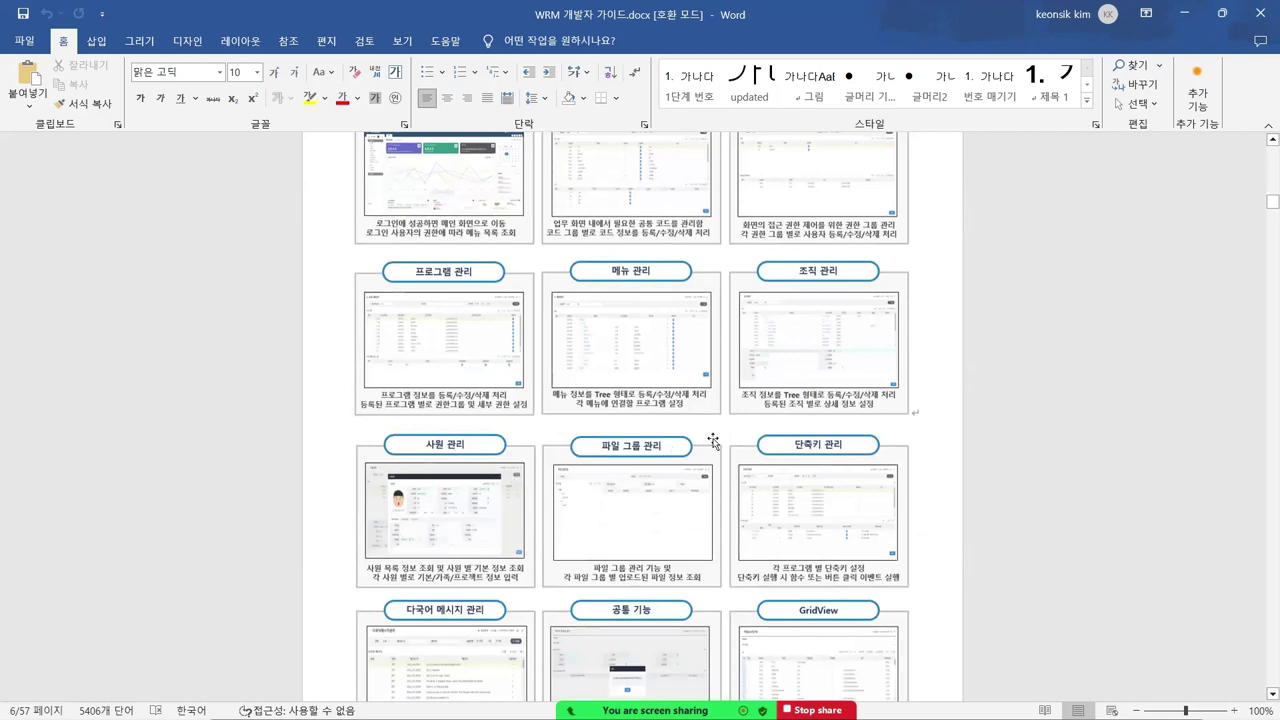
{"action": "key", "text": "alt+Tab"}
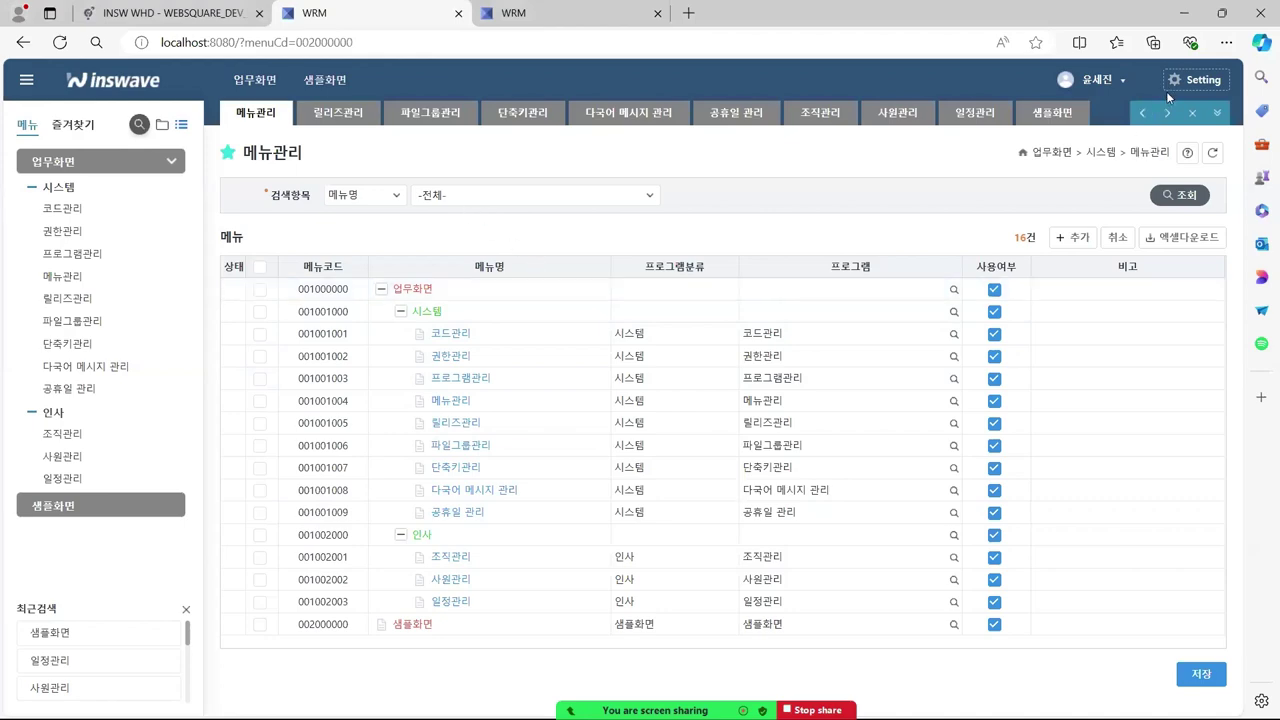
- Close all tabs and reopen Code, Permission, Program, Menu, Release and File Group Management
{"action": "left_click", "coordinate": [1192, 112]}
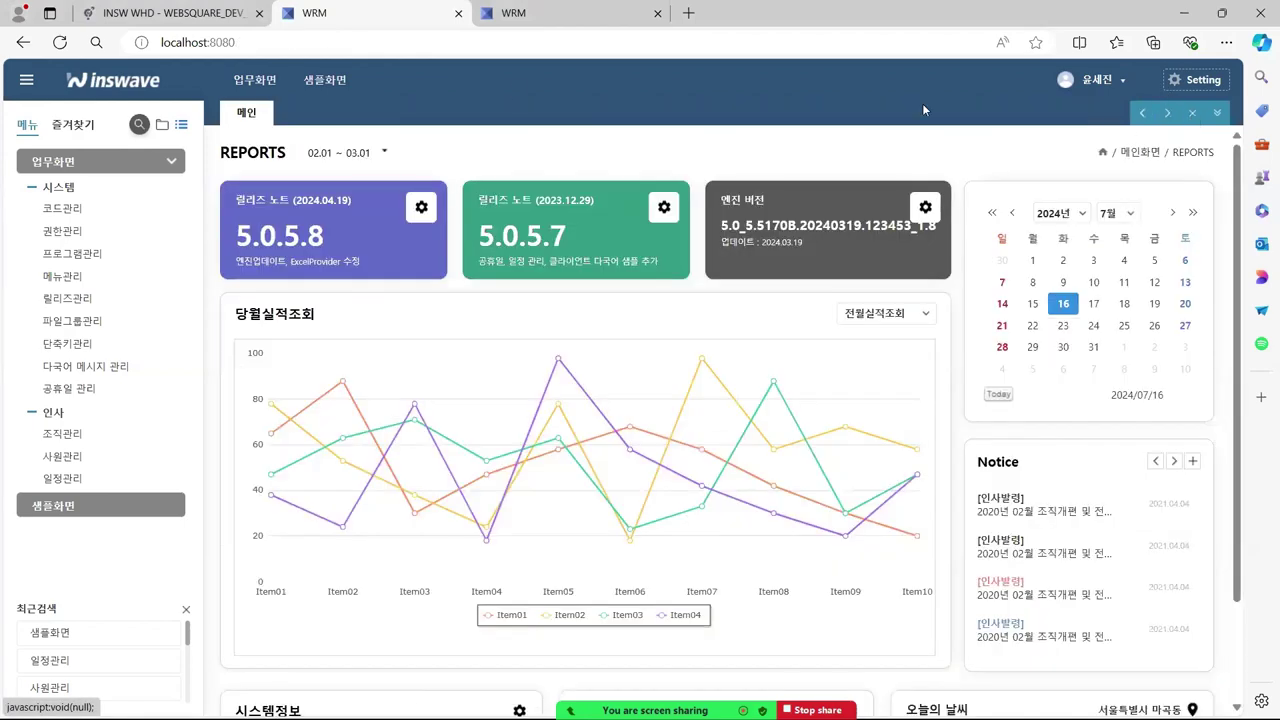
{"action": "left_click", "coordinate": [64, 209]}
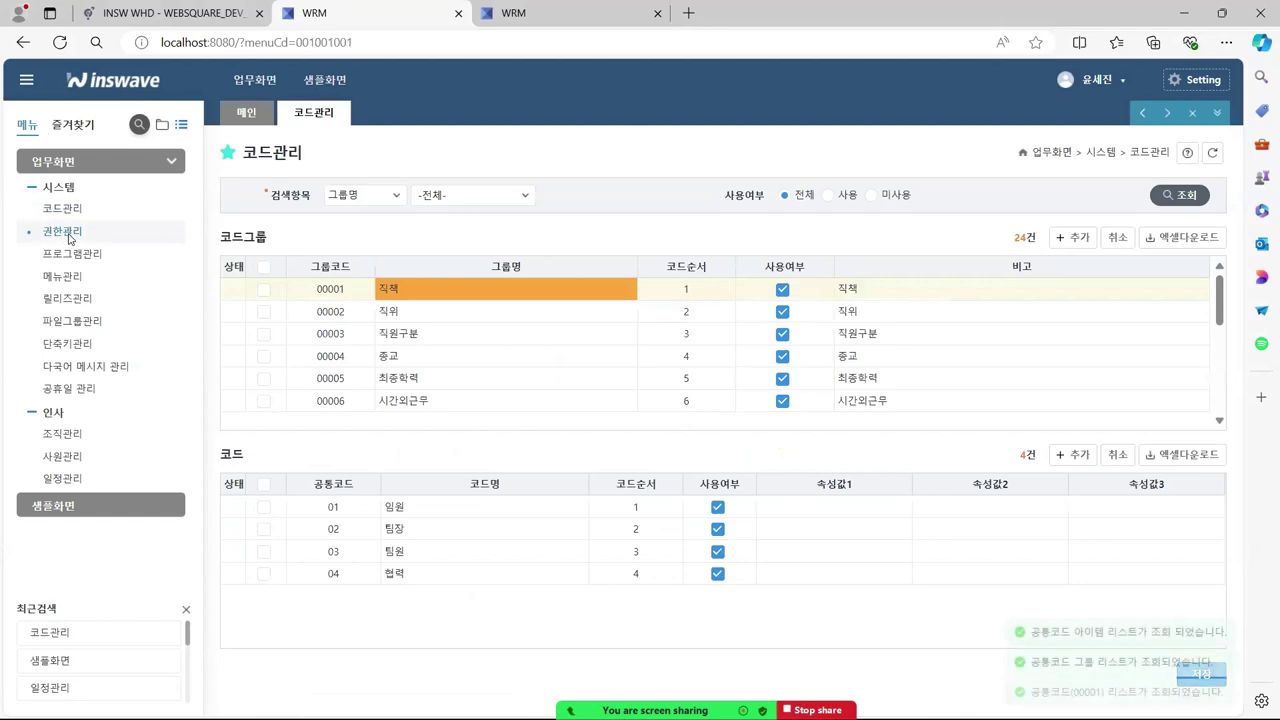
{"action": "left_click", "coordinate": [62, 231]}
{"action": "left_click", "coordinate": [73, 254]}
{"action": "left_click", "coordinate": [62, 276]}
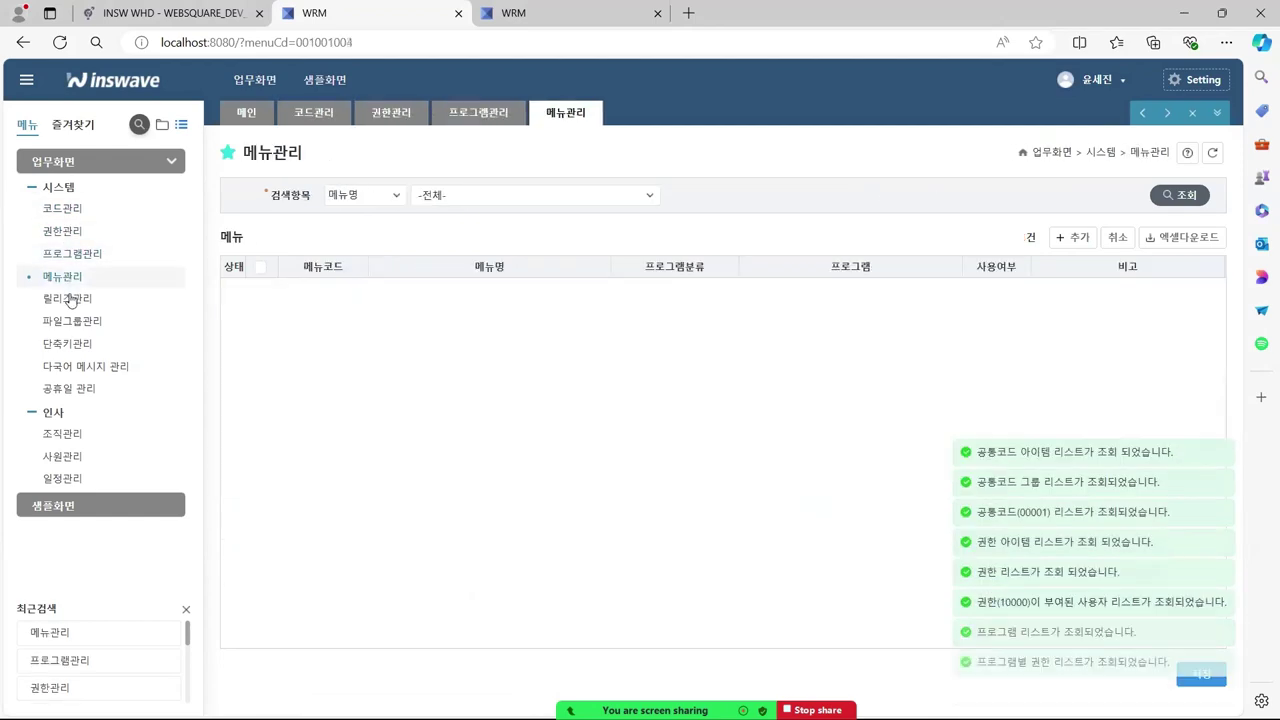
{"action": "left_click", "coordinate": [67, 298]}
{"action": "left_click", "coordinate": [70, 322]}
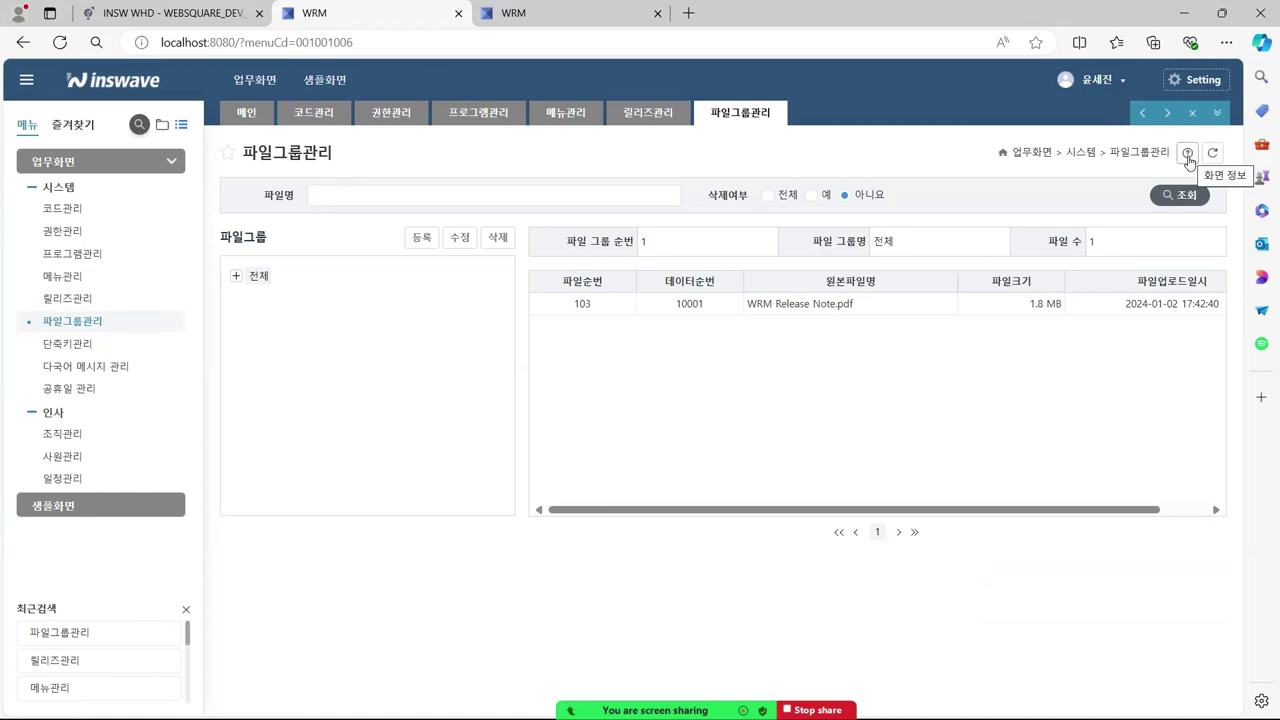
- Copy the File Group Management page's source path /ui/BM/BM006M01.xml from its screen info
{"action": "left_click", "coordinate": [1188, 155]}
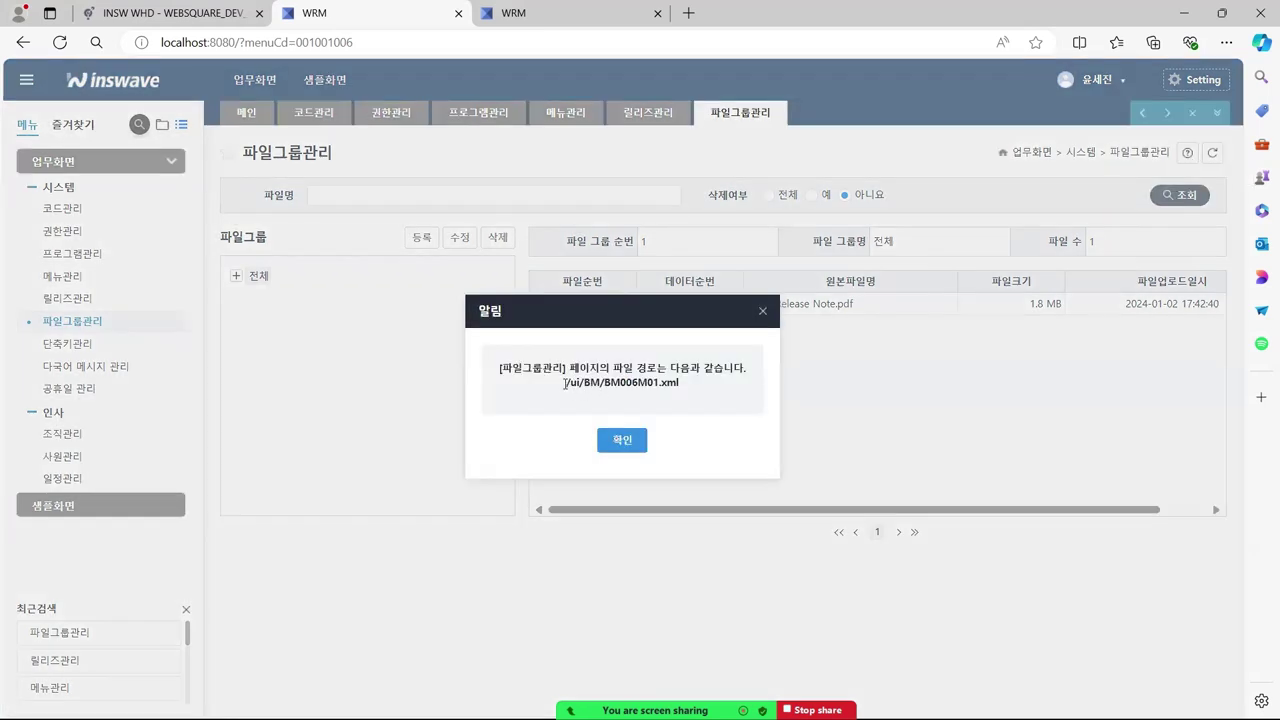
{"action": "left_click_drag", "start_coordinate": [565, 383], "coordinate": [678, 392]}
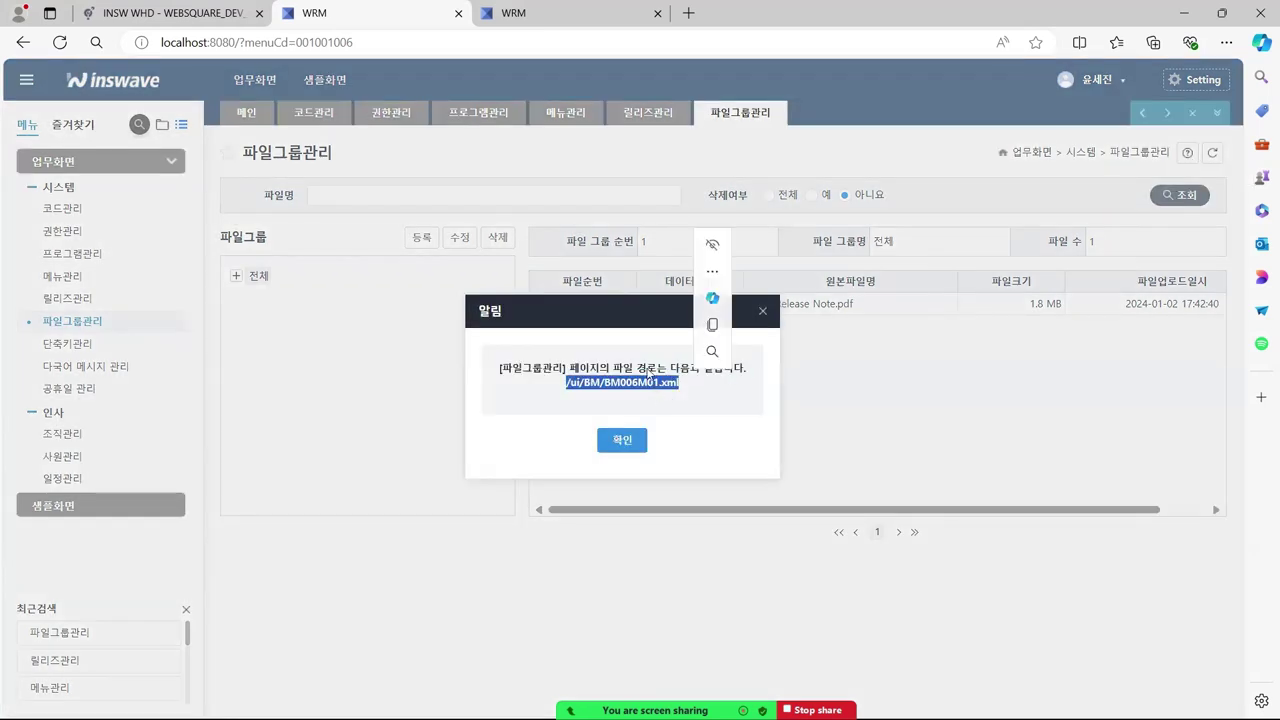
{"action": "left_click", "coordinate": [735, 325]}
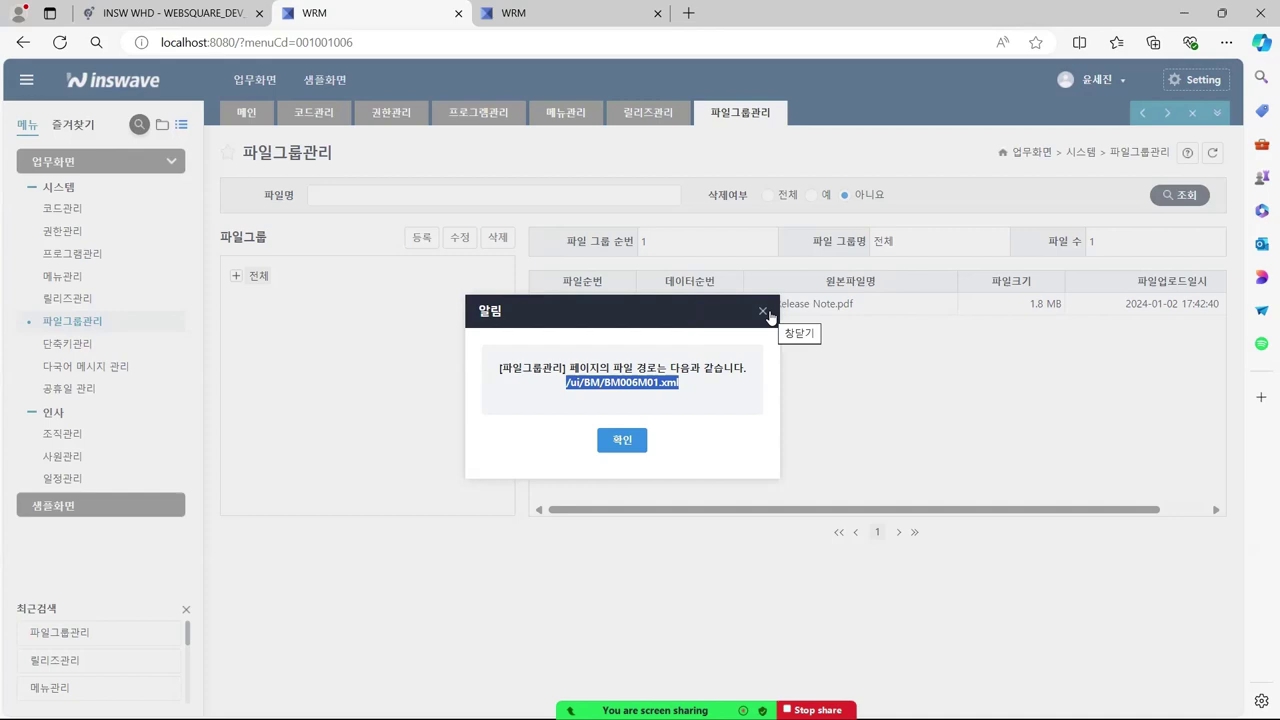
{"action": "left_click", "coordinate": [766, 313]}
- In Eclipse's Project Explorer, collapse cm and expand WebContent > ui > BM
{"action": "key", "text": "alt+Tab"}
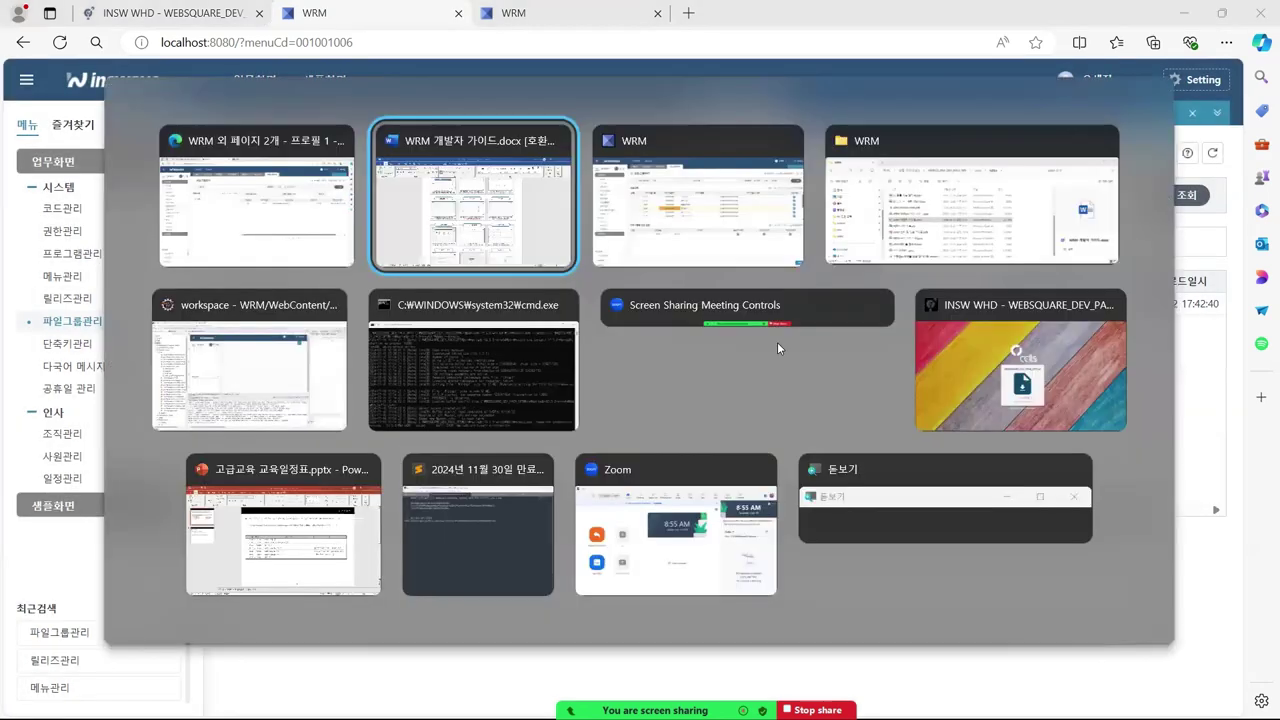
{"action": "key", "text": "alt+Tab"}
{"action": "key", "text": "alt+Tab"}
{"action": "key", "text": "alt+Tab"}
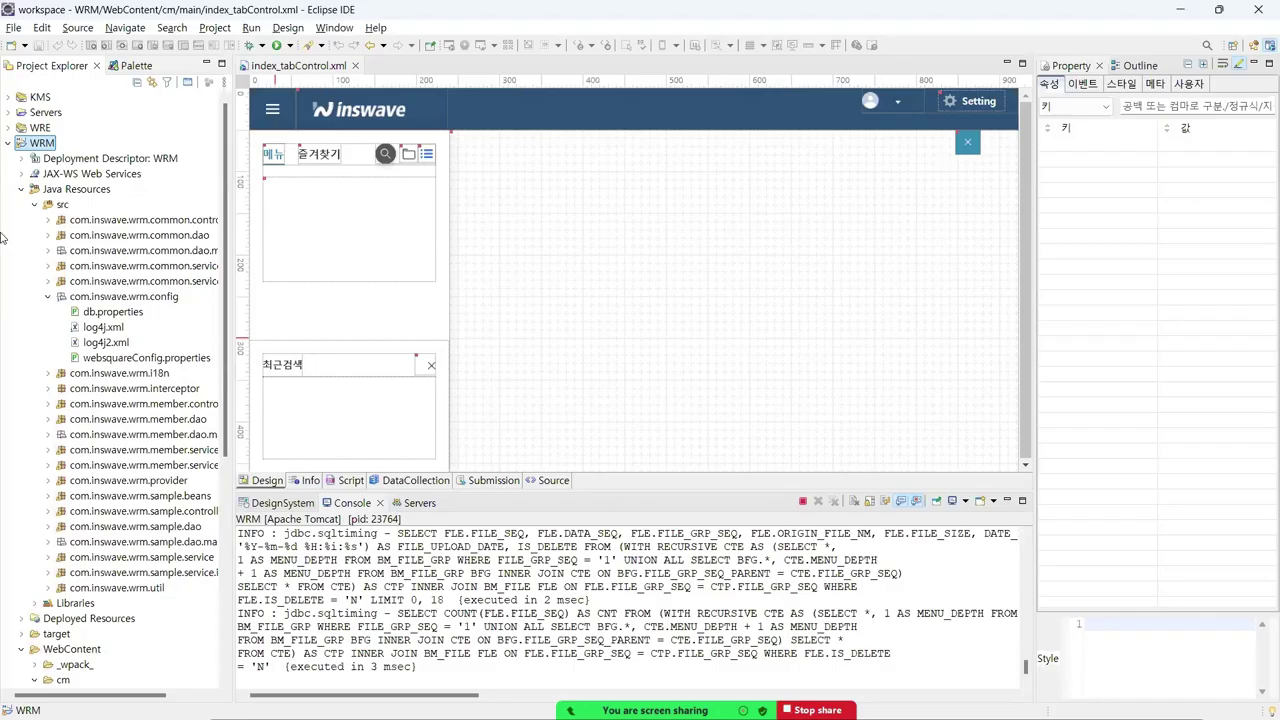
{"action": "left_click", "coordinate": [21, 189]}
{"action": "left_click", "coordinate": [61, 236]}
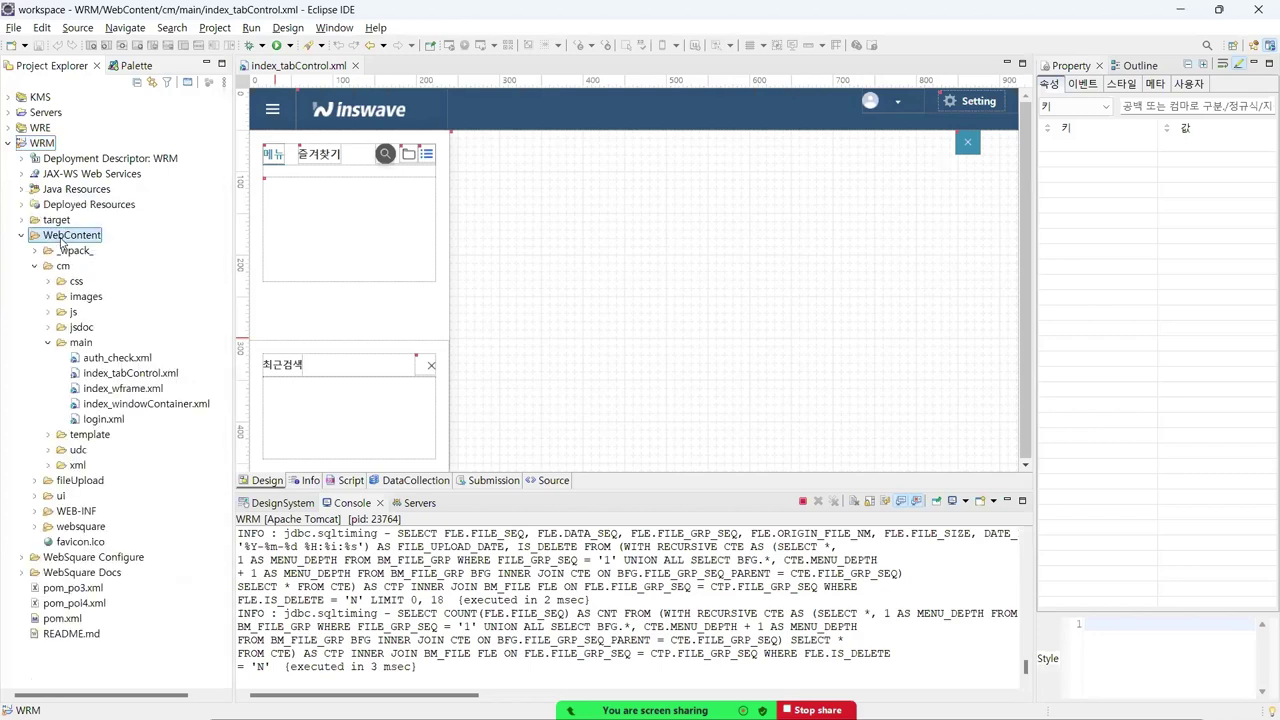
{"action": "left_click", "coordinate": [48, 343]}
{"action": "left_click", "coordinate": [37, 270]}
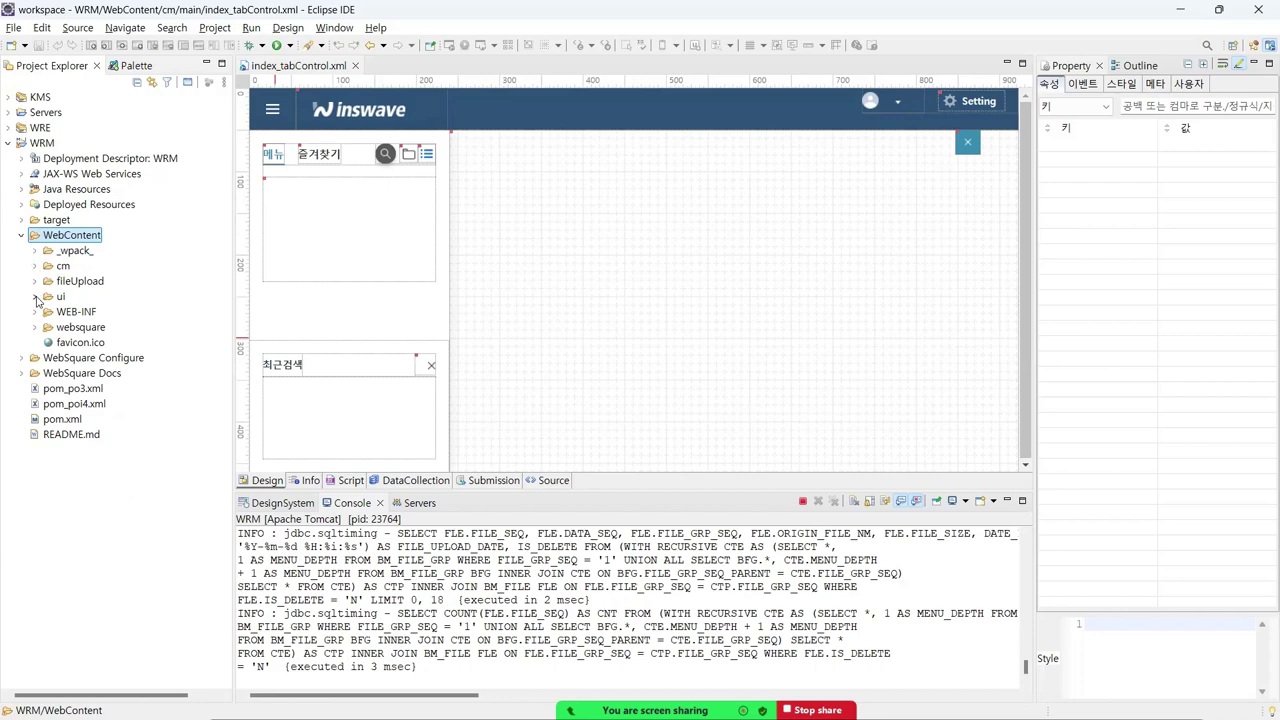
{"action": "left_click", "coordinate": [35, 297]}
{"action": "left_click", "coordinate": [58, 299]}
{"action": "left_click", "coordinate": [52, 312]}
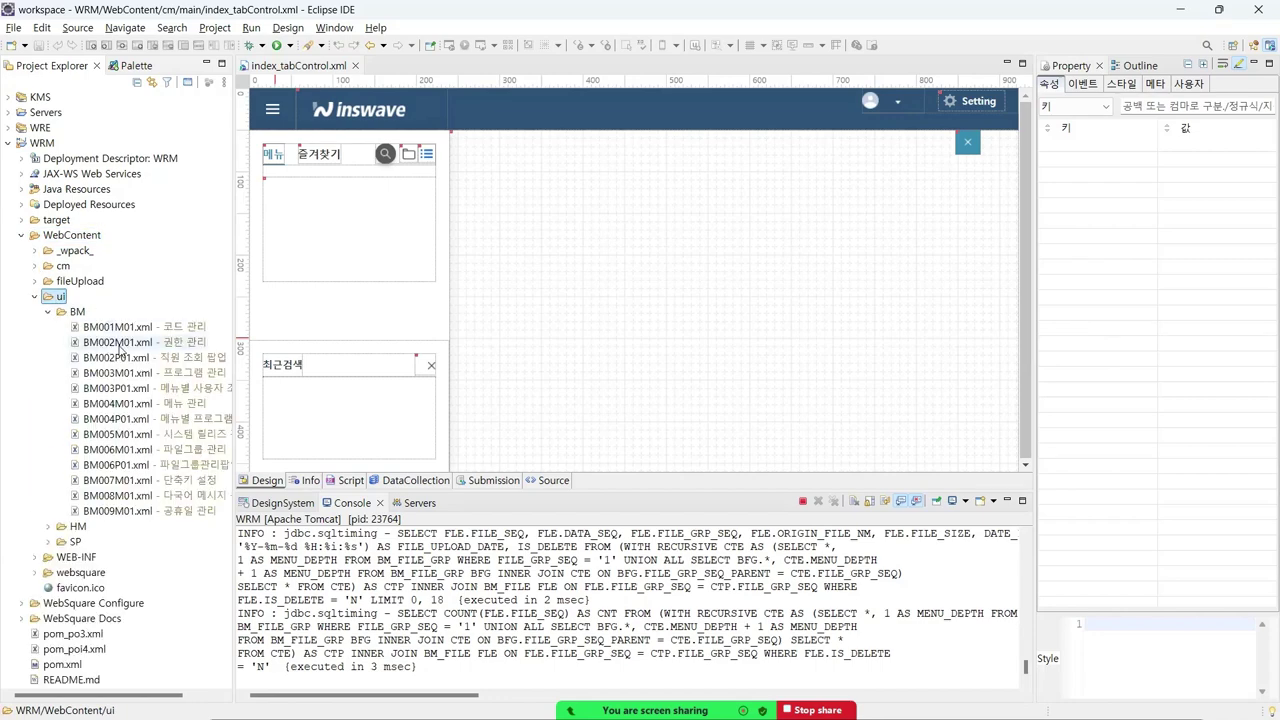
- Open BM006M01.xml to inspect the file group screen layout, then close it
{"action": "left_click", "coordinate": [127, 452]}
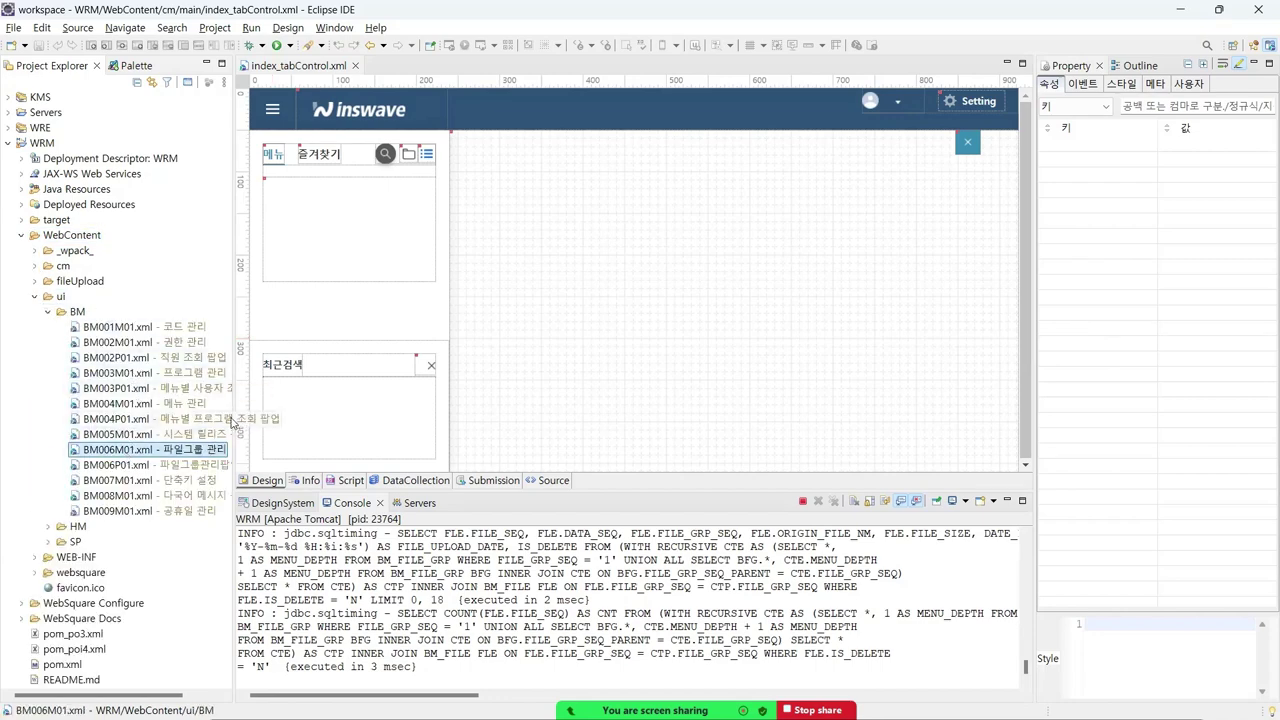
{"action": "left_click_drag", "start_coordinate": [232, 405], "coordinate": [272, 405]}
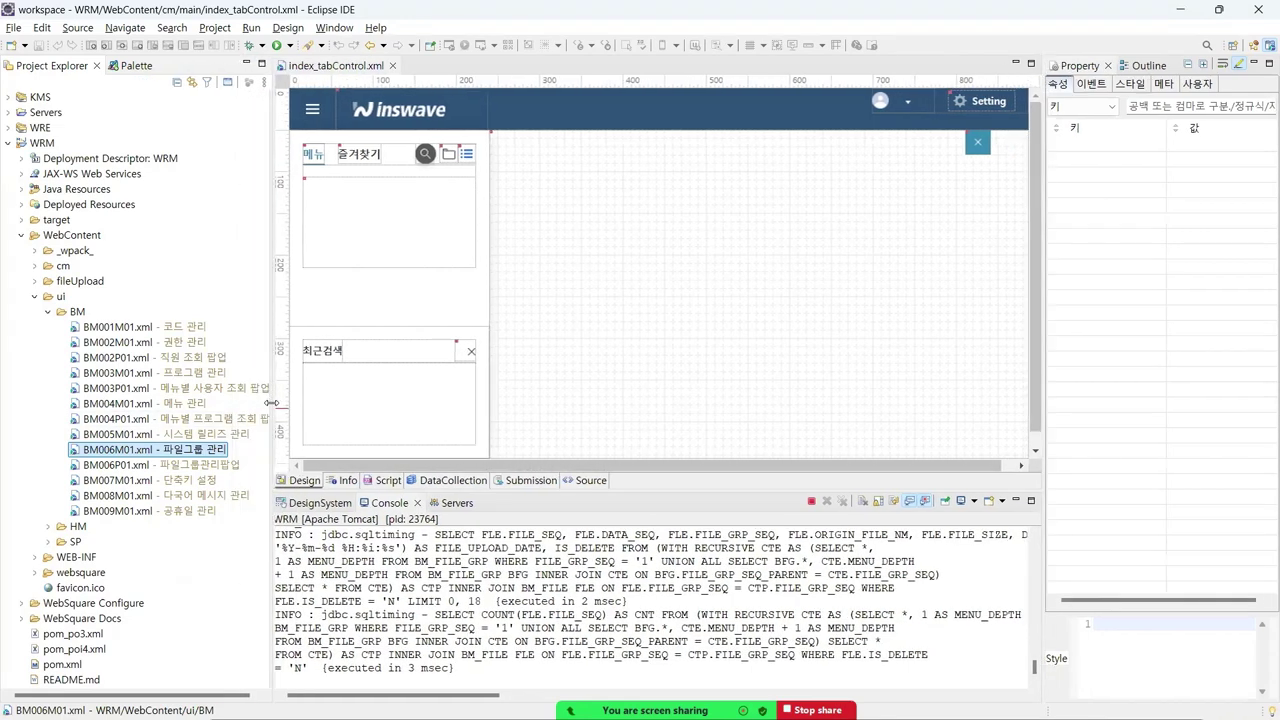
{"action": "double_click", "coordinate": [114, 452]}
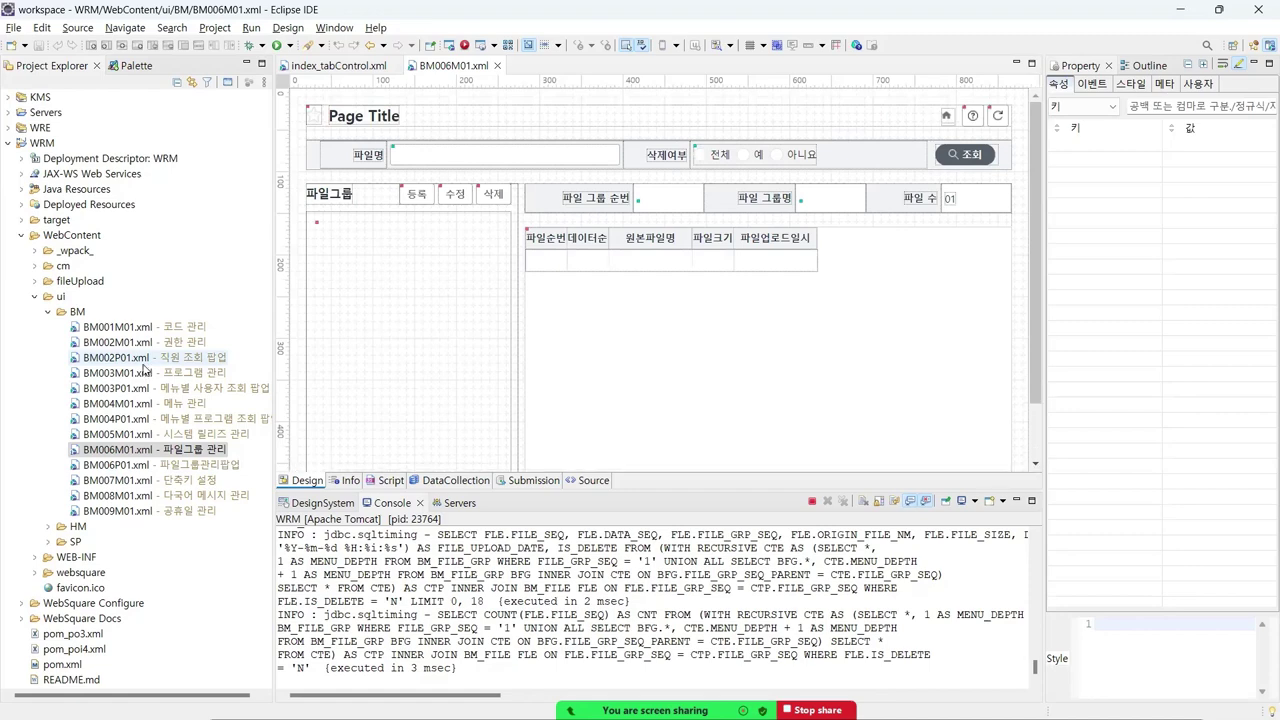
{"action": "left_click", "coordinate": [498, 66]}
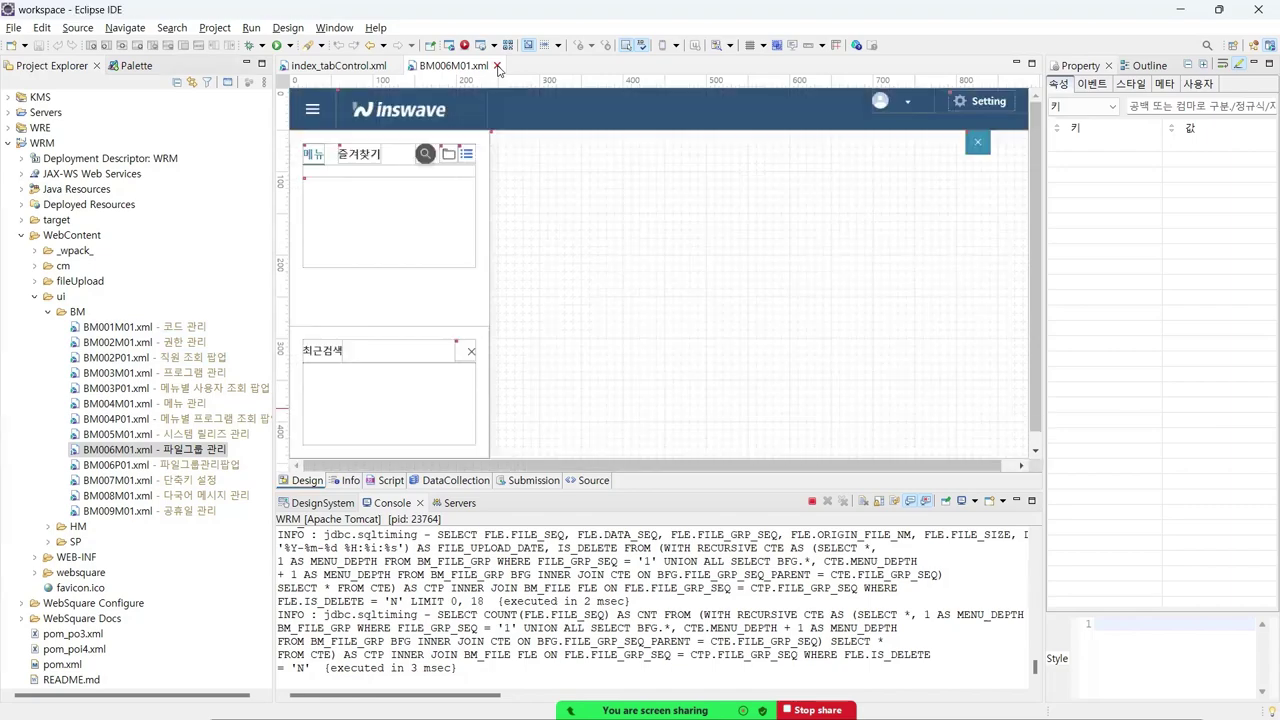
{"action": "key", "text": "alt+Tab"}
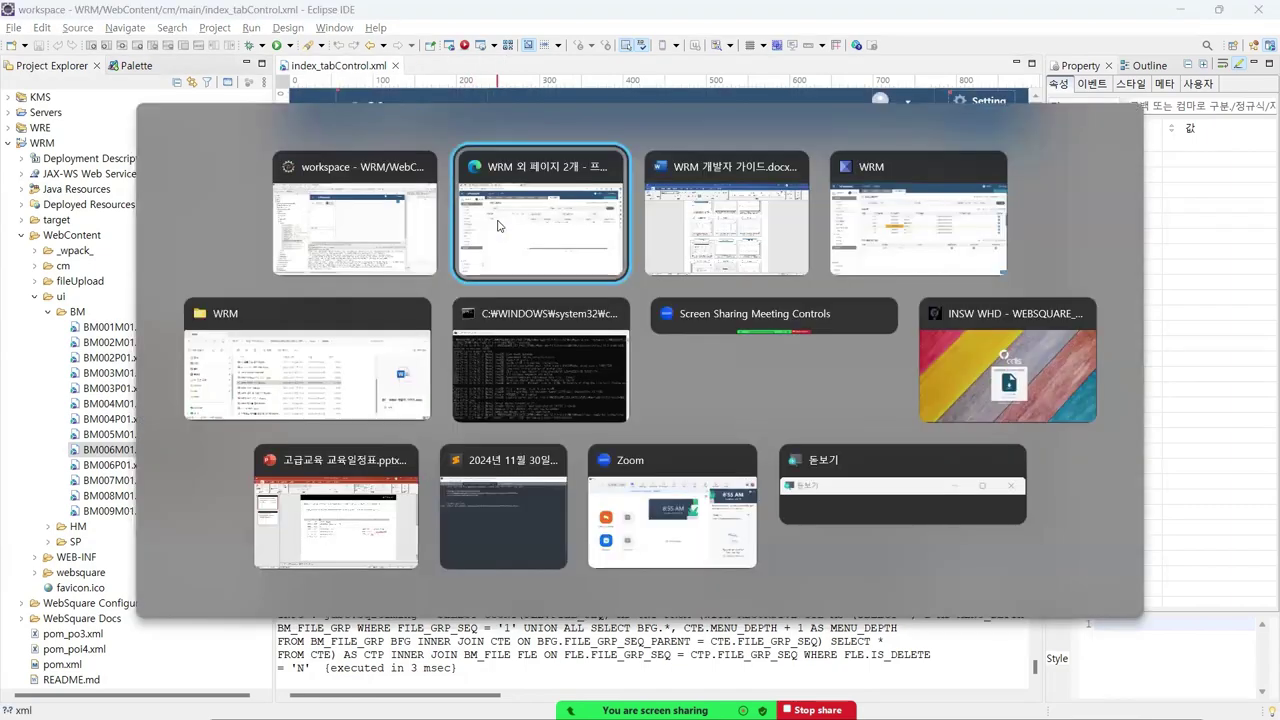
- Return to the Word guide and scroll to the 1.4 개발 환경 version table
{"action": "key", "text": "alt+Tab"}
{"action": "key", "text": "alt+Tab"}
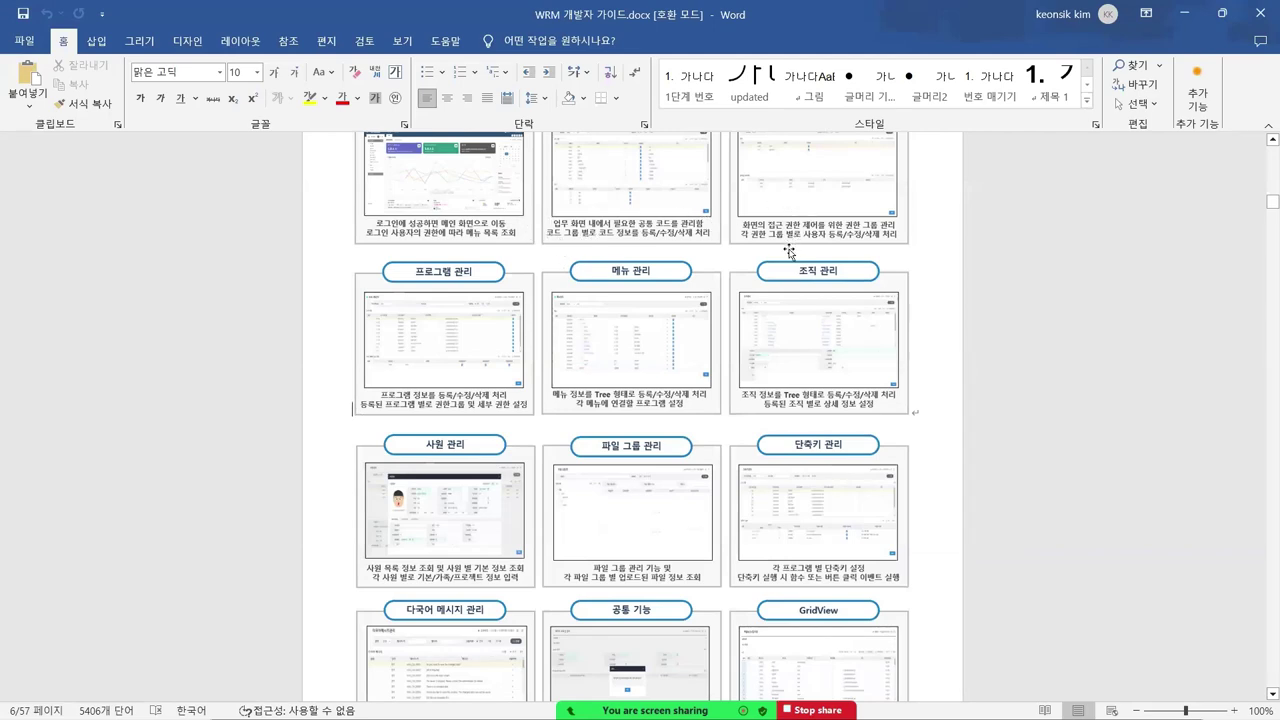
{"action": "scroll", "coordinate": [775, 280], "scroll_direction": "down", "scroll_amount": 1}
{"action": "scroll", "coordinate": [448, 330], "scroll_direction": "down", "scroll_amount": 1}
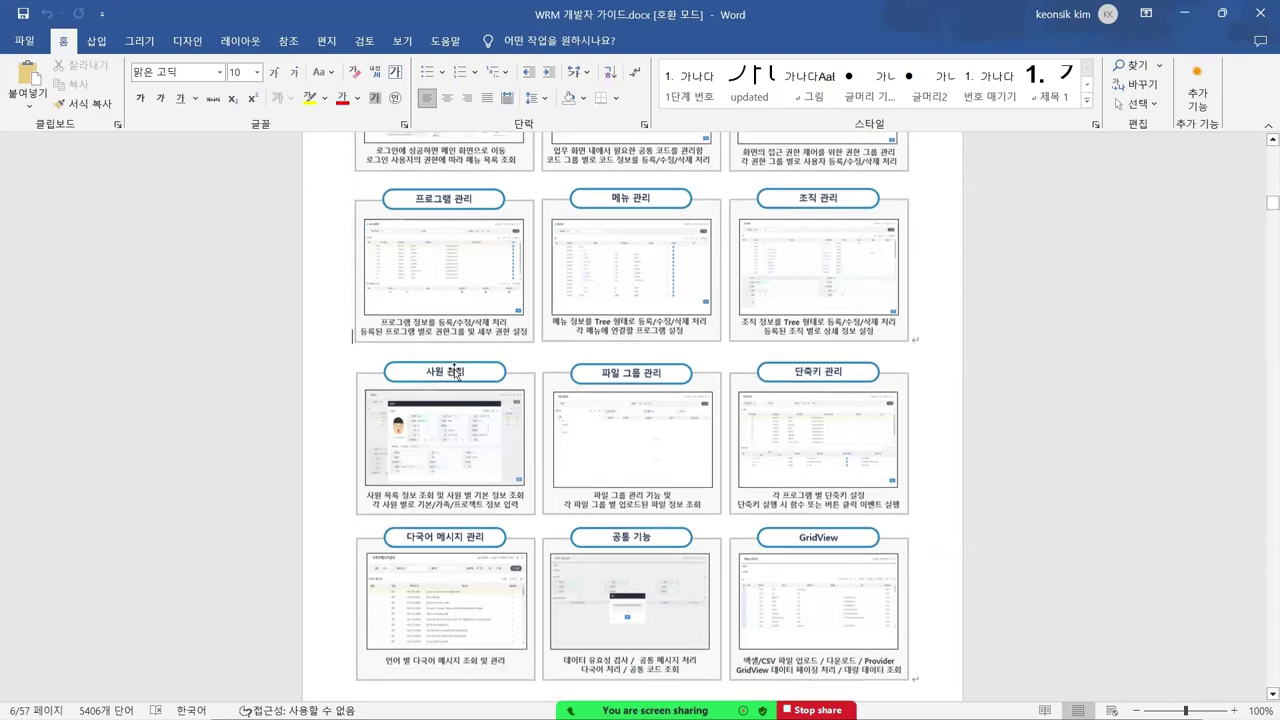
{"action": "scroll", "coordinate": [455, 372], "scroll_direction": "down", "scroll_amount": 7}
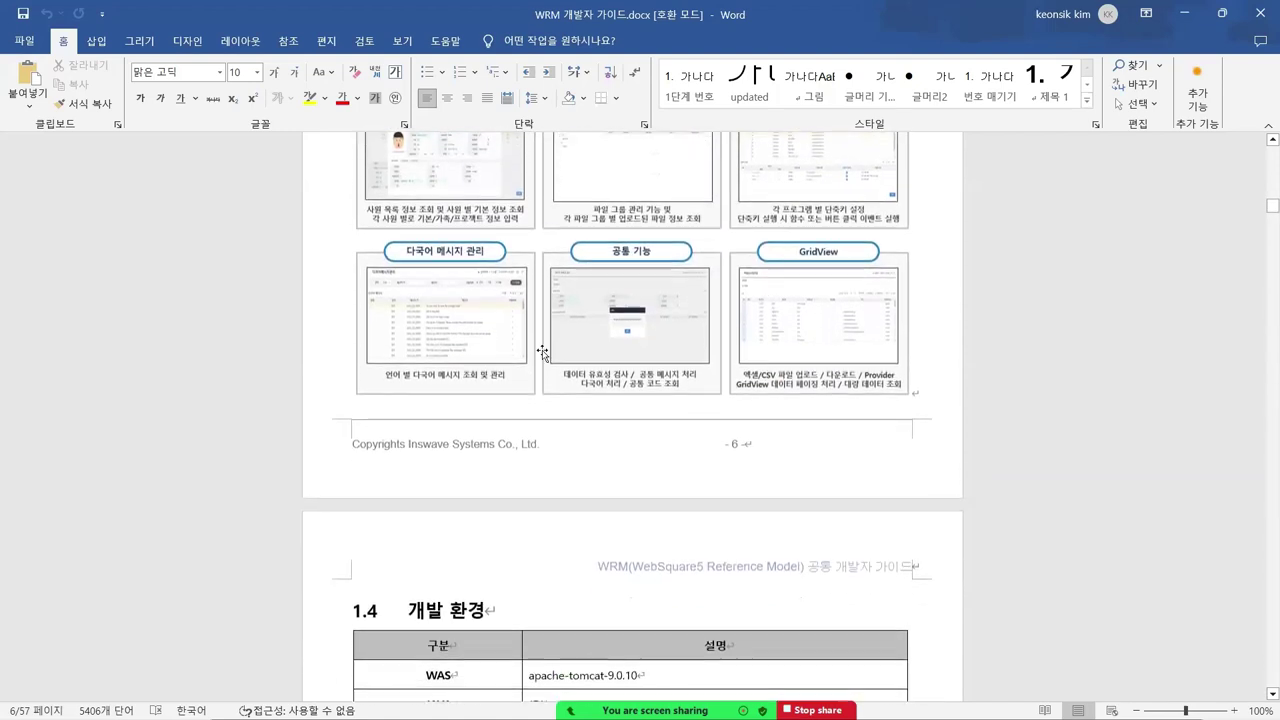
{"action": "scroll", "coordinate": [541, 351], "scroll_direction": "down", "scroll_amount": 6}
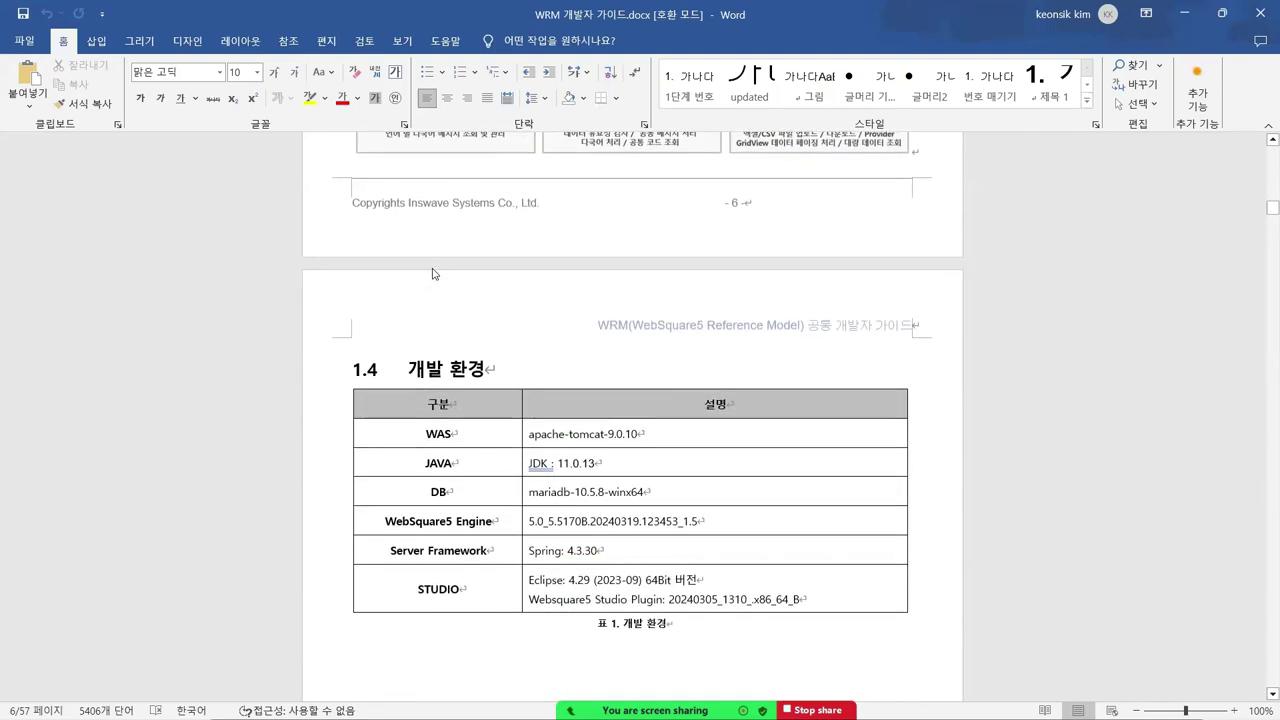
{"action": "scroll", "coordinate": [432, 273], "scroll_direction": "down", "scroll_amount": 2}
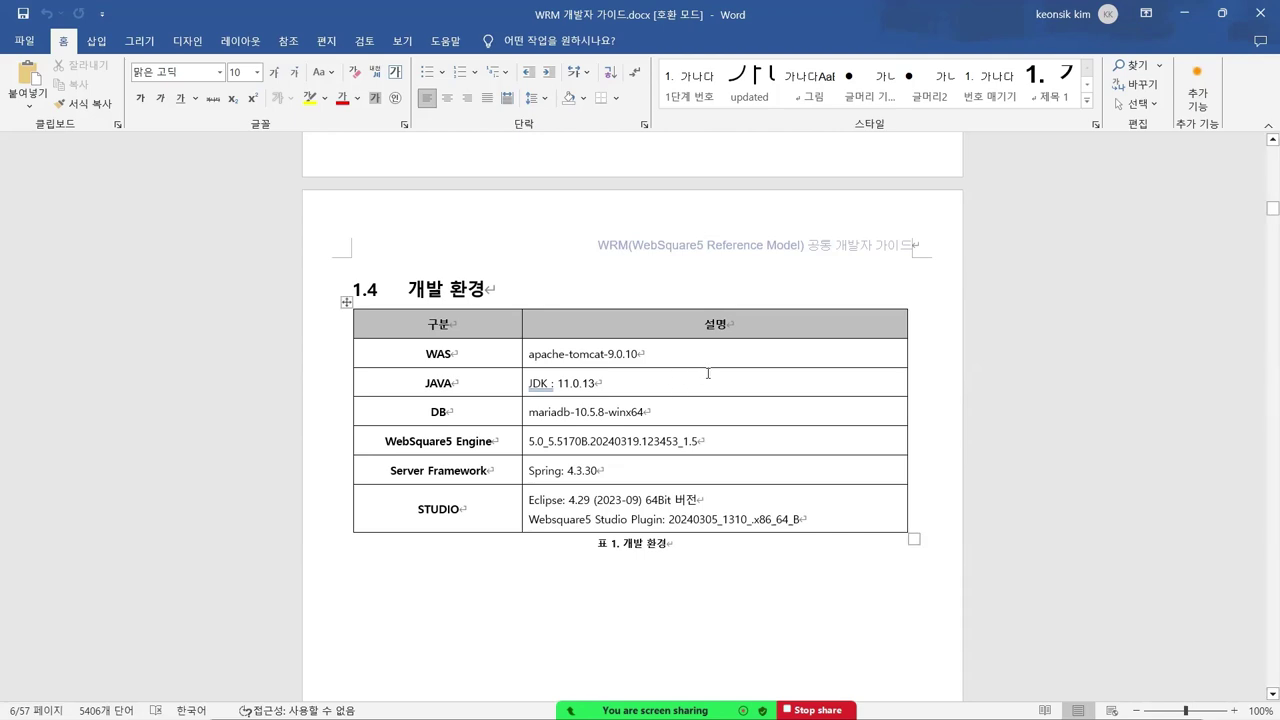
{"action": "scroll", "coordinate": [690, 373], "scroll_direction": "down", "scroll_amount": 1}
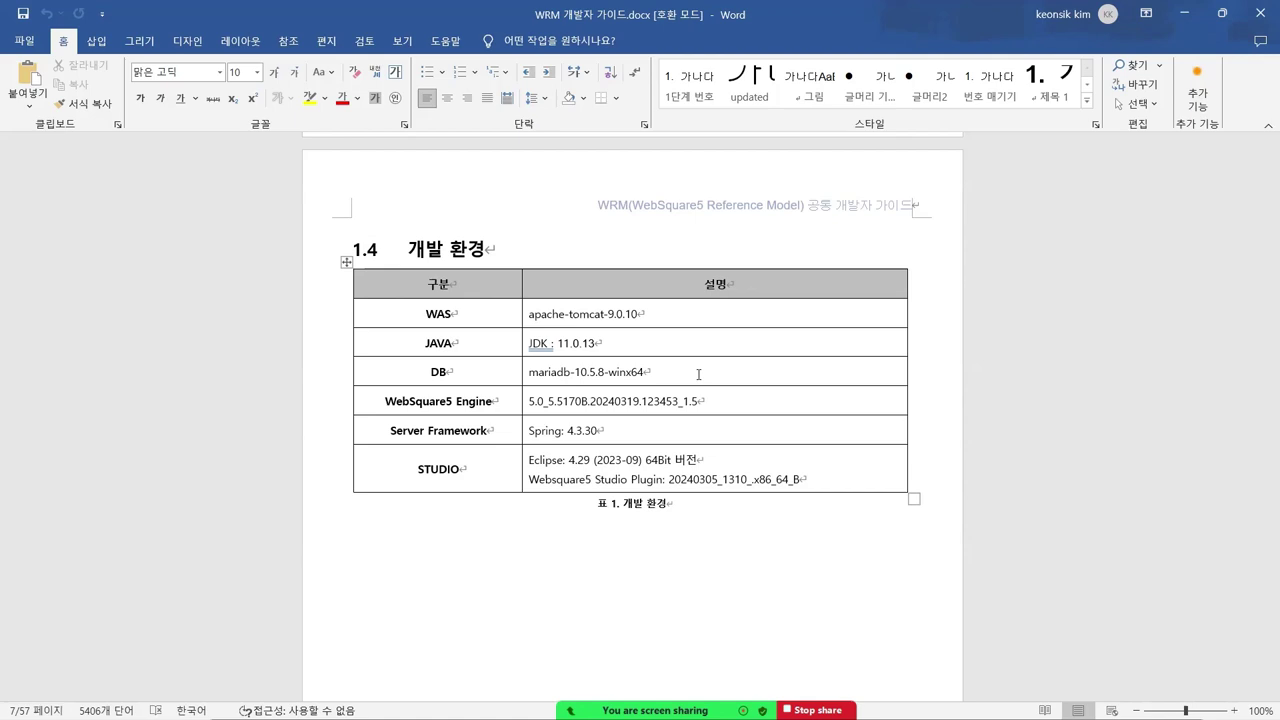
- Scroll to section 1.5's folder-structure table, then switch to the docs\WRM Explorer window
{"action": "scroll", "coordinate": [740, 365], "scroll_direction": "down", "scroll_amount": 8}
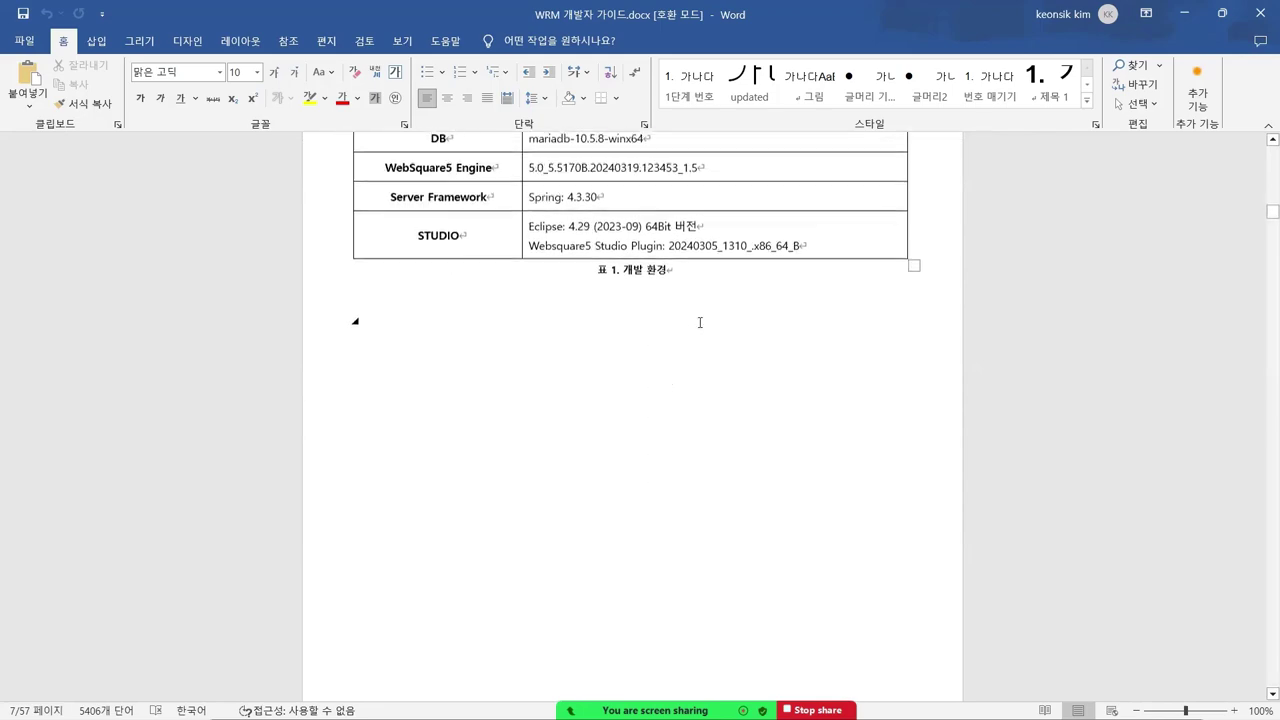
{"action": "scroll", "coordinate": [672, 302], "scroll_direction": "down", "scroll_amount": 10}
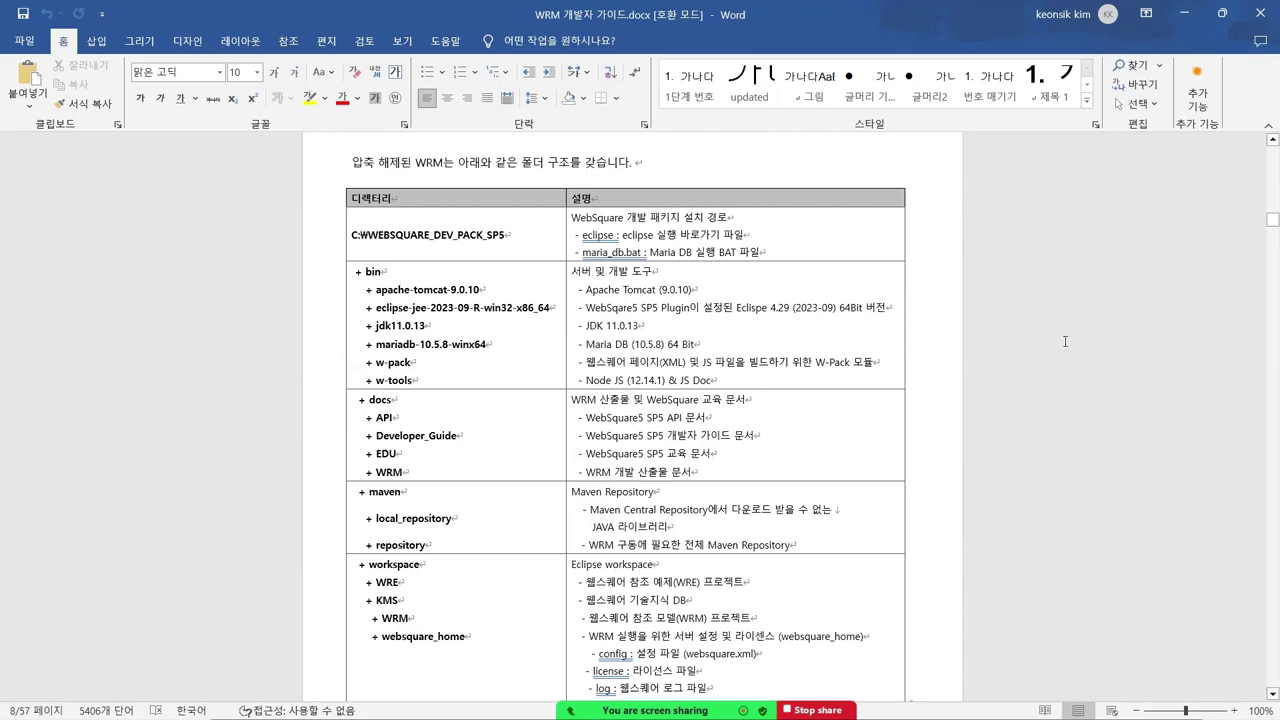
{"action": "key", "text": "alt+Tab"}
{"action": "key", "text": "alt+Tab"}
{"action": "key", "text": "alt+Tab"}
{"action": "key", "text": "alt+Tab"}
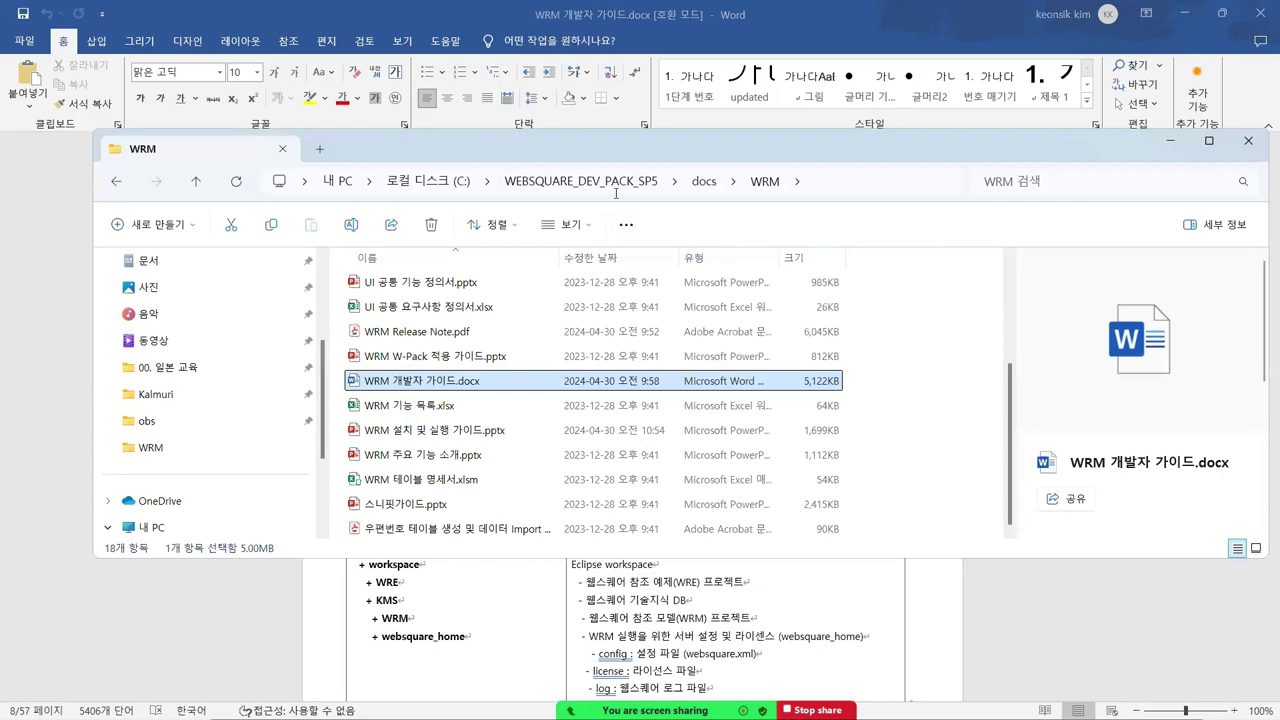
- Go up to WEBSQUARE_DEV_PACK_SP5, look over maven, workspace and bin, and open bin in a narrower window
{"action": "left_click", "coordinate": [612, 188]}
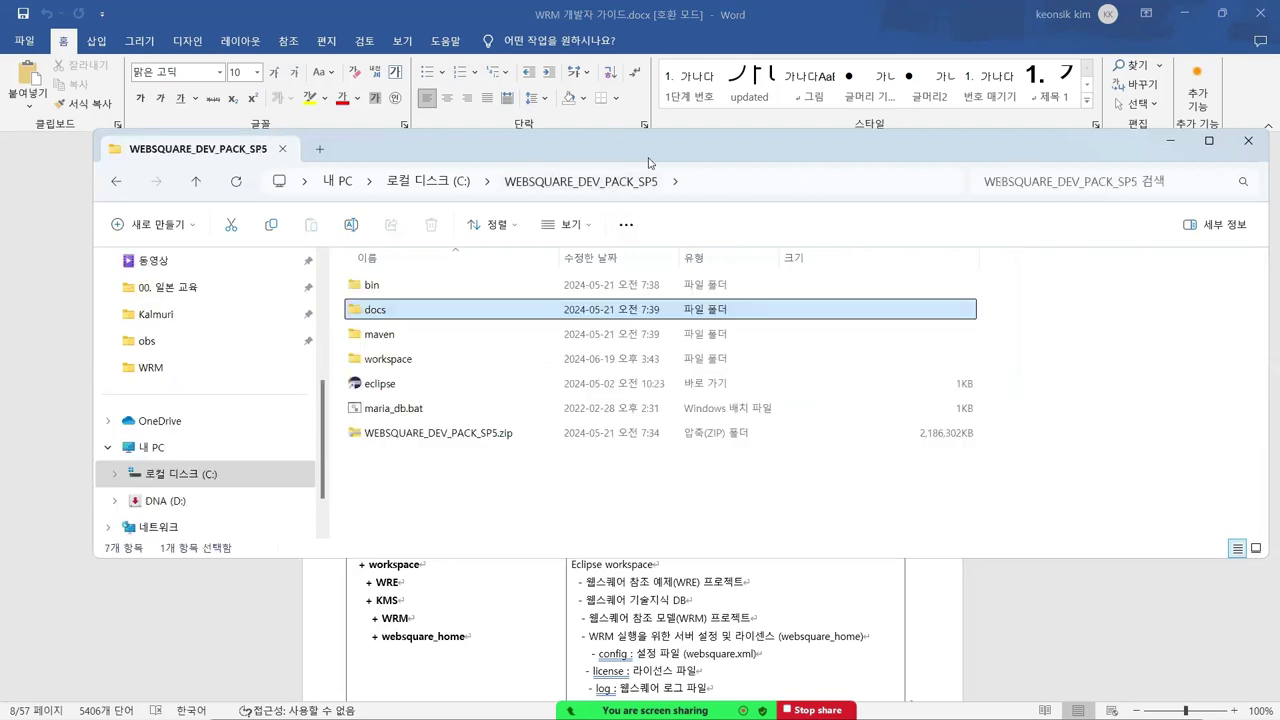
{"action": "left_click_drag", "start_coordinate": [648, 162], "coordinate": [1152, 171]}
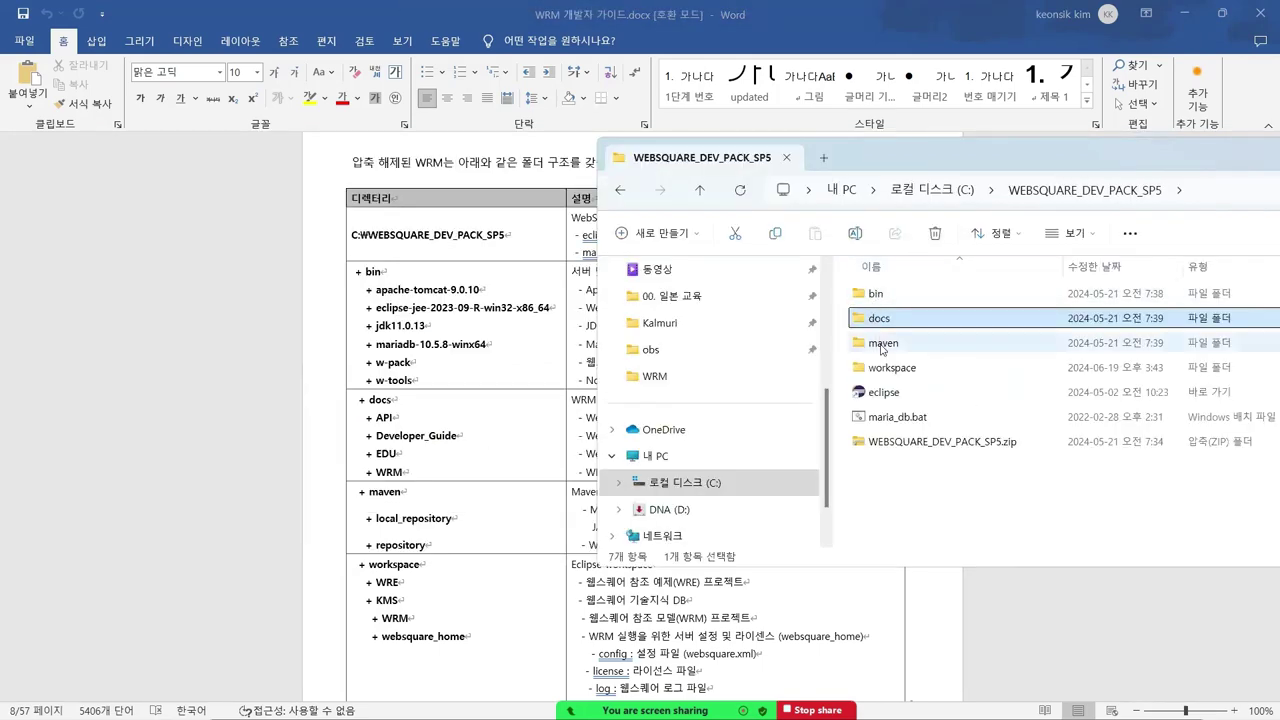
{"action": "left_click", "coordinate": [882, 347]}
{"action": "left_click", "coordinate": [888, 370]}
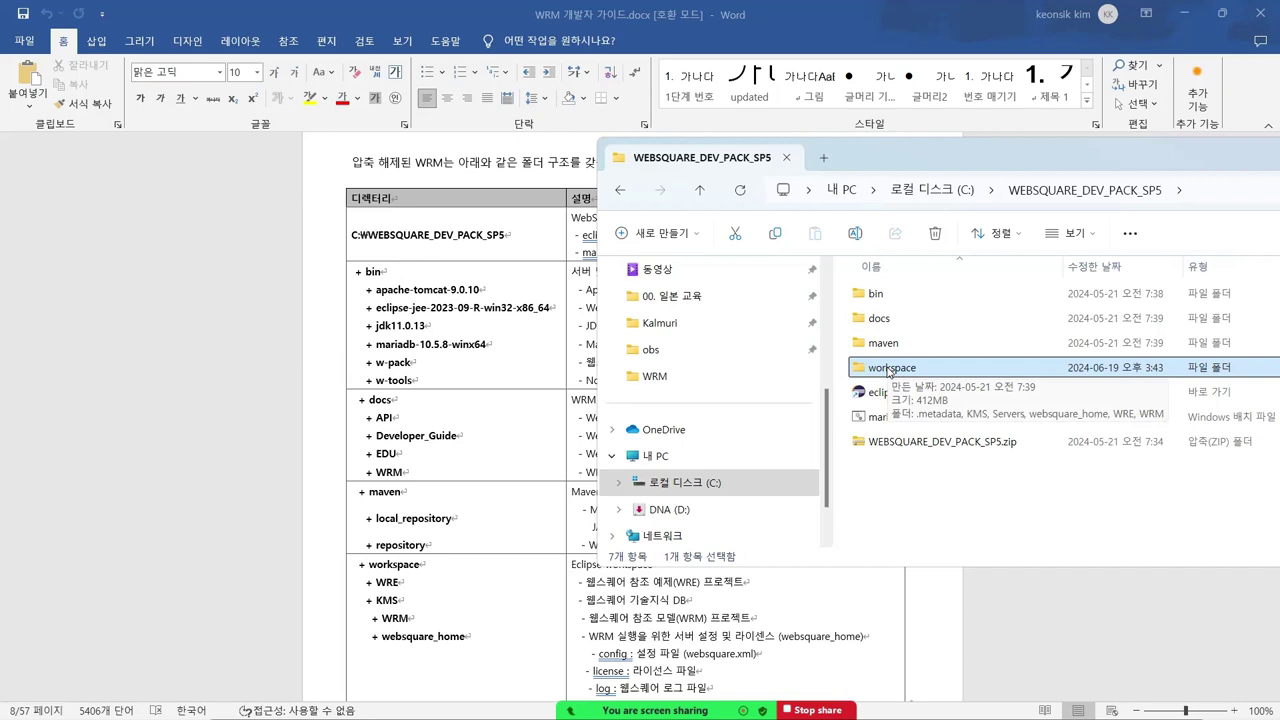
{"action": "left_click", "coordinate": [885, 296]}
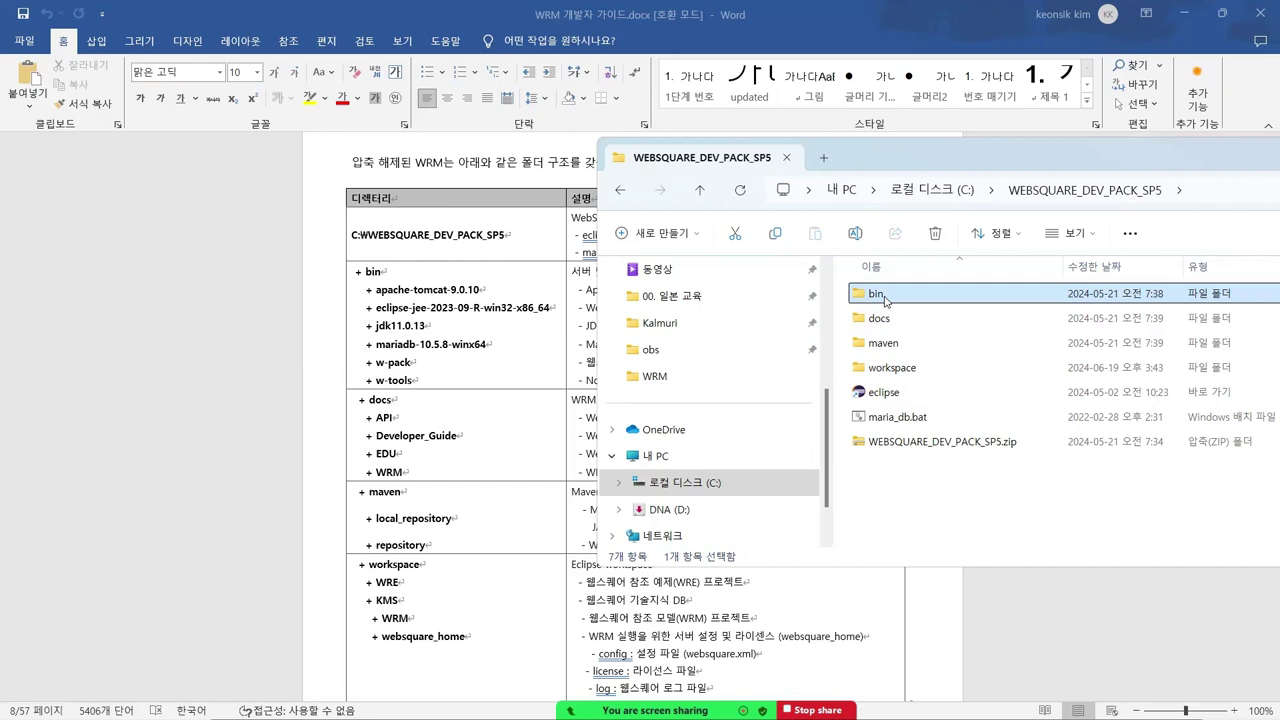
{"action": "double_click", "coordinate": [885, 297]}
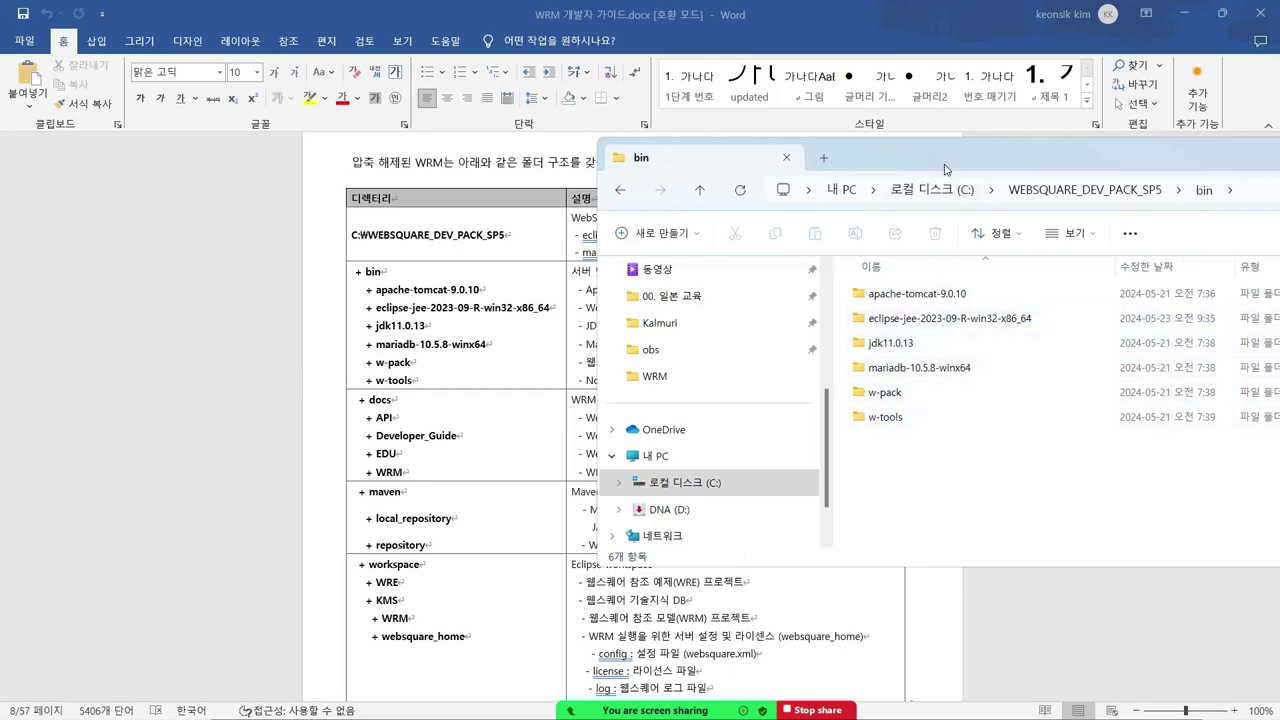
{"action": "left_click_drag", "start_coordinate": [935, 168], "coordinate": [354, 170]}
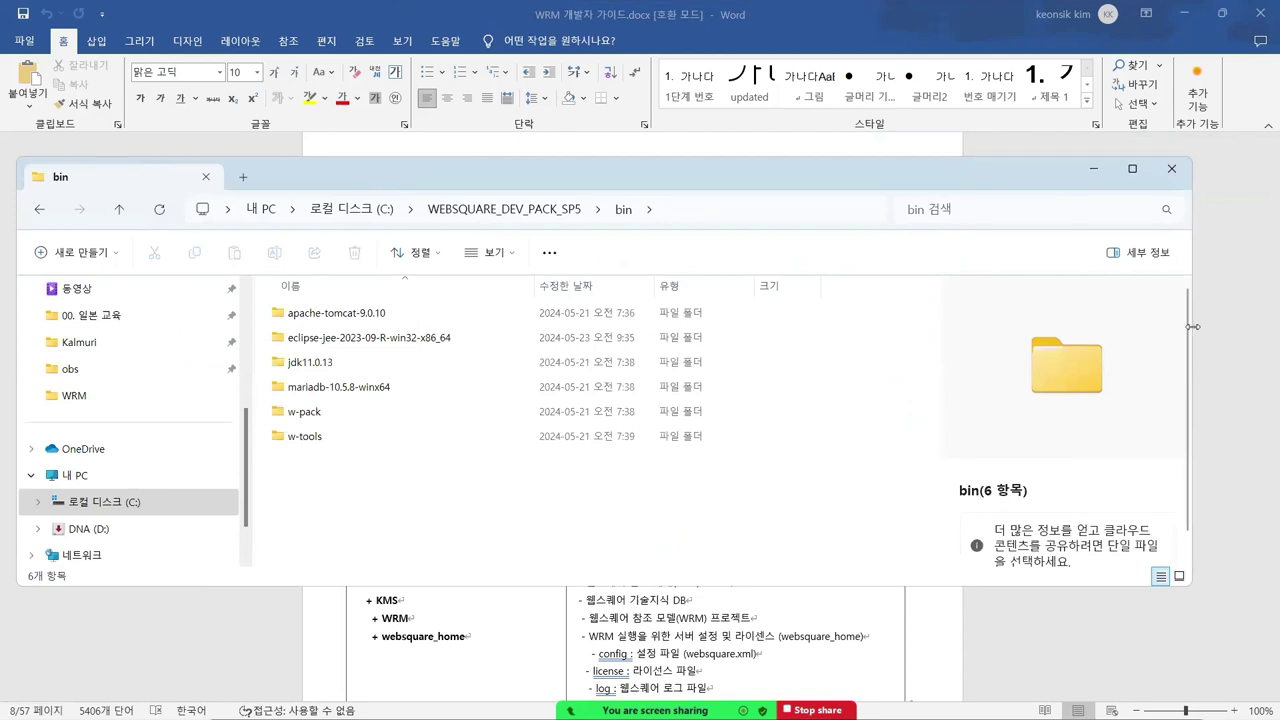
{"action": "left_click_drag", "start_coordinate": [1193, 326], "coordinate": [806, 326]}
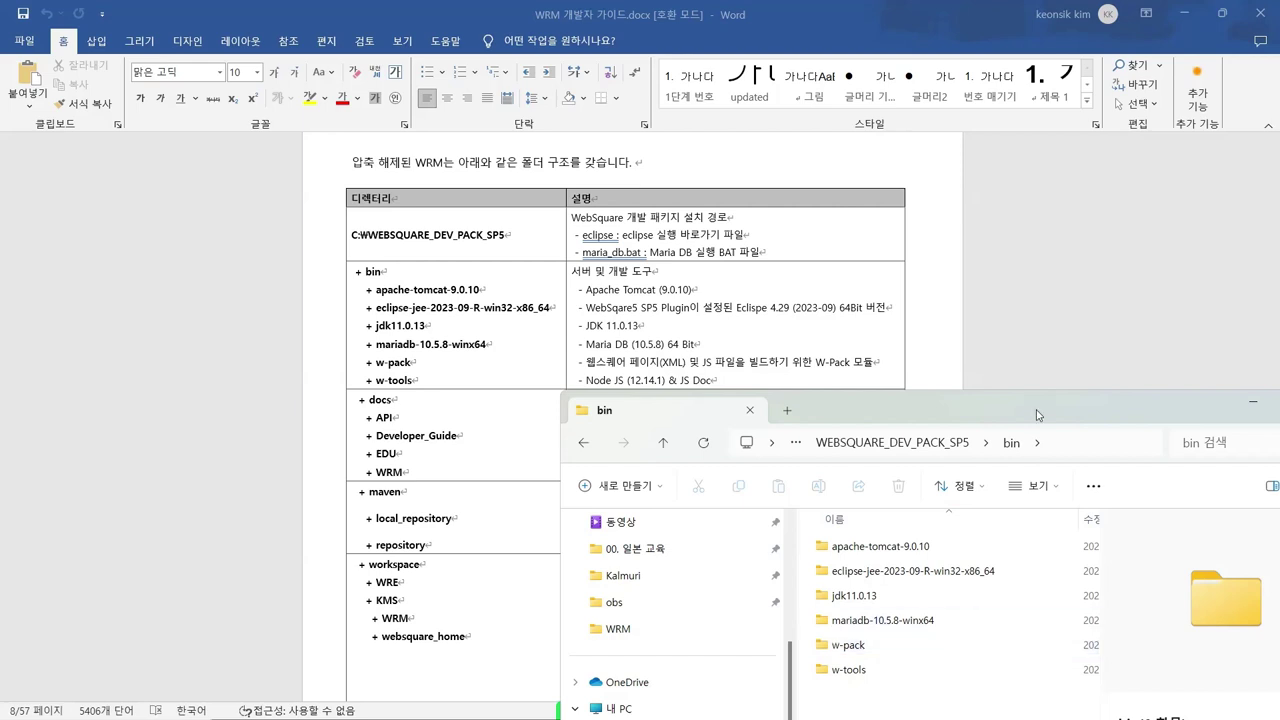
- Browse the w-tools folder, return to bin, and minimize File Explorer
{"action": "left_click_drag", "start_coordinate": [1011, 407], "coordinate": [721, 200]}
{"action": "double_click", "coordinate": [586, 460]}
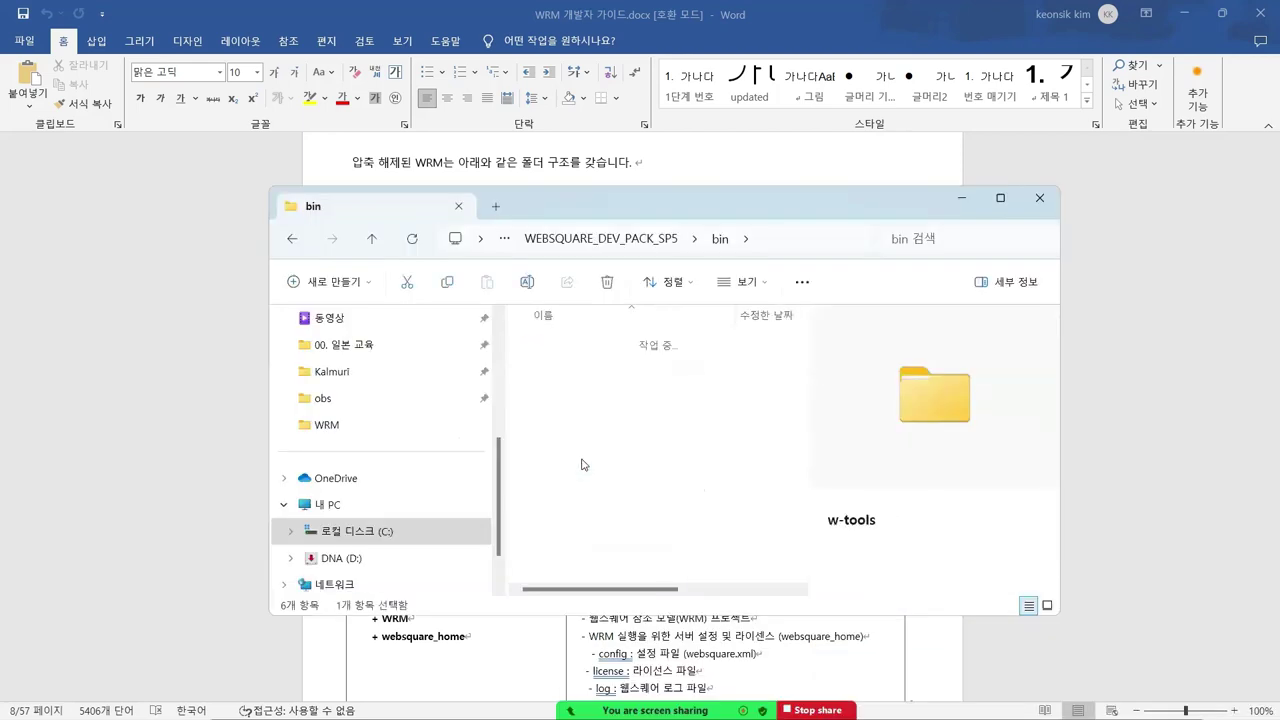
{"action": "scroll", "coordinate": [582, 423], "scroll_direction": "down", "scroll_amount": 3}
{"action": "scroll", "coordinate": [586, 462], "scroll_direction": "down", "scroll_amount": 3}
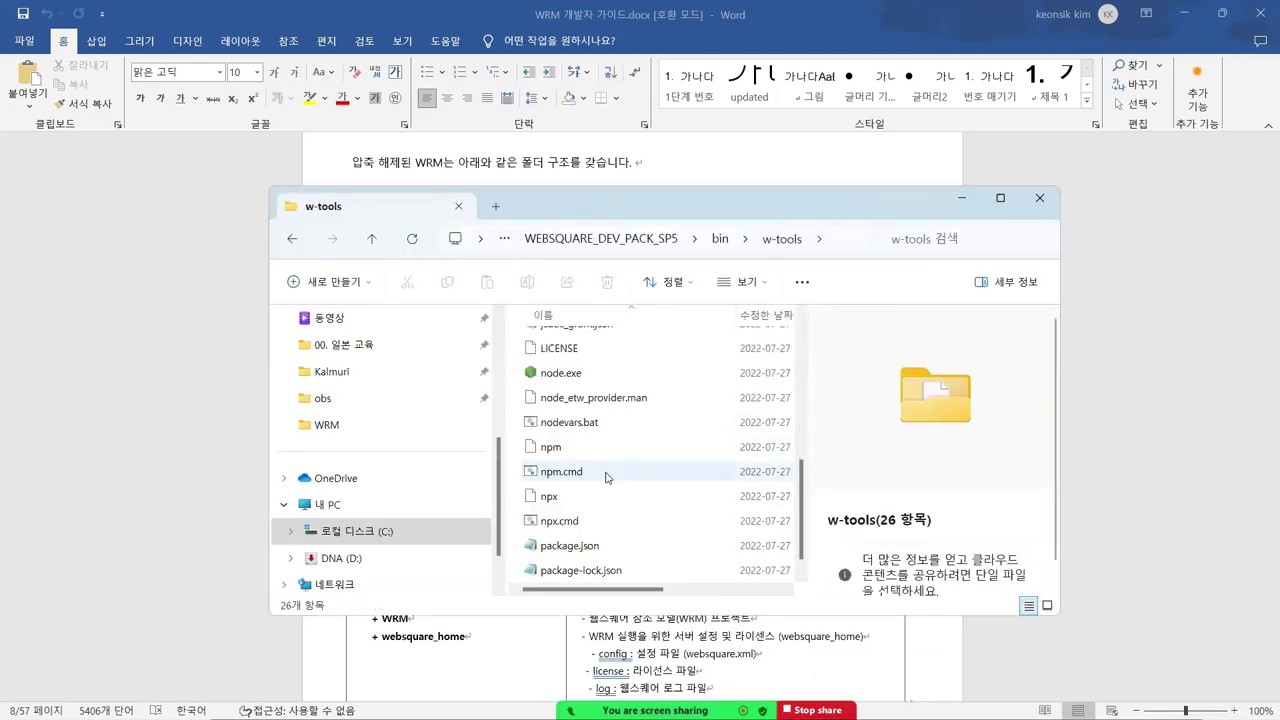
{"action": "scroll", "coordinate": [605, 468], "scroll_direction": "up", "scroll_amount": 6}
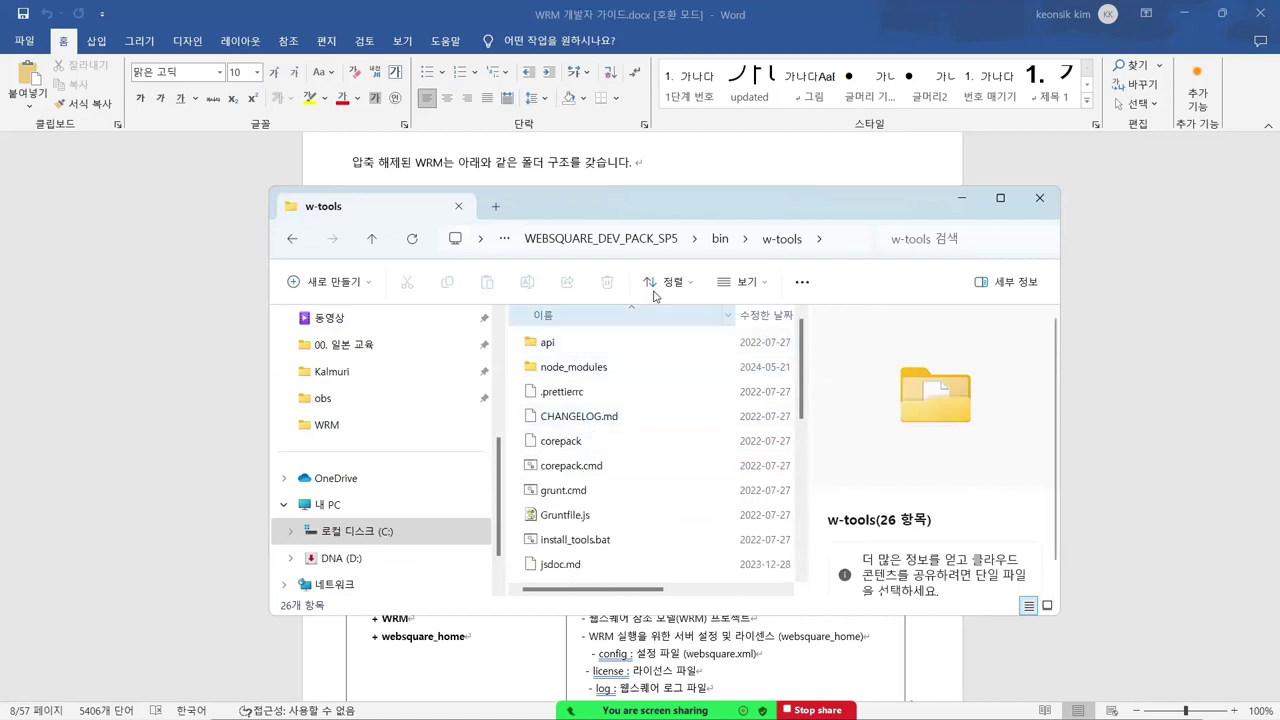
{"action": "left_click", "coordinate": [719, 240]}
{"action": "left_click", "coordinate": [961, 198]}
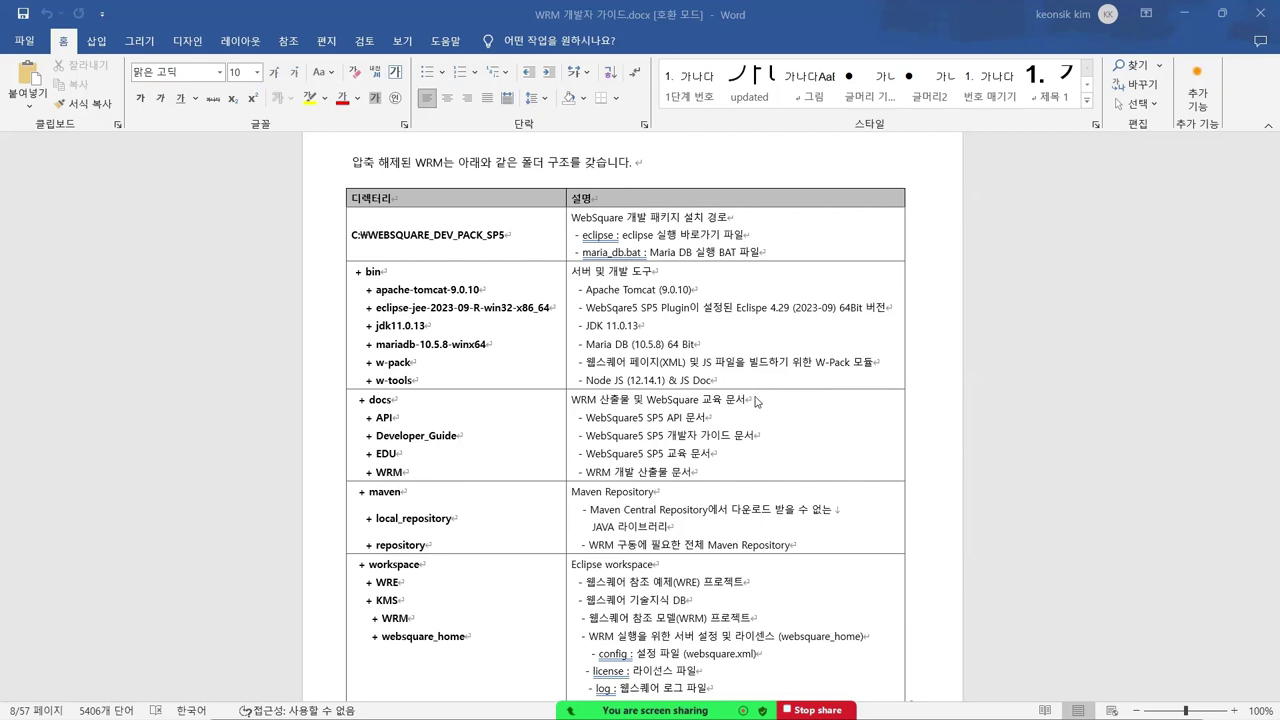
- Bring the bin Explorer window back over the guide and move it to the right
{"action": "scroll", "coordinate": [760, 402], "scroll_direction": "down", "scroll_amount": 1}
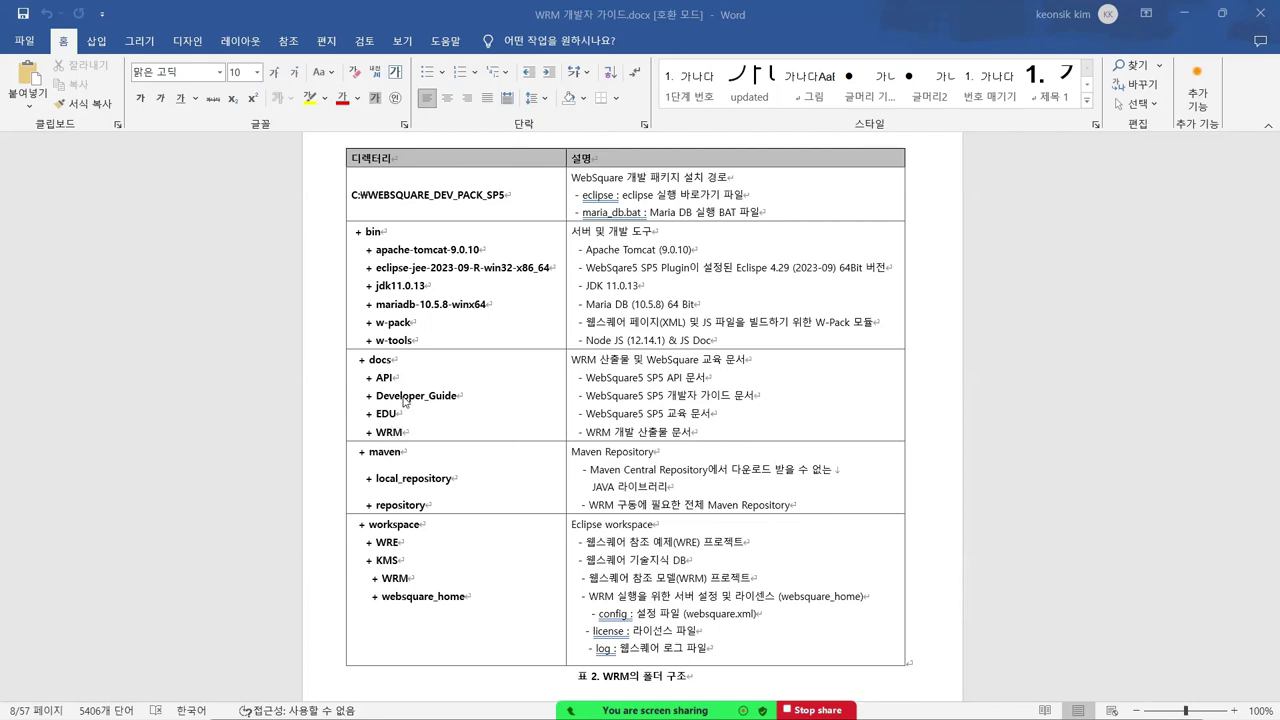
{"action": "key", "text": "alt+Tab"}
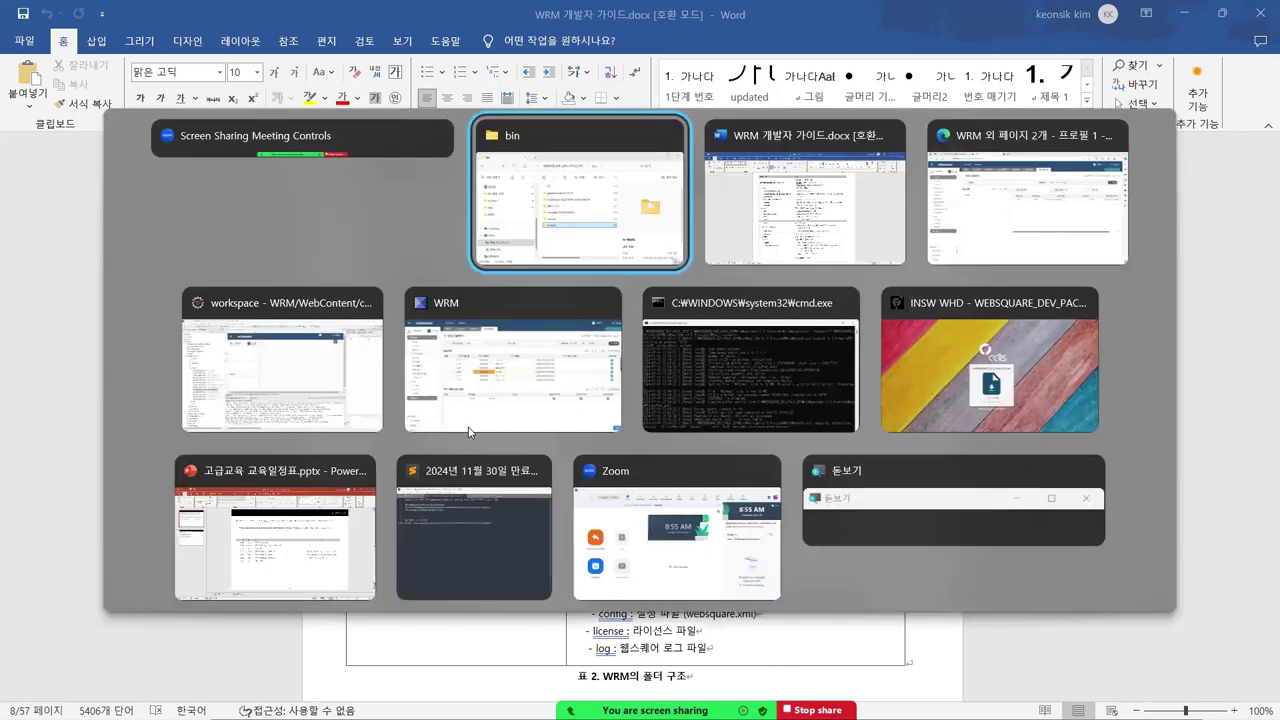
{"action": "left_click", "coordinate": [643, 195]}
{"action": "left_click_drag", "start_coordinate": [658, 204], "coordinate": [870, 192]}
- Open docs\WRM, pick out WRM 개발자 가이드.docx, then go back to WEBSQUARE_DEV_PACK_SP5
{"action": "left_click", "coordinate": [866, 229]}
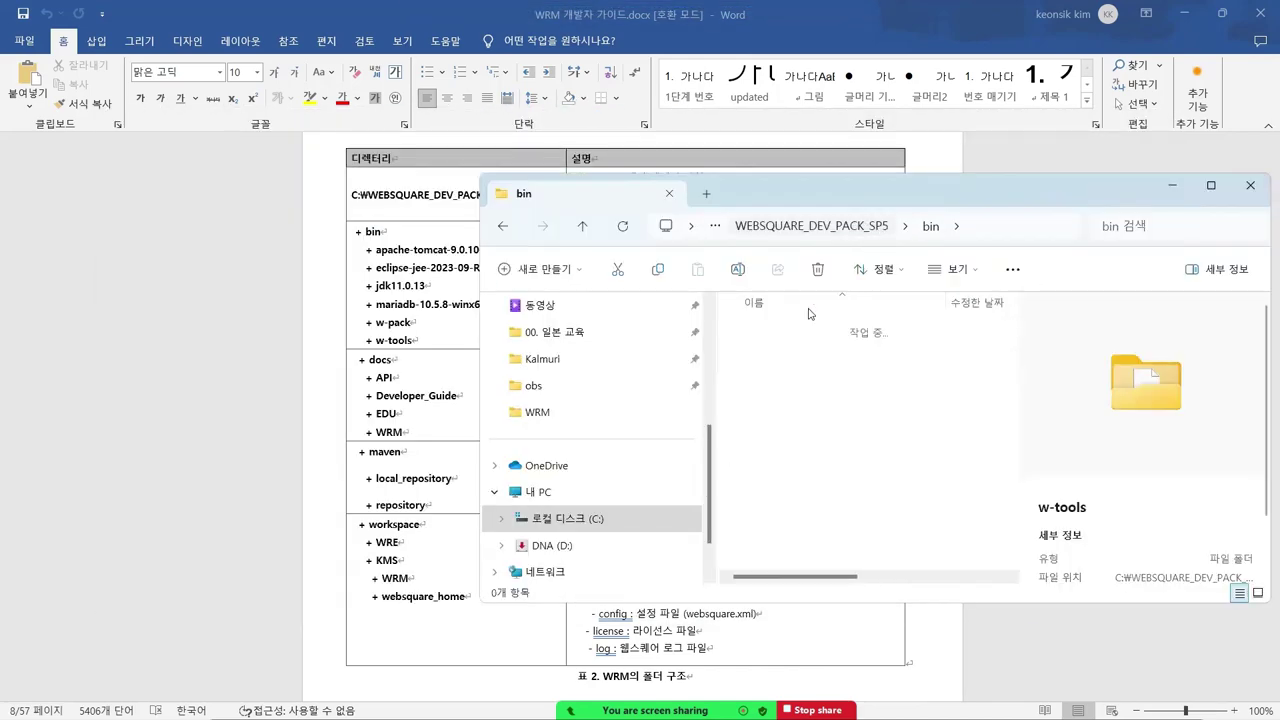
{"action": "key", "text": "Down"}
{"action": "key", "text": "Return"}
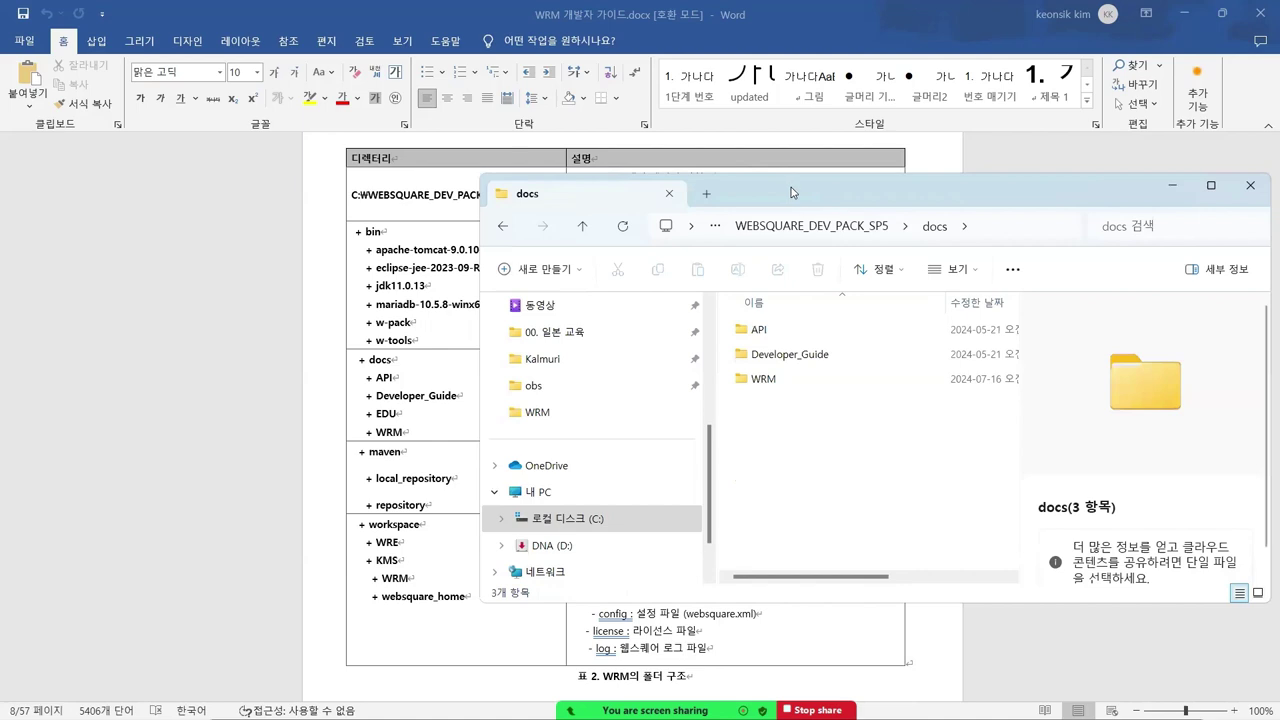
{"action": "left_click_drag", "start_coordinate": [794, 193], "coordinate": [879, 175]}
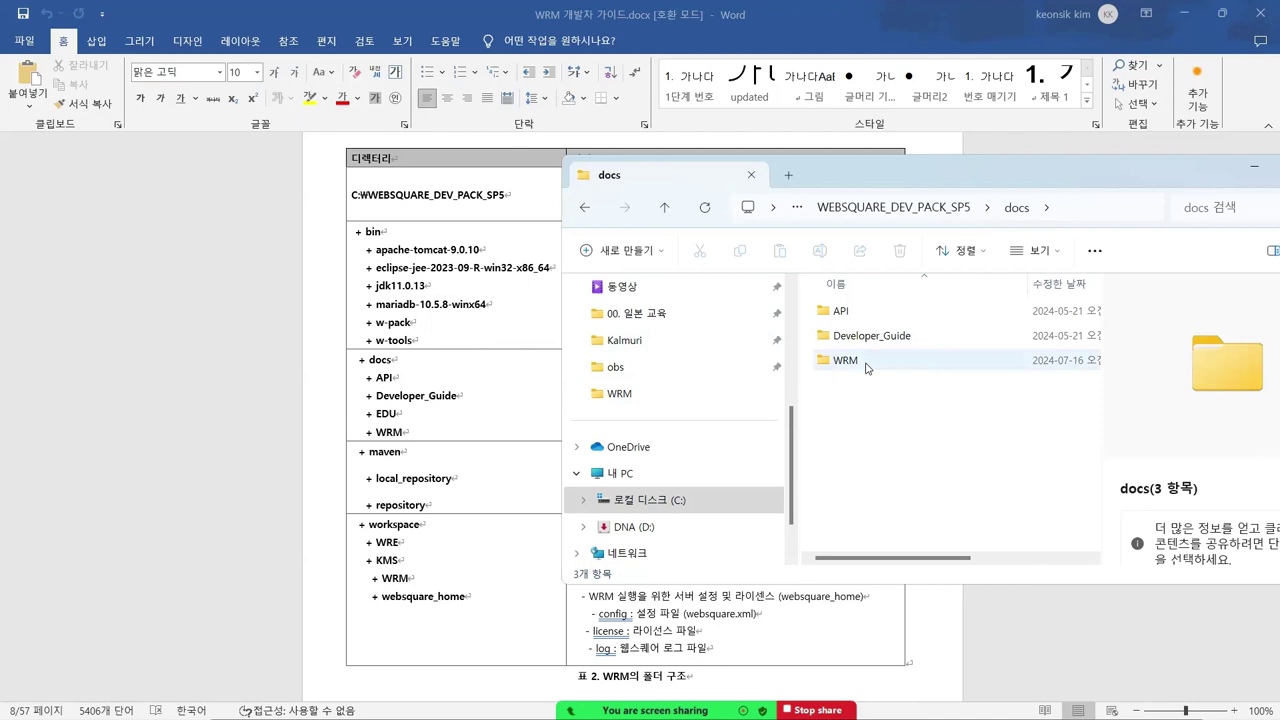
{"action": "mouse_move", "coordinate": [867, 368]}
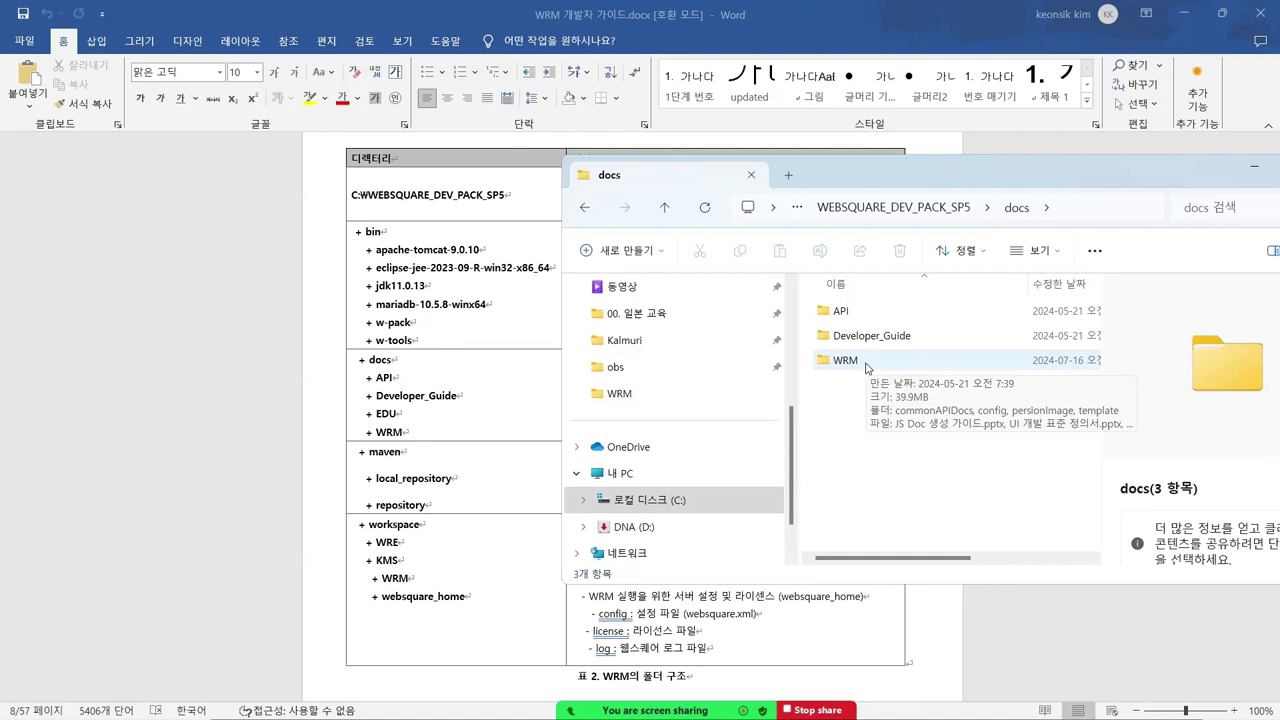
{"action": "double_click", "coordinate": [866, 364]}
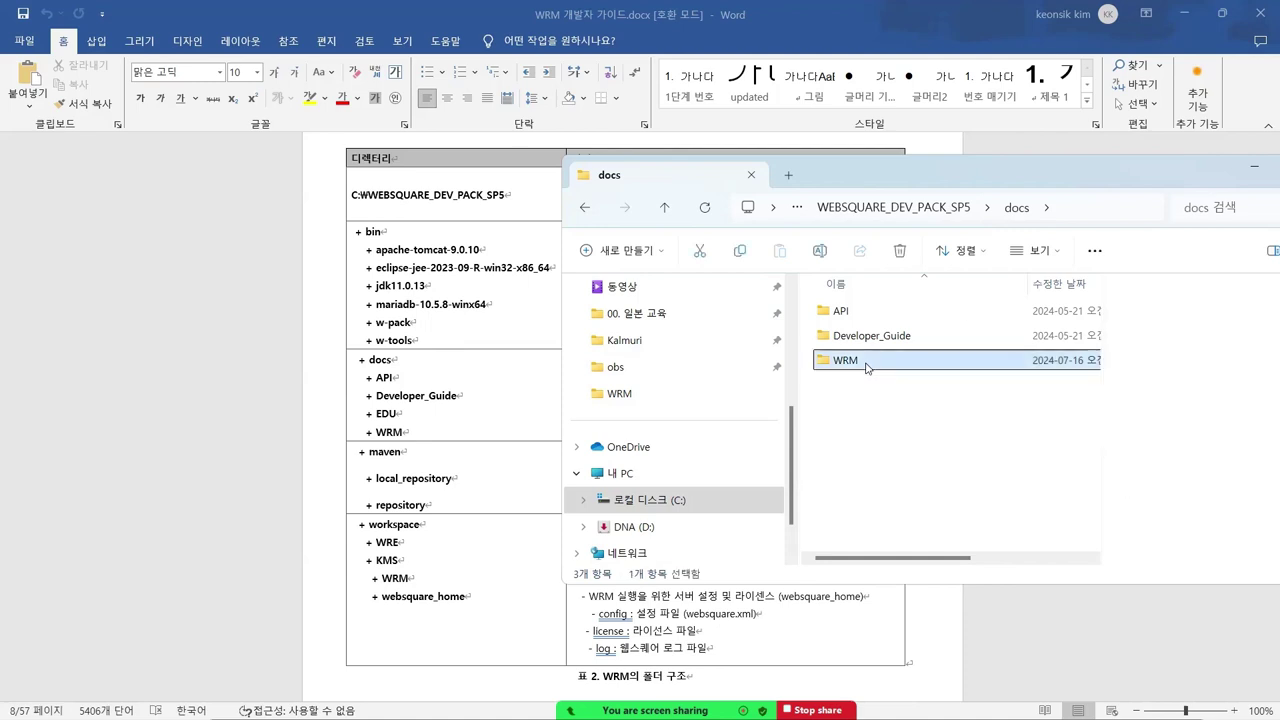
{"action": "scroll", "coordinate": [861, 428], "scroll_direction": "down", "scroll_amount": 3}
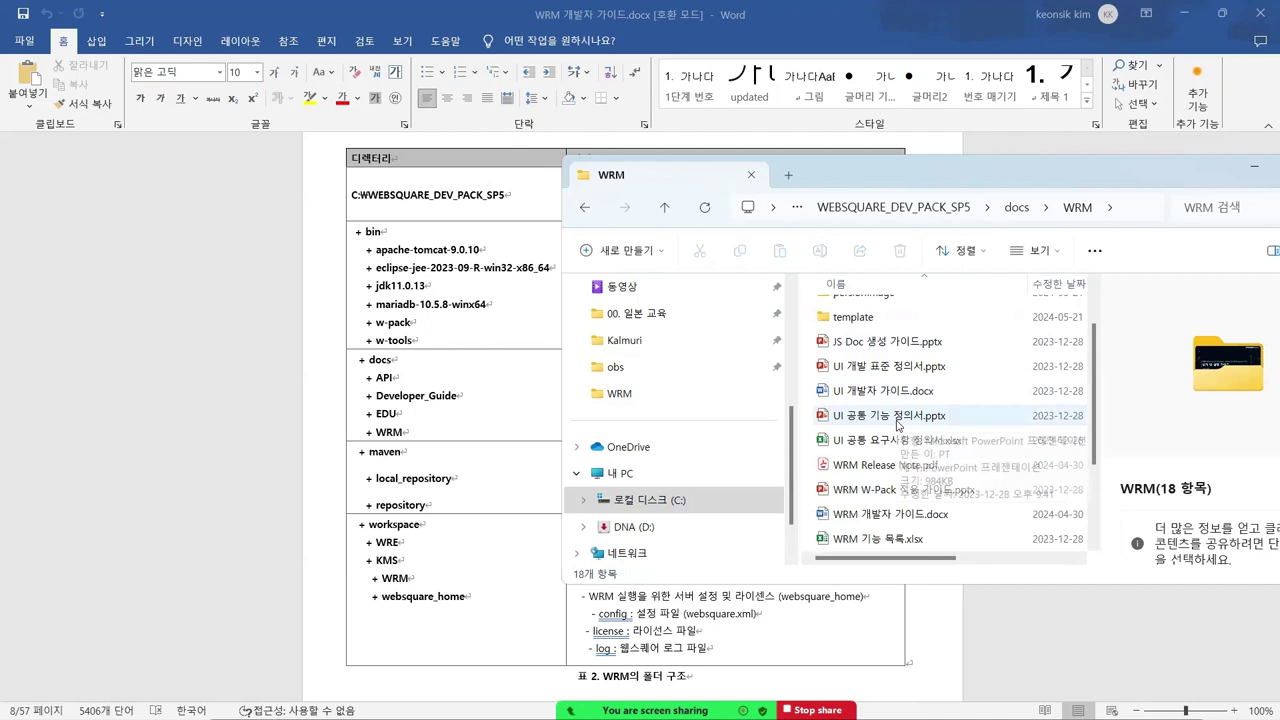
{"action": "left_click", "coordinate": [886, 395]}
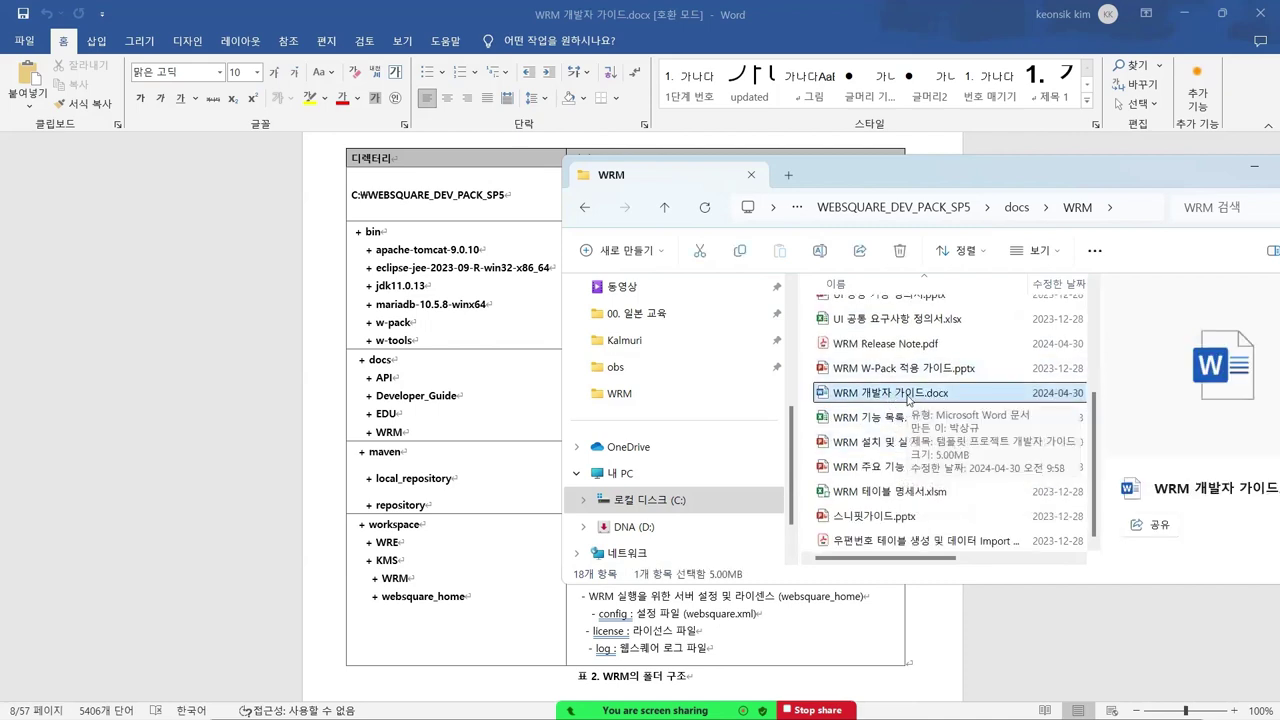
{"action": "left_click_drag", "start_coordinate": [967, 180], "coordinate": [999, 176]}
{"action": "left_click", "coordinate": [962, 207]}
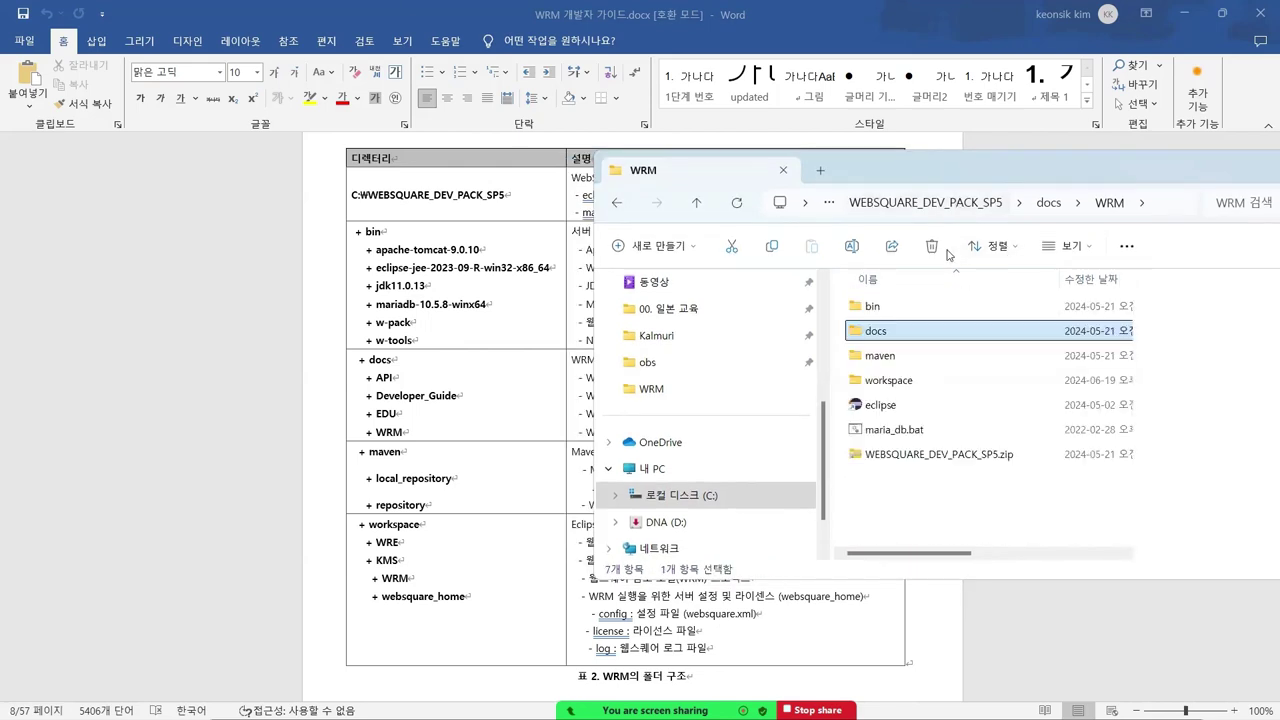
- Drill into maven\repository\batik\pdf-transcoder\1.0beta2, then step back up to the maven folder
{"action": "left_click", "coordinate": [897, 359]}
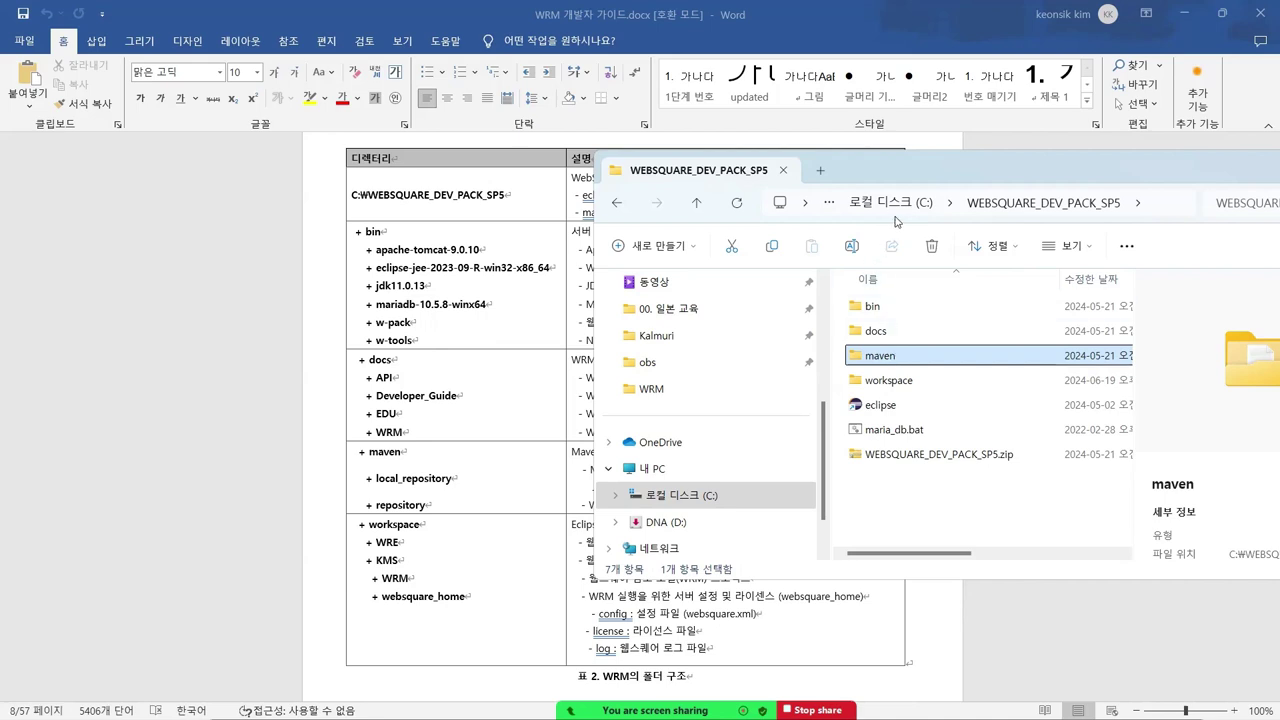
{"action": "double_click", "coordinate": [911, 361]}
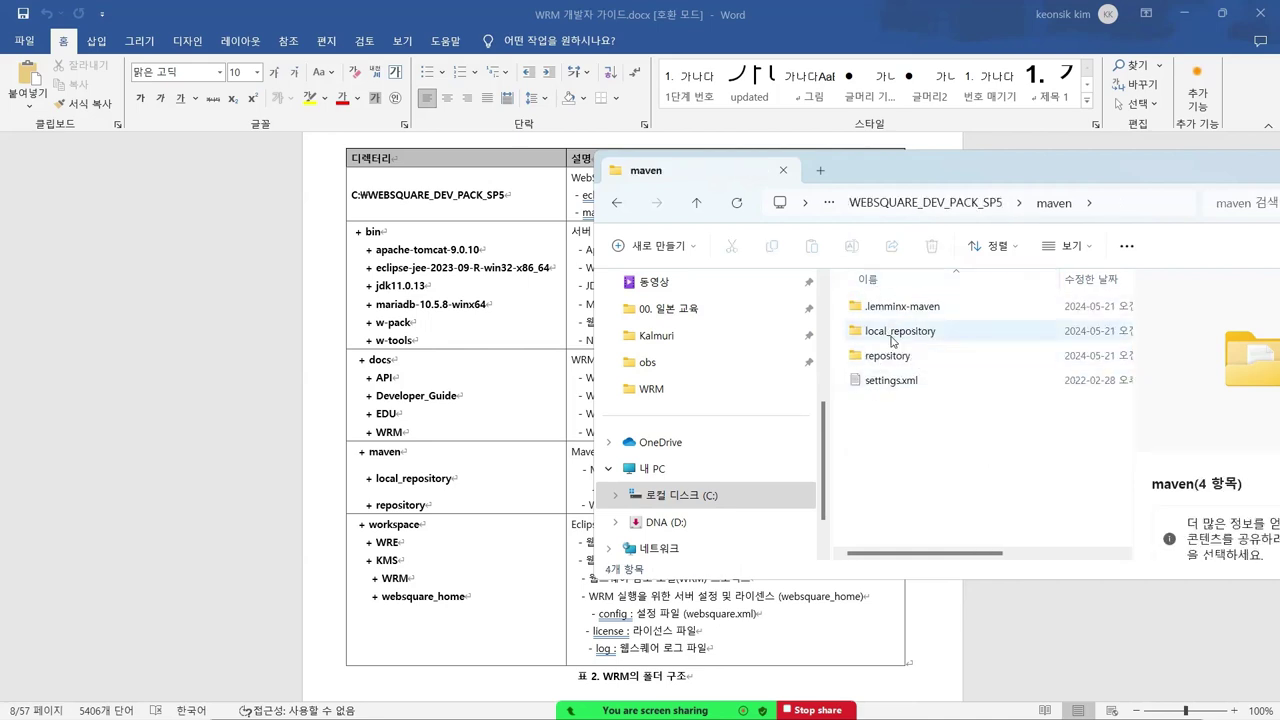
{"action": "double_click", "coordinate": [890, 356]}
{"action": "scroll", "coordinate": [897, 374], "scroll_direction": "down", "scroll_amount": 5}
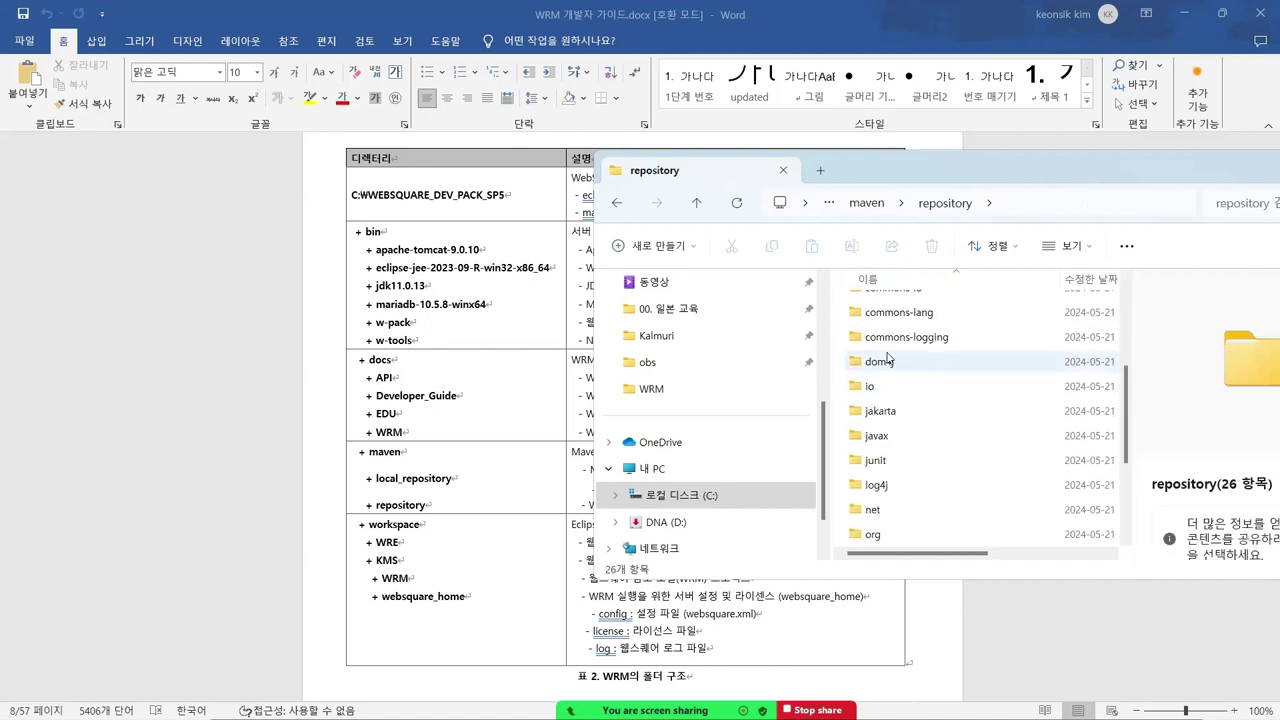
{"action": "scroll", "coordinate": [898, 360], "scroll_direction": "up", "scroll_amount": 5}
{"action": "double_click", "coordinate": [897, 331]}
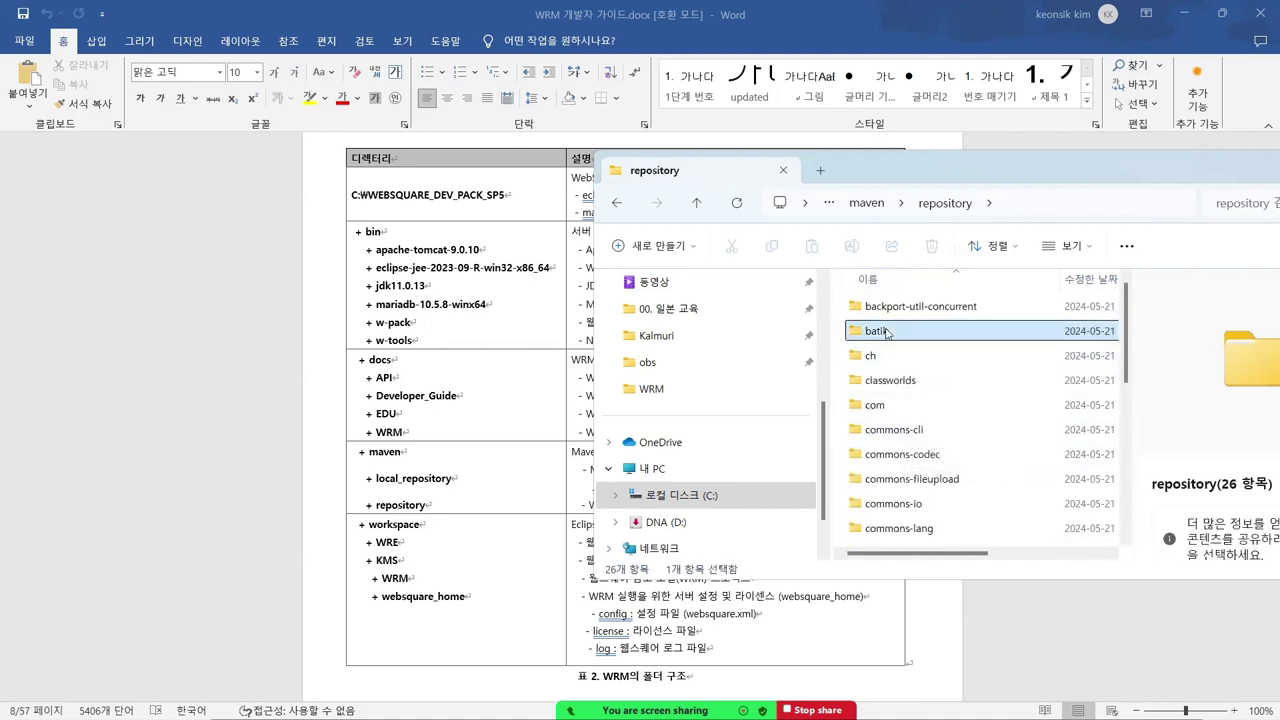
{"action": "double_click", "coordinate": [898, 308]}
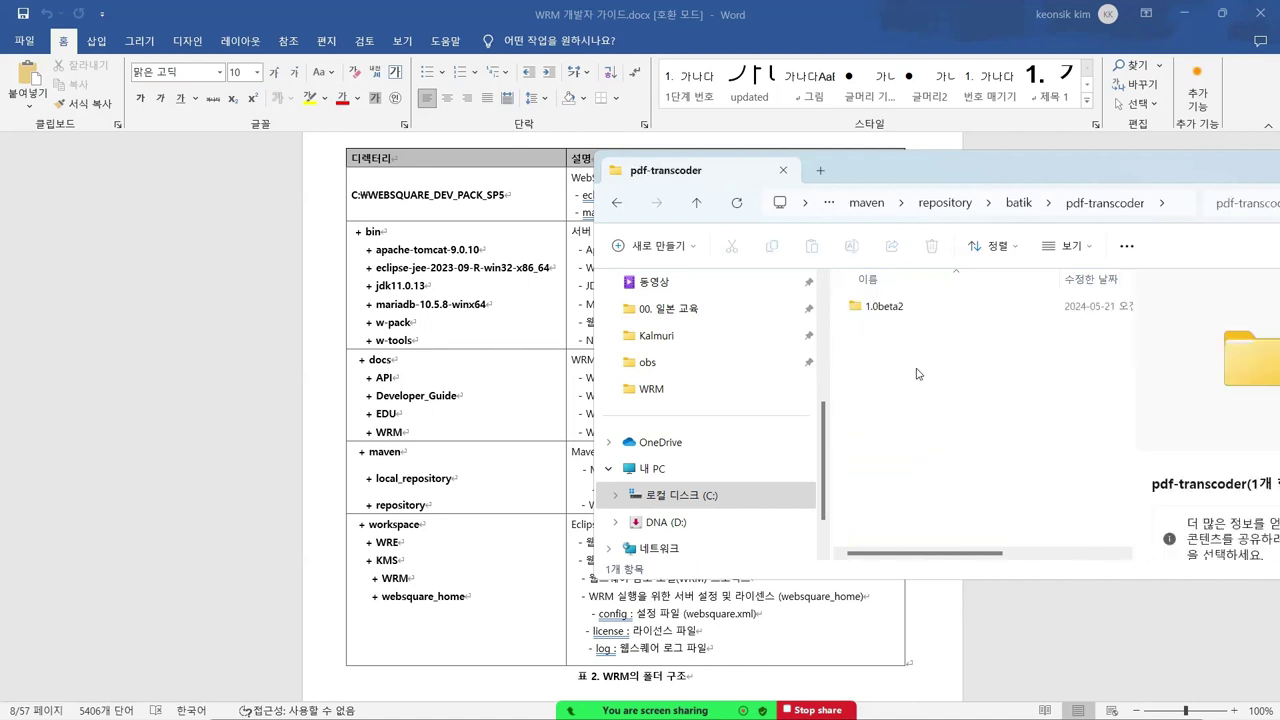
{"action": "double_click", "coordinate": [900, 306]}
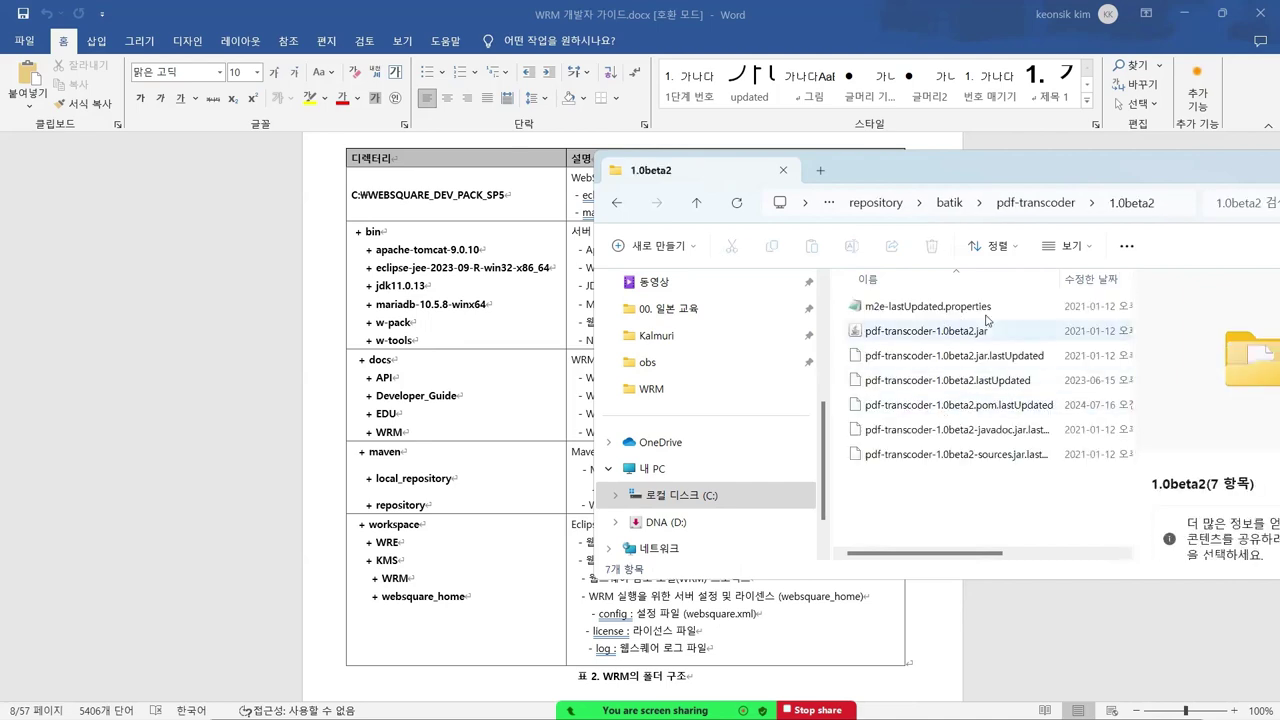
{"action": "left_click", "coordinate": [882, 204]}
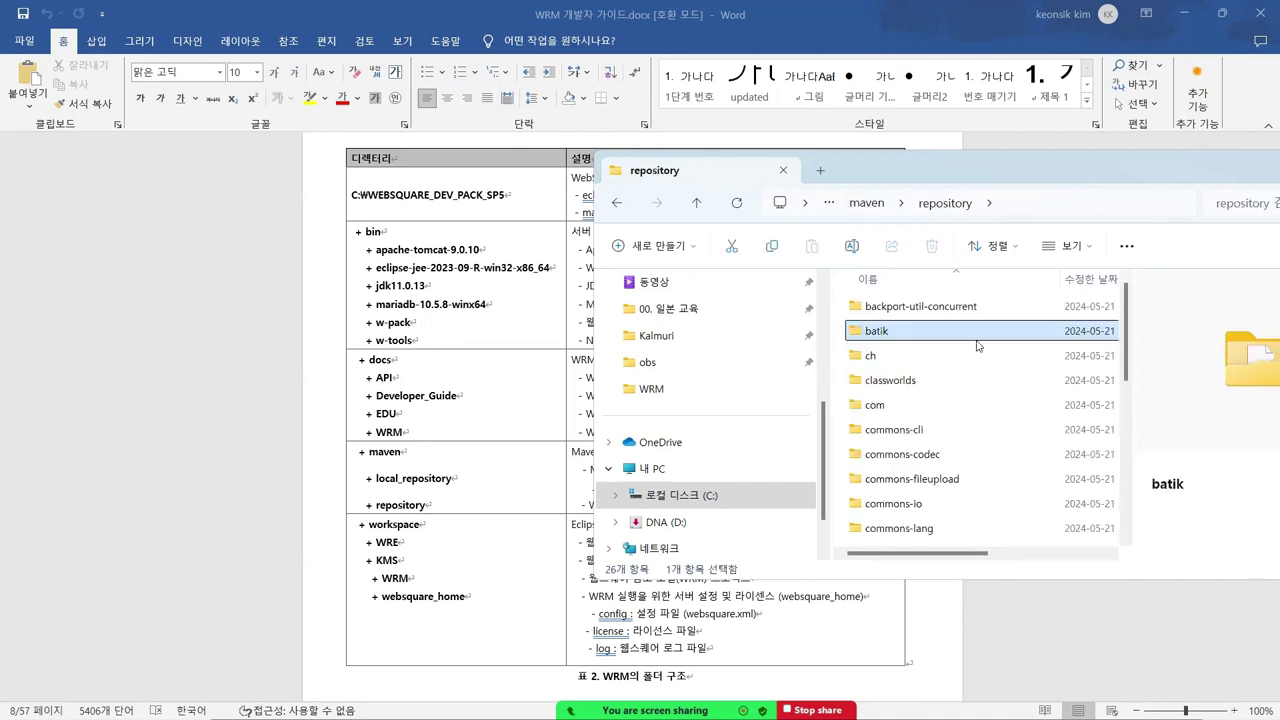
{"action": "left_click", "coordinate": [869, 205]}
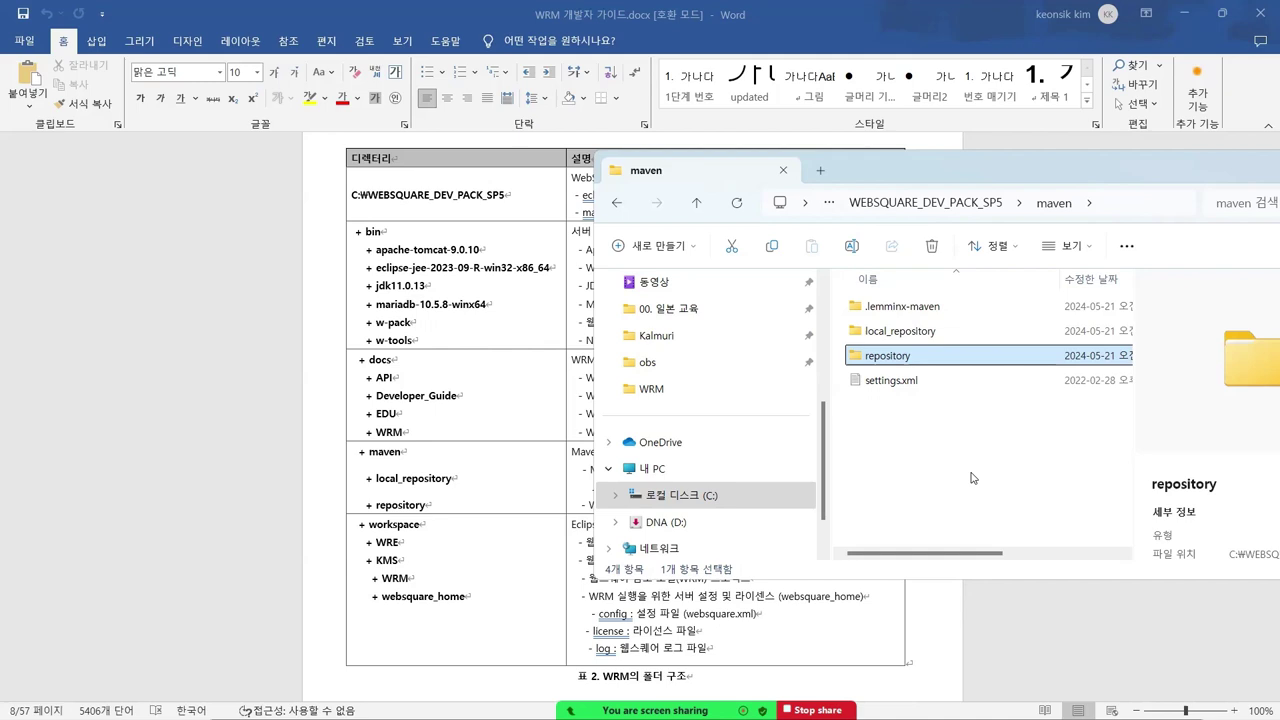
{"action": "key", "text": "alt+Tab"}
{"action": "key", "text": "alt+Tab"}
{"action": "key", "text": "alt+Tab"}
{"action": "key", "text": "alt+Tab"}
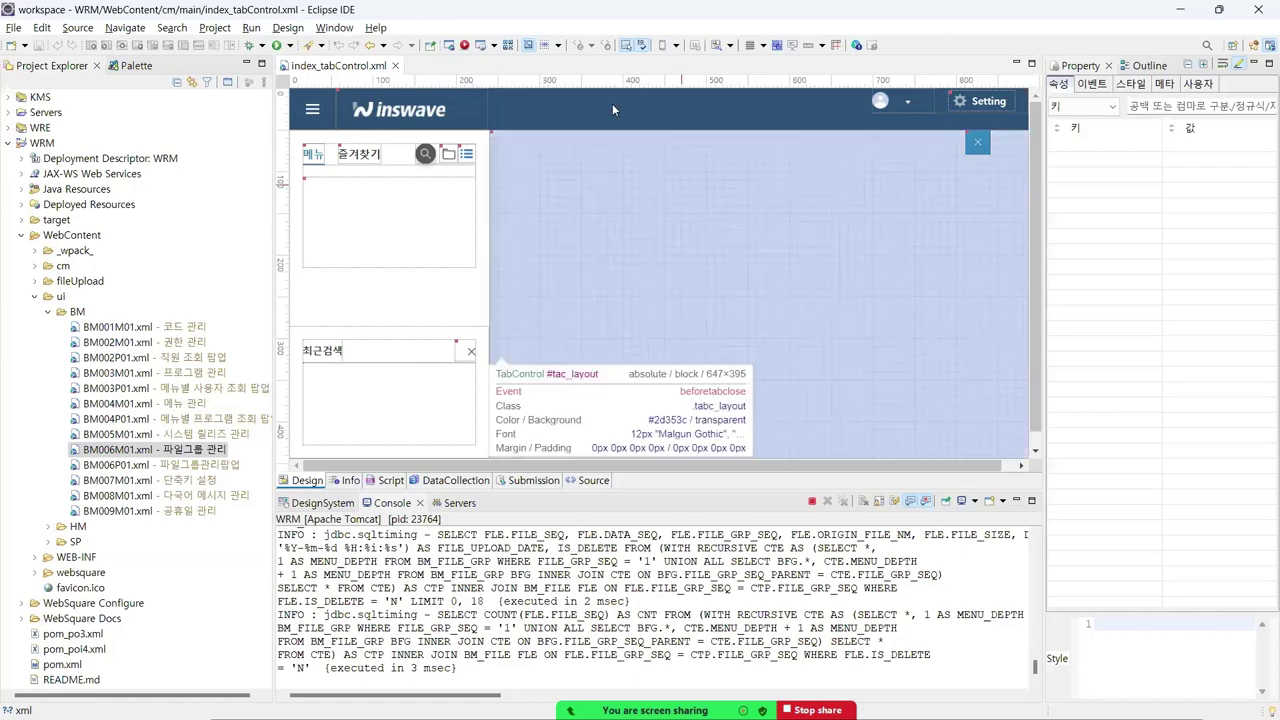
- Open Preferences > Maven > User Settings and widen it to read the settings.xml path
{"action": "left_click", "coordinate": [334, 28]}
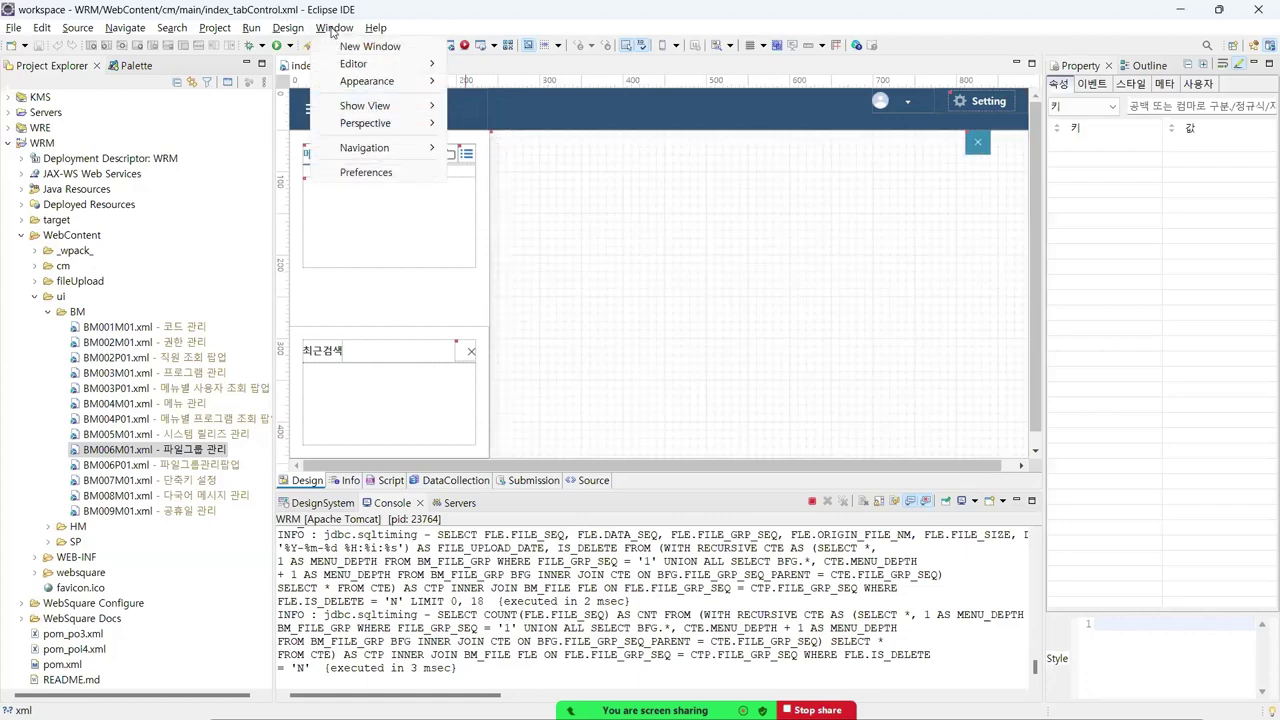
{"action": "left_click", "coordinate": [364, 173]}
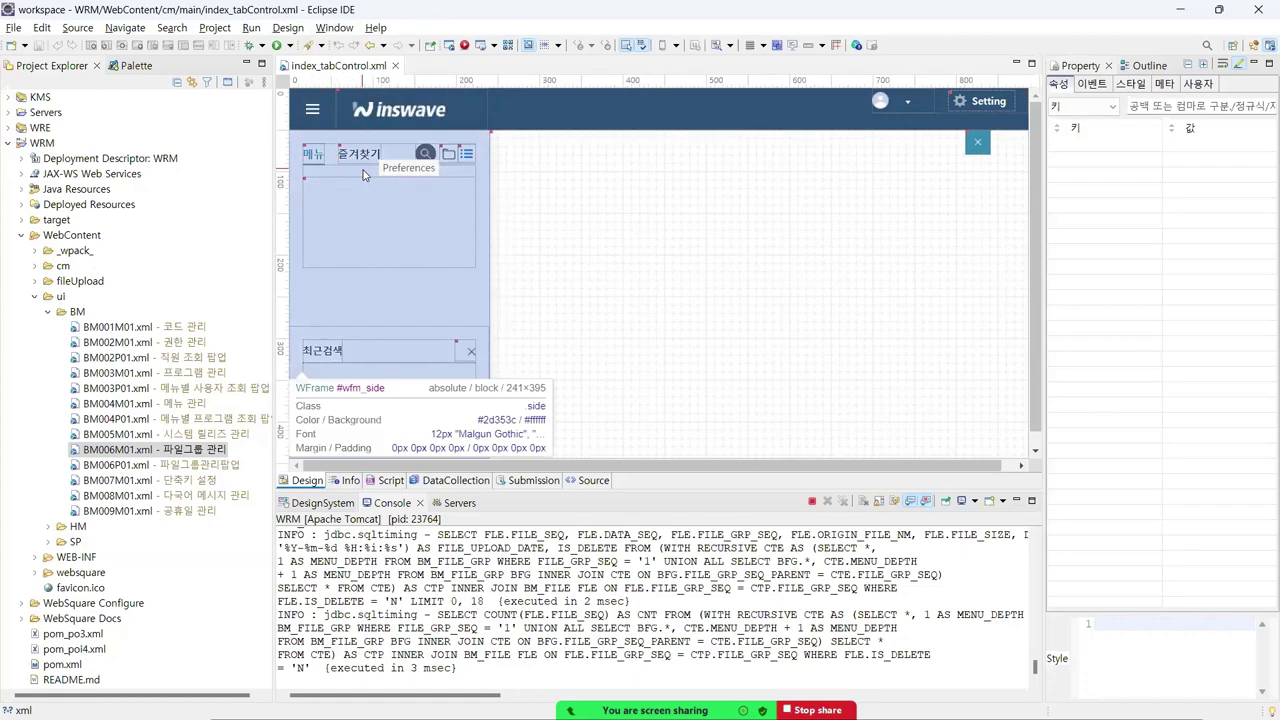
{"action": "type", "text": "maven"}
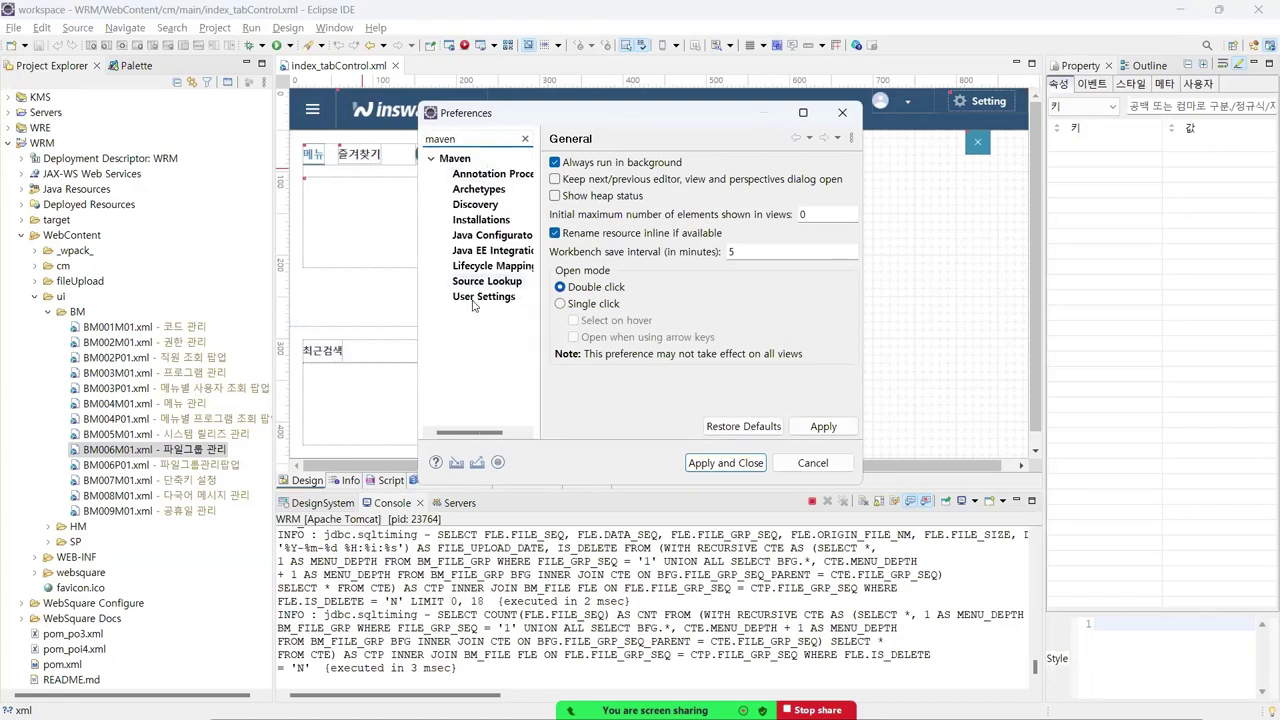
{"action": "left_click", "coordinate": [474, 298]}
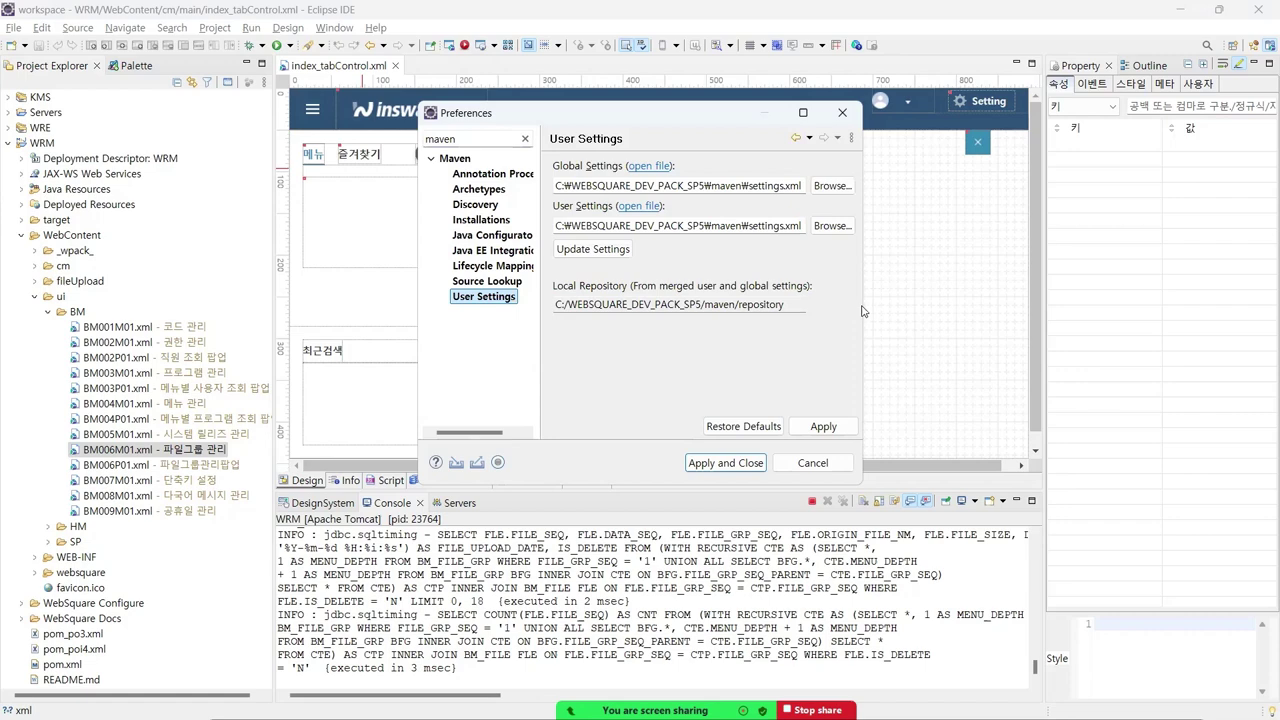
{"action": "left_click_drag", "start_coordinate": [857, 311], "coordinate": [960, 305]}
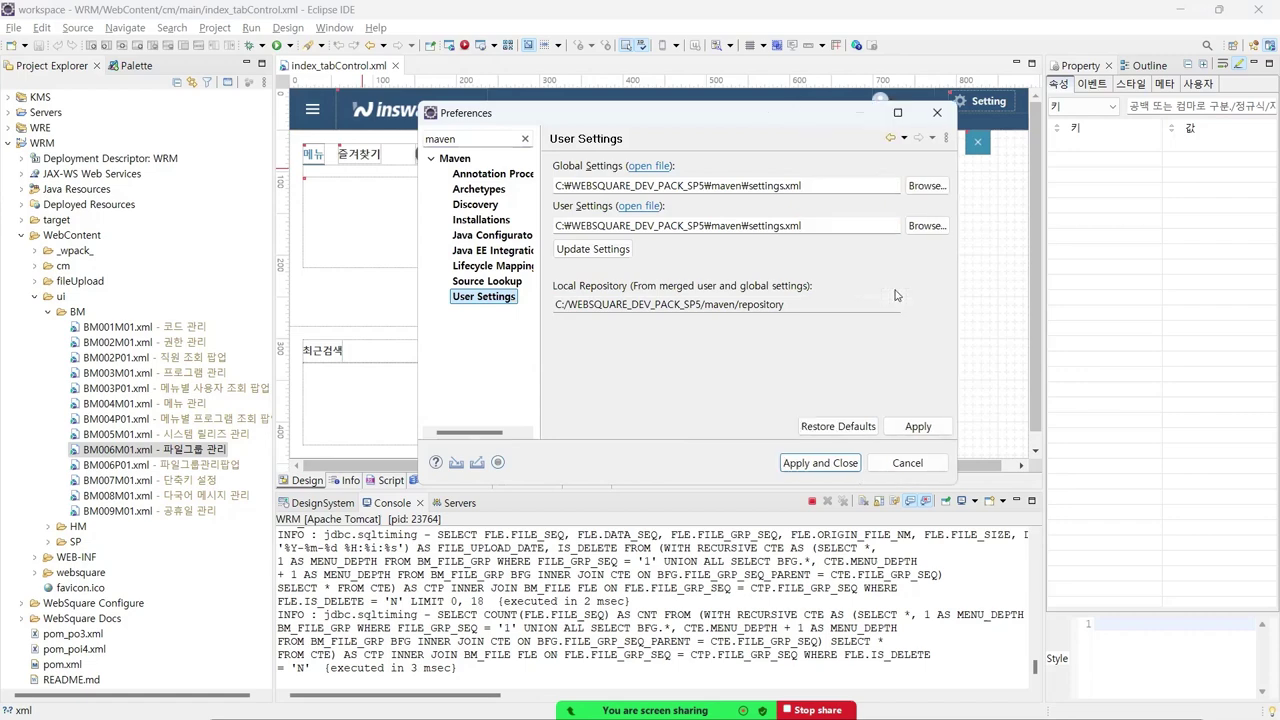
{"action": "left_click_drag", "start_coordinate": [572, 186], "coordinate": [741, 186]}
{"action": "left_click", "coordinate": [741, 186]}
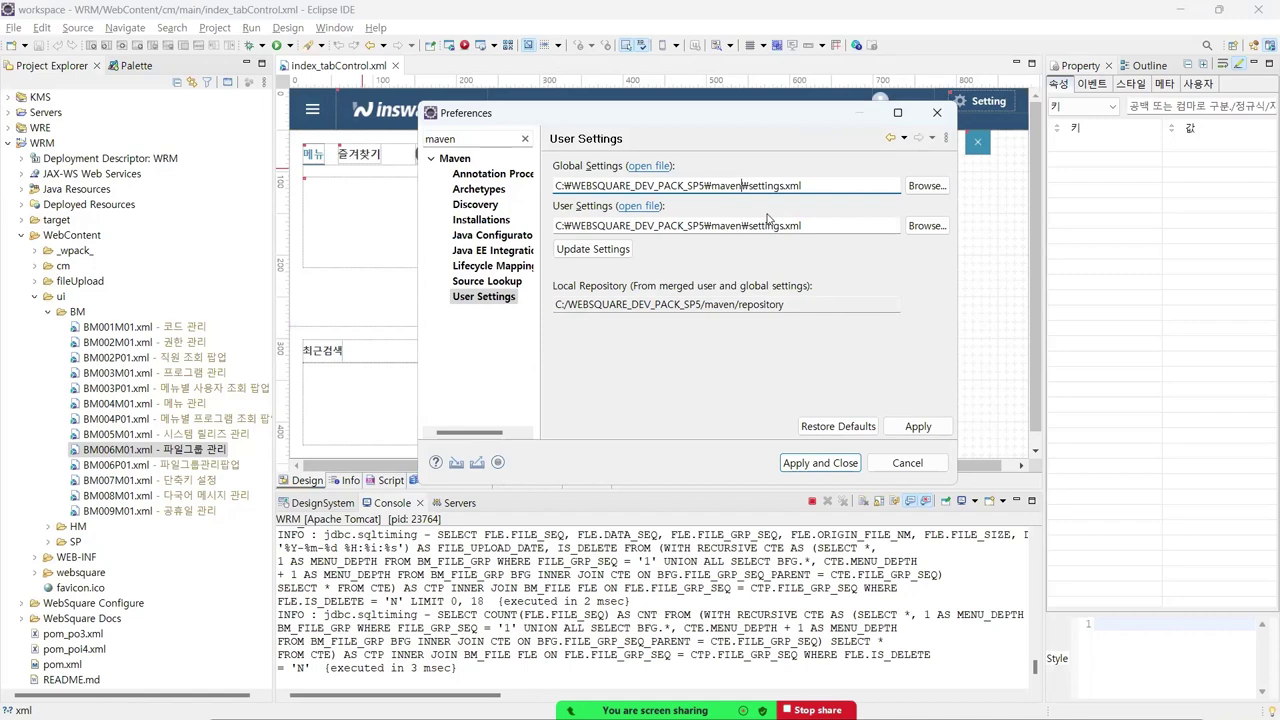
- Check settings.xml and the repository folder in maven on disk, then close Preferences
{"action": "key", "text": "alt+Tab"}
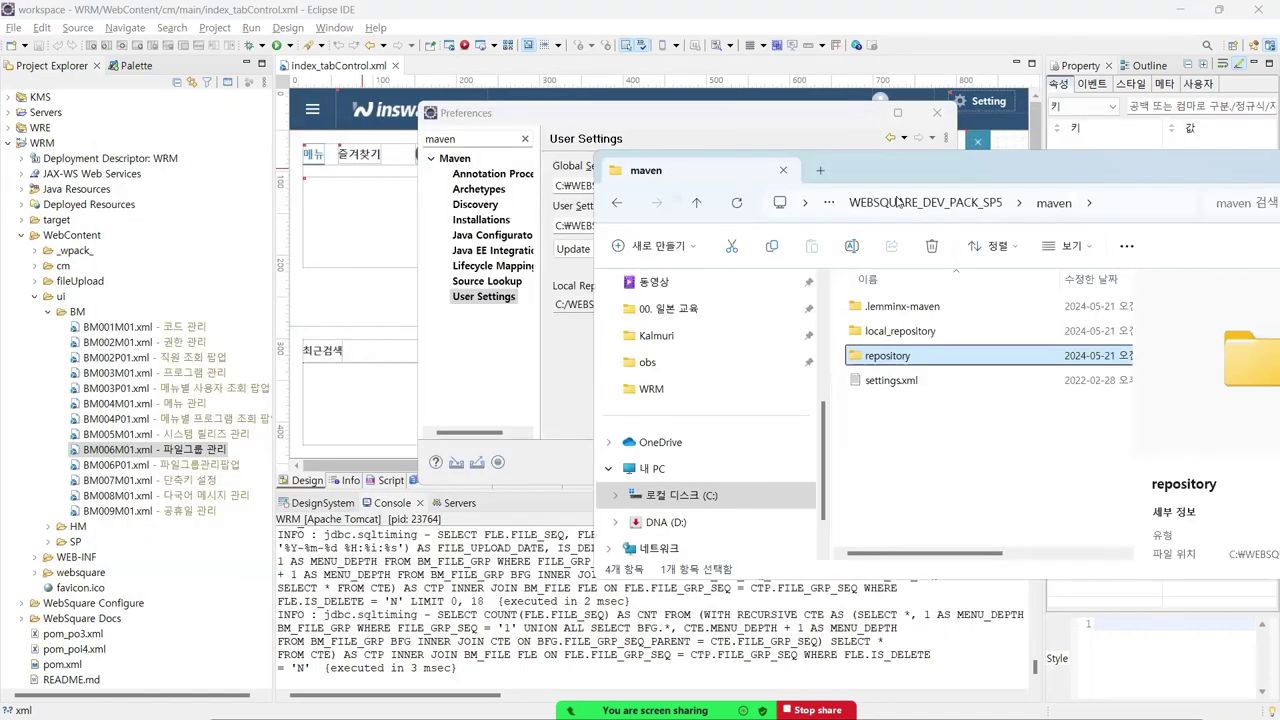
{"action": "left_click_drag", "start_coordinate": [948, 186], "coordinate": [807, 339]}
{"action": "left_click", "coordinate": [1040, 367]}
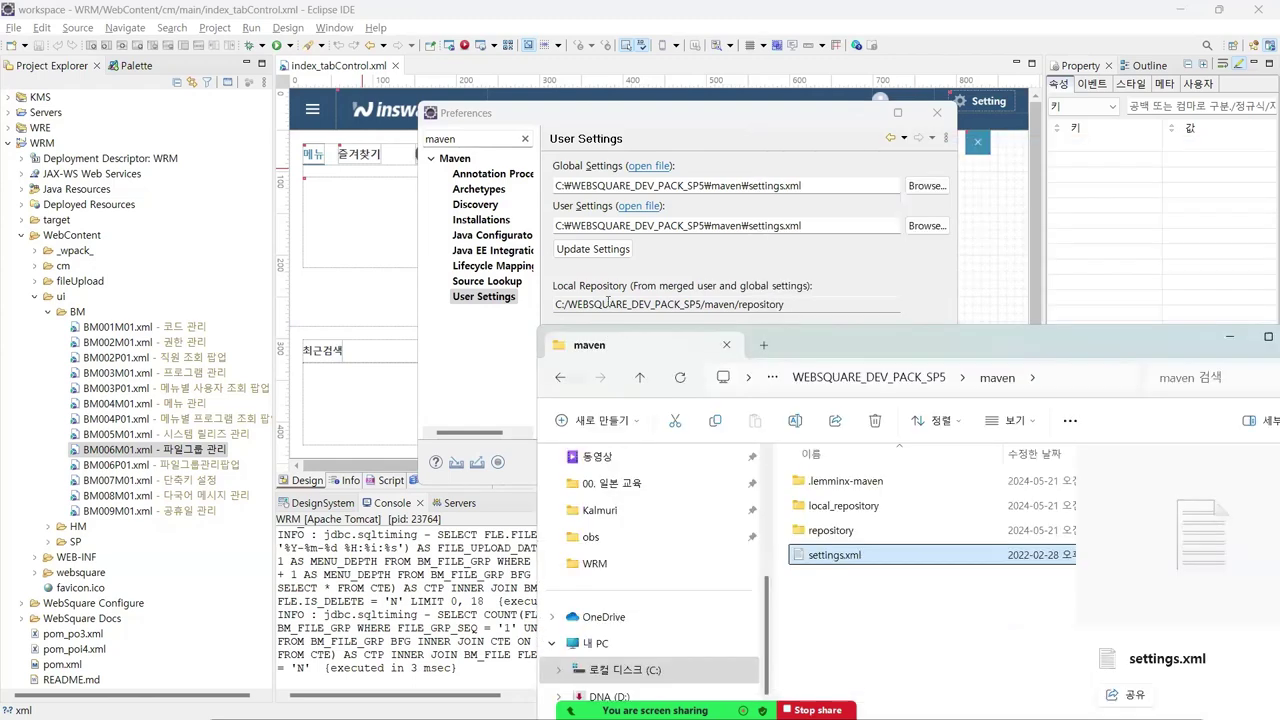
{"action": "left_click", "coordinate": [827, 531]}
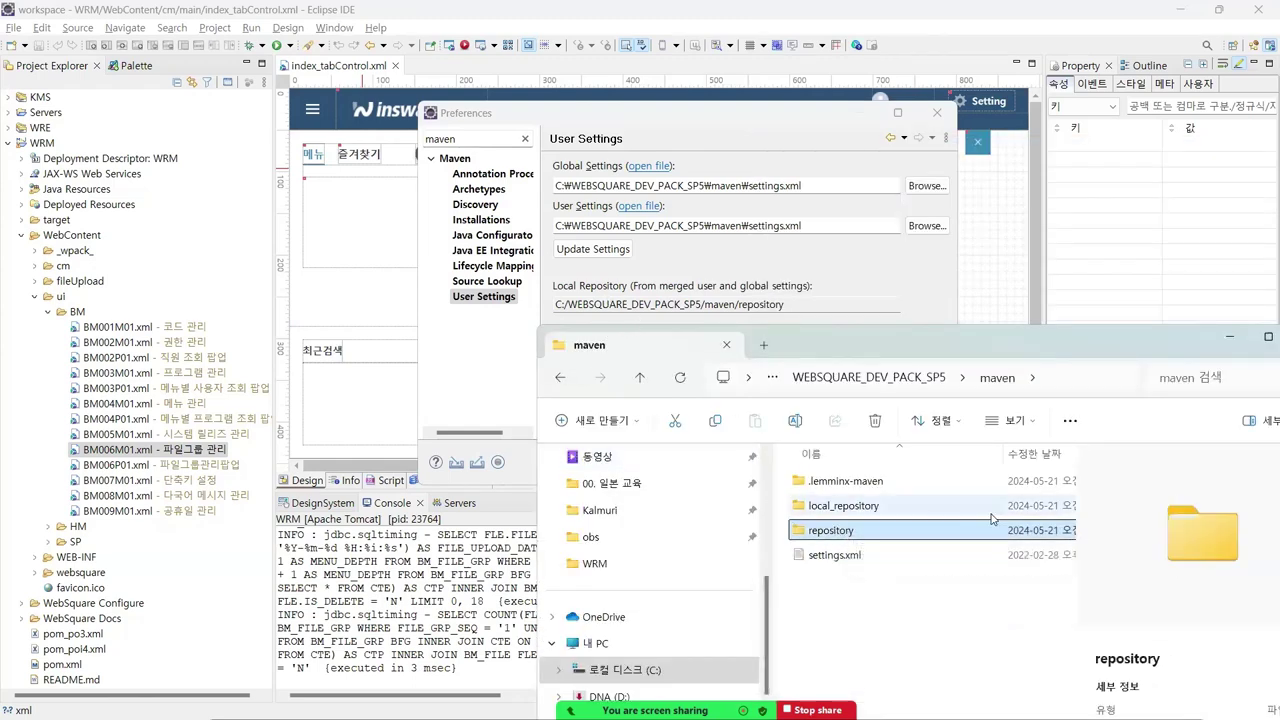
{"action": "left_click_drag", "start_coordinate": [967, 344], "coordinate": [789, 162]}
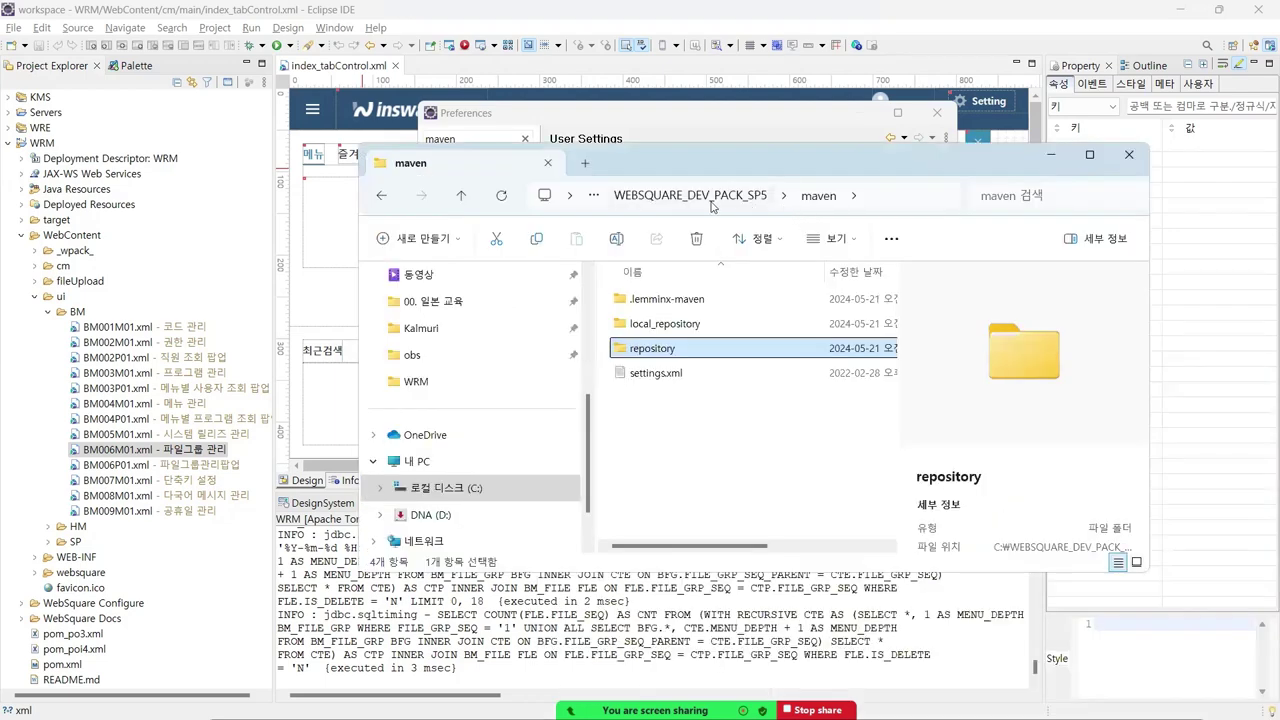
{"action": "left_click", "coordinate": [714, 205]}
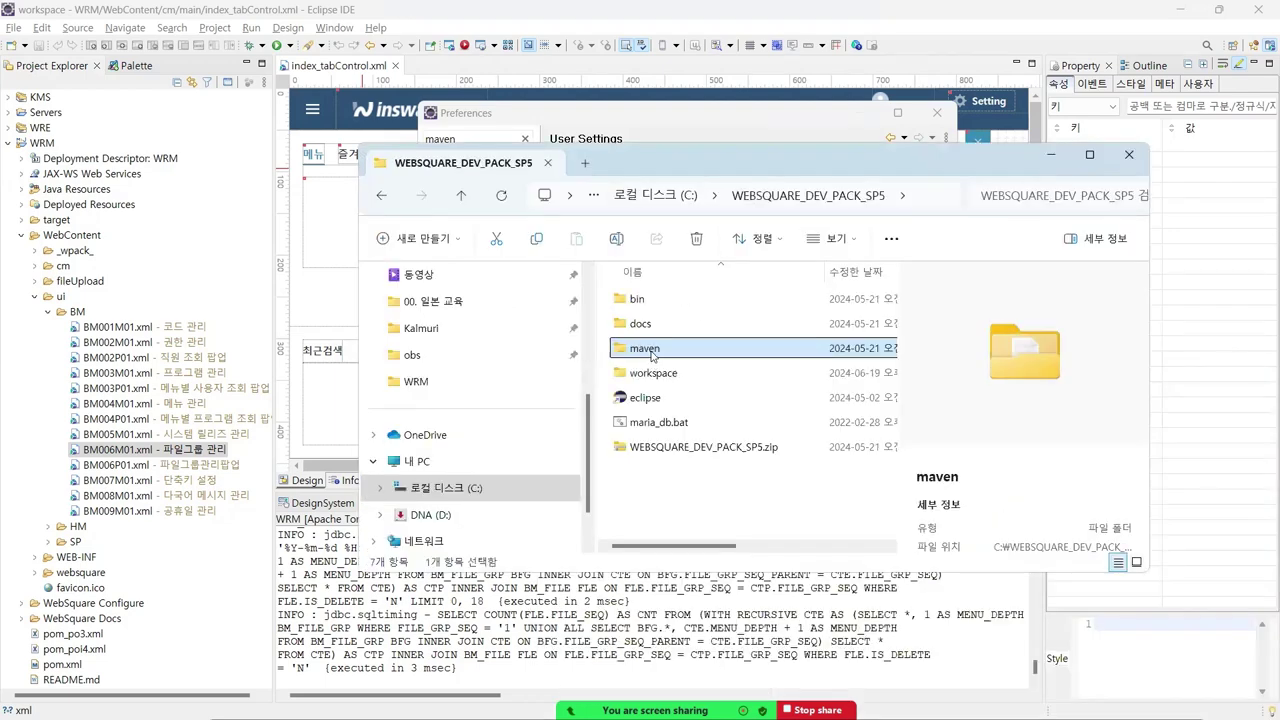
{"action": "left_click", "coordinate": [1052, 157]}
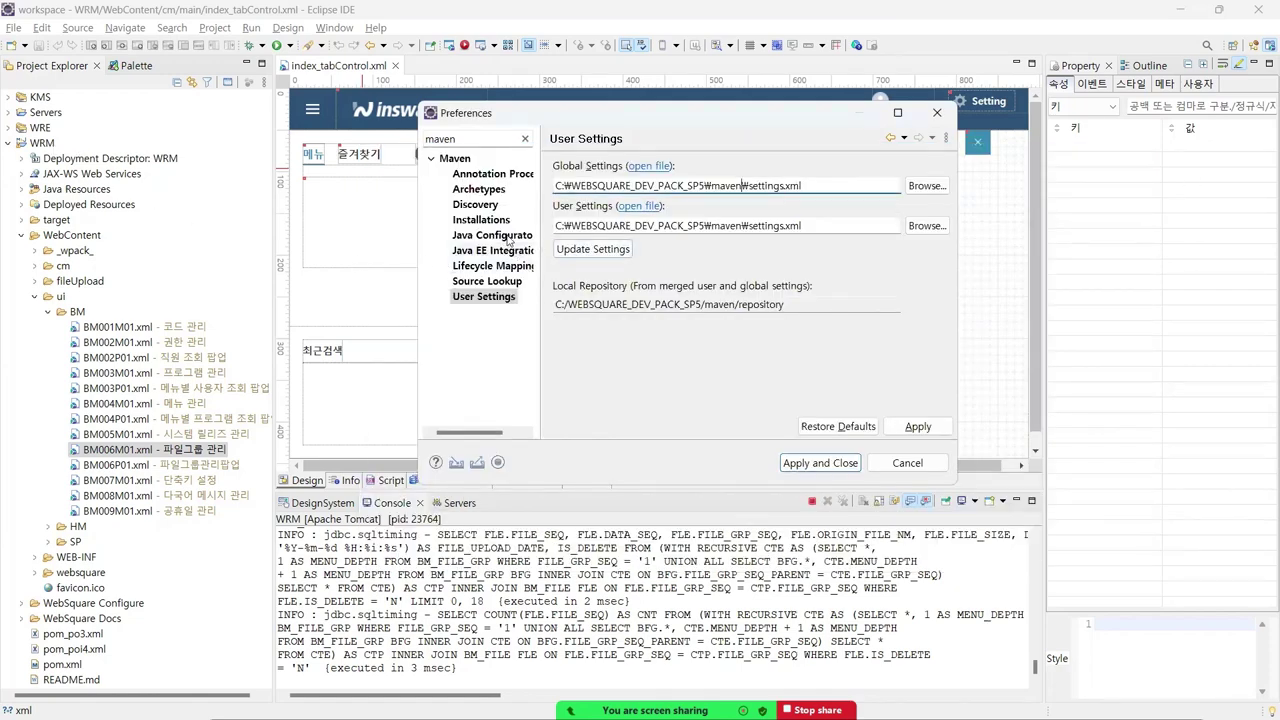
{"action": "left_click", "coordinate": [937, 113]}
- Collapse the ui folder and expand WebContent's WEB-INF folder in Project Explorer
{"action": "left_click", "coordinate": [34, 296]}
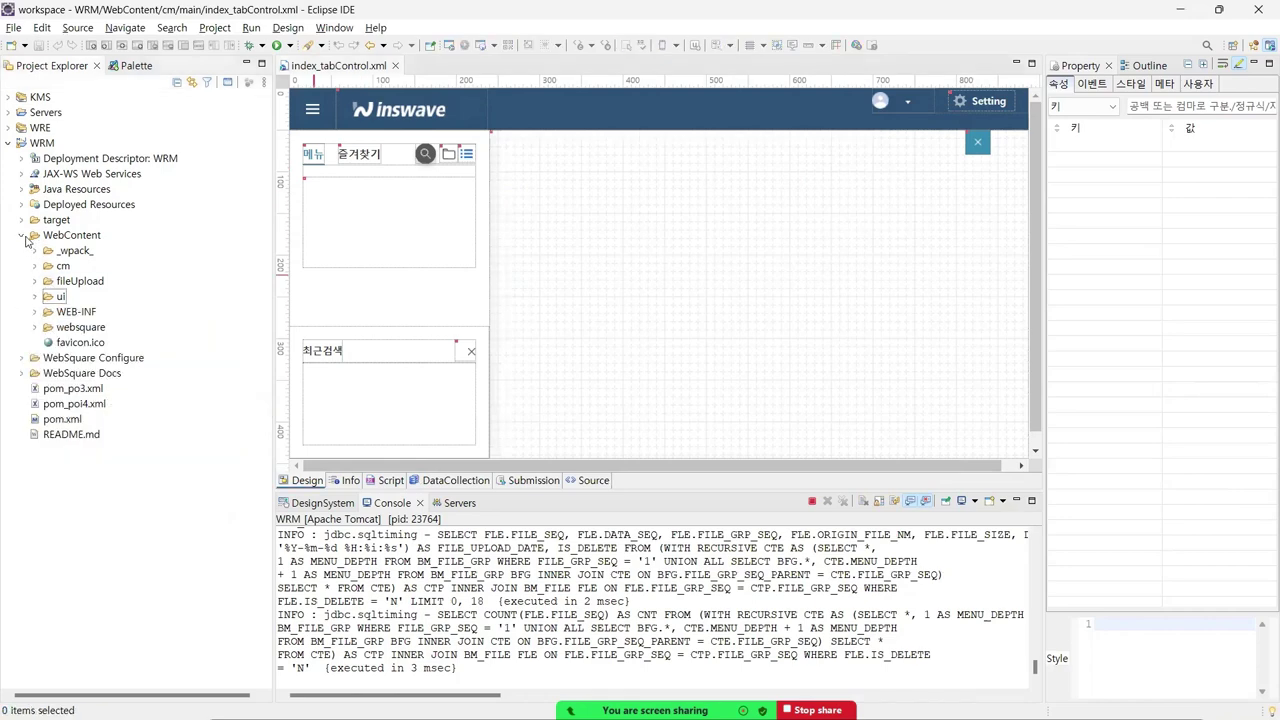
{"action": "left_click", "coordinate": [71, 237]}
{"action": "left_click", "coordinate": [60, 312]}
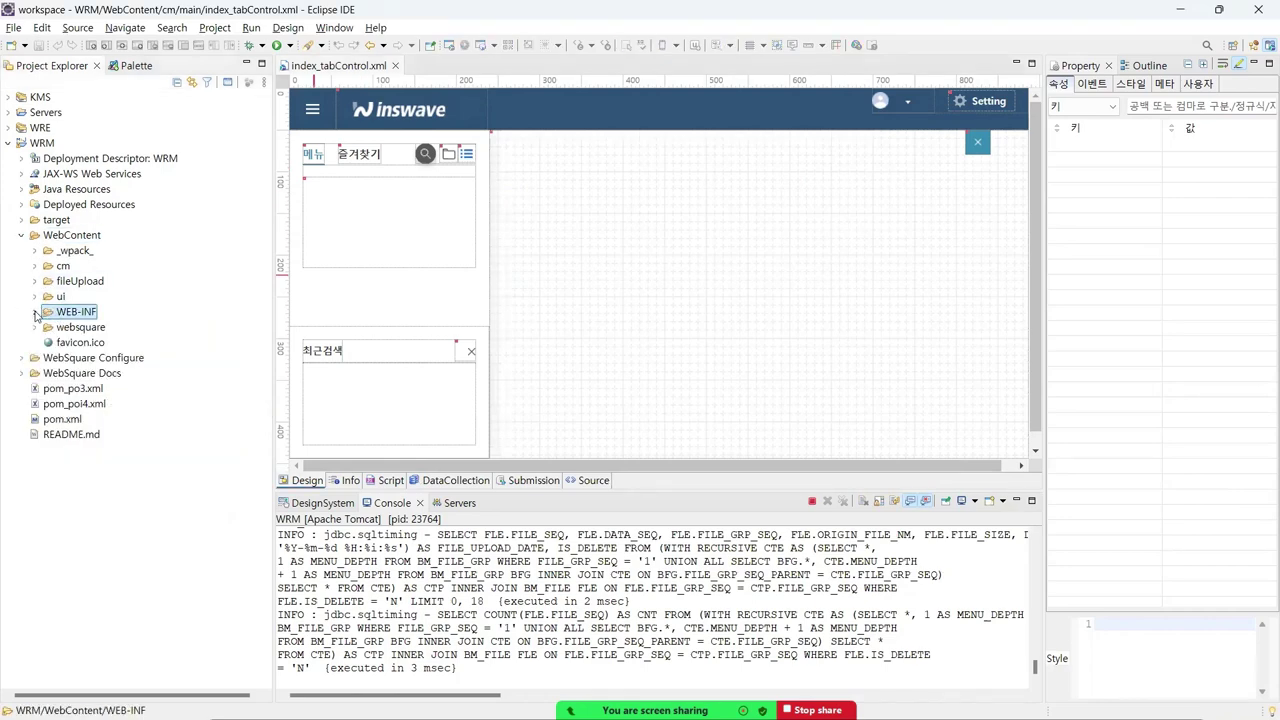
{"action": "left_click", "coordinate": [35, 313]}
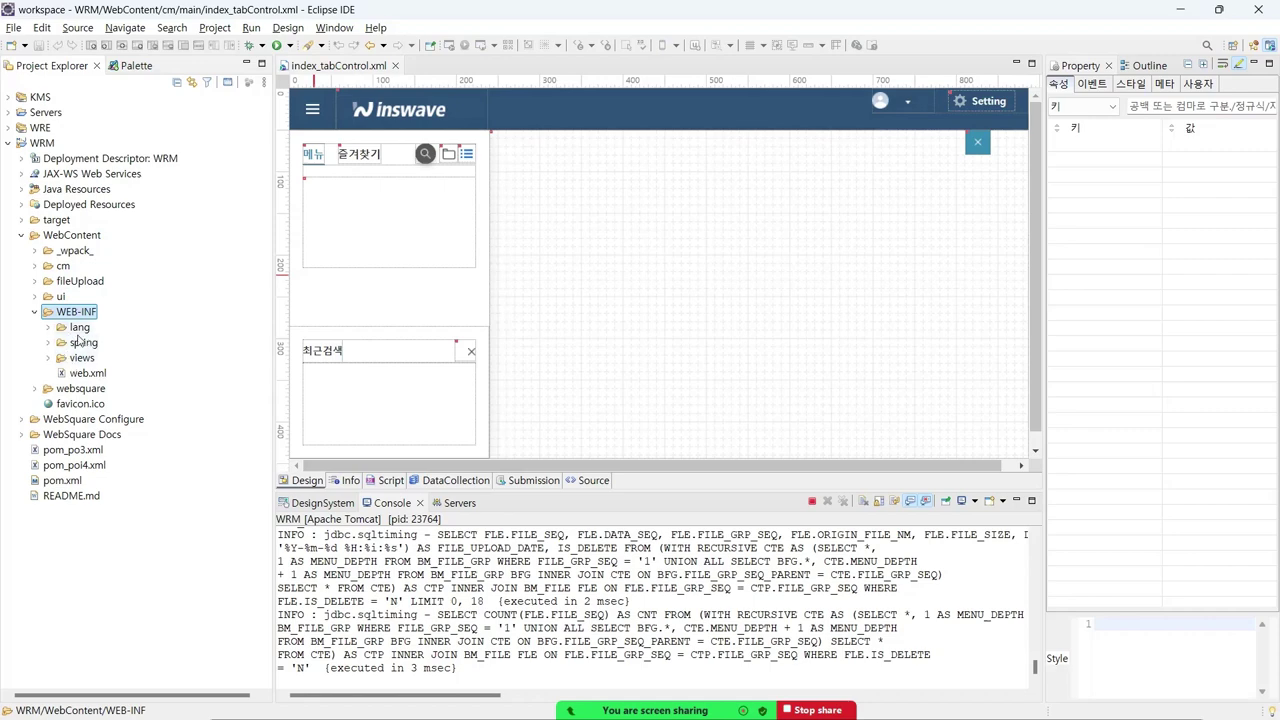
- Open the WRM project's pom.xml, scroll through its dependency list, and close it
{"action": "left_click", "coordinate": [63, 481]}
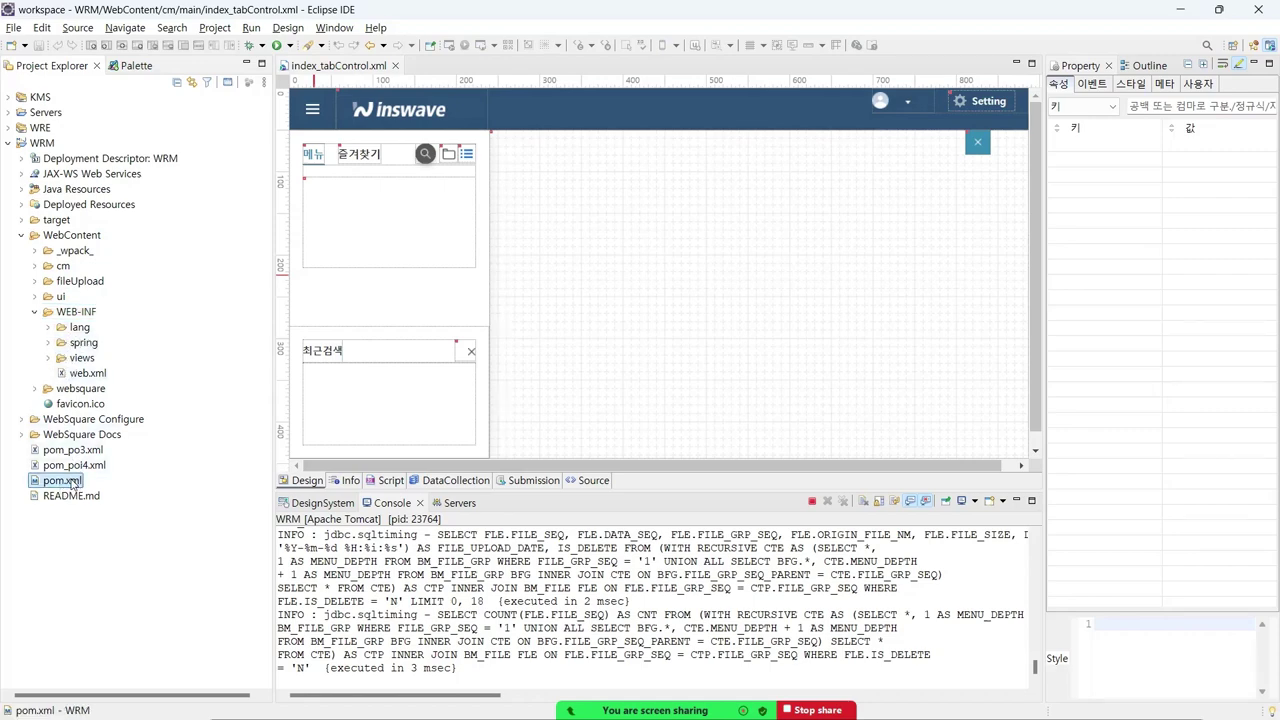
{"action": "double_click", "coordinate": [72, 484]}
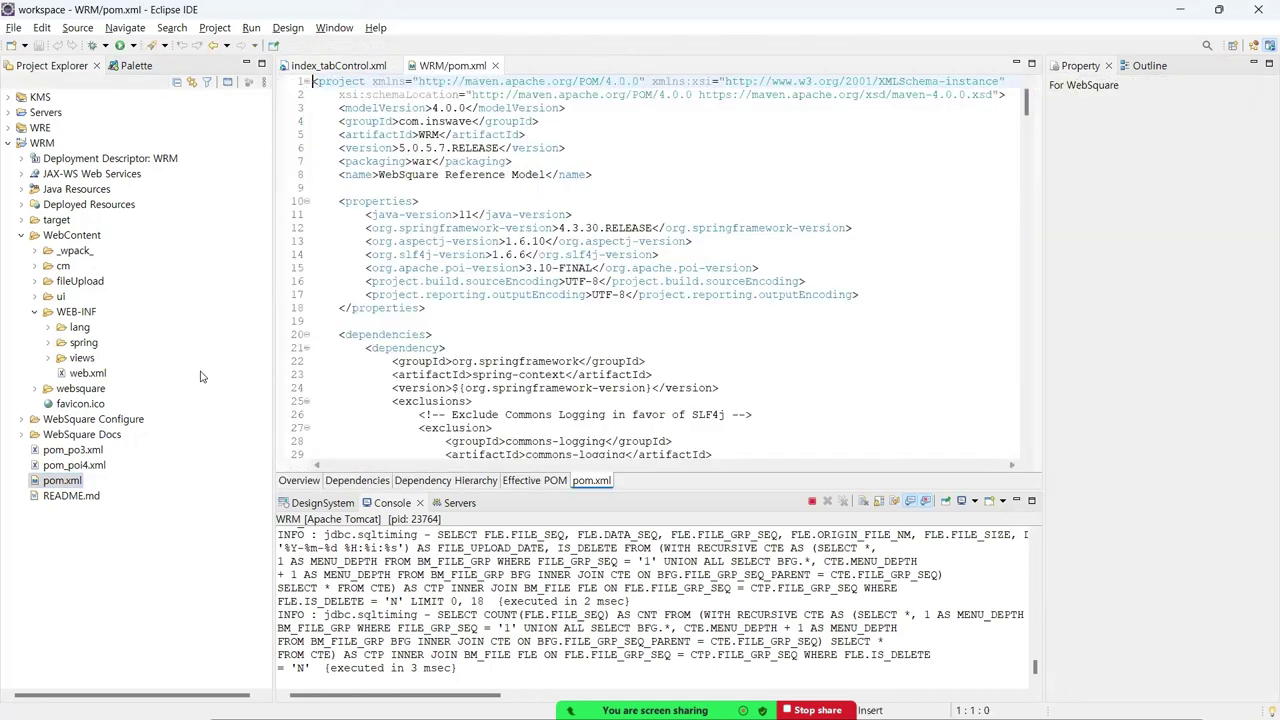
{"action": "key", "text": "ctrl+Down"}
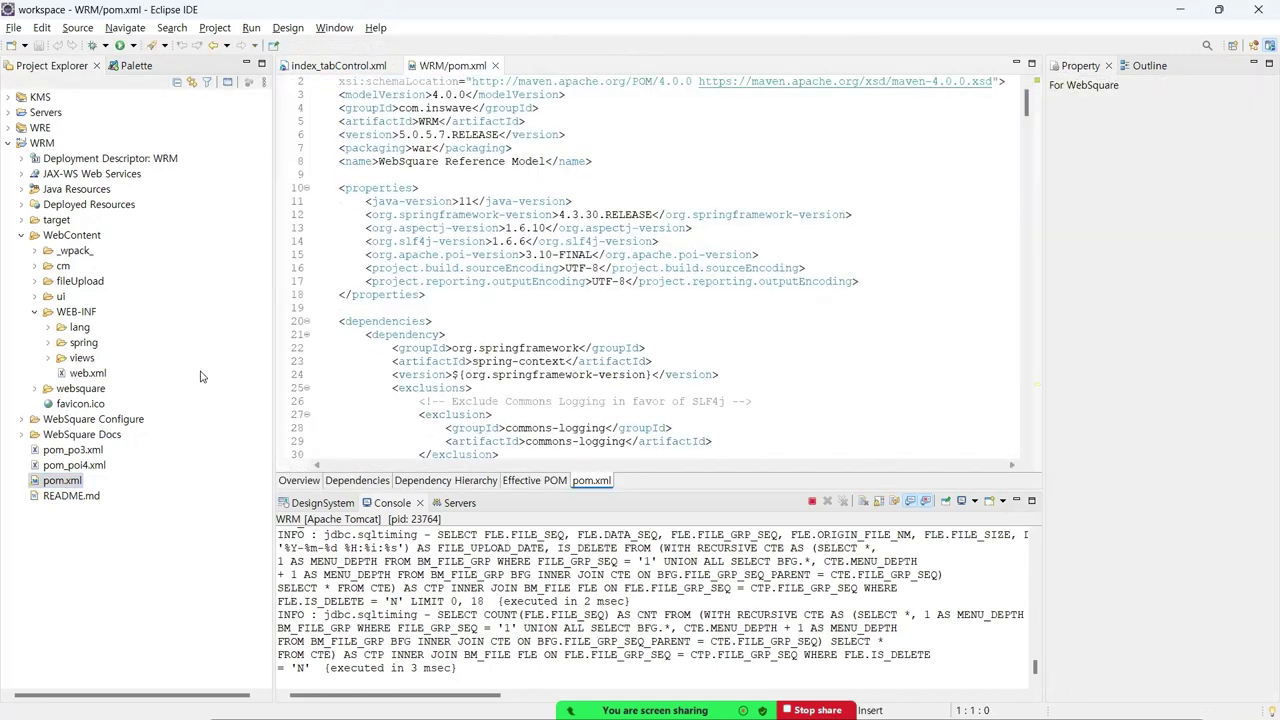
{"action": "scroll", "coordinate": [434, 268], "scroll_direction": "down", "scroll_amount": 20}
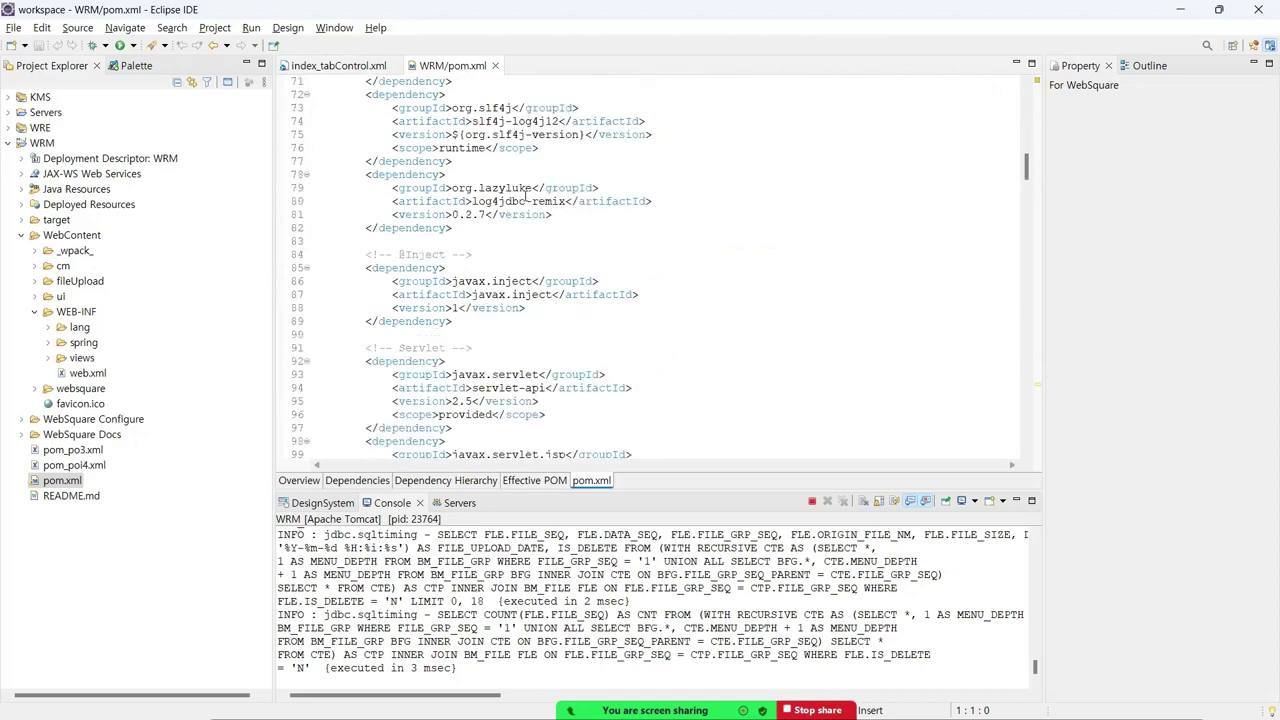
{"action": "scroll", "coordinate": [528, 194], "scroll_direction": "down", "scroll_amount": 20}
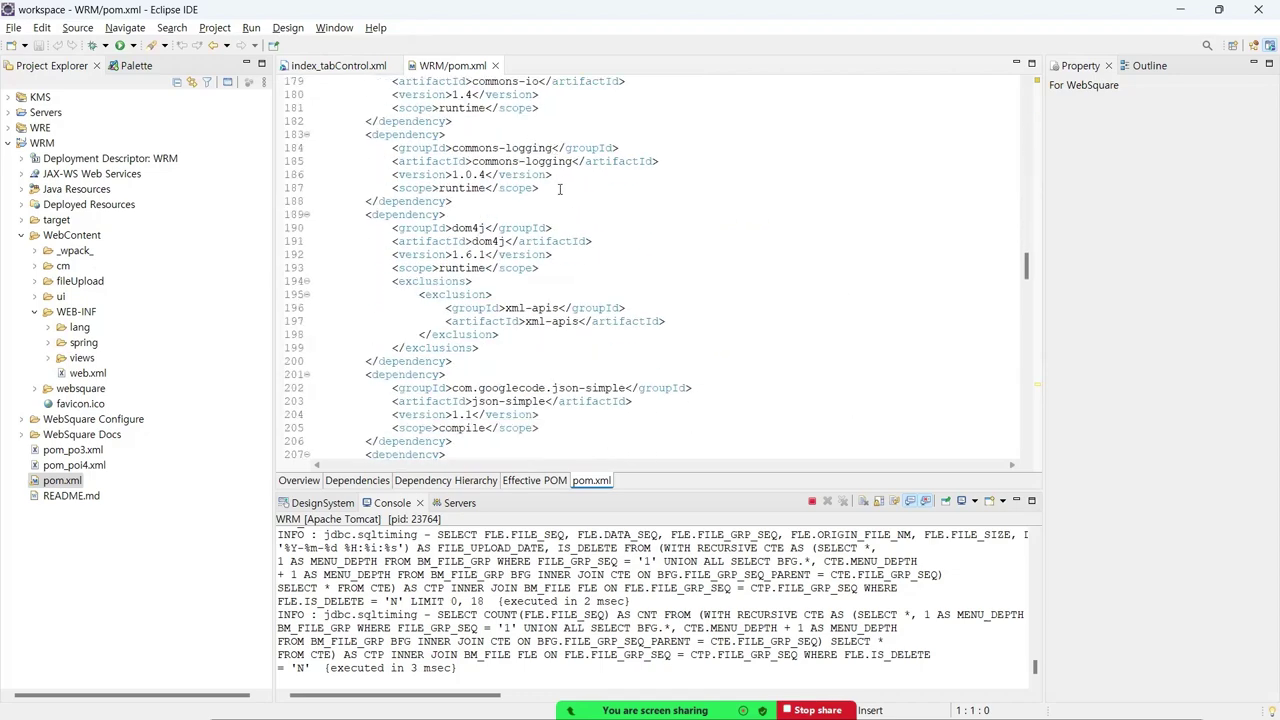
{"action": "left_click", "coordinate": [494, 65]}
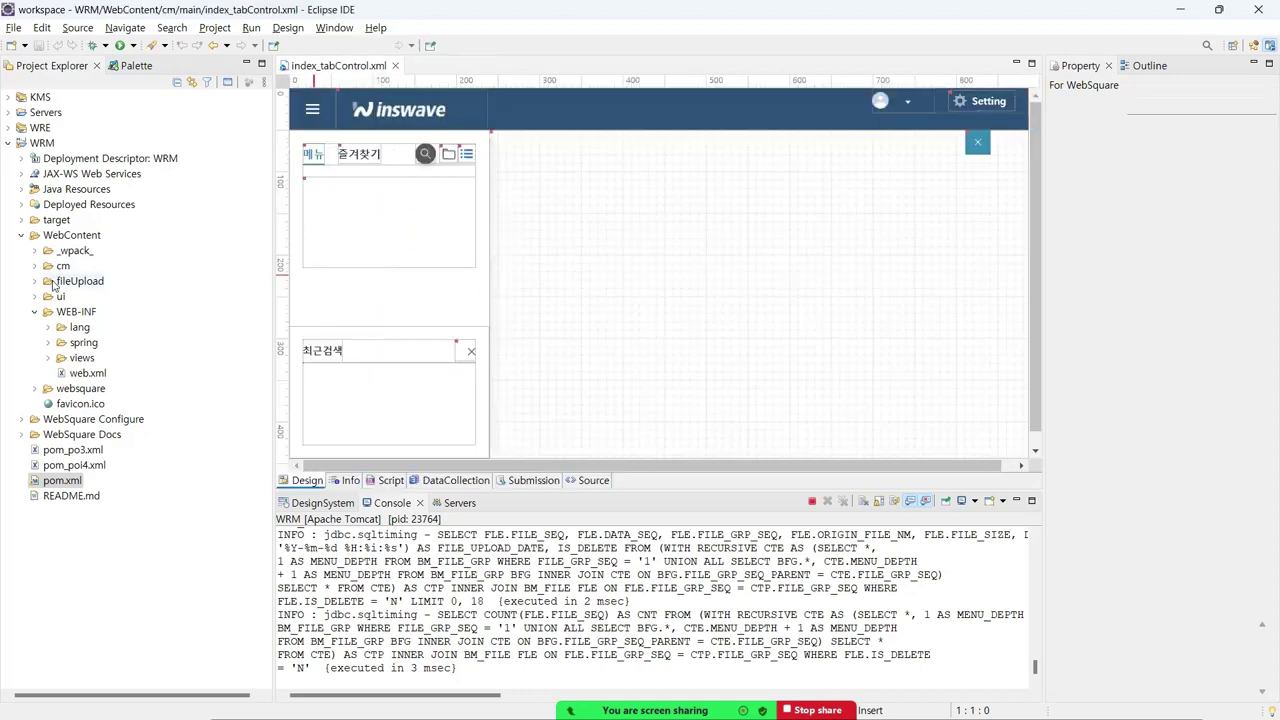
- Reselect the WRM project and its pom.xml, then return to the developer guide in Word
{"action": "left_click", "coordinate": [45, 146]}
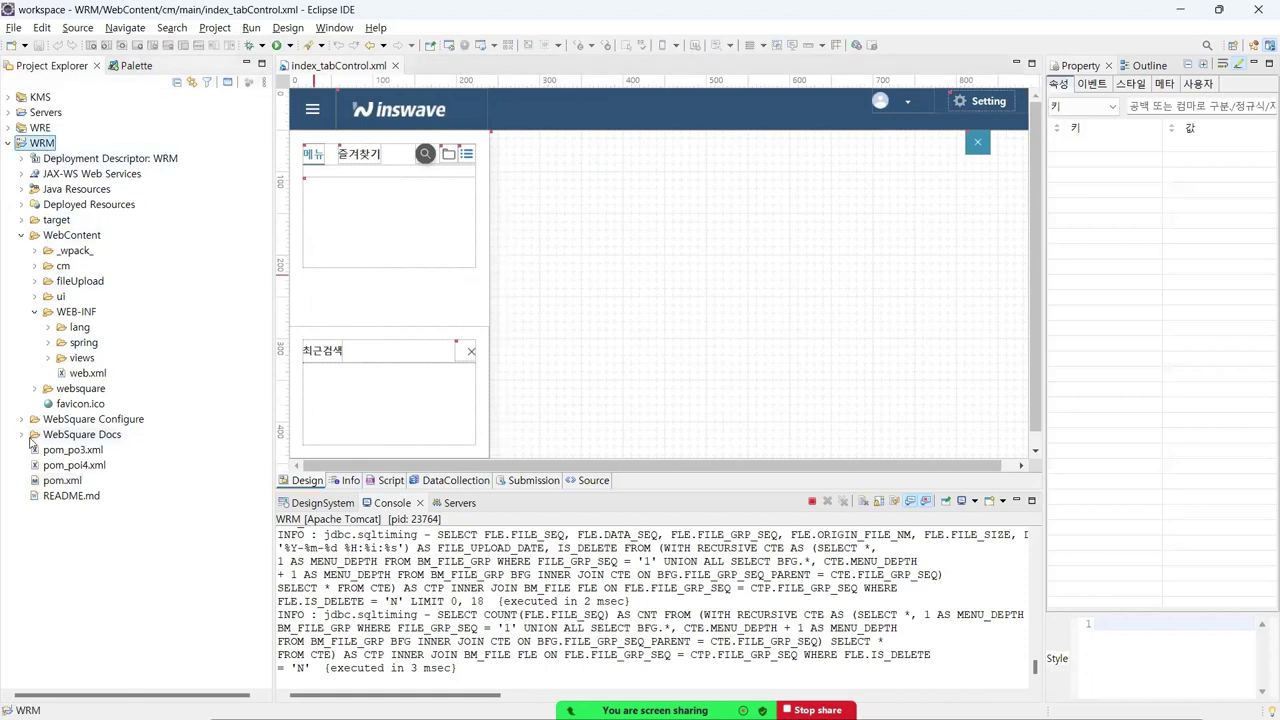
{"action": "left_click", "coordinate": [40, 482]}
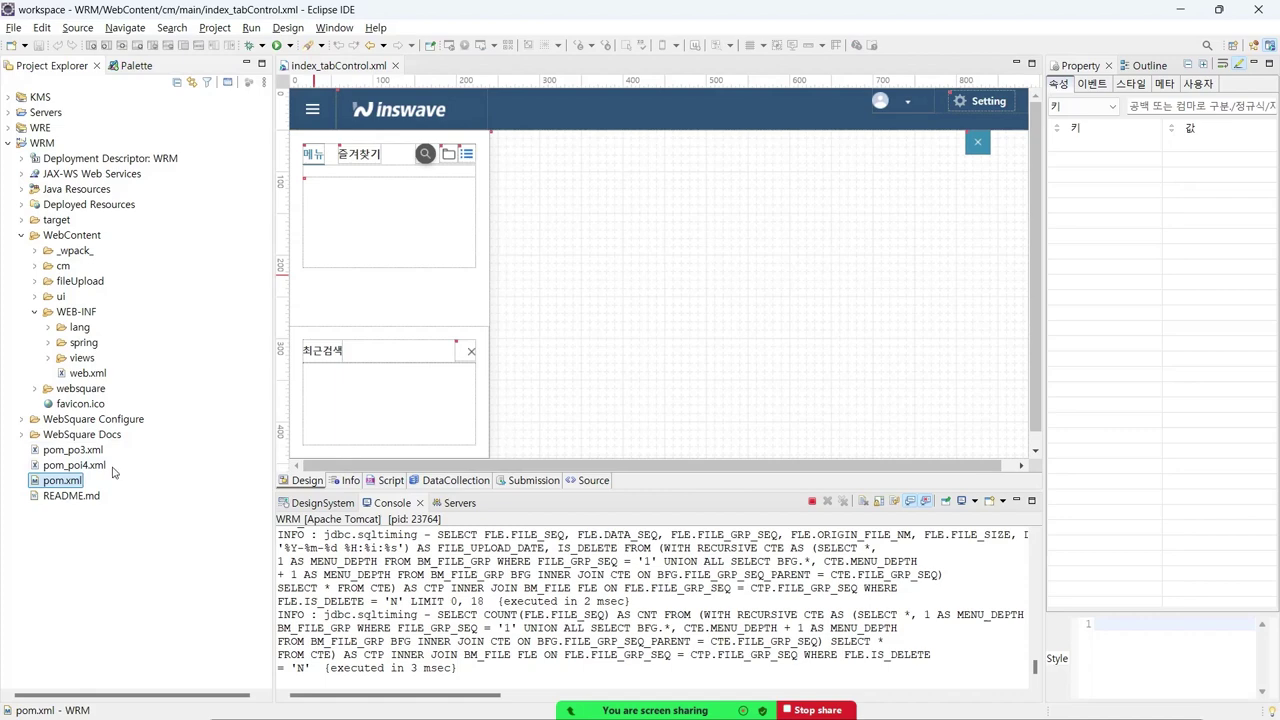
{"action": "key", "text": "alt+Tab"}
{"action": "key", "text": "alt+Tab"}
{"action": "key", "text": "alt+Tab"}
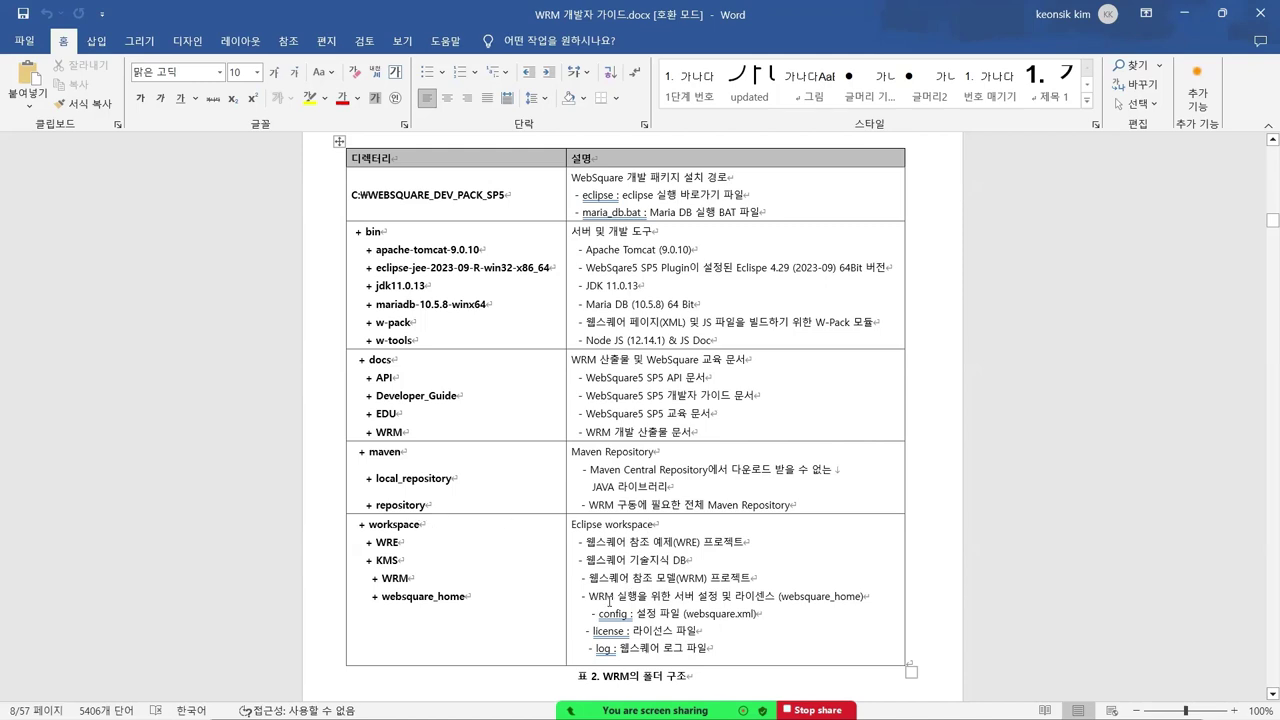
- Highlight Table 2's workspace lines, including the WRM reference model project line, then switch to the WEBSQUARE_DEV_PACK_SP5 folder
{"action": "left_click_drag", "start_coordinate": [609, 597], "coordinate": [698, 642]}
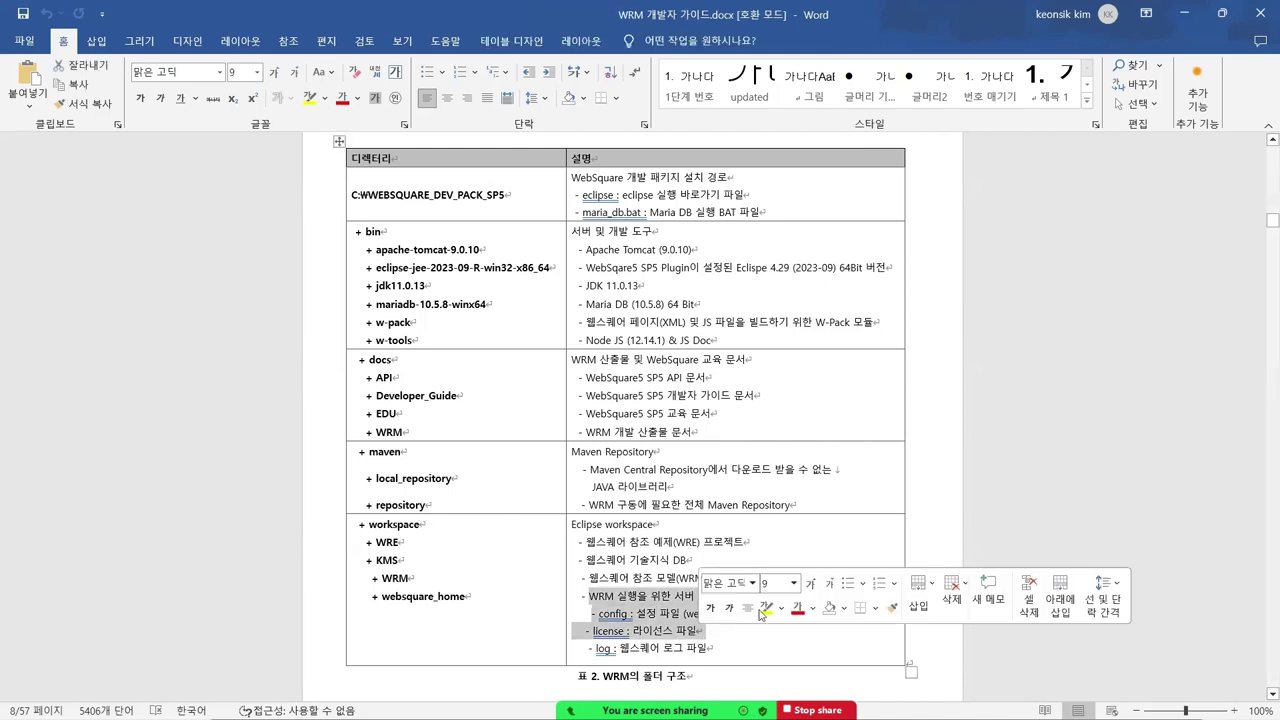
{"action": "left_click", "coordinate": [1070, 382]}
{"action": "left_click", "coordinate": [614, 569]}
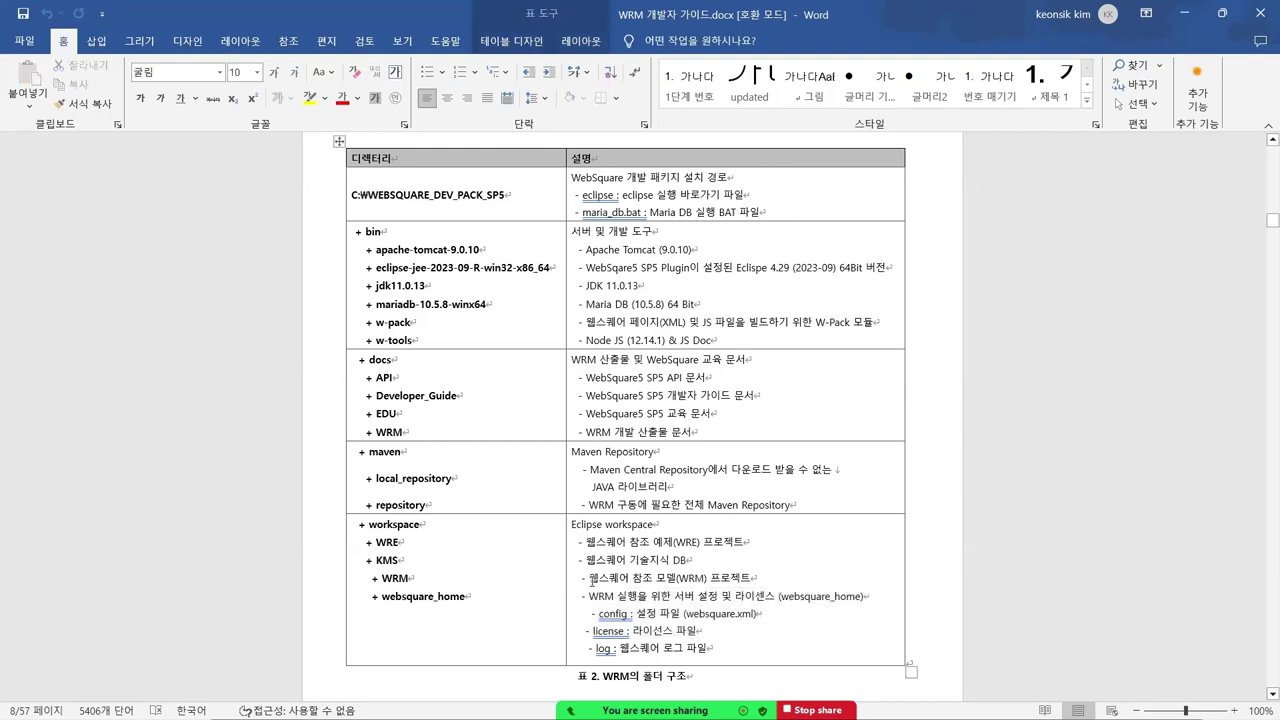
{"action": "left_click_drag", "start_coordinate": [590, 578], "coordinate": [760, 580]}
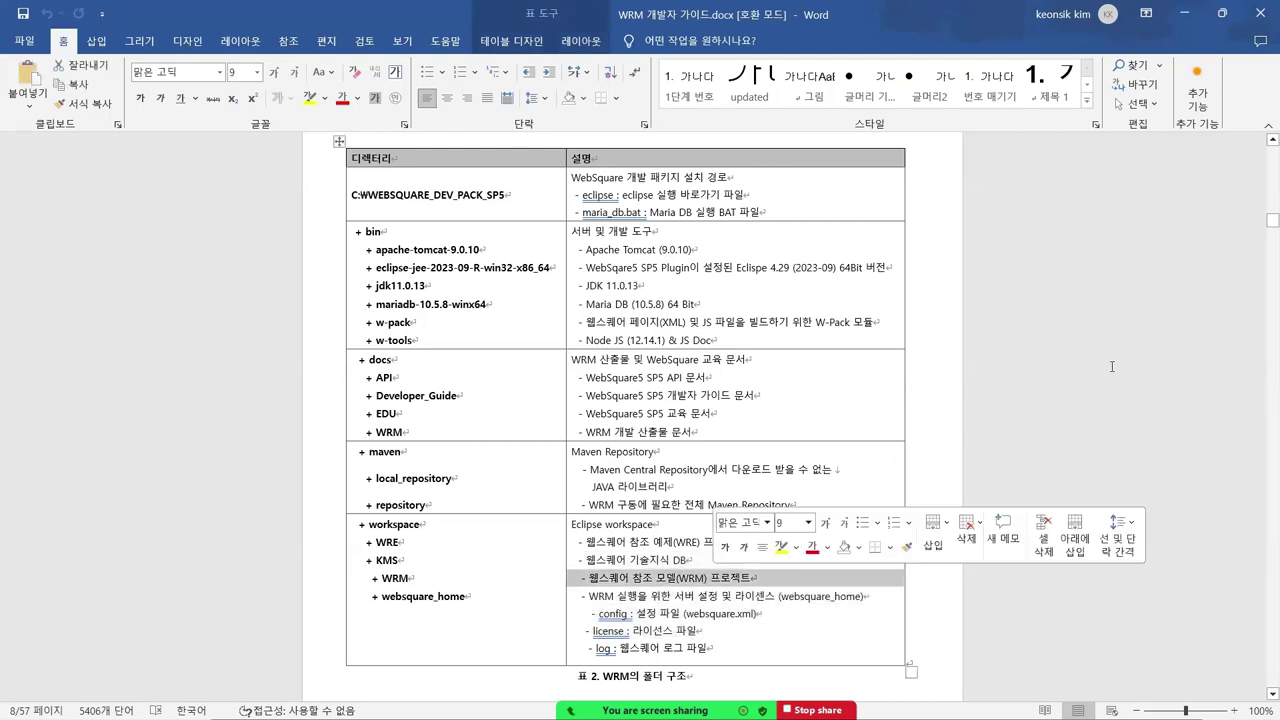
{"action": "left_click", "coordinate": [965, 453]}
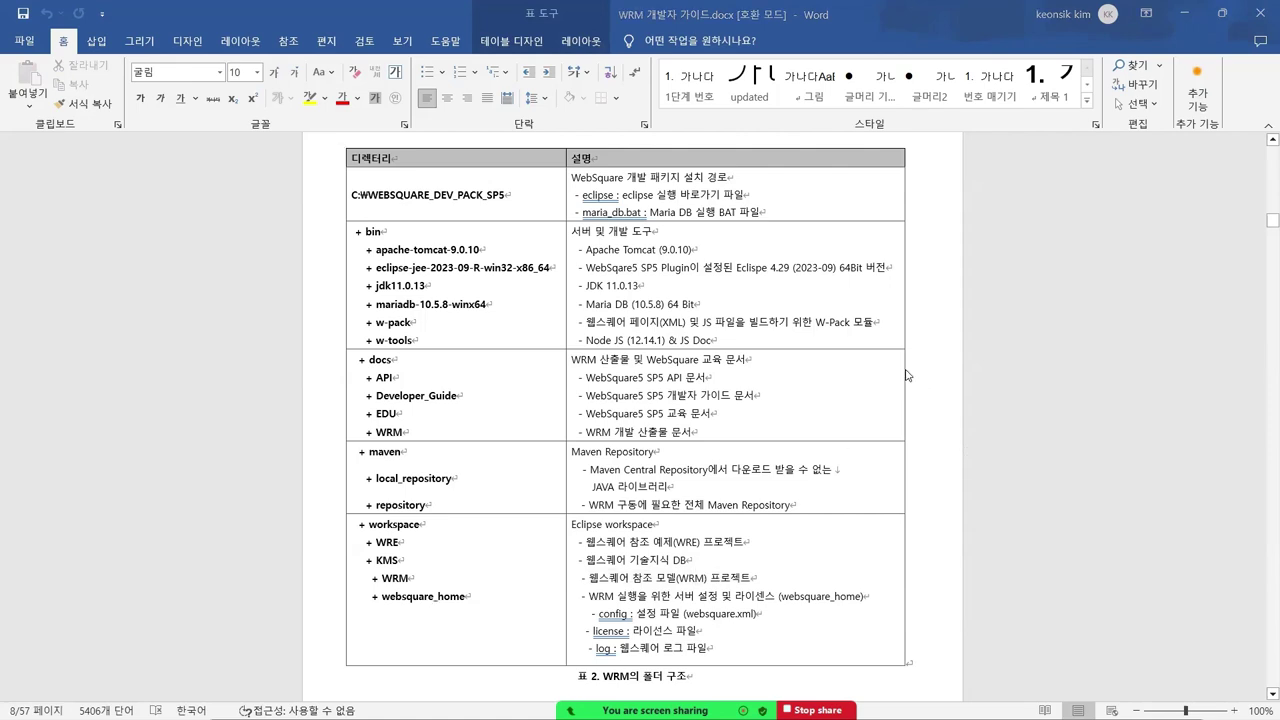
{"action": "key", "text": "alt+Tab"}
{"action": "key", "text": "alt+Tab"}
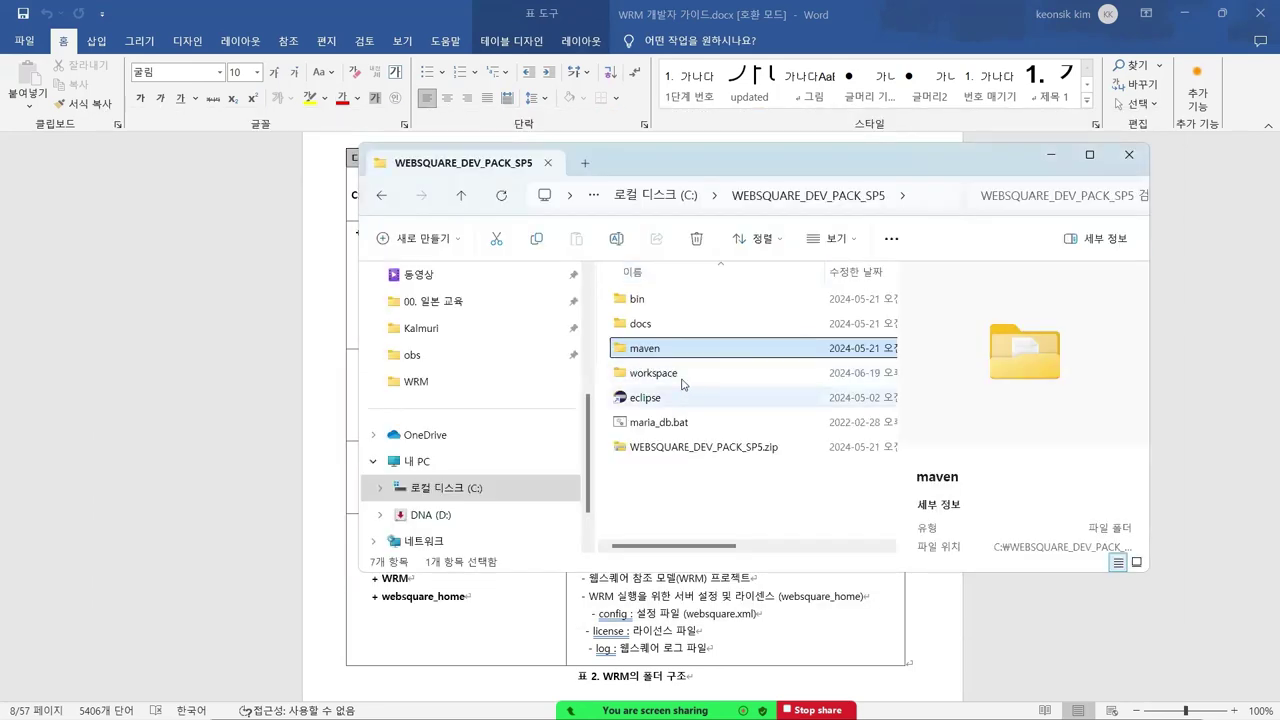
- Go to workspace\websquare_home\license, select the 138-byte license file, then minimize Explorer
{"action": "double_click", "coordinate": [665, 371]}
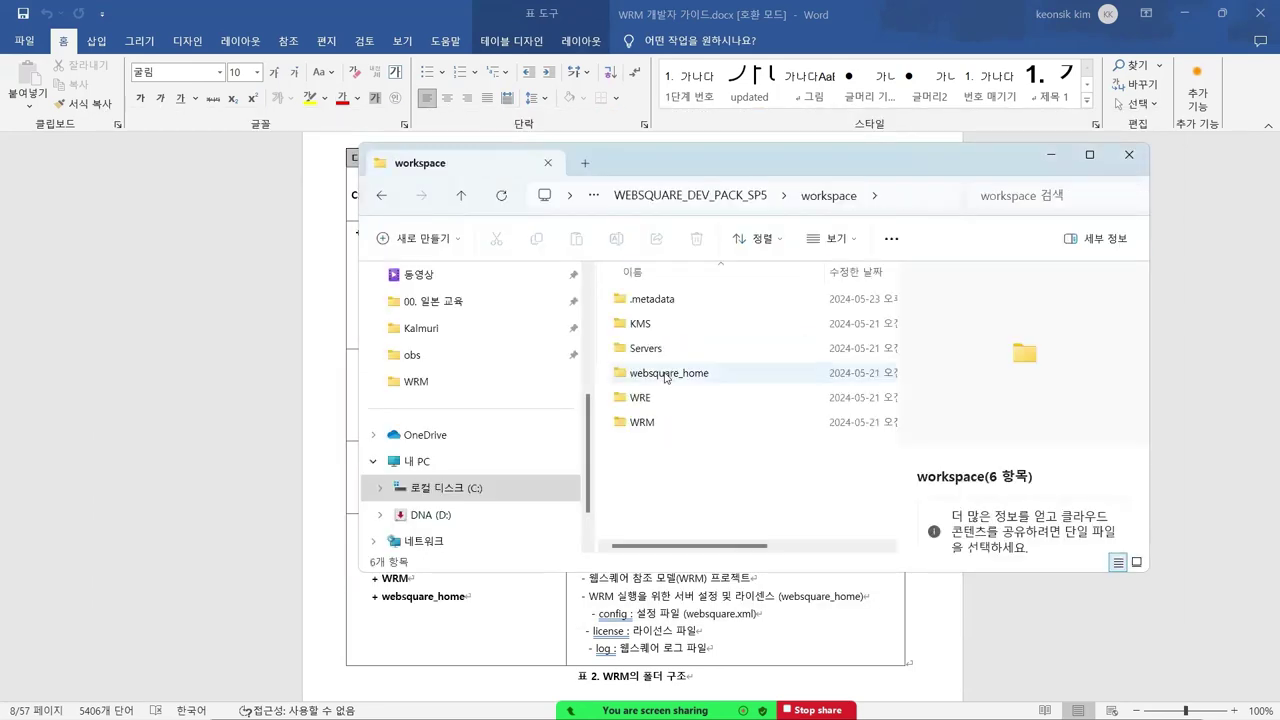
{"action": "left_click", "coordinate": [667, 372]}
{"action": "double_click", "coordinate": [670, 373]}
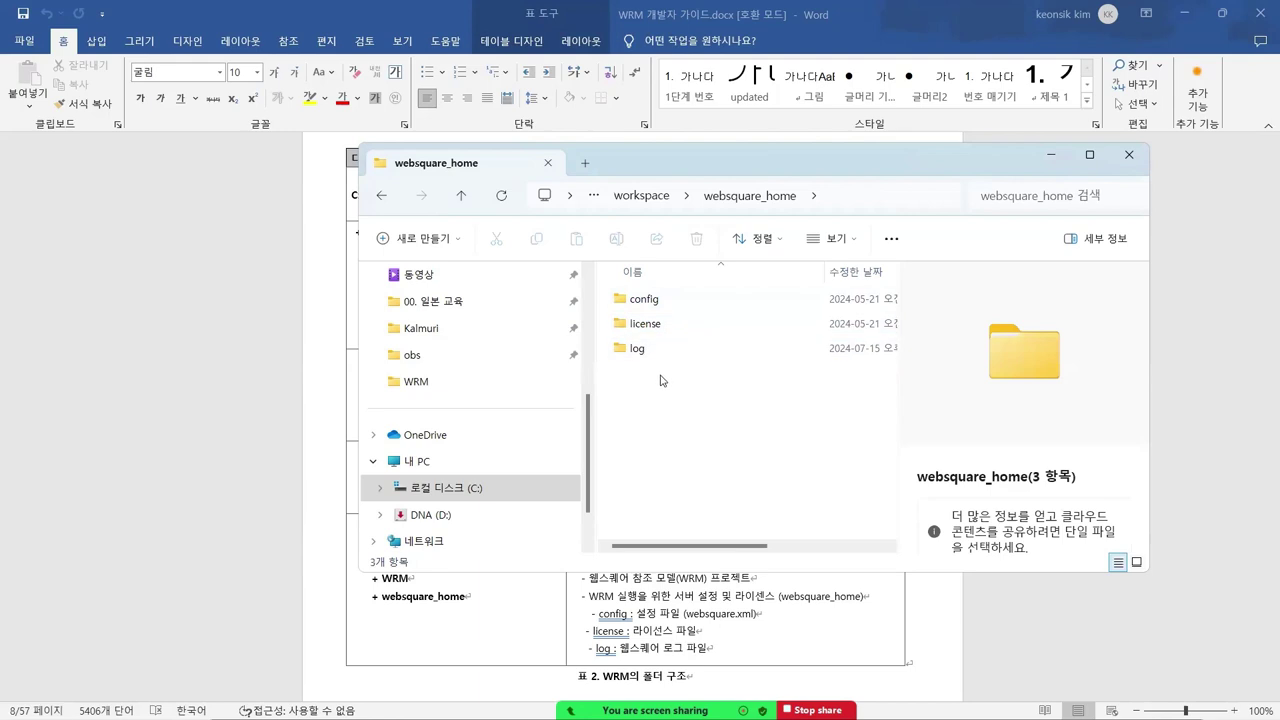
{"action": "left_click", "coordinate": [688, 324]}
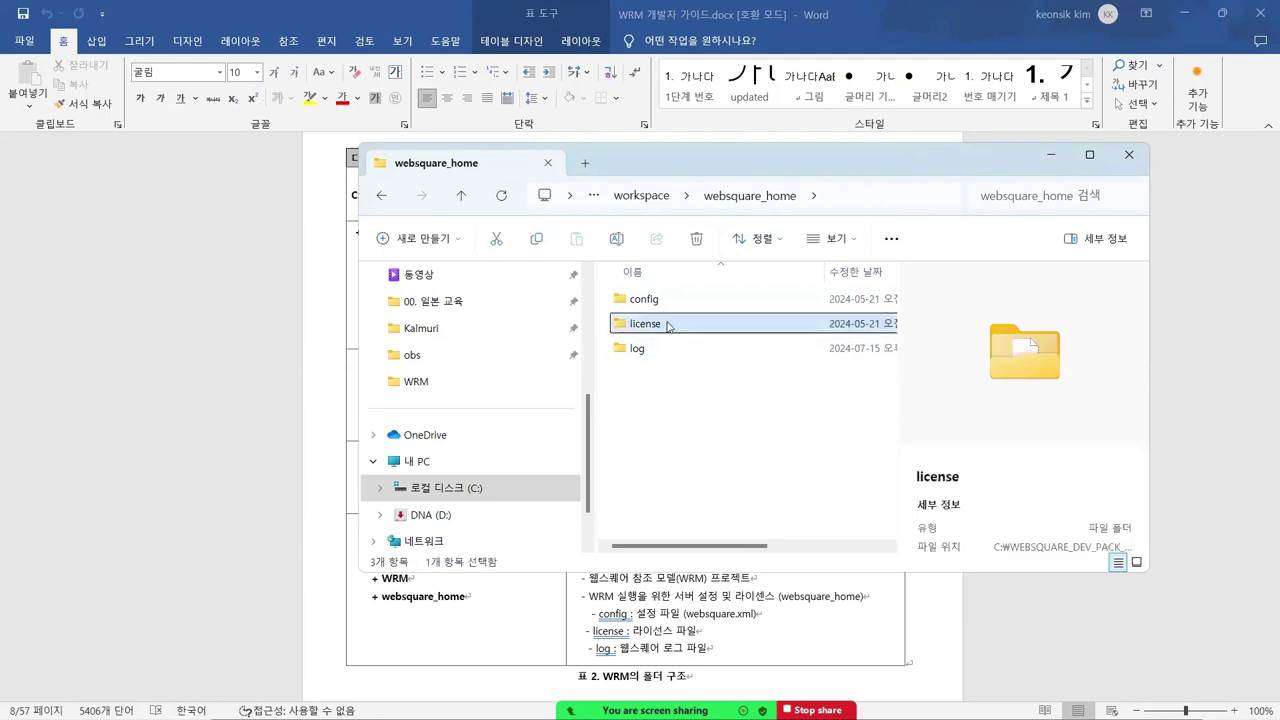
{"action": "double_click", "coordinate": [667, 324]}
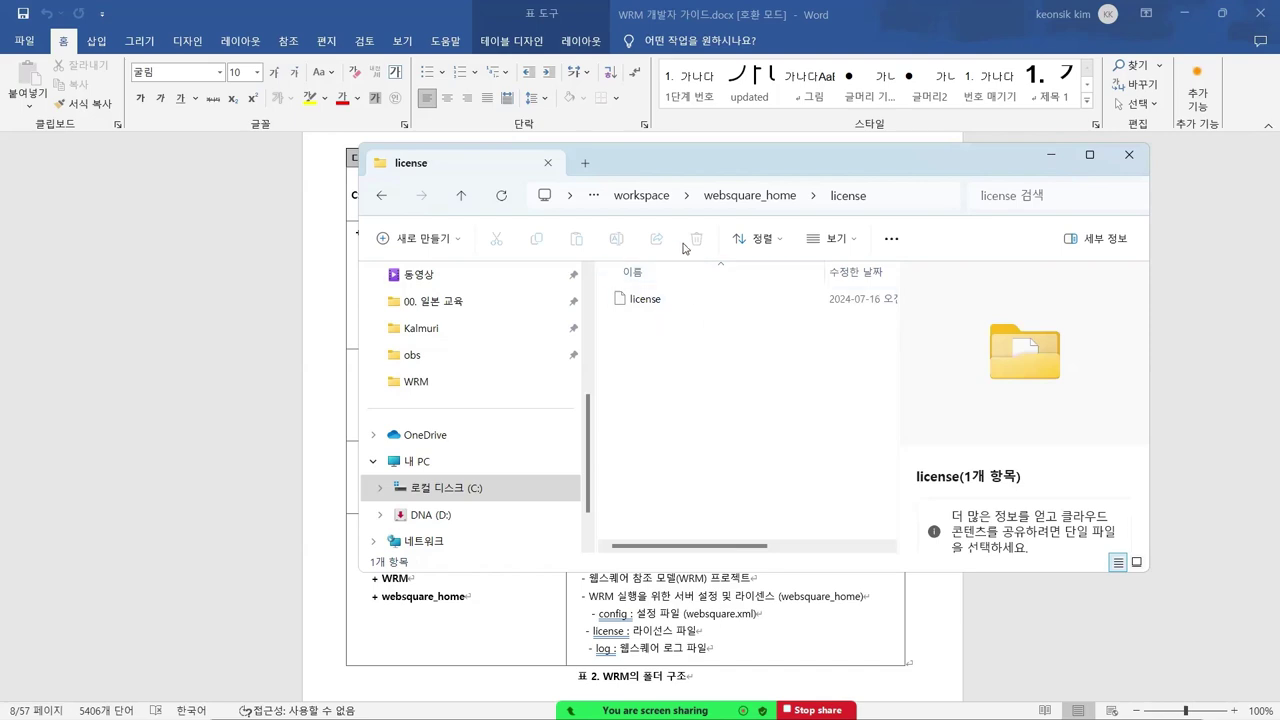
{"action": "left_click", "coordinate": [718, 200]}
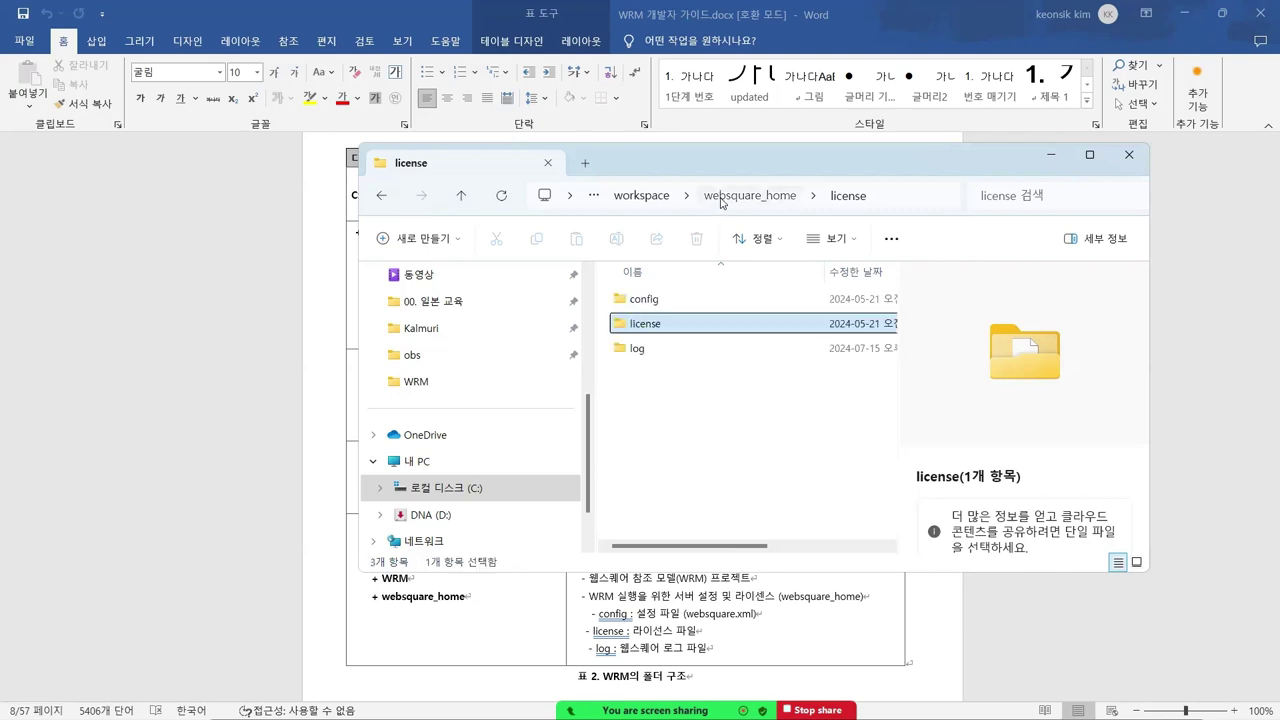
{"action": "double_click", "coordinate": [668, 323]}
{"action": "left_click", "coordinate": [658, 302]}
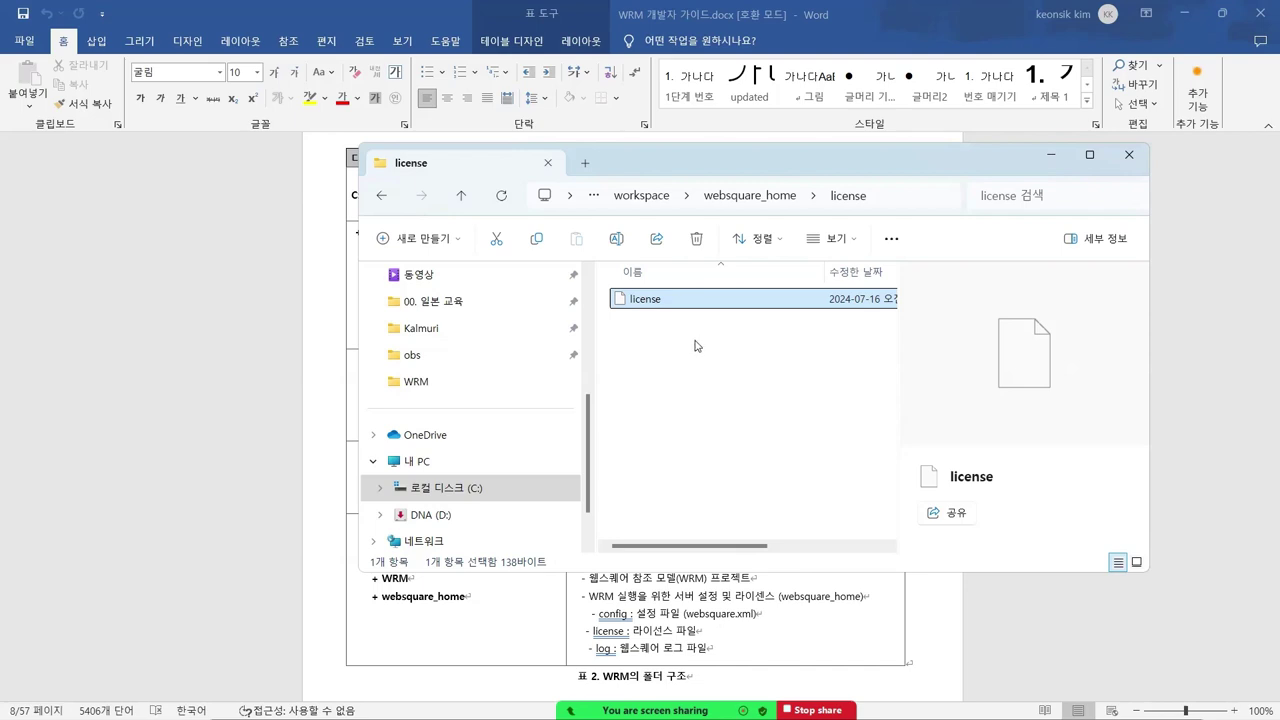
{"action": "left_click", "coordinate": [1046, 156]}
- Scroll to Figure 1 (WebSquare5 Java Option) and its -DWEBSQUARE_HOME line, then switch to Eclipse
{"action": "scroll", "coordinate": [681, 320], "scroll_direction": "down", "scroll_amount": 5}
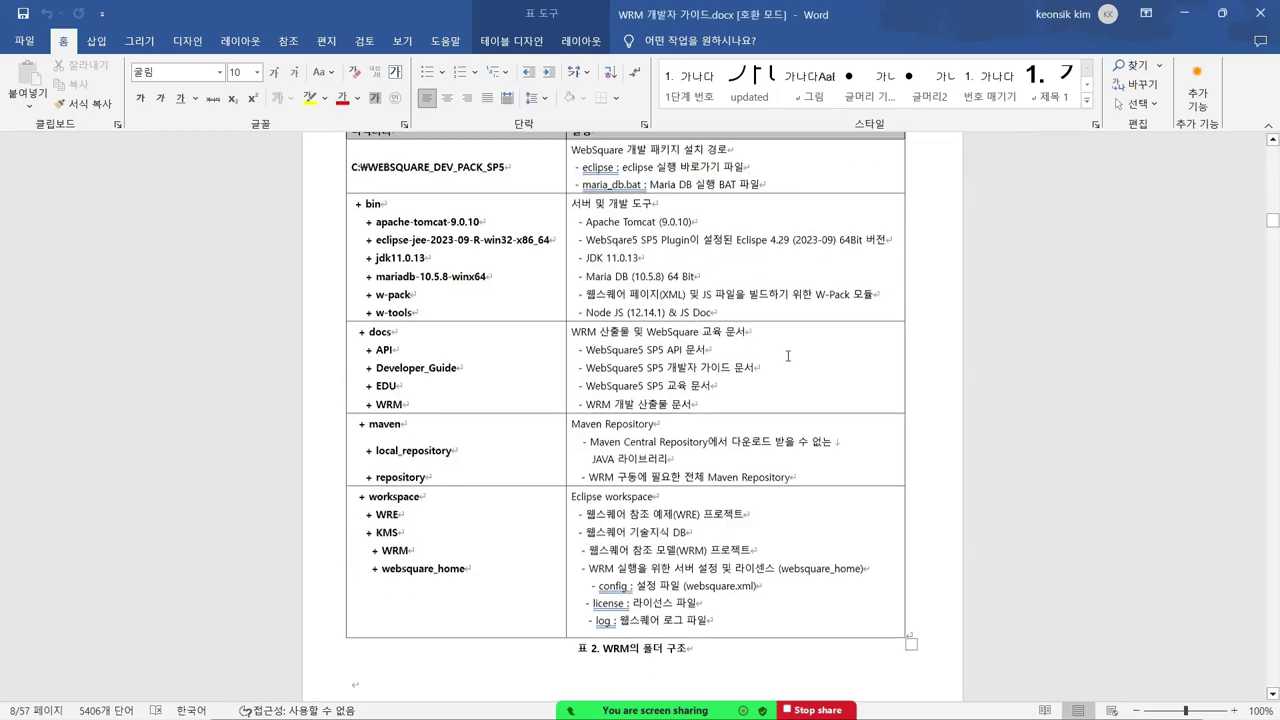
{"action": "scroll", "coordinate": [681, 318], "scroll_direction": "down", "scroll_amount": 7}
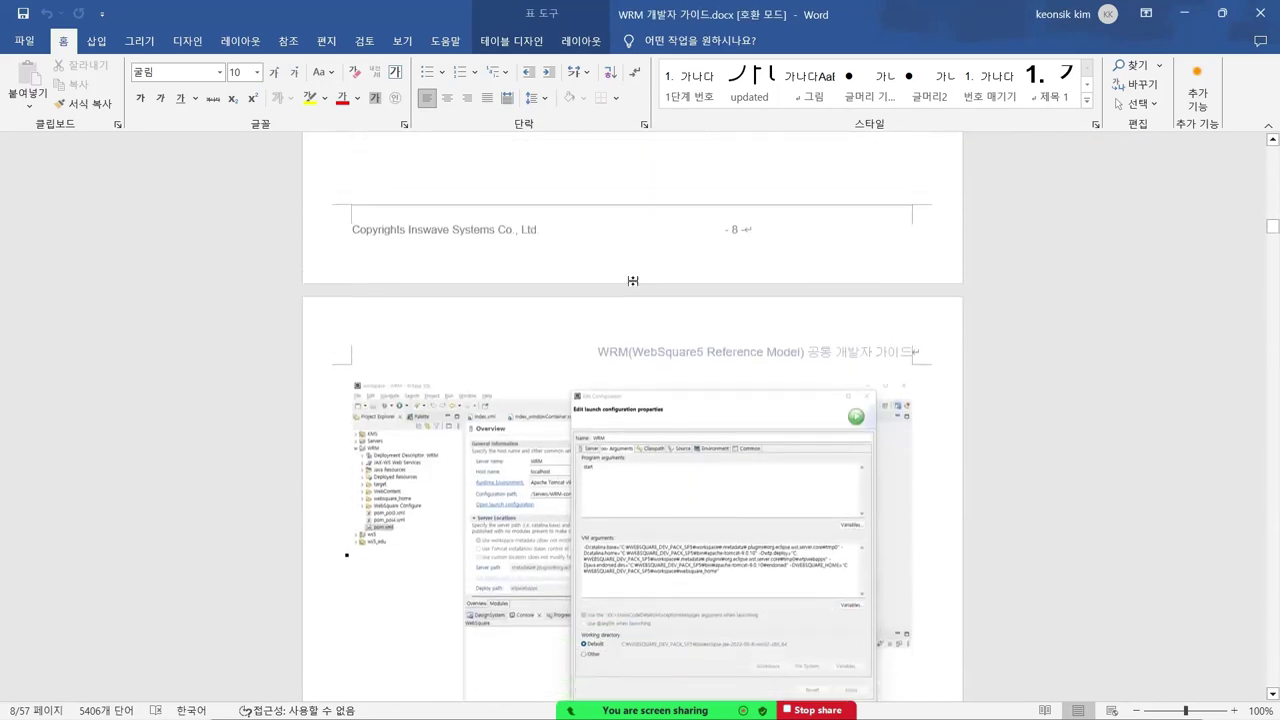
{"action": "scroll", "coordinate": [672, 277], "scroll_direction": "down", "scroll_amount": 3}
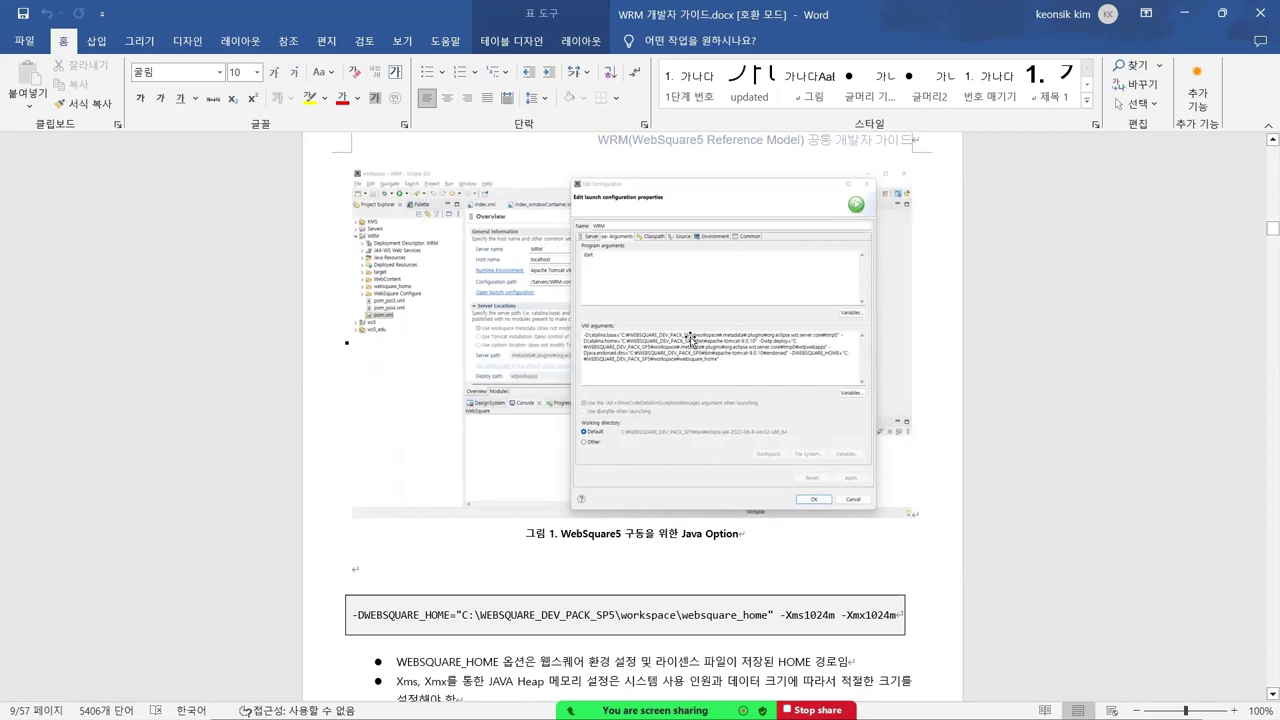
{"action": "key", "text": "alt+Tab"}
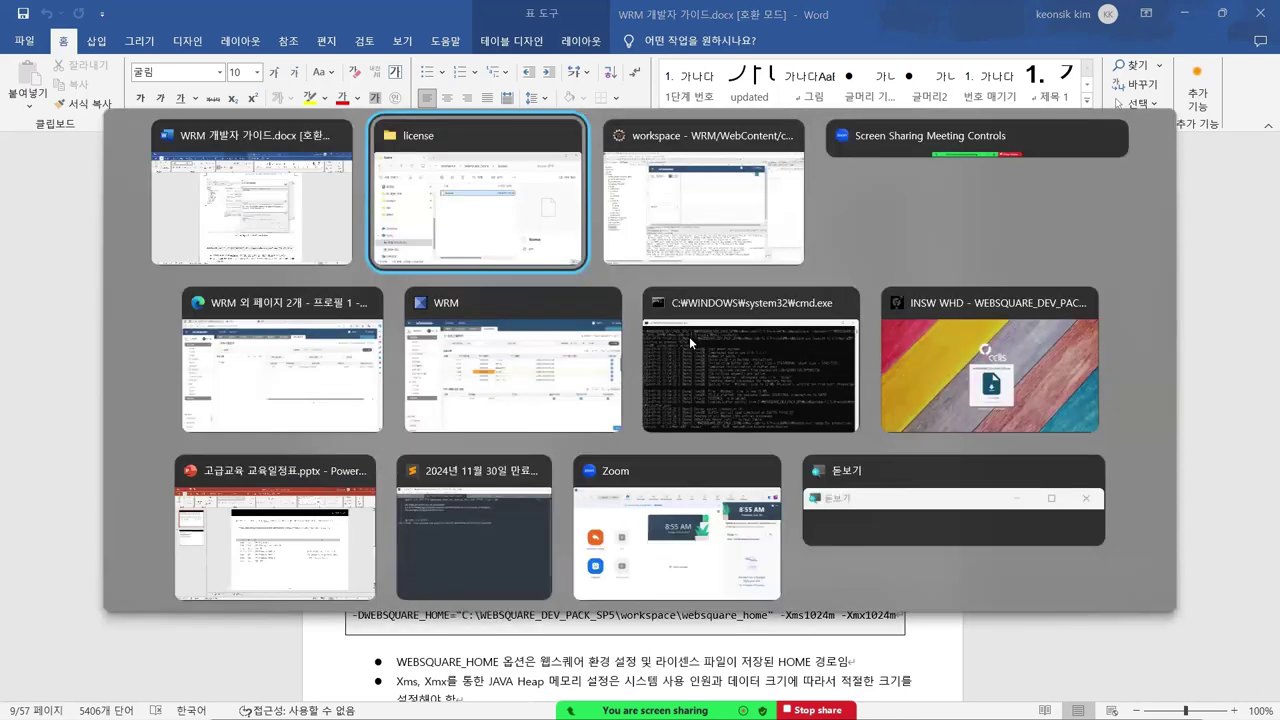
{"action": "key", "text": "alt+Tab"}
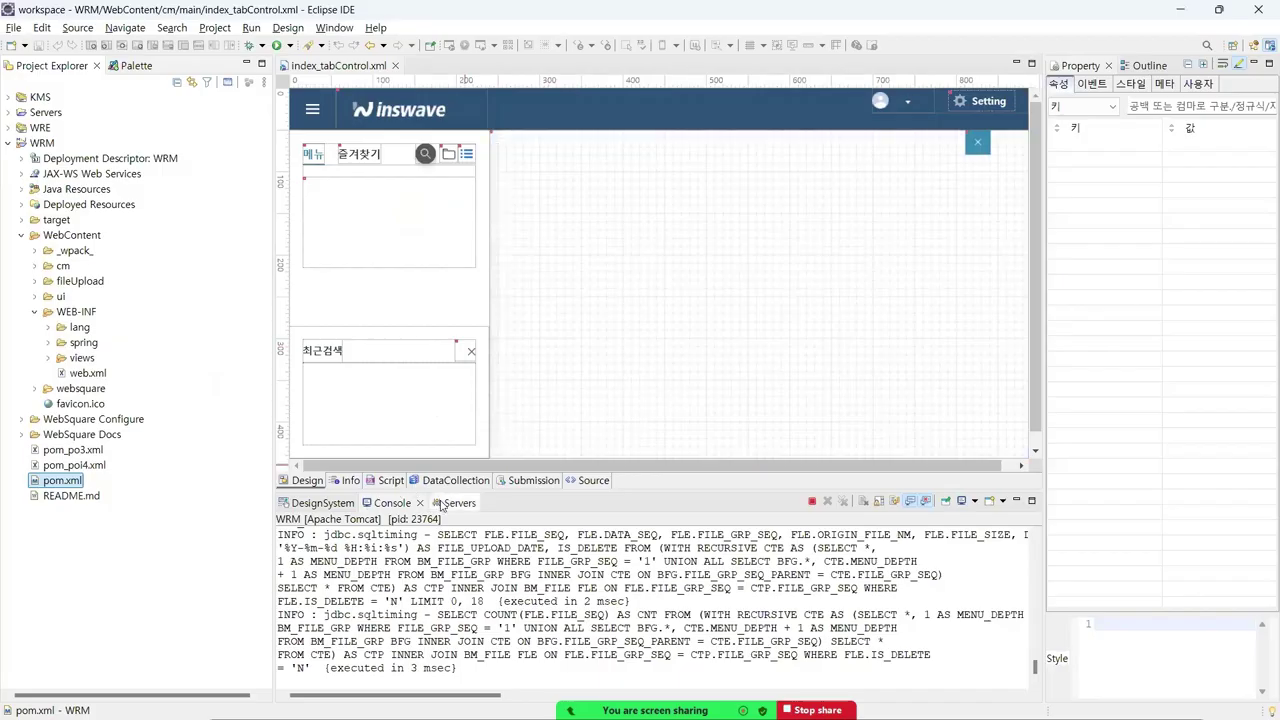
- Open the WRM Apache Tomcat v9.0 server editor from the Servers view
{"action": "left_click", "coordinate": [445, 504]}
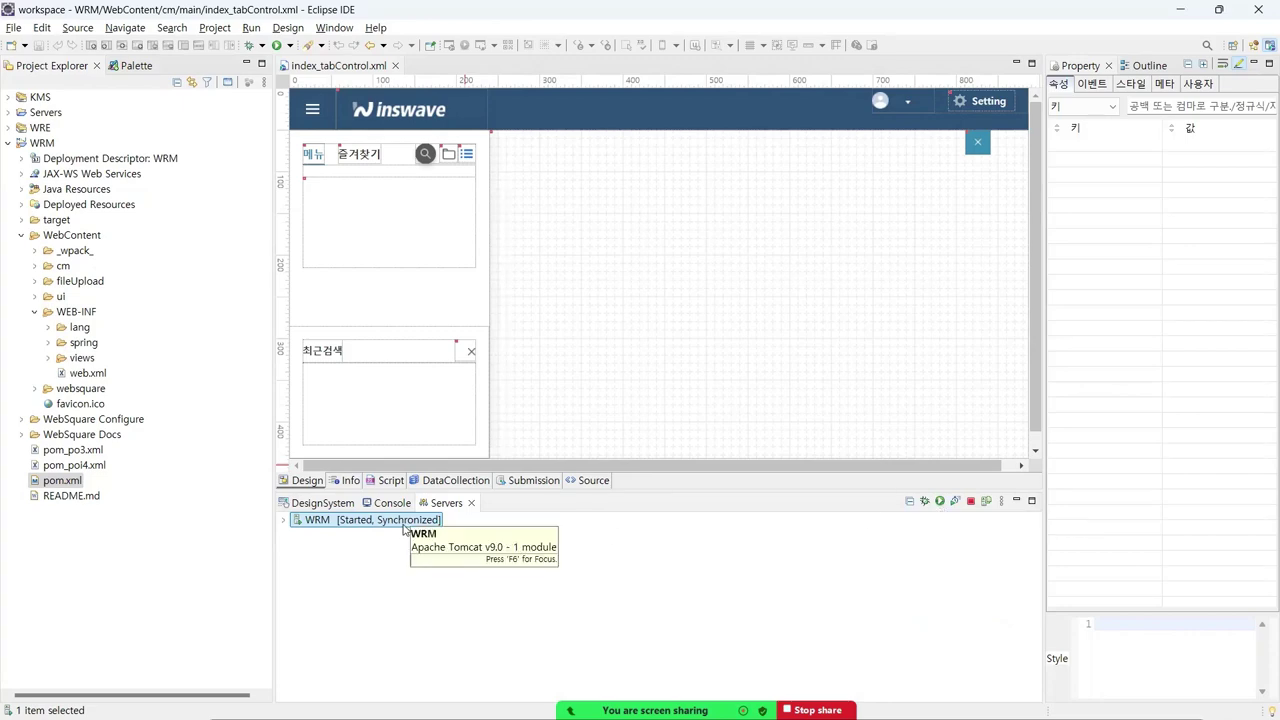
{"action": "left_click", "coordinate": [342, 521]}
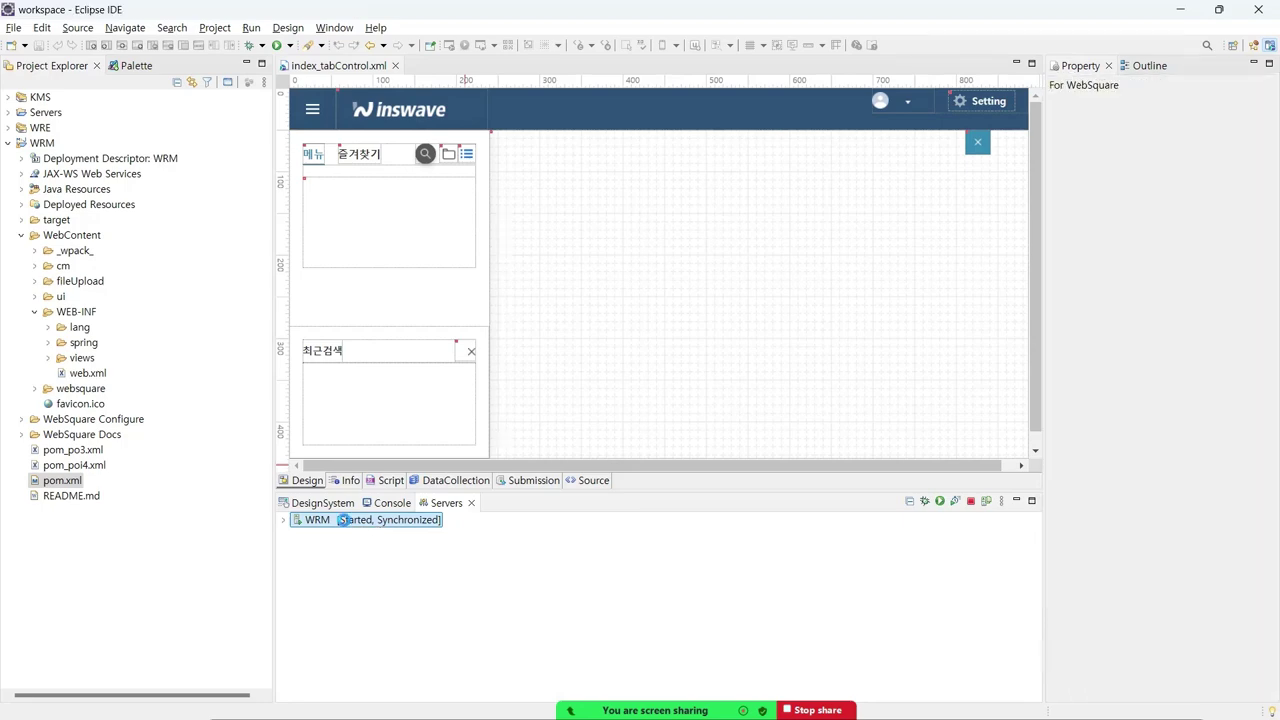
{"action": "double_click", "coordinate": [342, 520]}
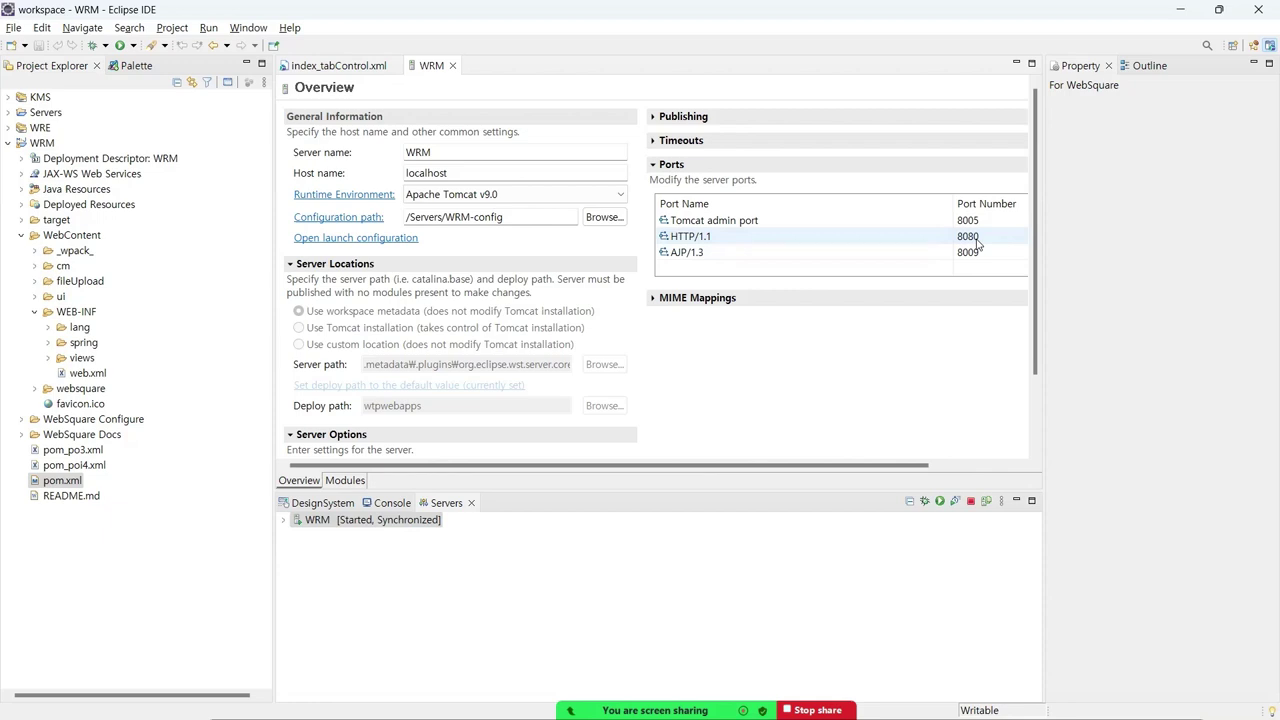
- Expand and collapse the Timeouts section, then open the WRM server's launch configuration
{"action": "left_click", "coordinate": [652, 140]}
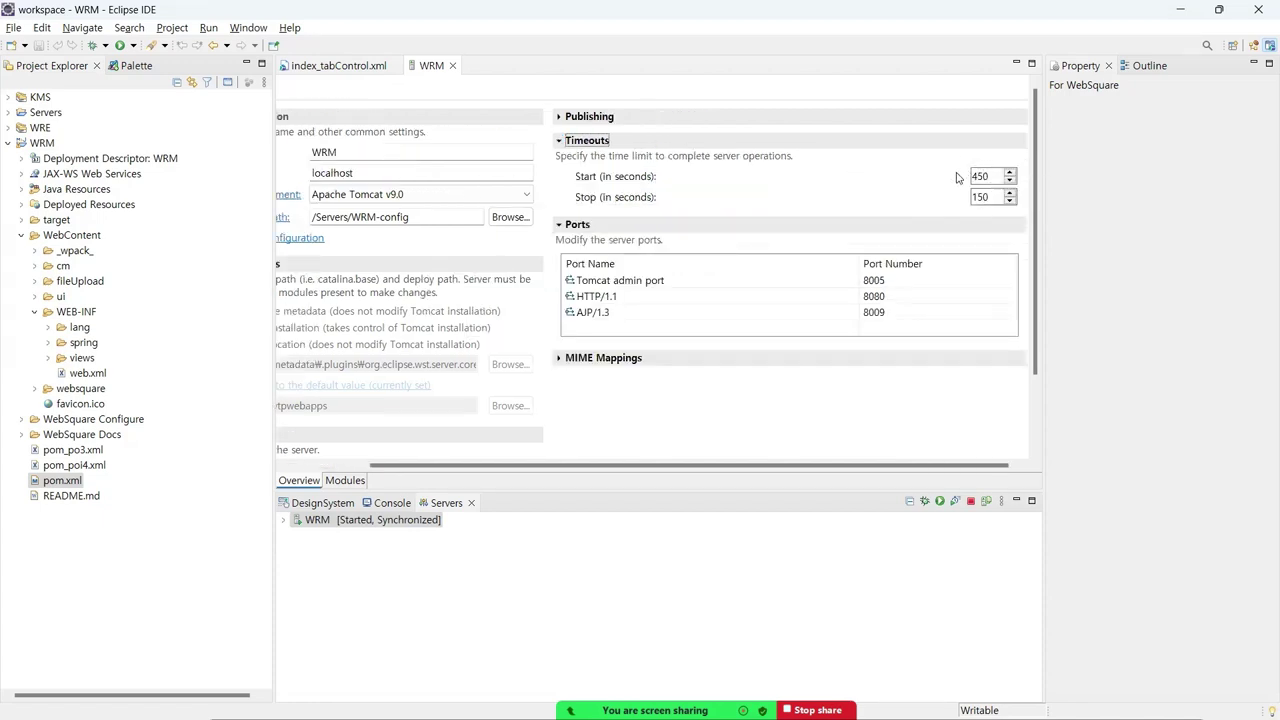
{"action": "left_click", "coordinate": [560, 141]}
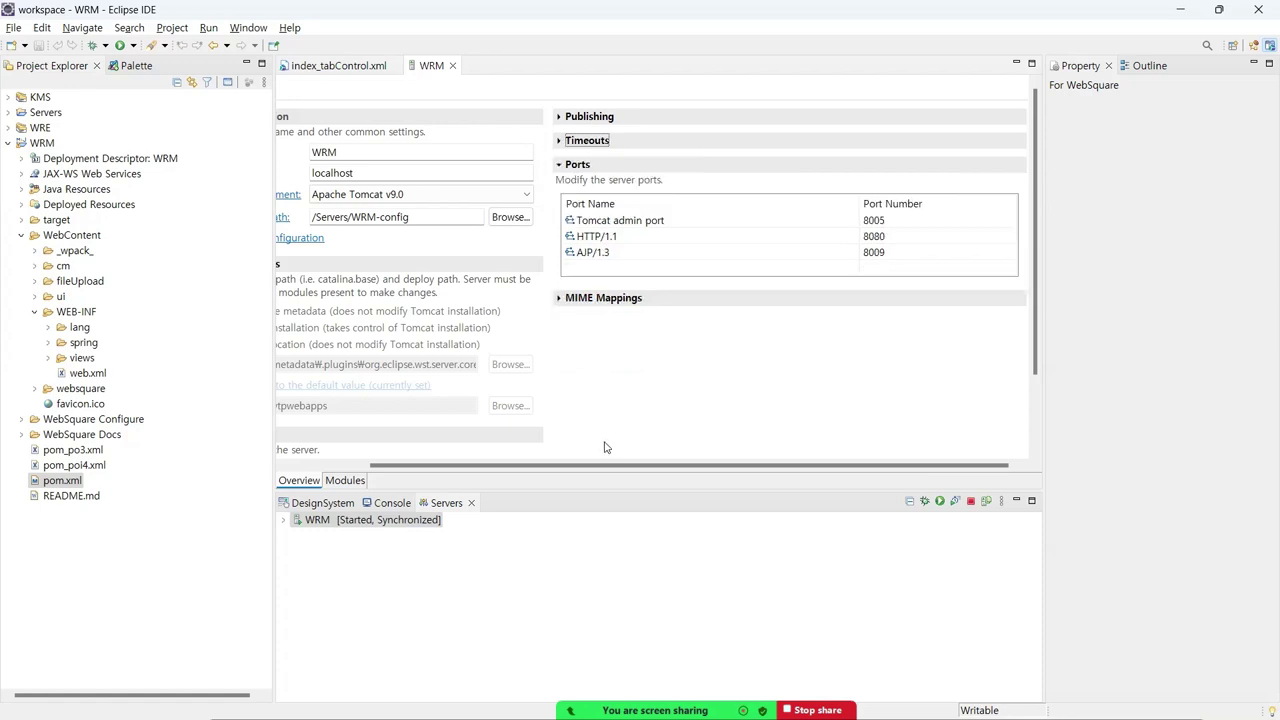
{"action": "scroll", "coordinate": [598, 470], "scroll_direction": "left", "scroll_amount": 3}
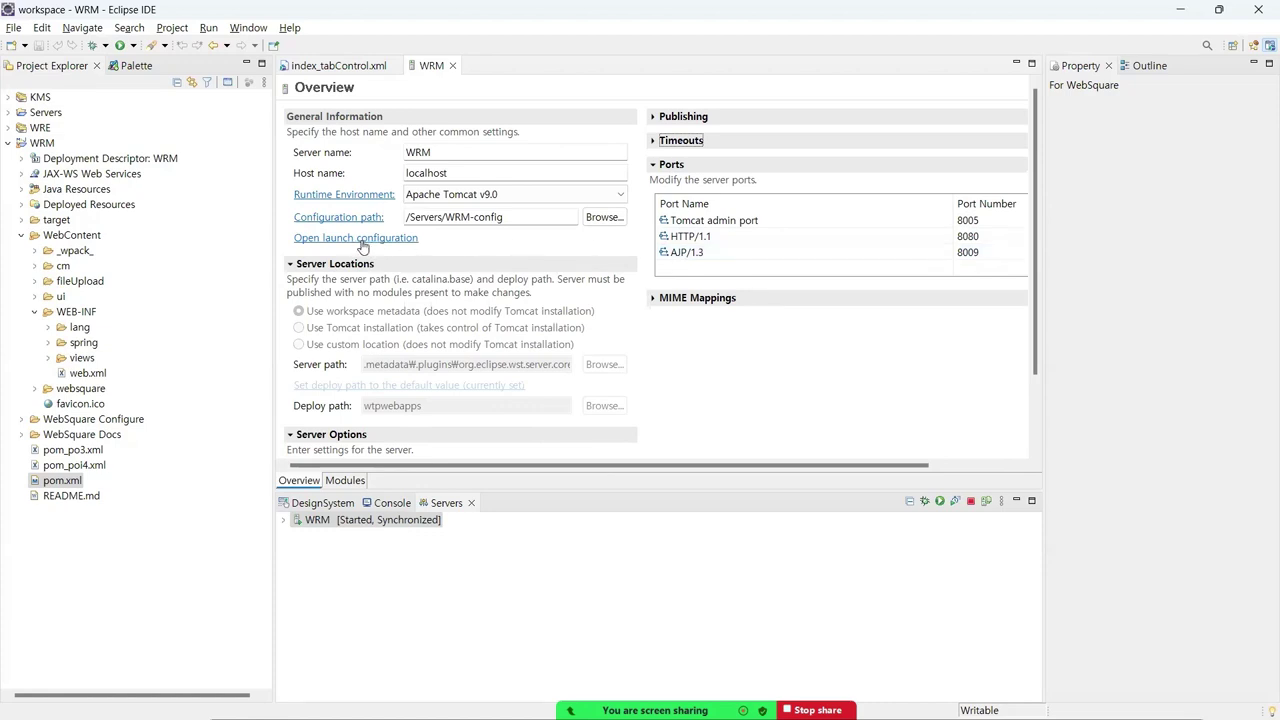
{"action": "left_click", "coordinate": [361, 240]}
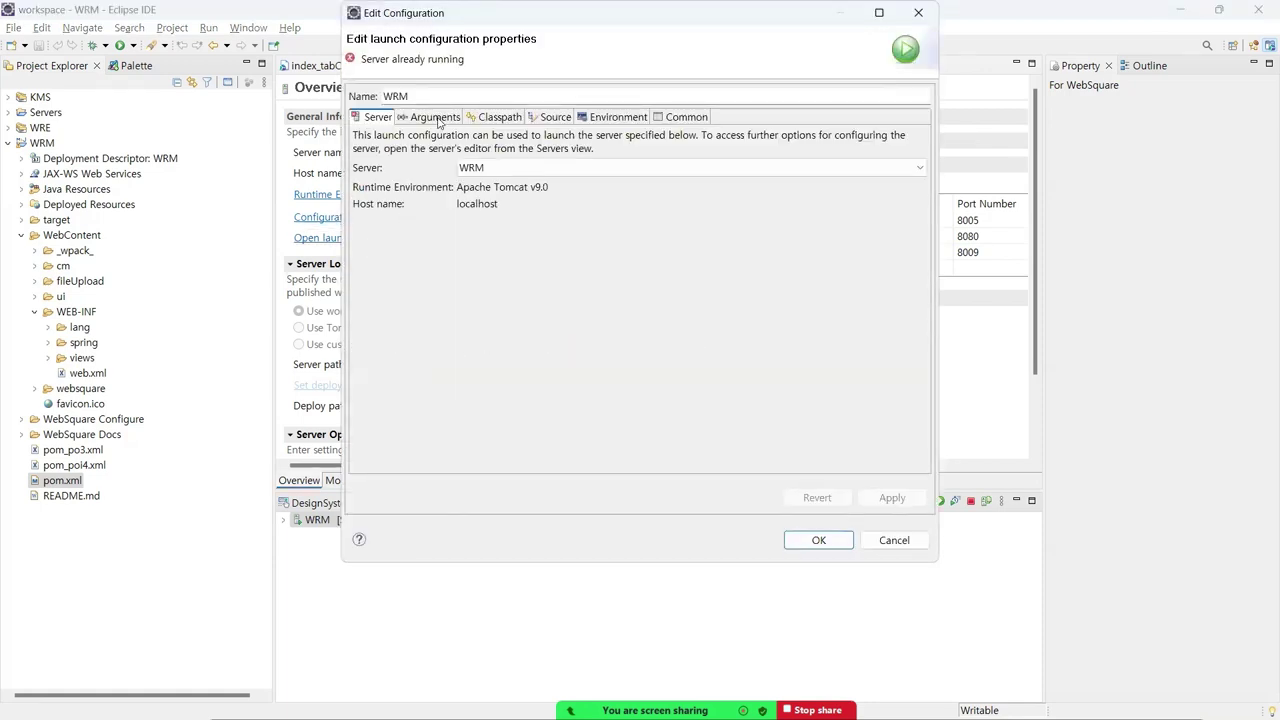
- On the enlarged Arguments tab, highlight DWEBSQUARE_HOME and its websquare_home path, then show that folder in Explorer
{"action": "left_click", "coordinate": [438, 118]}
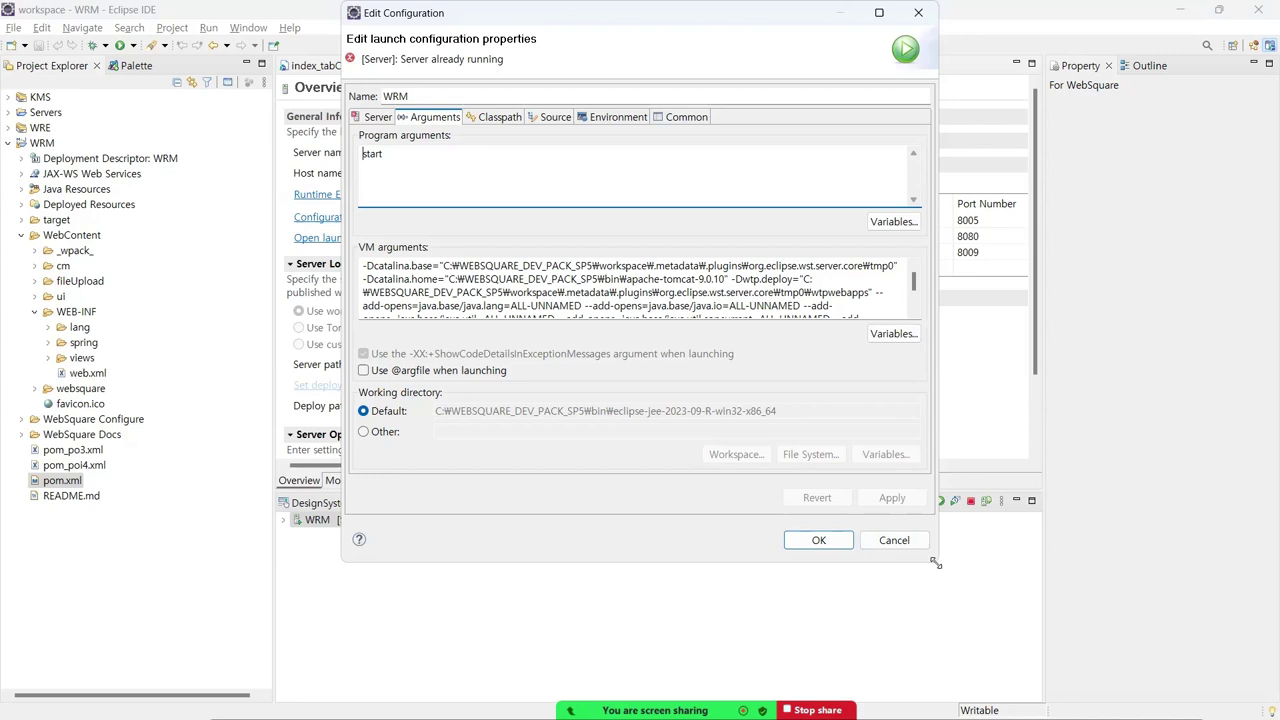
{"action": "left_click_drag", "start_coordinate": [935, 563], "coordinate": [1020, 656]}
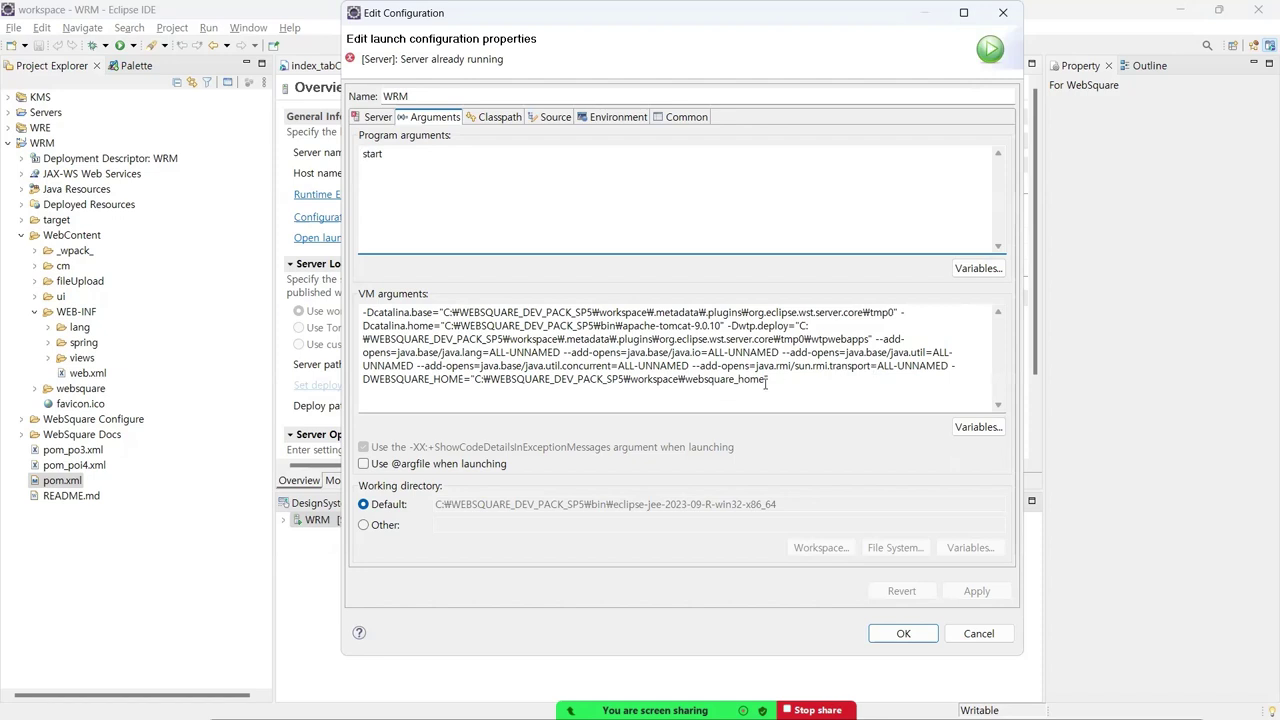
{"action": "left_click", "coordinate": [763, 384]}
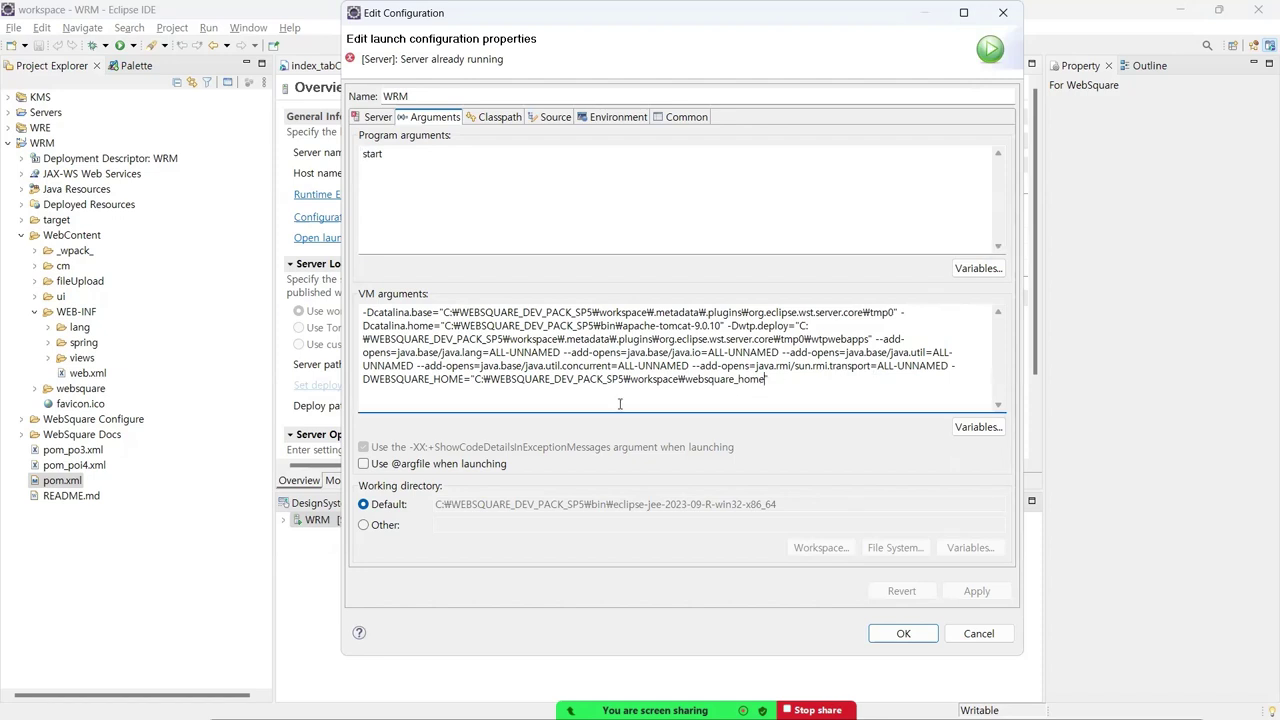
{"action": "left_click", "coordinate": [364, 379], "text": "shift"}
{"action": "left_click_drag", "start_coordinate": [453, 379], "coordinate": [363, 380]}
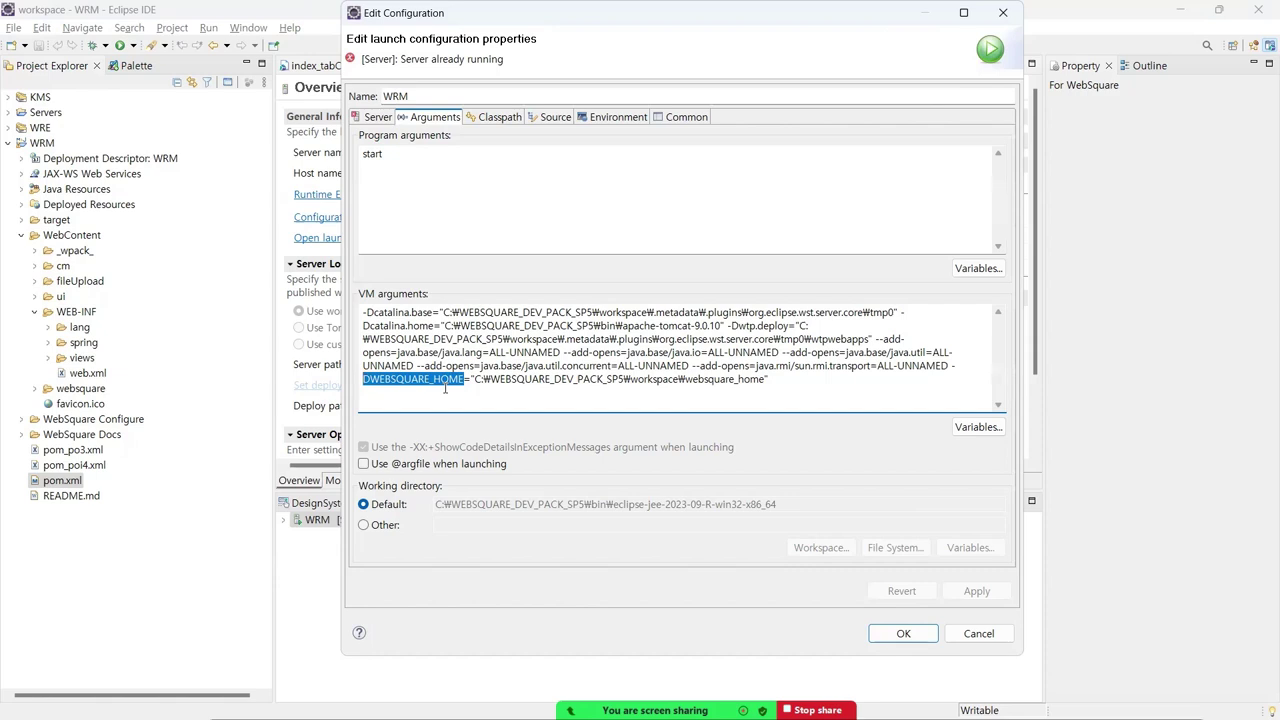
{"action": "left_click_drag", "start_coordinate": [686, 380], "coordinate": [765, 384]}
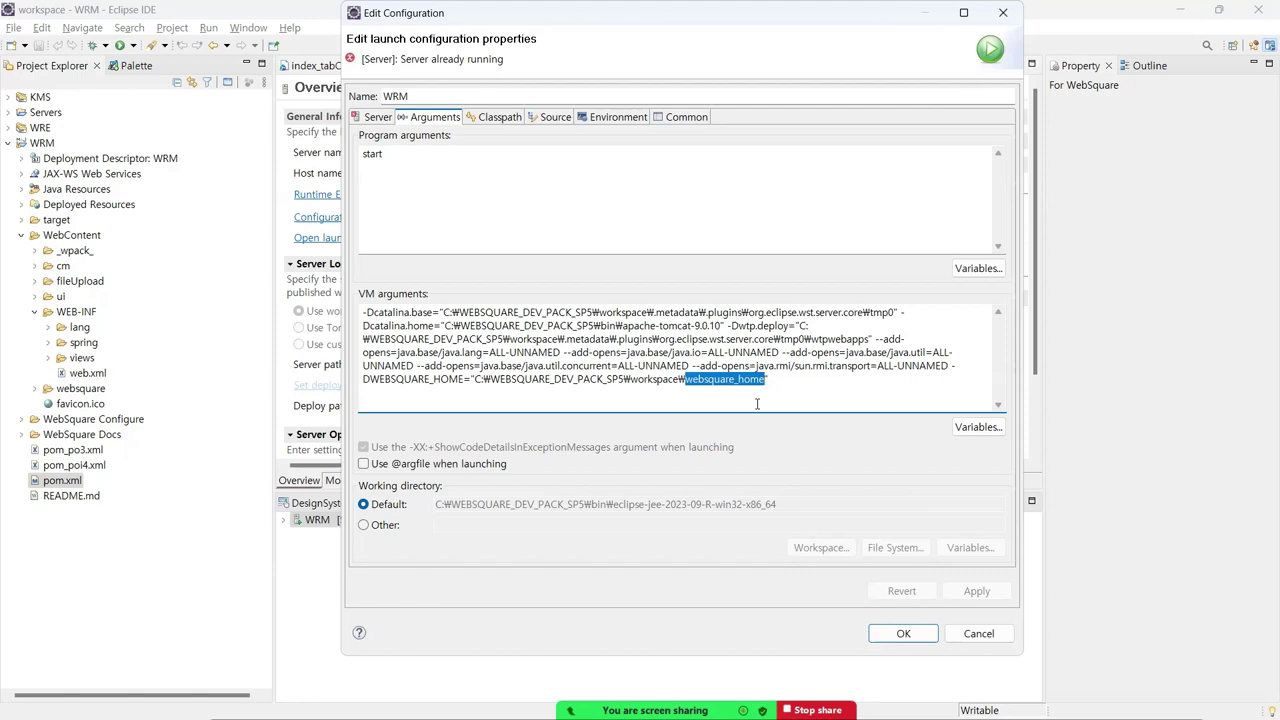
{"action": "key", "text": "alt+Tab"}
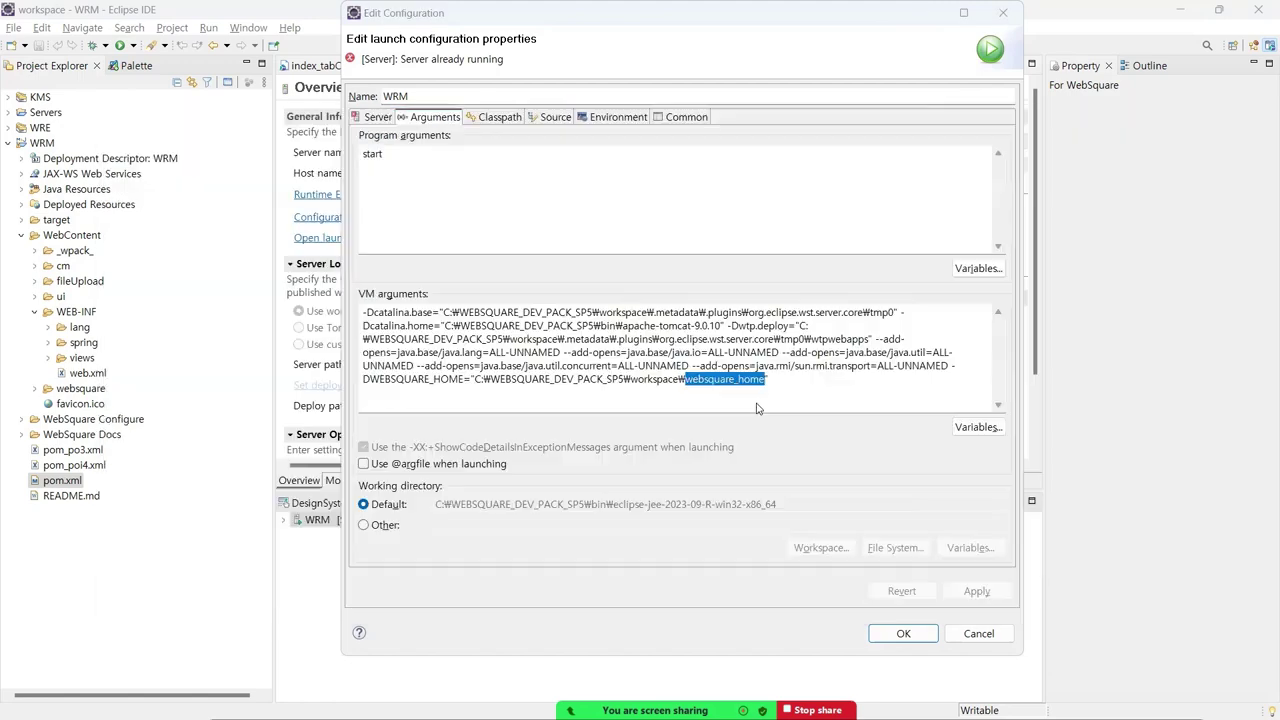
{"action": "left_click", "coordinate": [772, 196]}
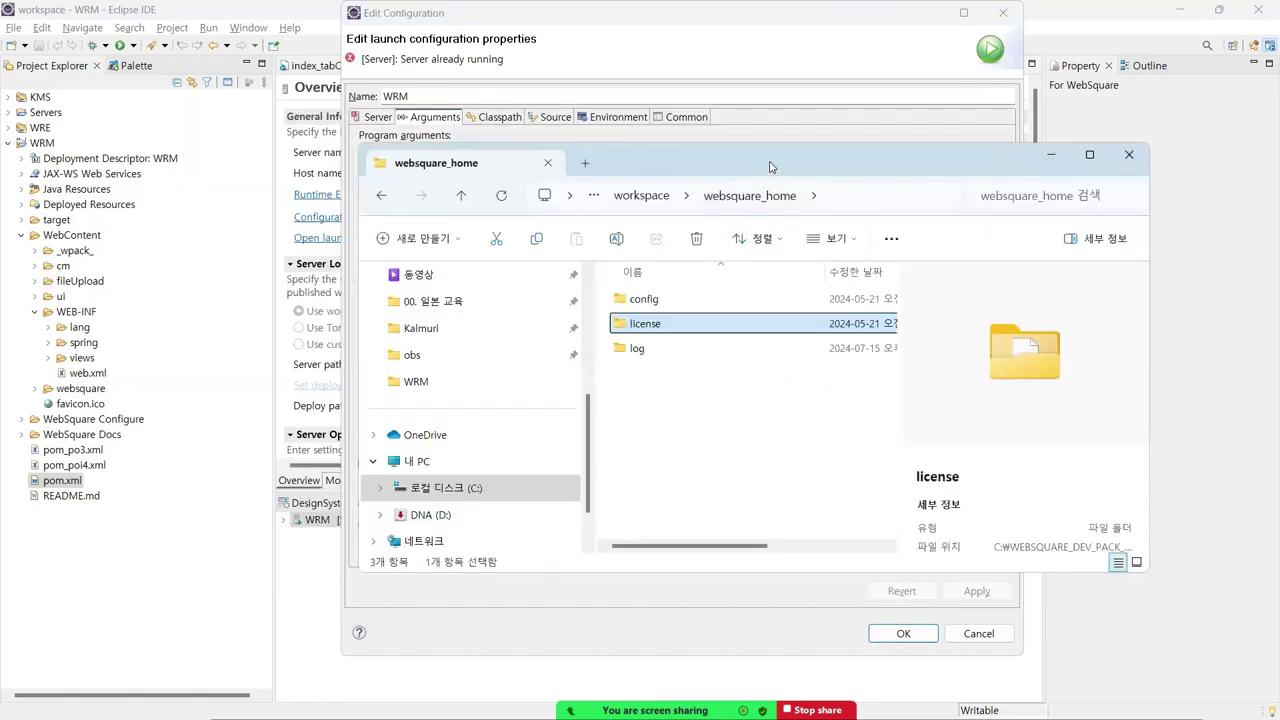
- Open websquare_home's config folder, select websquare.xml, then return to the Edit Configuration dialog
{"action": "left_click_drag", "start_coordinate": [809, 171], "coordinate": [1079, 112]}
{"action": "double_click", "coordinate": [932, 241]}
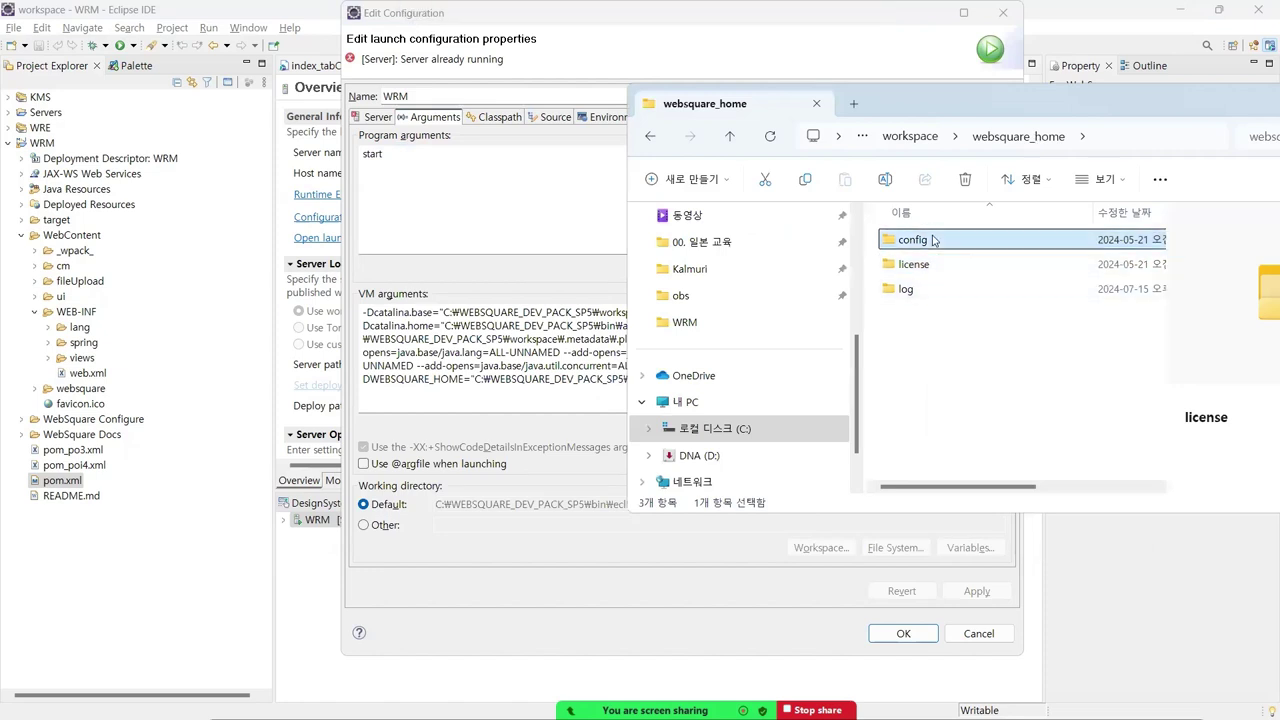
{"action": "left_click", "coordinate": [940, 246]}
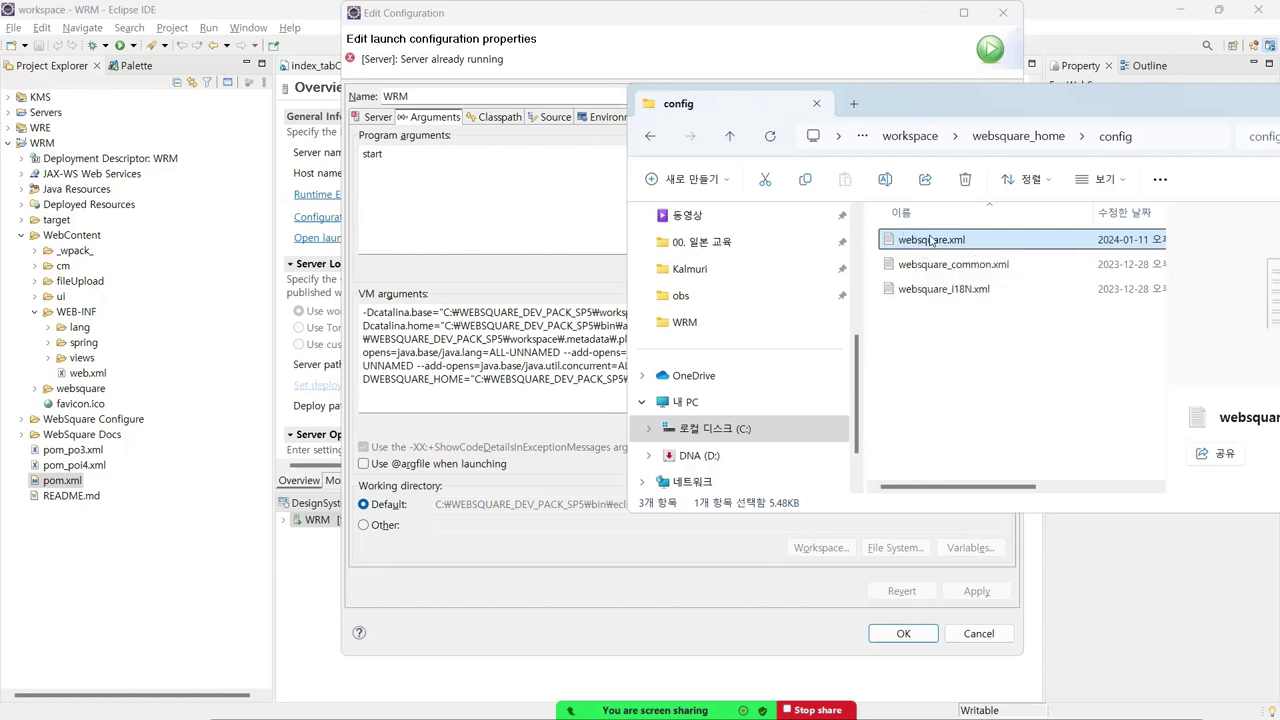
{"action": "left_click", "coordinate": [800, 50]}
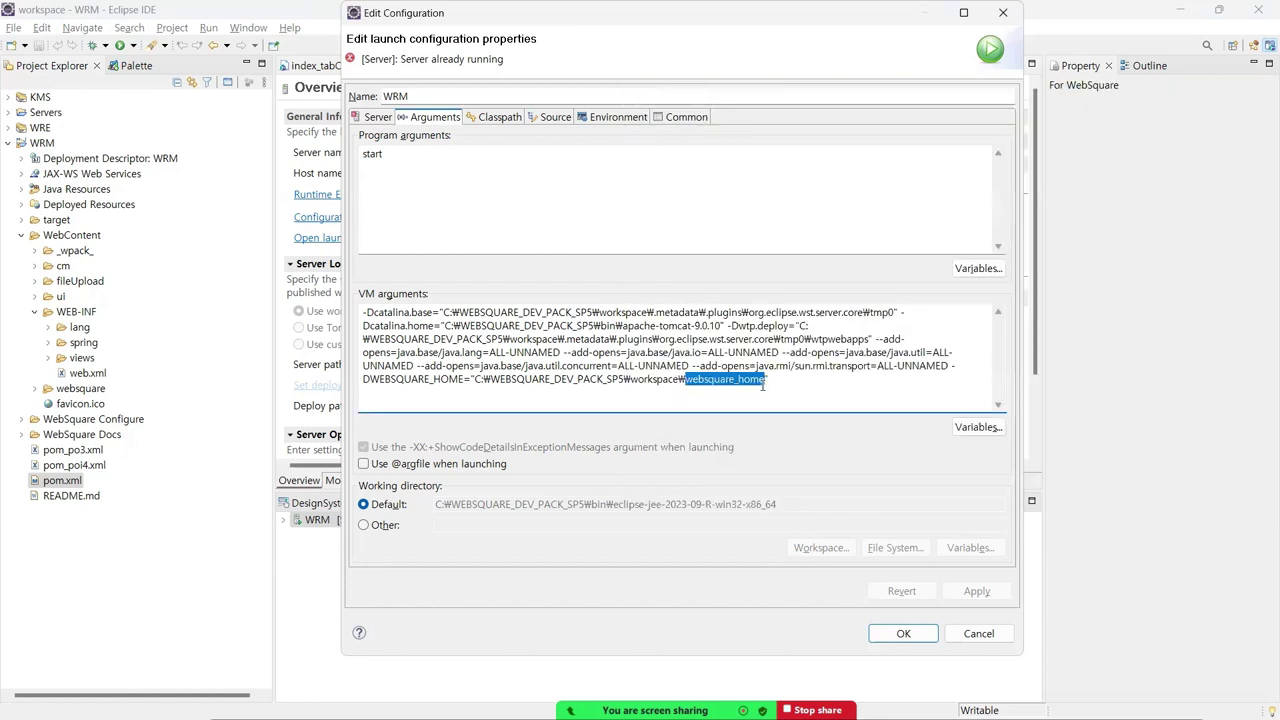
- Select the -DWEBSQUARE_HOME argument, then only its C:\WEBSQUARE_DEV_PACK_SP5\workspace\websquare_home path
{"action": "left_click_drag", "start_coordinate": [770, 380], "coordinate": [347, 397]}
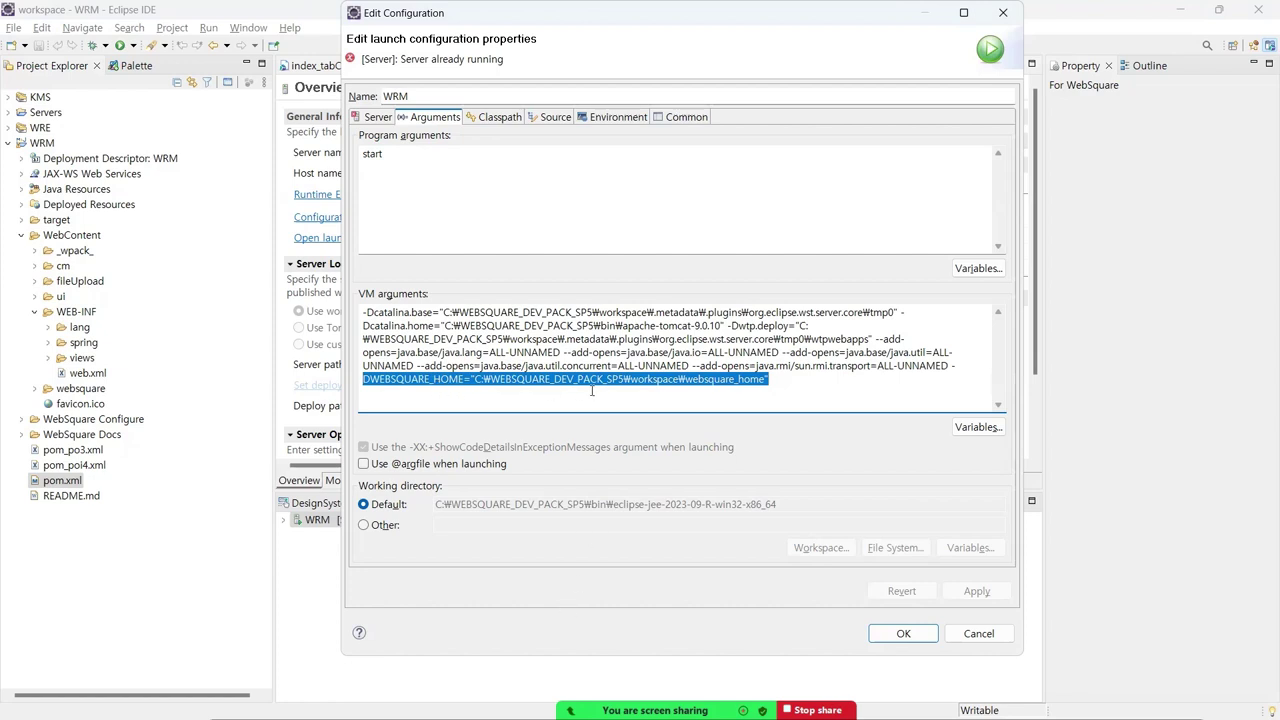
{"action": "left_click", "coordinate": [476, 380]}
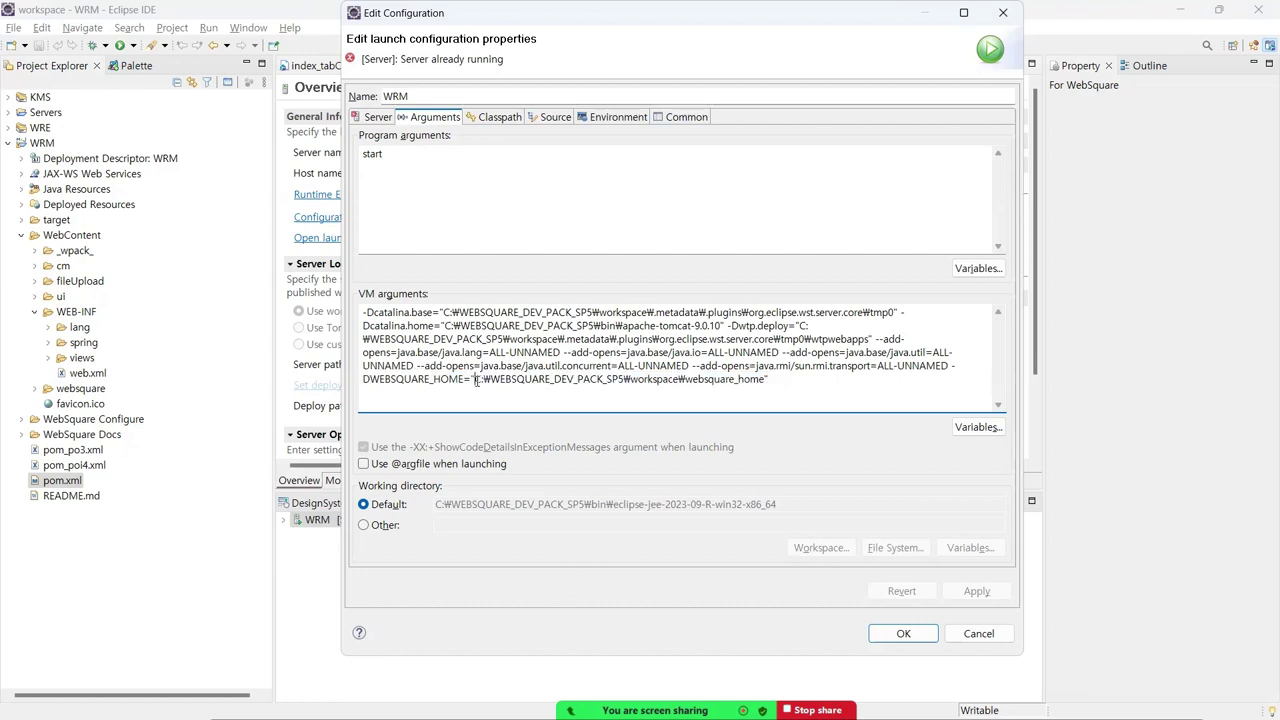
{"action": "left_click", "coordinate": [767, 380], "text": "shift"}
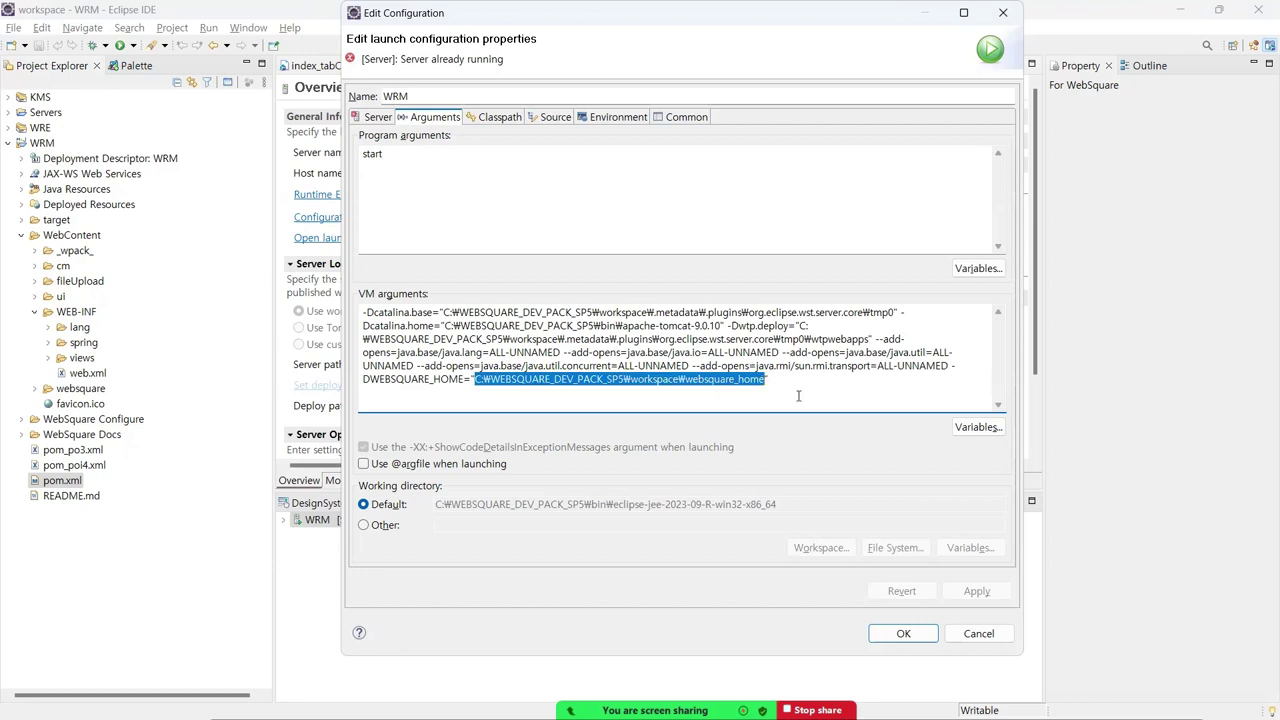
{"action": "key", "text": "alt+Tab"}
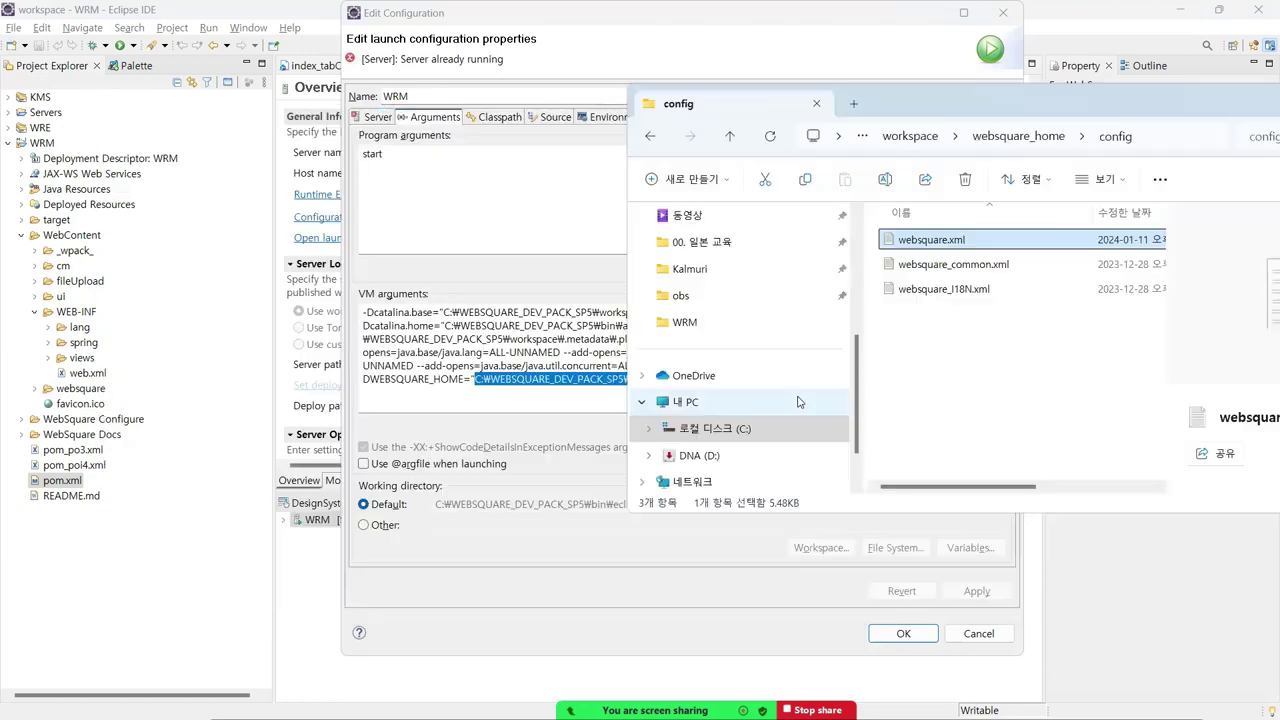
- Revisit websquare_home, opening its config and license folders in turn
{"action": "key", "text": "alt+Up"}
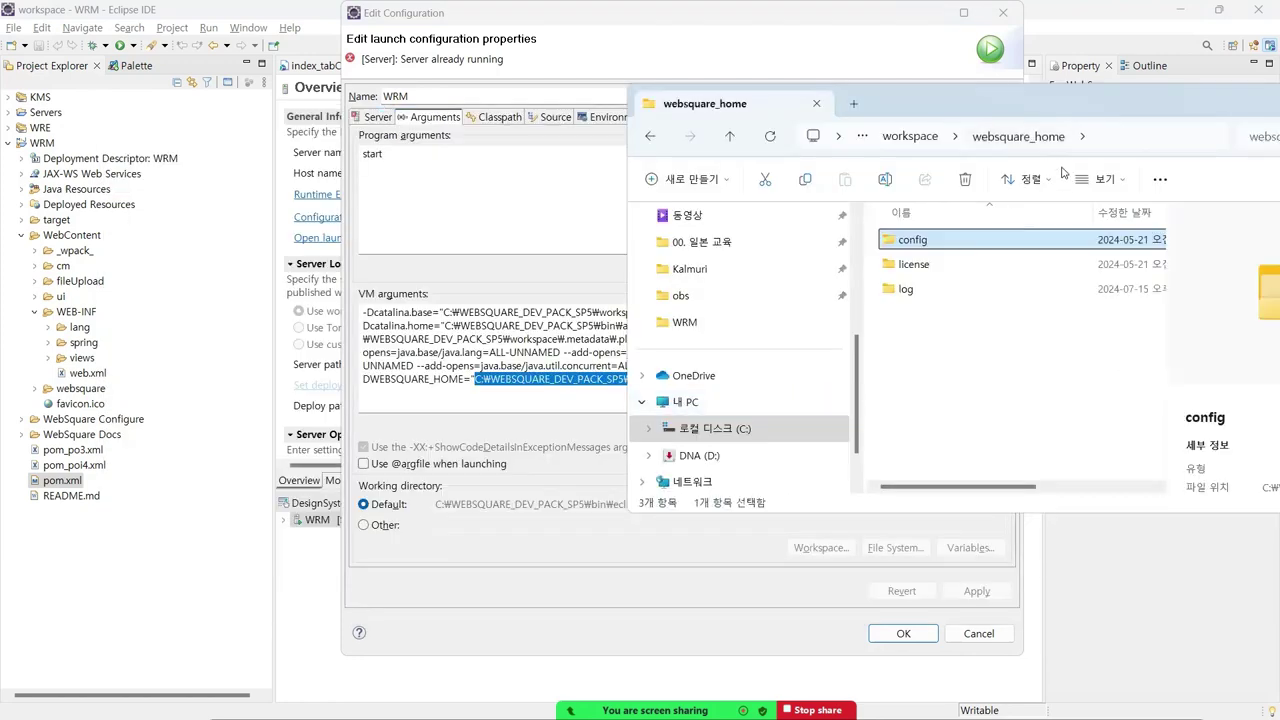
{"action": "double_click", "coordinate": [925, 239]}
{"action": "left_click", "coordinate": [925, 239]}
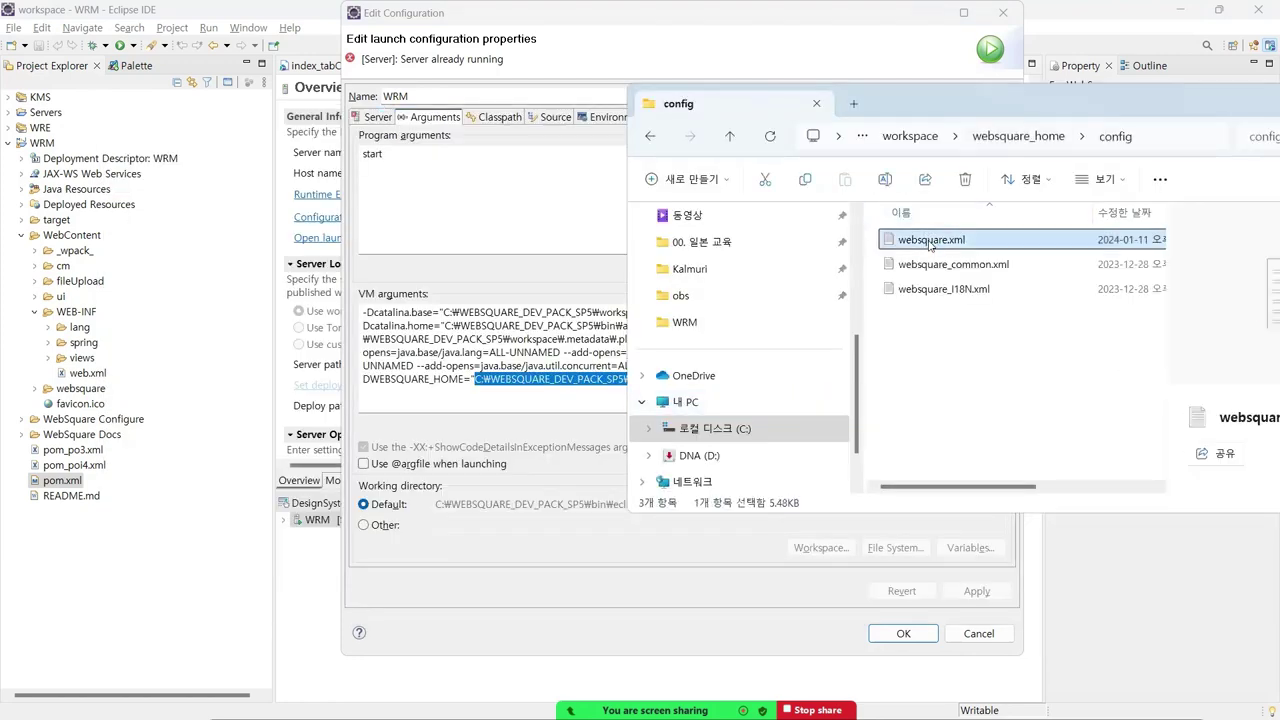
{"action": "left_click", "coordinate": [1004, 138]}
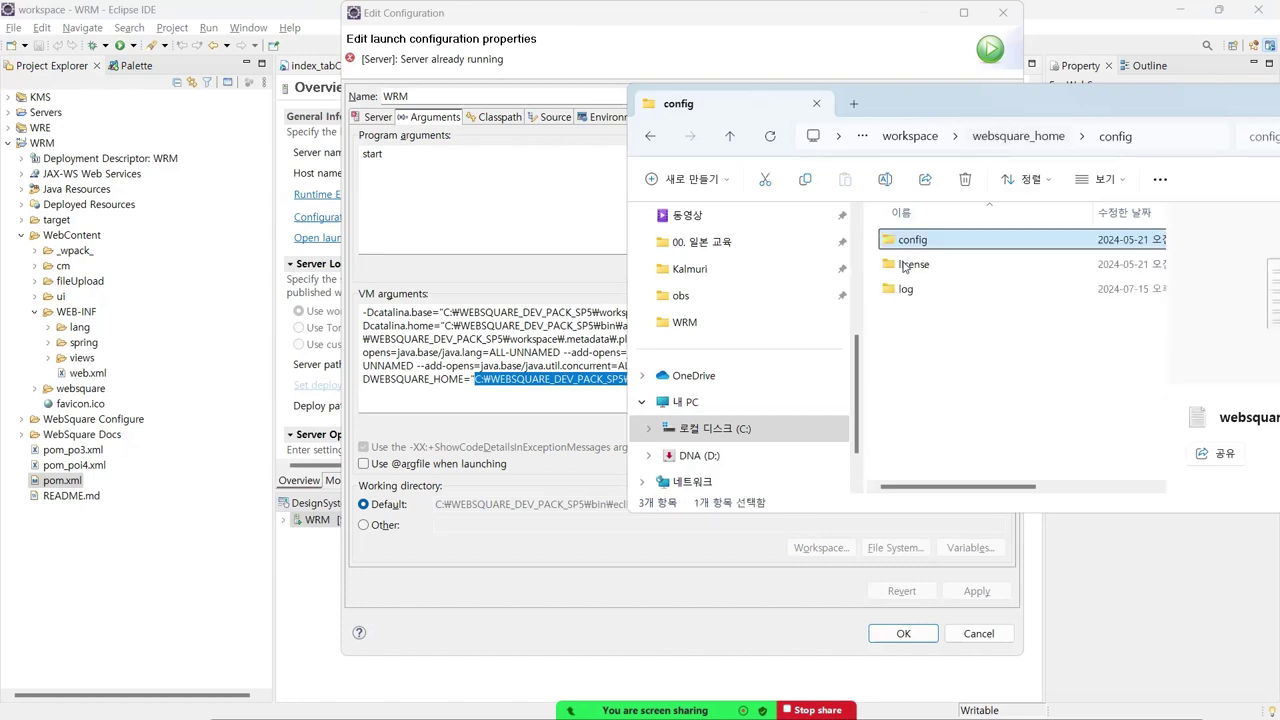
{"action": "double_click", "coordinate": [925, 264]}
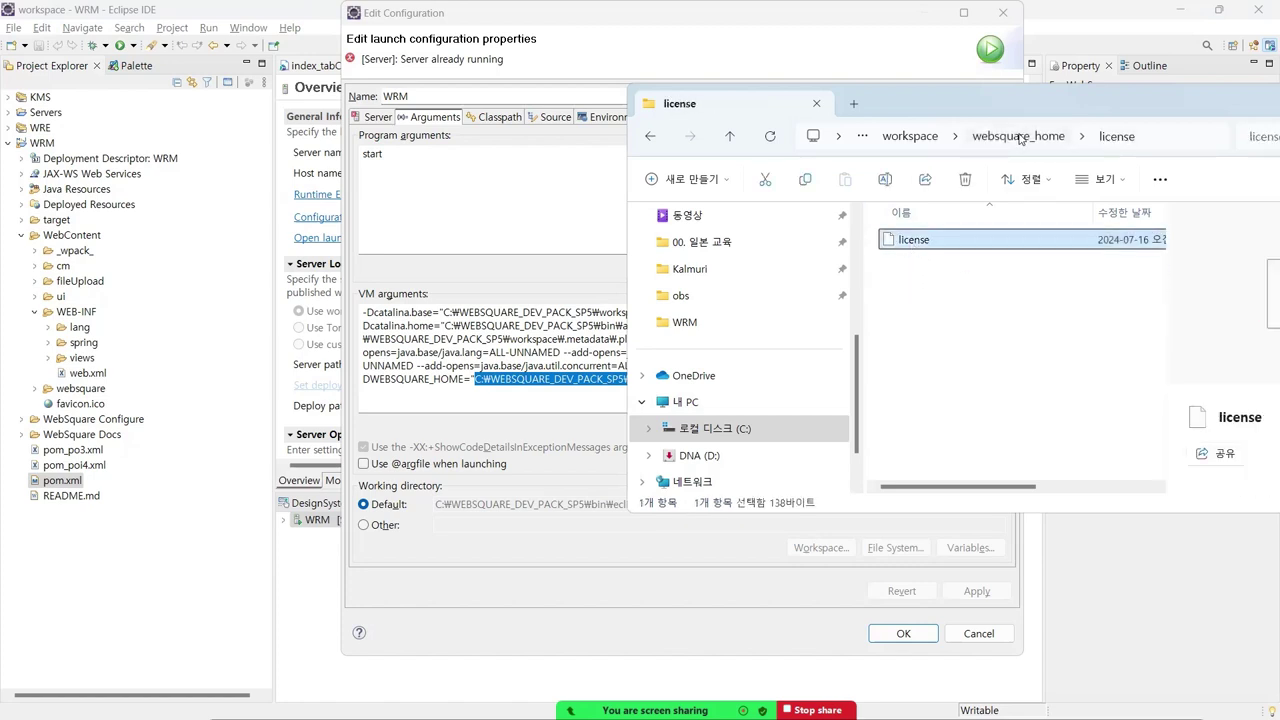
{"action": "left_click", "coordinate": [1008, 137]}
{"action": "left_click", "coordinate": [907, 270]}
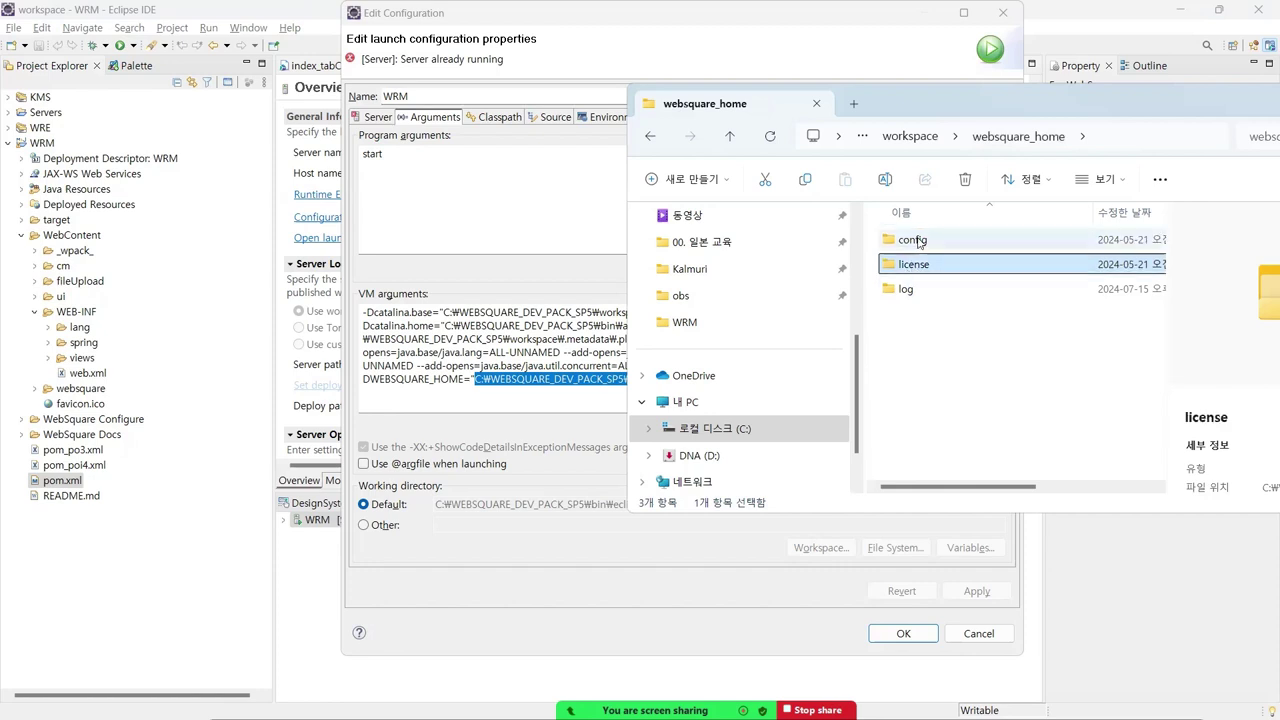
{"action": "left_click", "coordinate": [921, 245]}
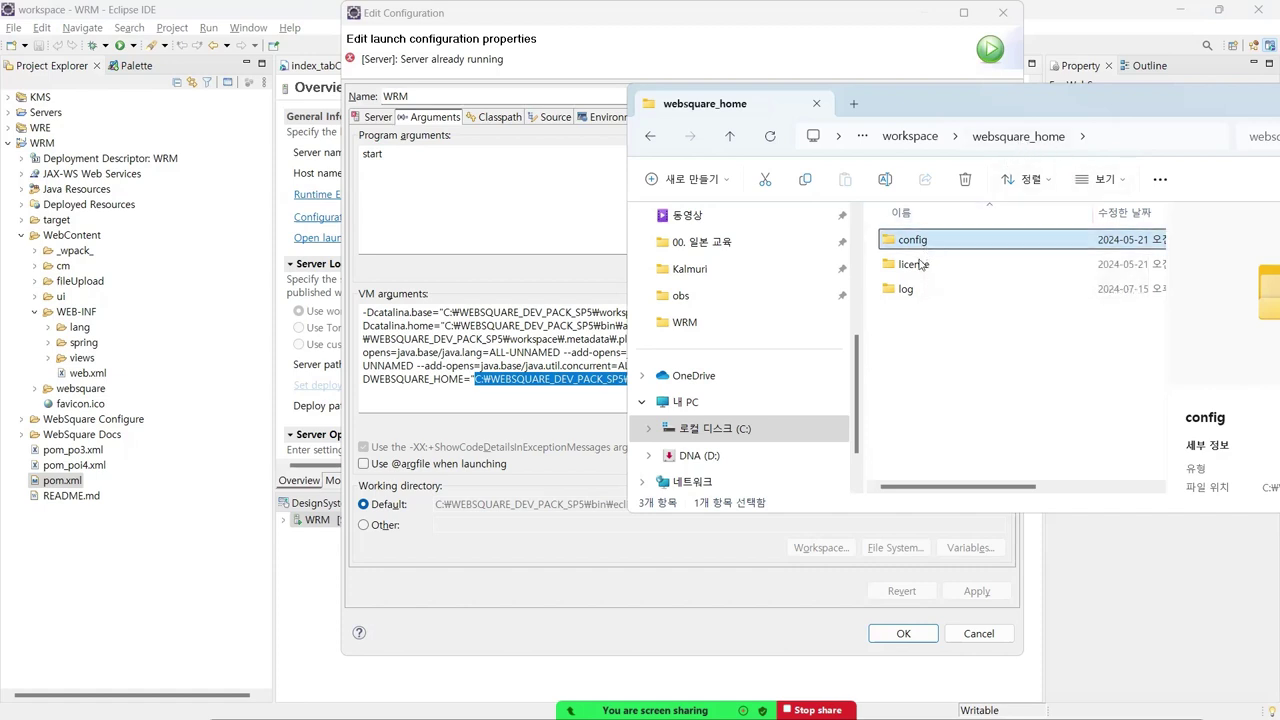
{"action": "left_click", "coordinate": [920, 268]}
- Step between the config, license and log folders to compare them
{"action": "key", "text": "Up"}
{"action": "key", "text": "Down"}
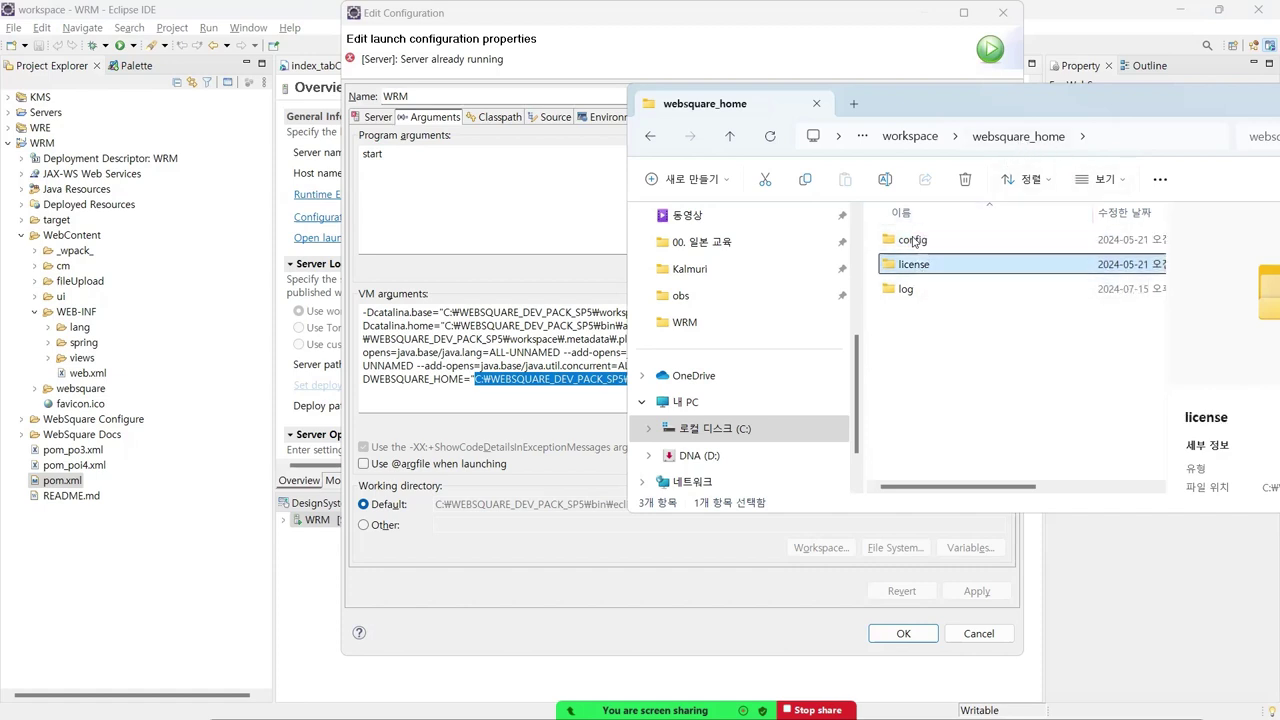
{"action": "key", "text": "Up"}
{"action": "key", "text": "Down"}
{"action": "key", "text": "Up"}
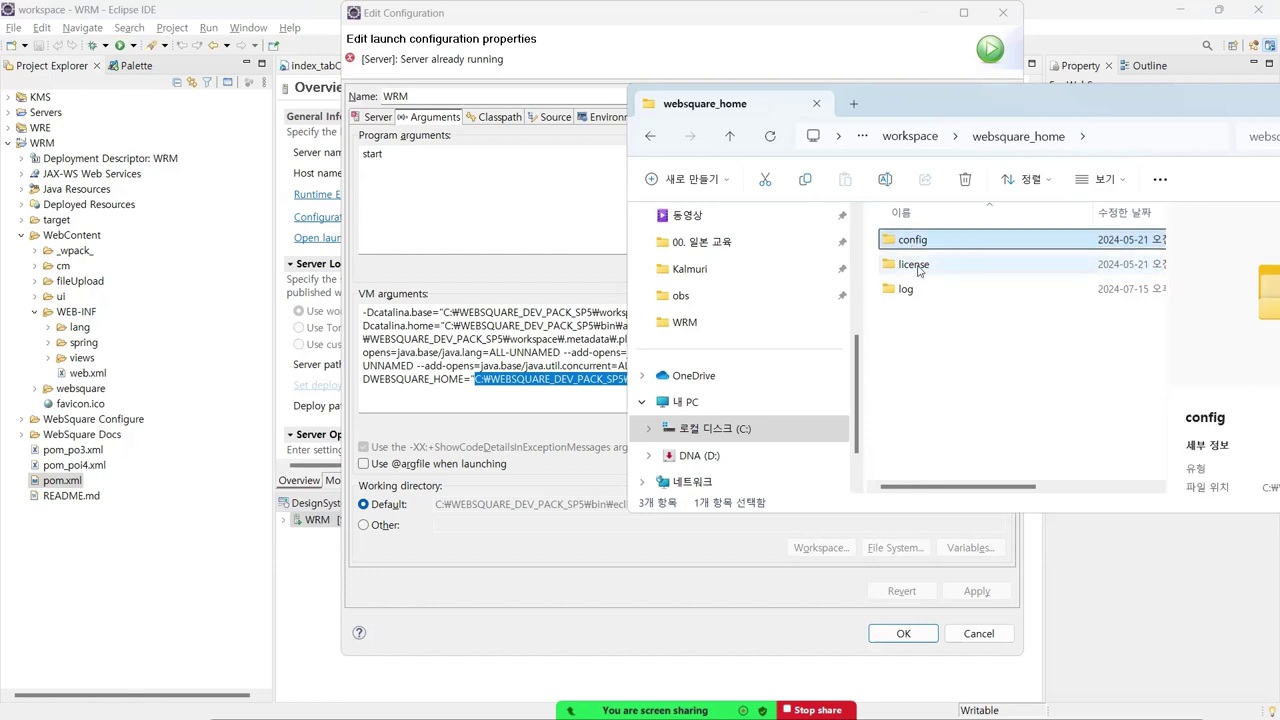
{"action": "key", "text": "Down"}
{"action": "key", "text": "Up"}
{"action": "key", "text": "Down"}
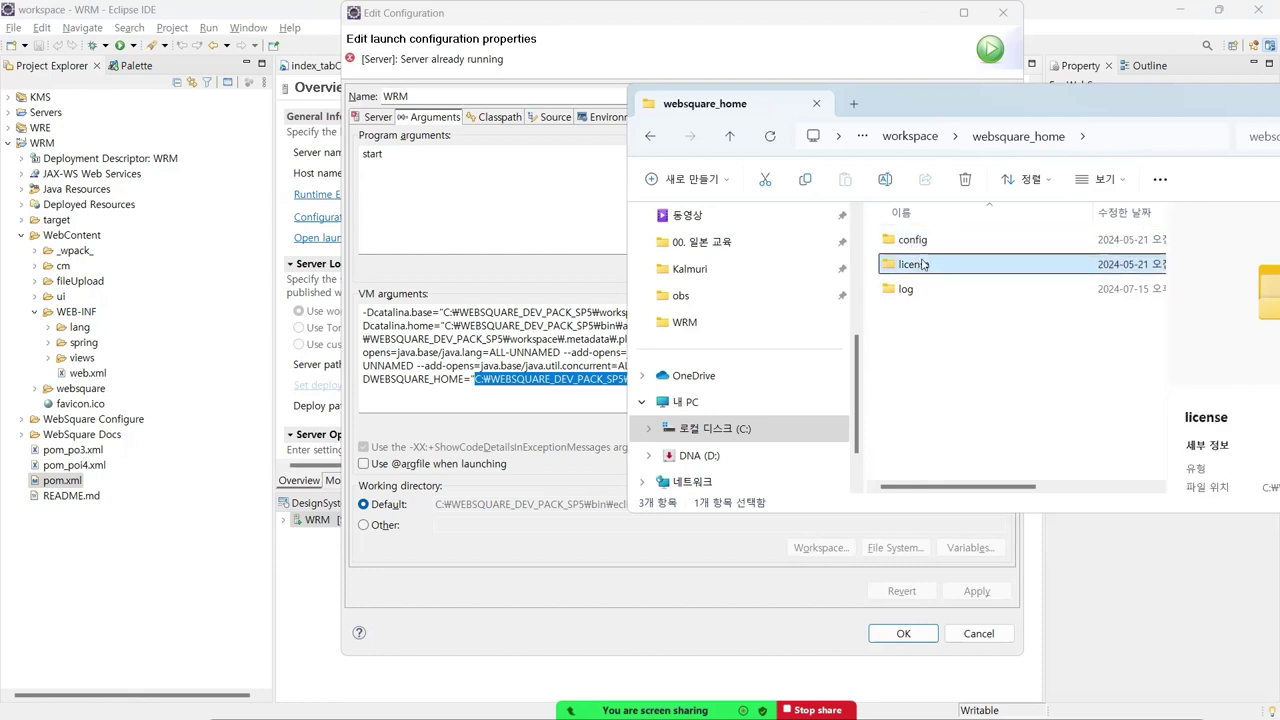
{"action": "left_click", "coordinate": [899, 291]}
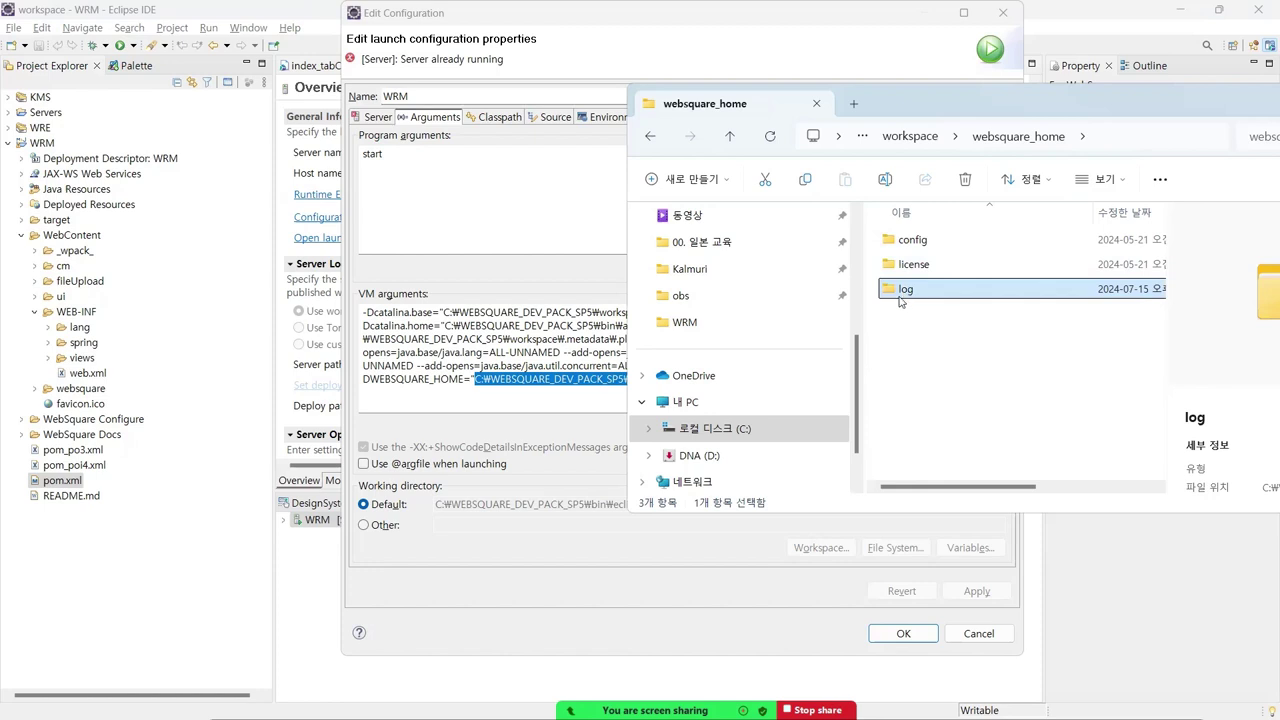
{"action": "left_click", "coordinate": [925, 248]}
{"action": "left_click", "coordinate": [920, 268]}
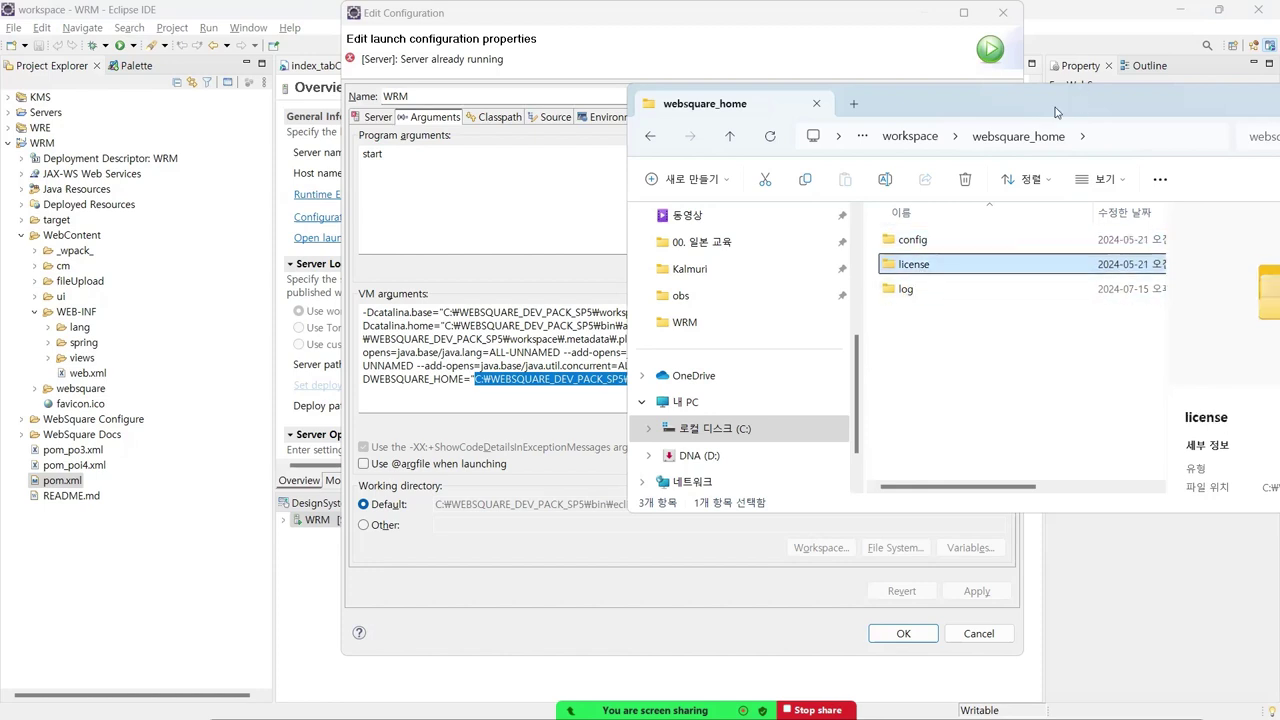
- Move Explorer over the Eclipse dialog, open config to view its XML files, and close Explorer
{"action": "left_click_drag", "start_coordinate": [1056, 112], "coordinate": [783, 163]}
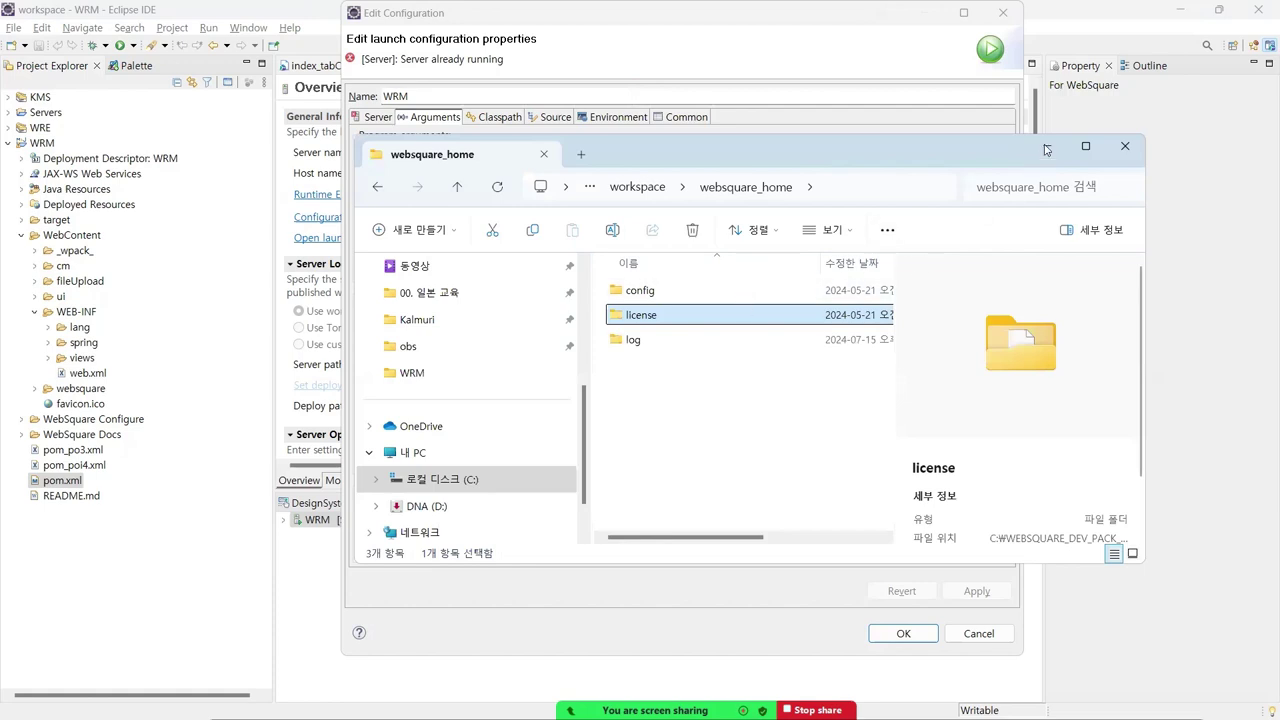
{"action": "left_click", "coordinate": [662, 291]}
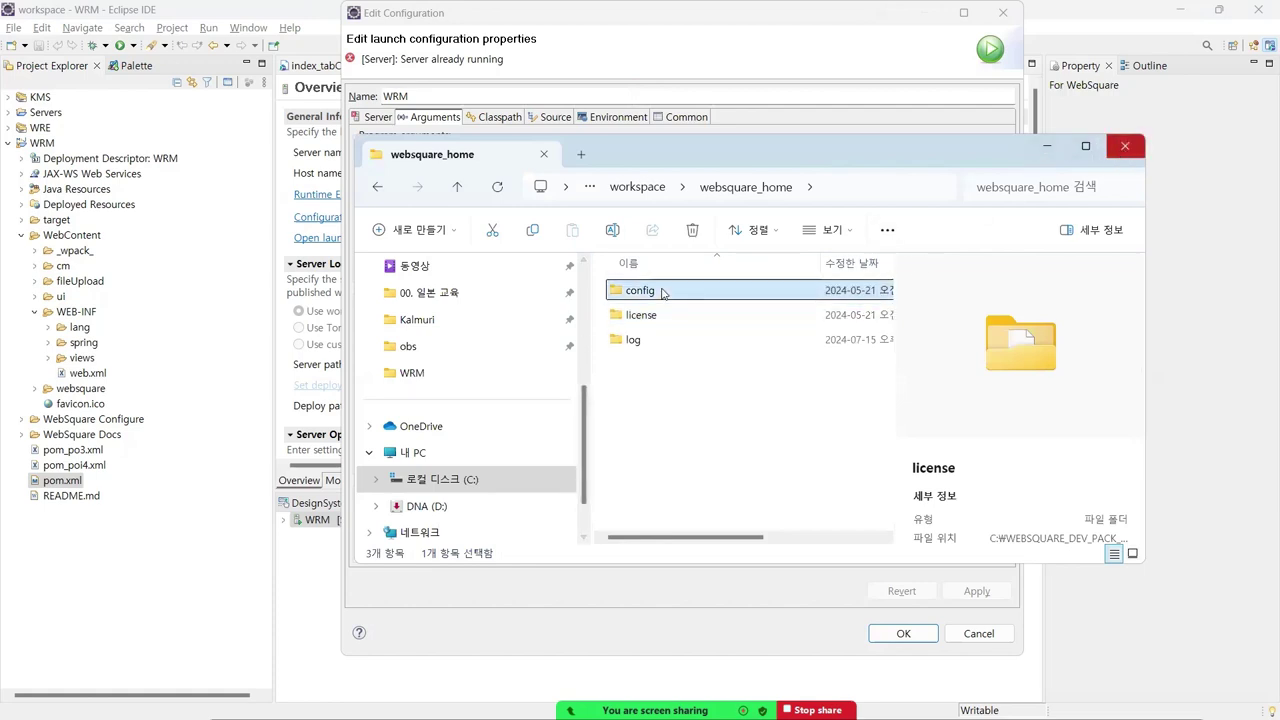
{"action": "double_click", "coordinate": [662, 291]}
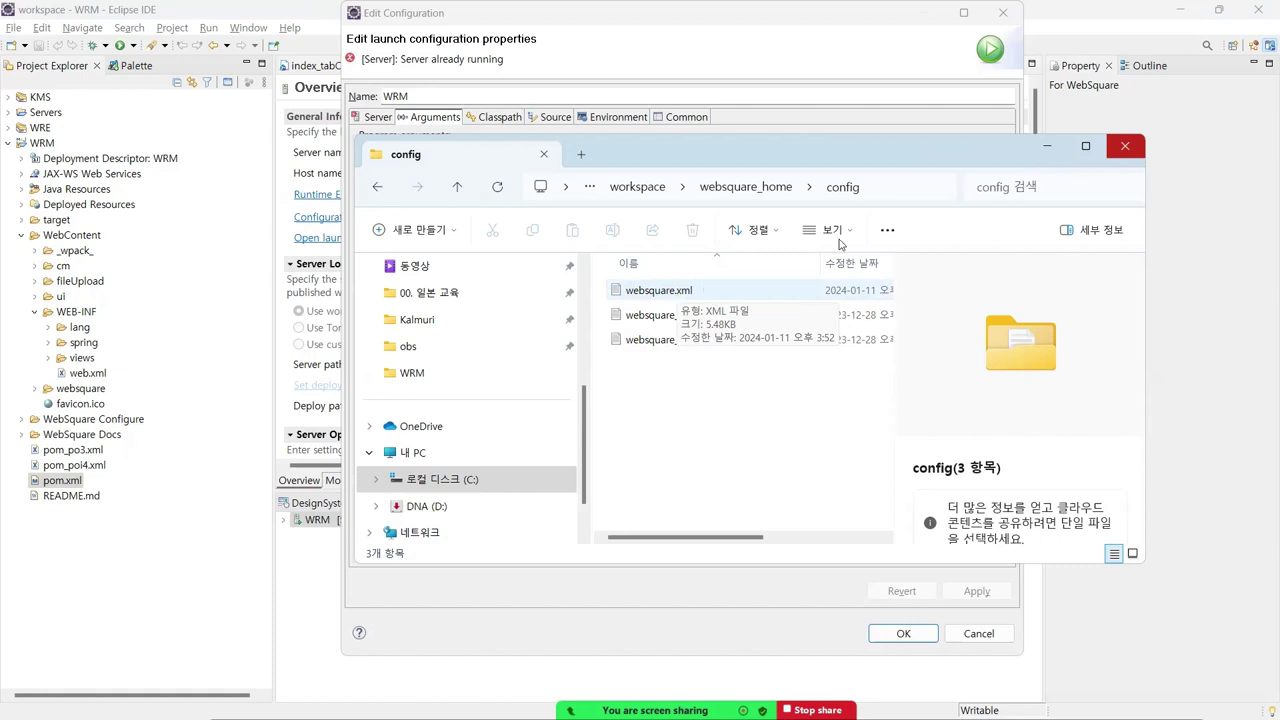
{"action": "left_click", "coordinate": [1125, 148]}
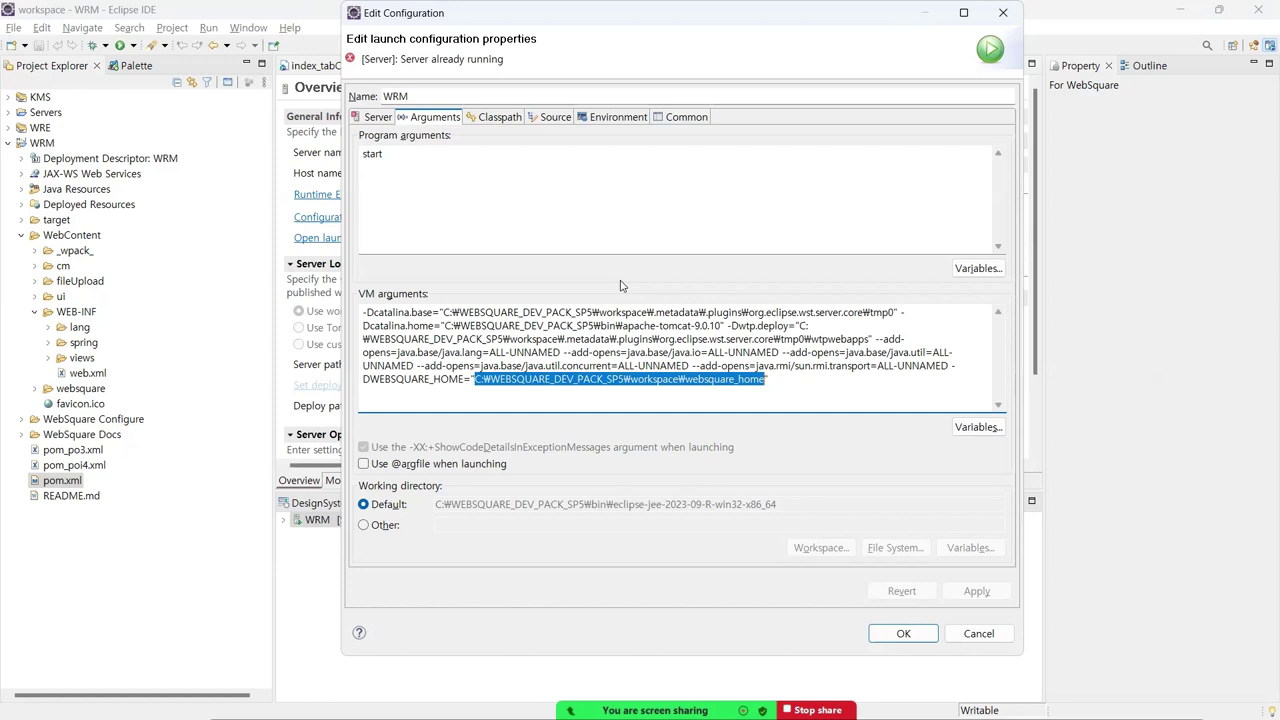
- Clear the VM argument selection, cancel Edit Configuration, and close the WRM server editor
{"action": "left_click", "coordinate": [768, 377]}
{"action": "double_click", "coordinate": [430, 378]}
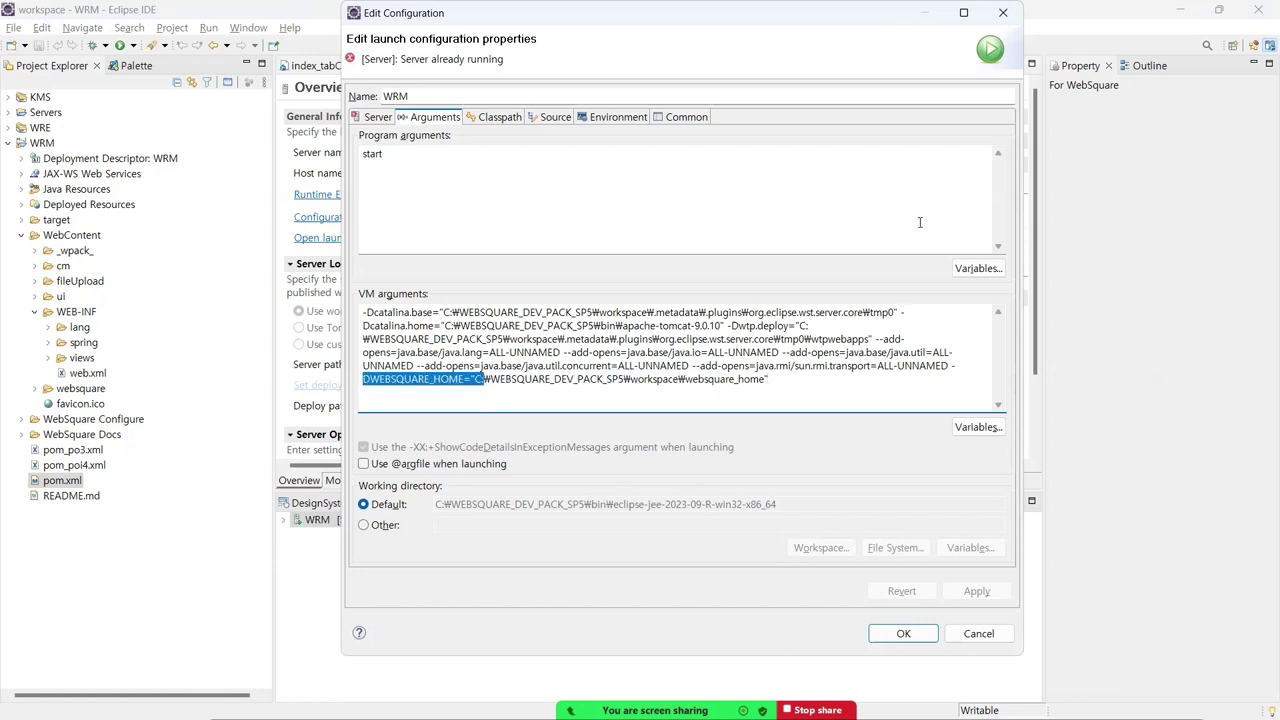
{"action": "left_click", "coordinate": [1016, 22]}
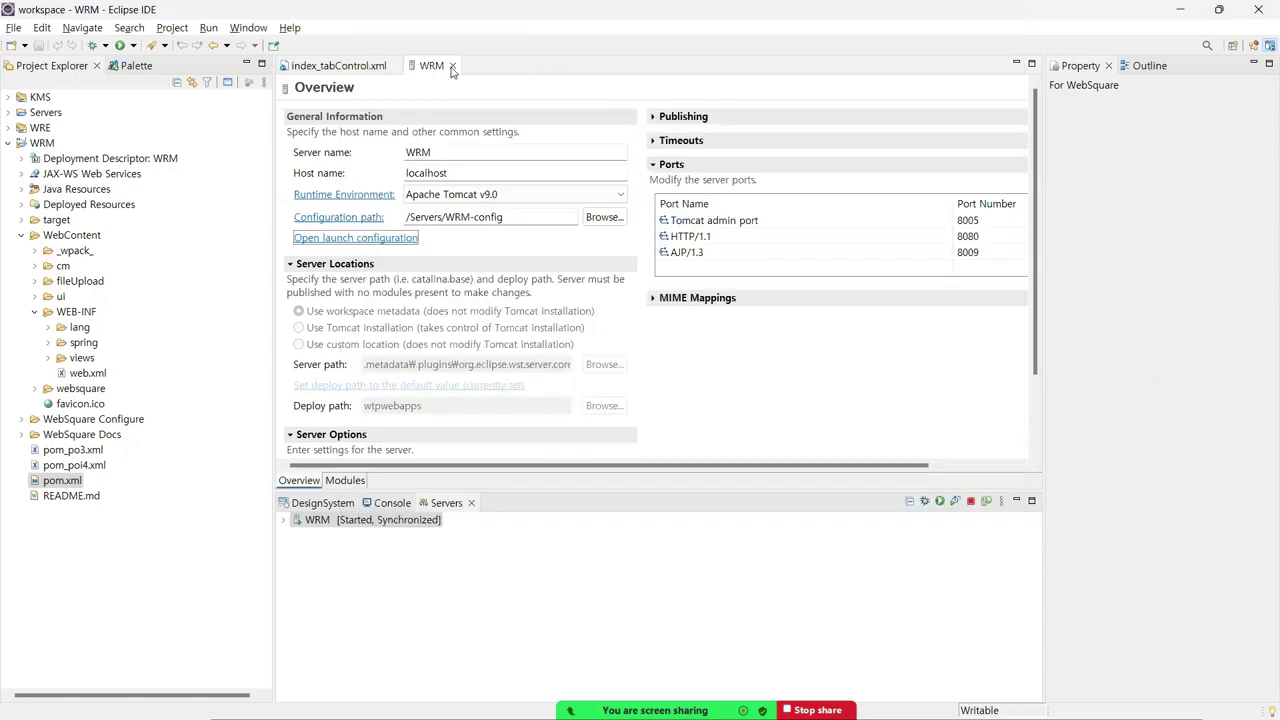
{"action": "left_click", "coordinate": [450, 66]}
- Back in the Word guide, select the -DWEBSQUARE_HOME code line, then move to the Xms bullet
{"action": "key", "text": "alt+Tab"}
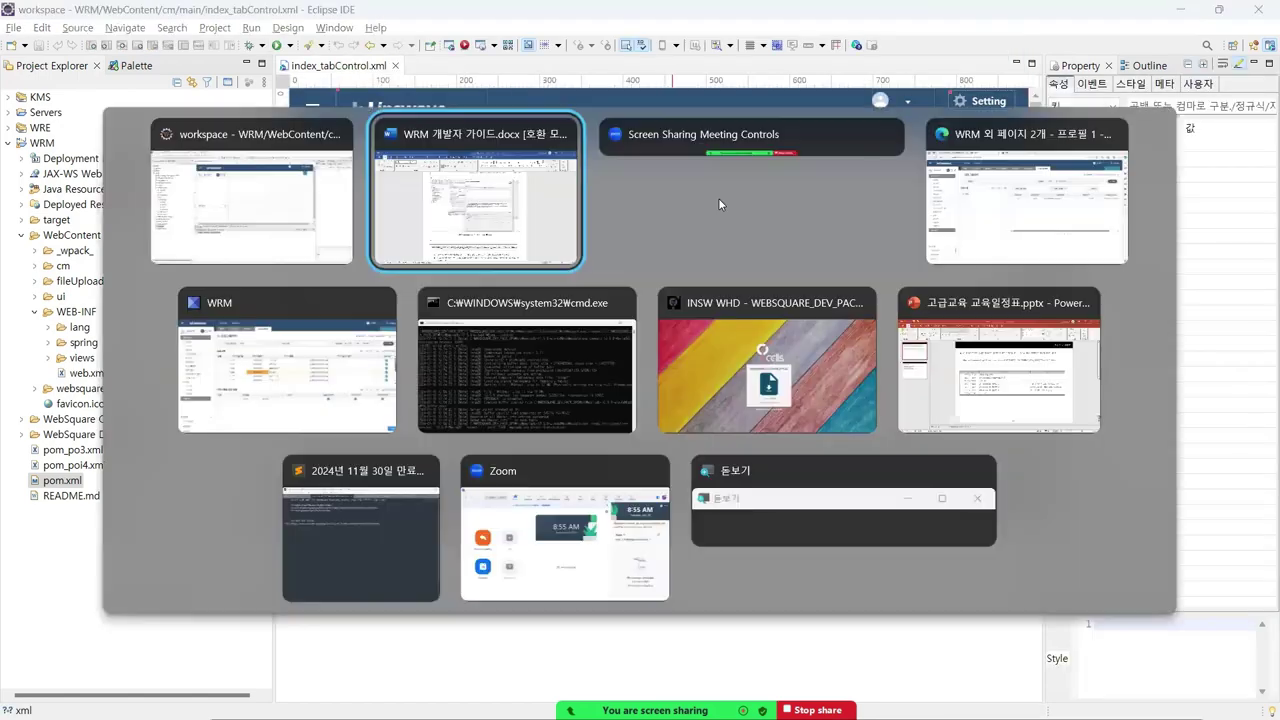
{"action": "scroll", "coordinate": [698, 368], "scroll_direction": "down", "scroll_amount": 3}
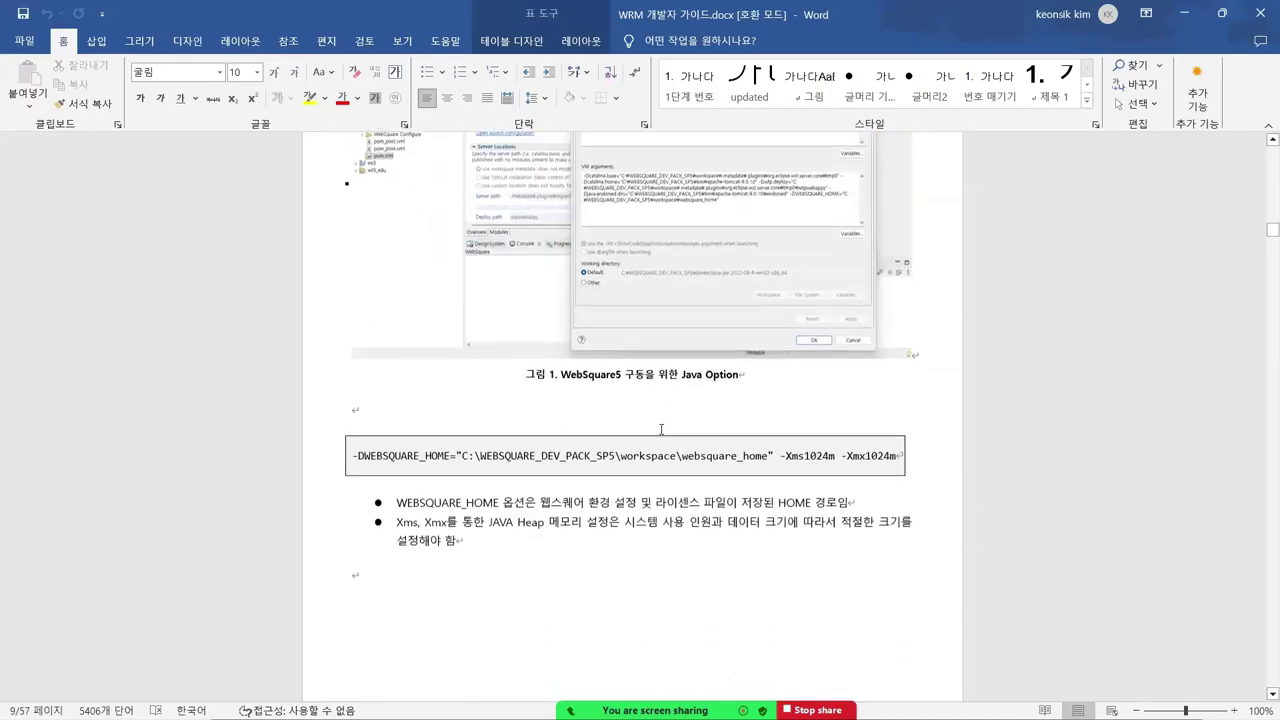
{"action": "left_click", "coordinate": [348, 455]}
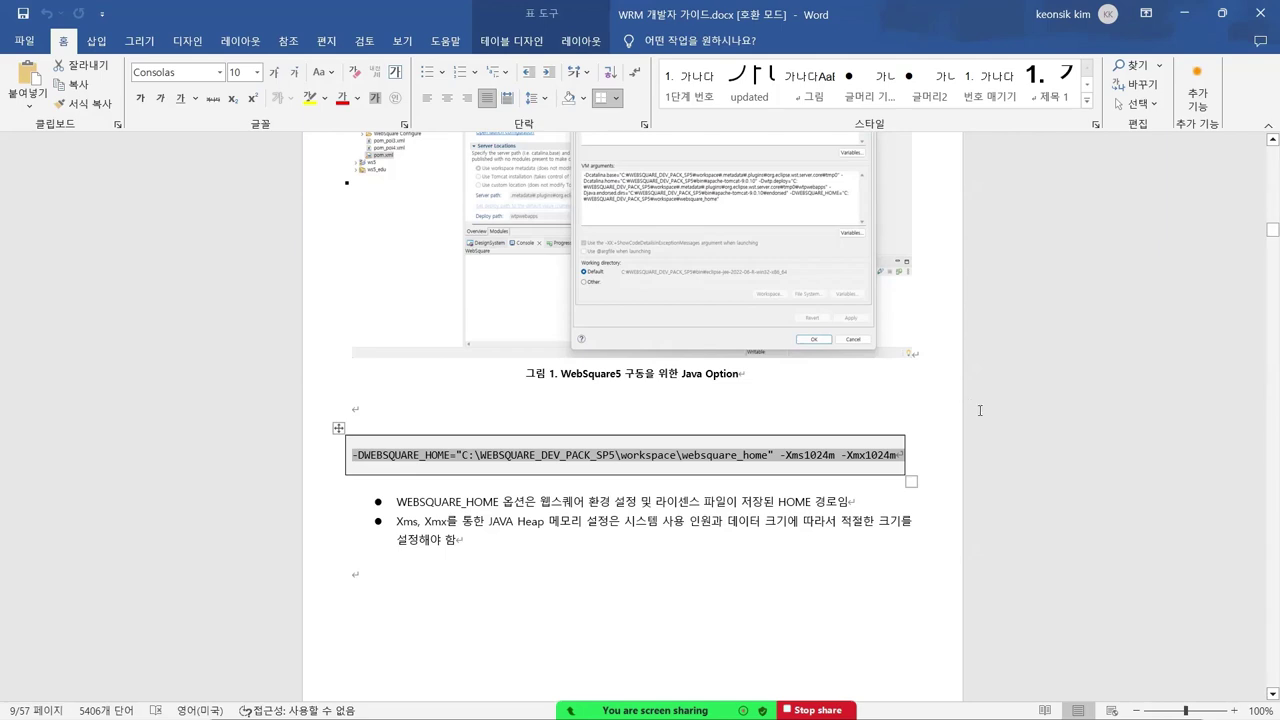
{"action": "left_click", "coordinate": [944, 440]}
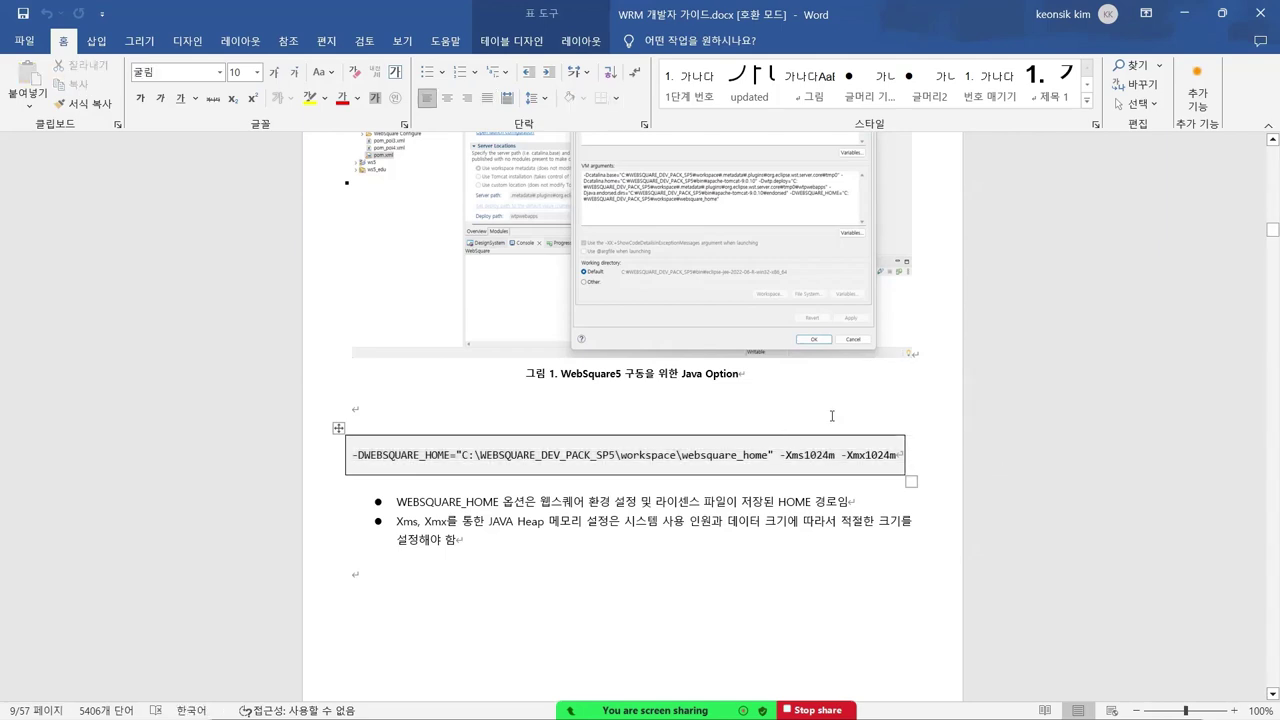
{"action": "scroll", "coordinate": [831, 415], "scroll_direction": "down", "scroll_amount": 6}
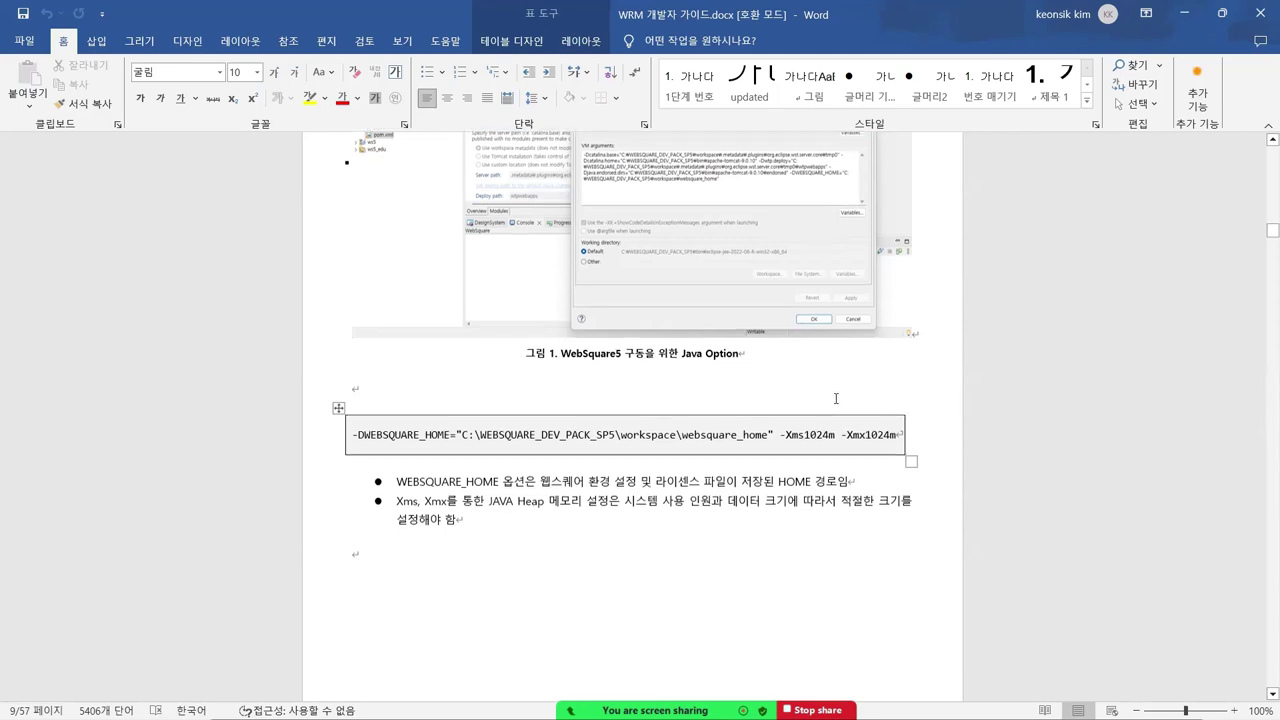
{"action": "scroll", "coordinate": [679, 342], "scroll_direction": "up", "scroll_amount": 2}
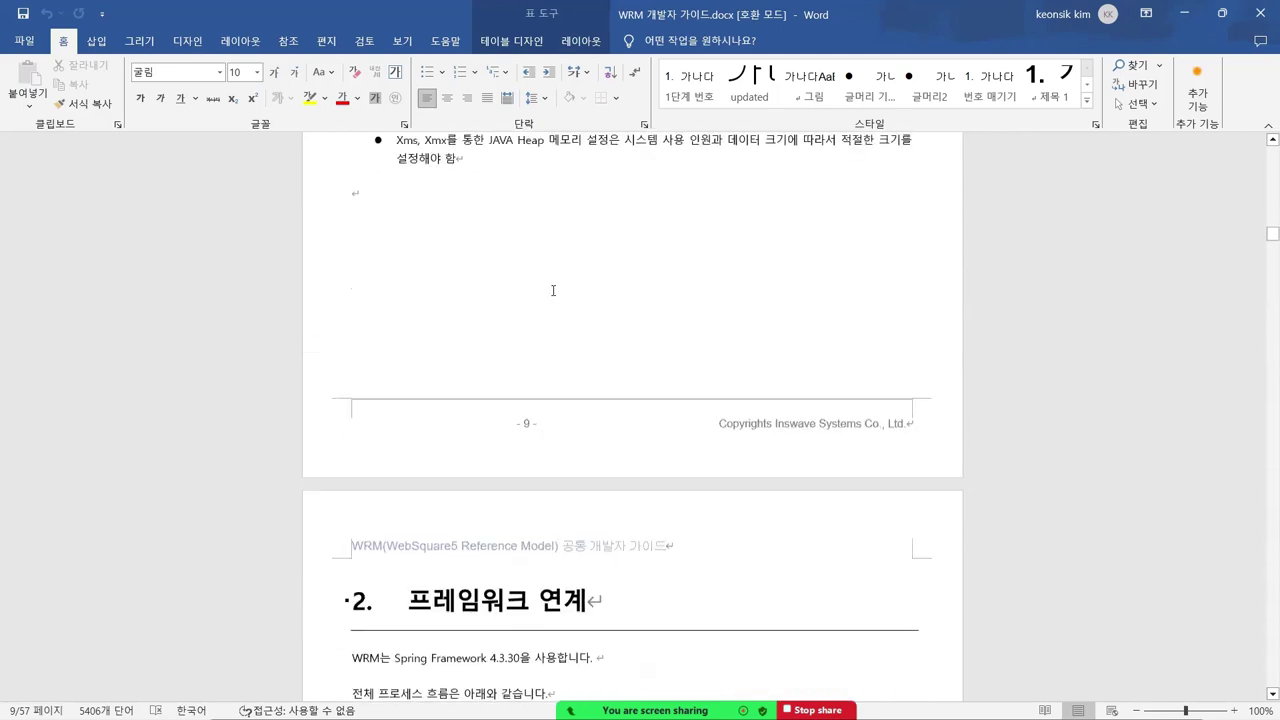
{"action": "left_click", "coordinate": [399, 160]}
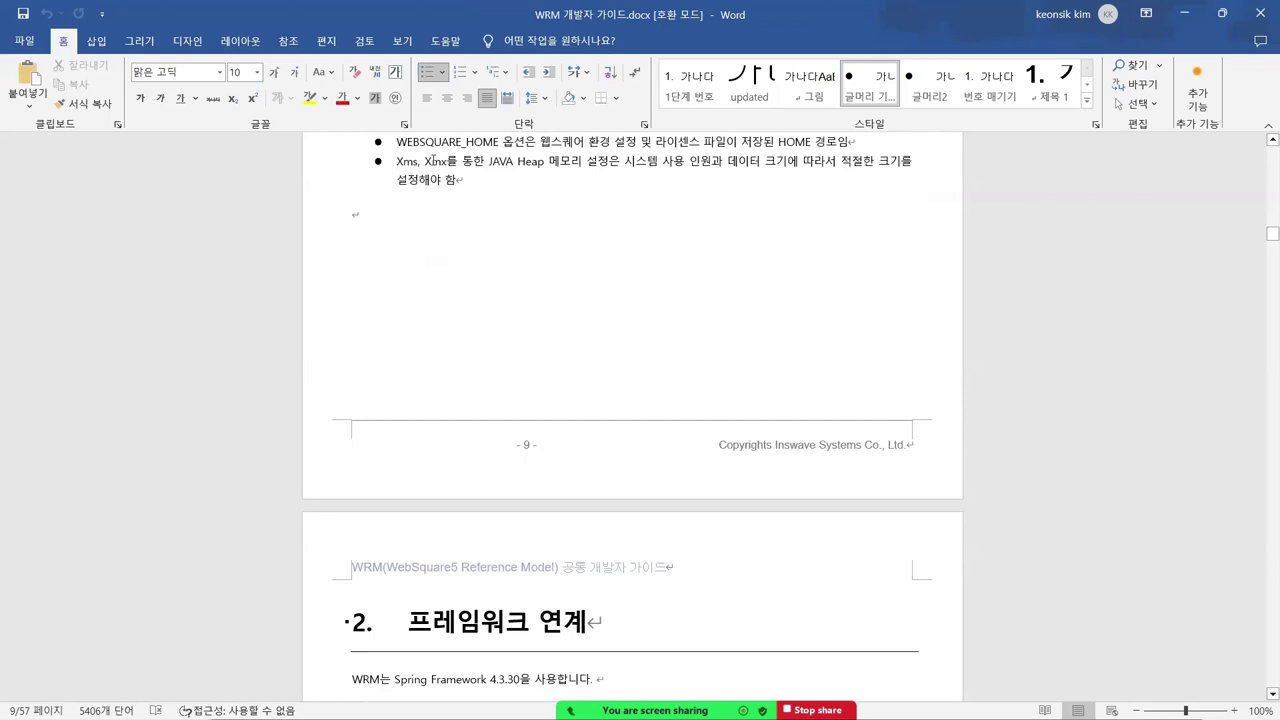
- Scroll the guide down to section 6.1.7 실행 화면 on pages 53–54
{"action": "scroll", "coordinate": [562, 314], "scroll_direction": "up", "scroll_amount": 2}
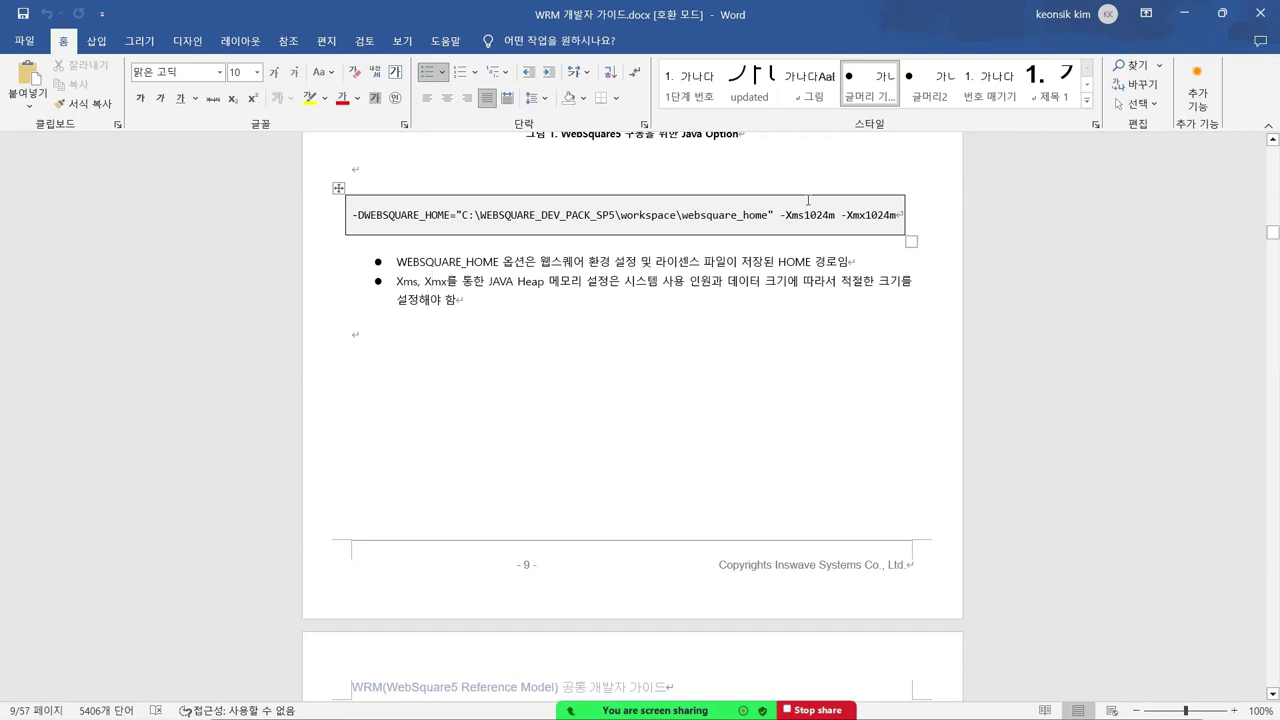
{"action": "scroll", "coordinate": [550, 403], "scroll_direction": "down", "scroll_amount": 8}
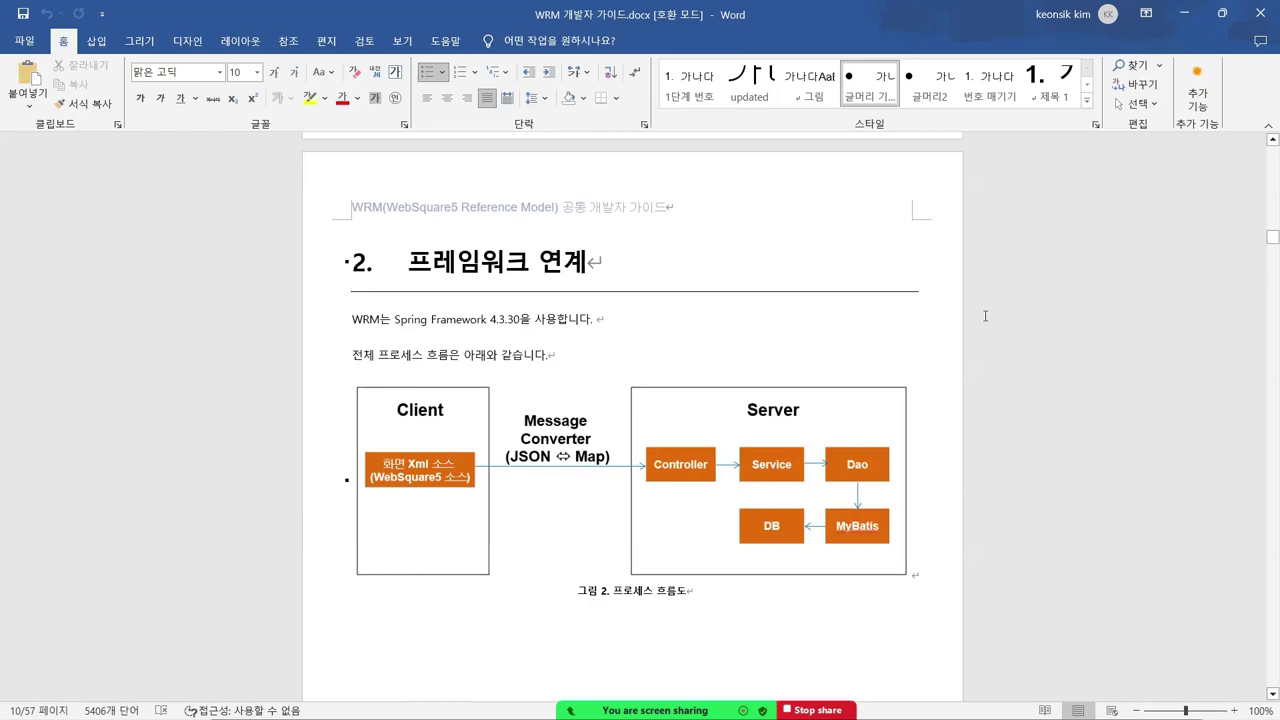
{"action": "scroll", "coordinate": [918, 306], "scroll_direction": "down", "scroll_amount": 17}
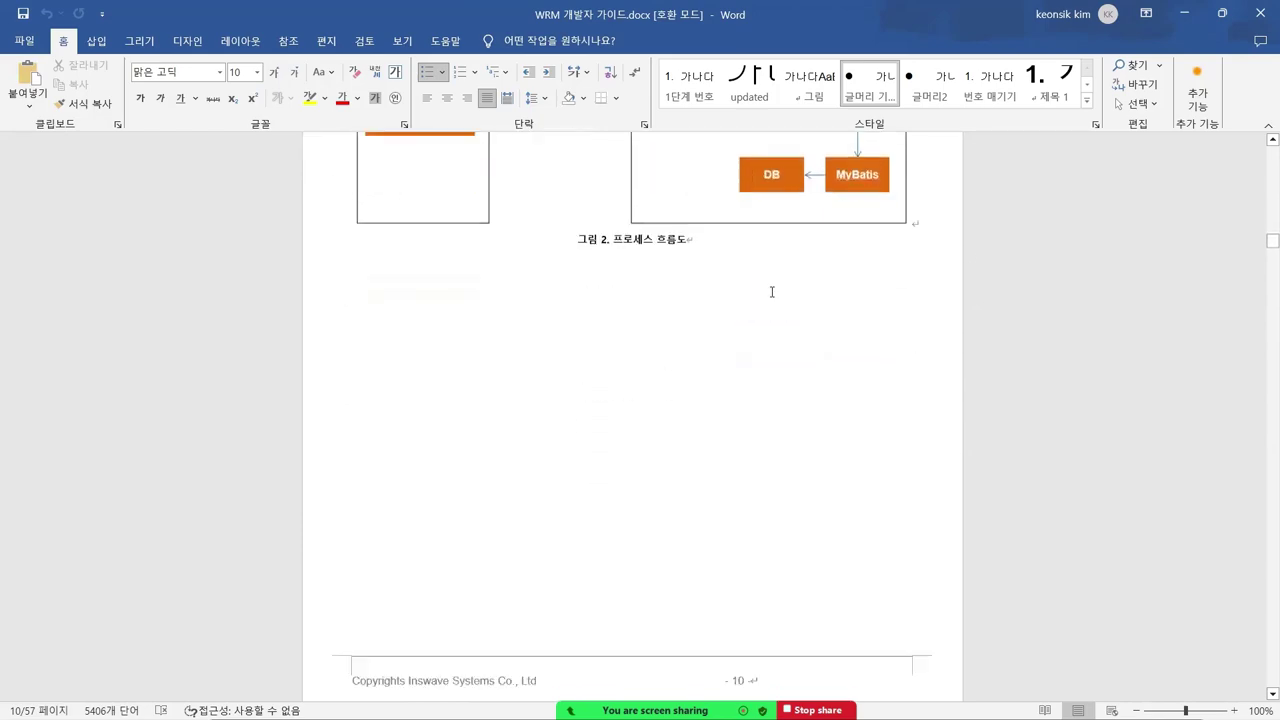
{"action": "scroll", "coordinate": [907, 316], "scroll_direction": "down", "scroll_amount": 20}
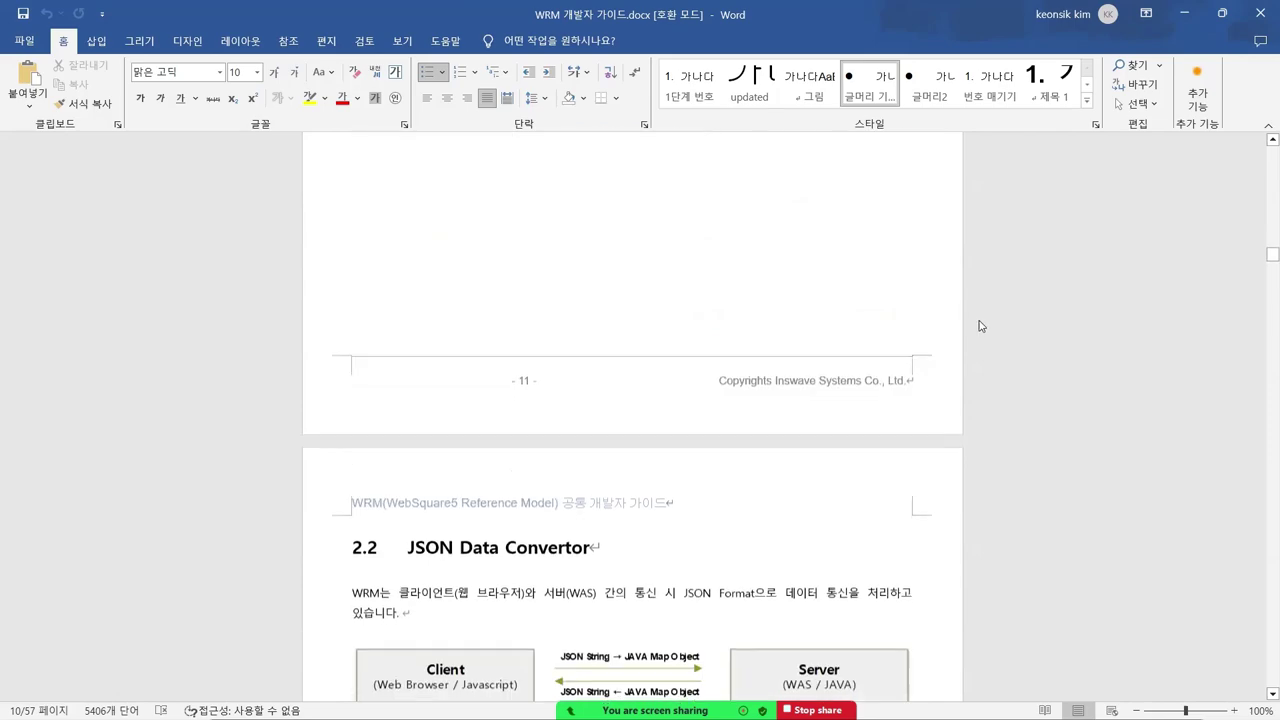
{"action": "scroll", "coordinate": [1097, 314], "scroll_direction": "down", "scroll_amount": 17}
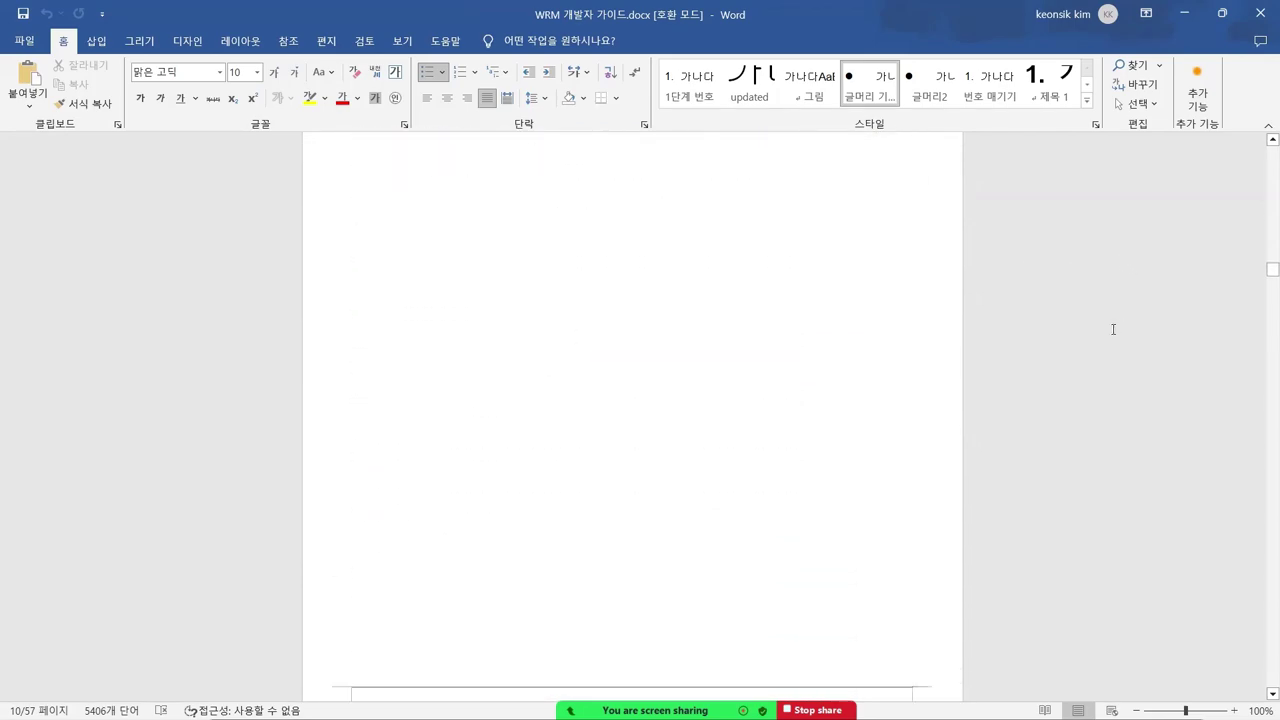
{"action": "left_click_drag", "start_coordinate": [1262, 277], "coordinate": [1262, 695]}
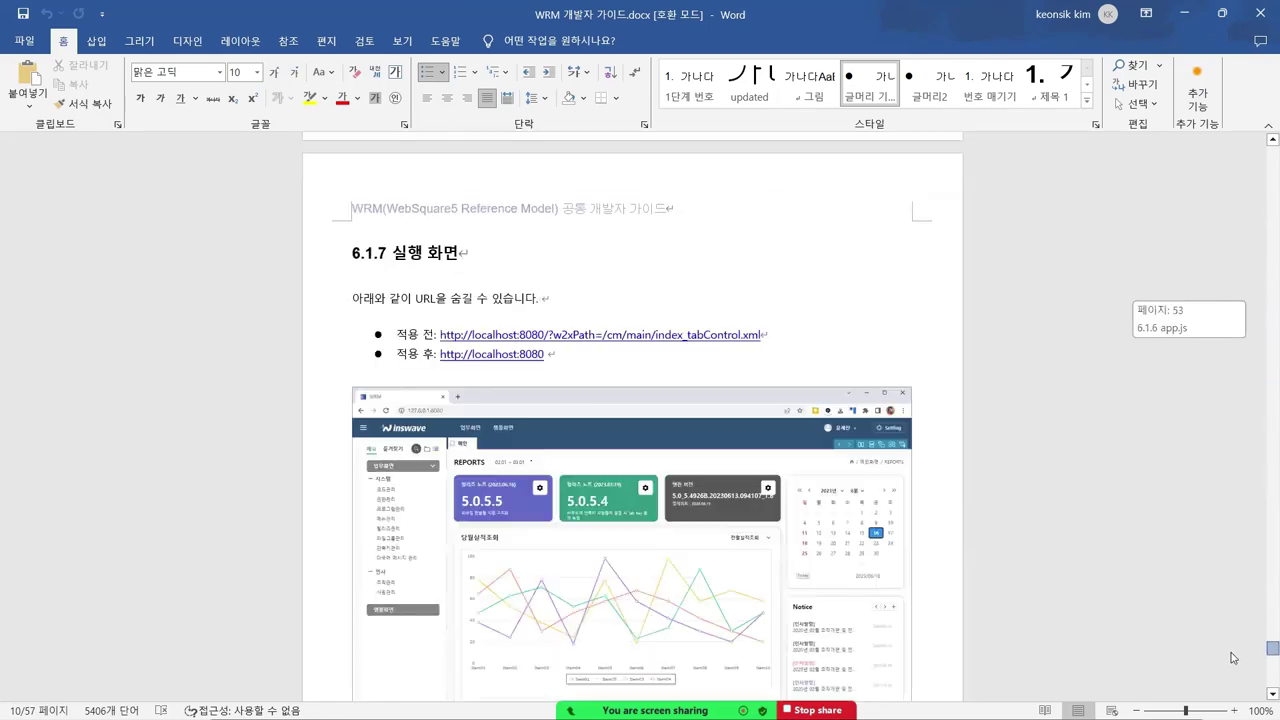
{"action": "scroll", "coordinate": [528, 380], "scroll_direction": "up", "scroll_amount": 8}
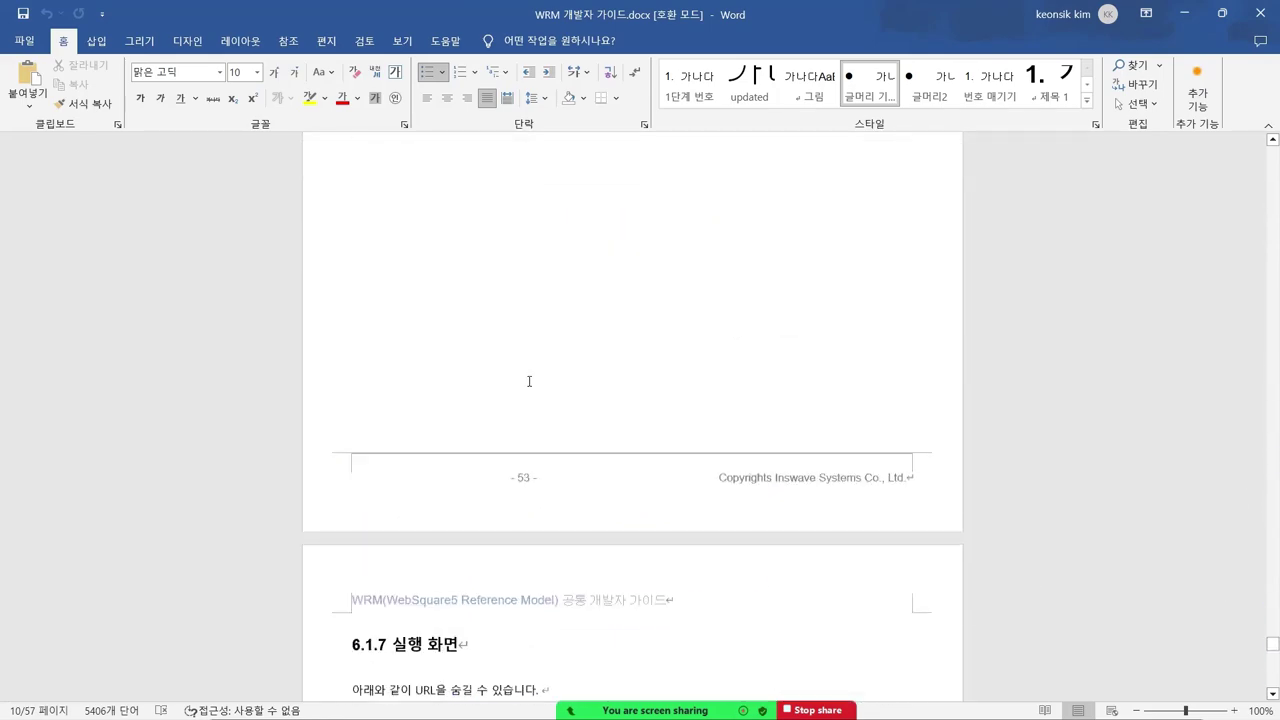
{"action": "scroll", "coordinate": [523, 366], "scroll_direction": "down", "scroll_amount": 5}
{"action": "scroll", "coordinate": [545, 392], "scroll_direction": "down", "scroll_amount": 1}
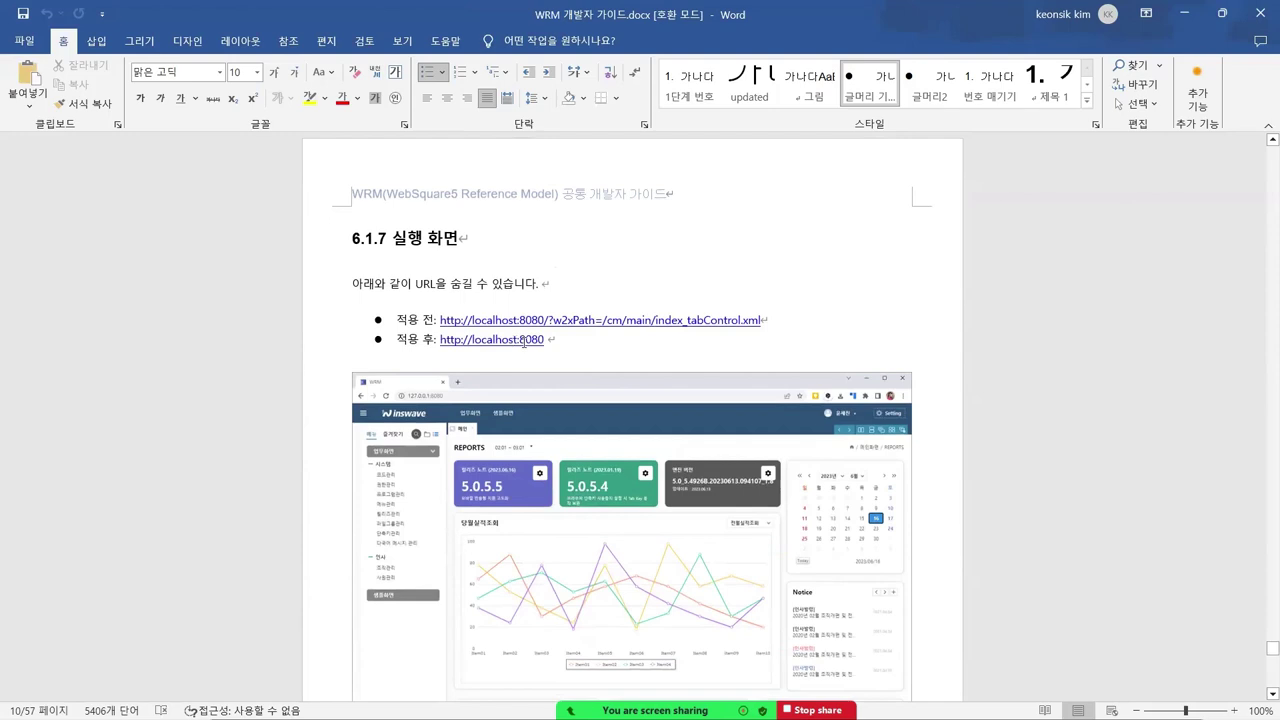
{"action": "left_click_drag", "start_coordinate": [545, 339], "coordinate": [440, 340]}
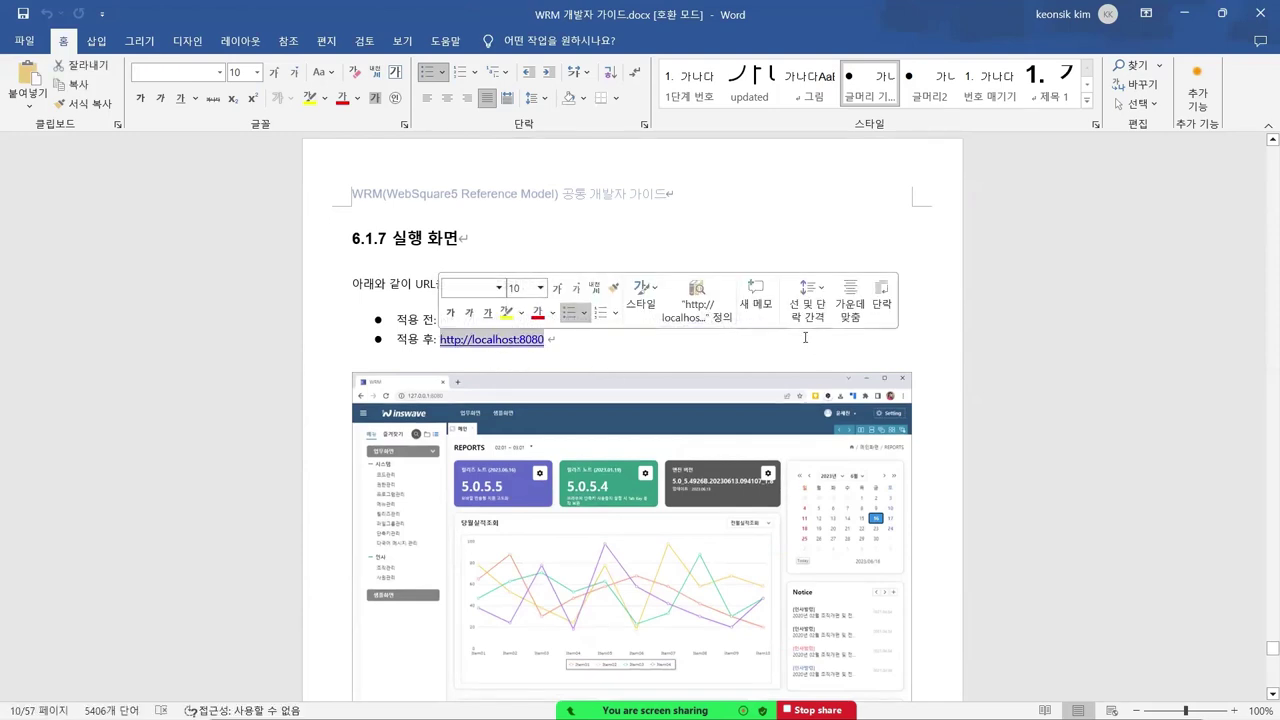
{"action": "left_click", "coordinate": [757, 216]}
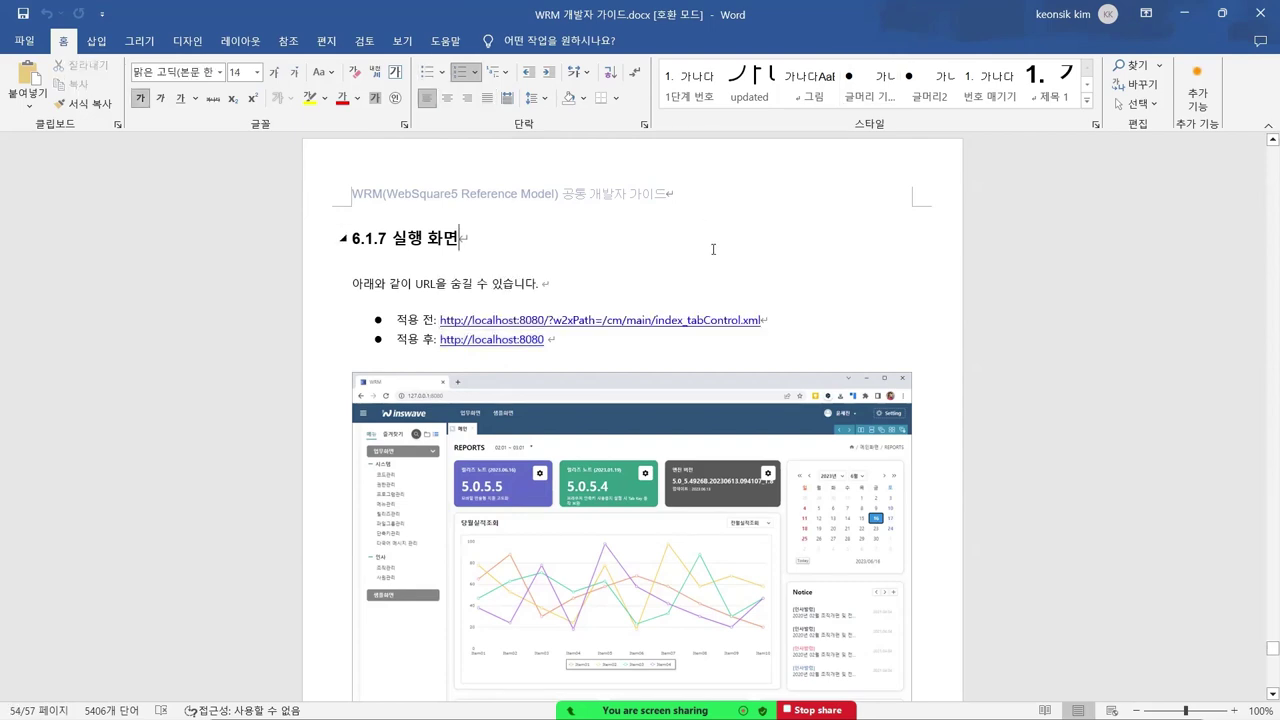
- Drag the scrollbar back up toward page 24 and section 3. 설치
{"action": "scroll", "coordinate": [713, 249], "scroll_direction": "down", "scroll_amount": 15}
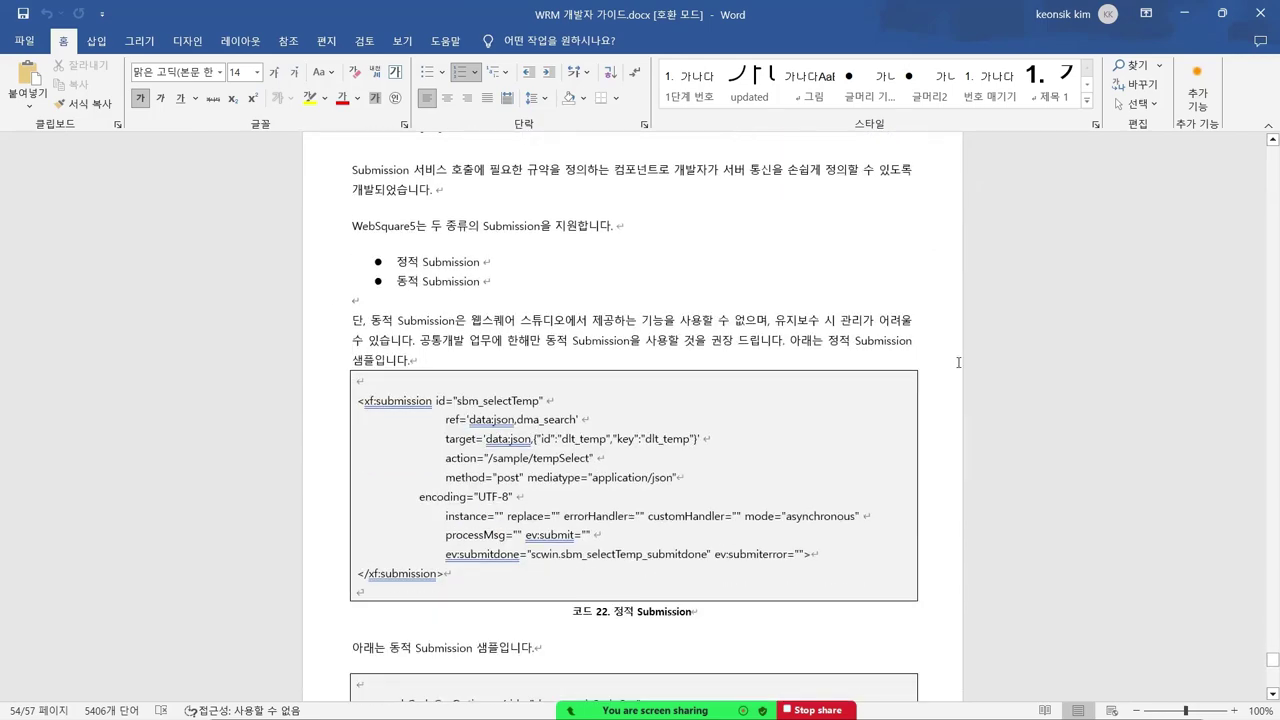
{"action": "scroll", "coordinate": [958, 362], "scroll_direction": "down", "scroll_amount": 8}
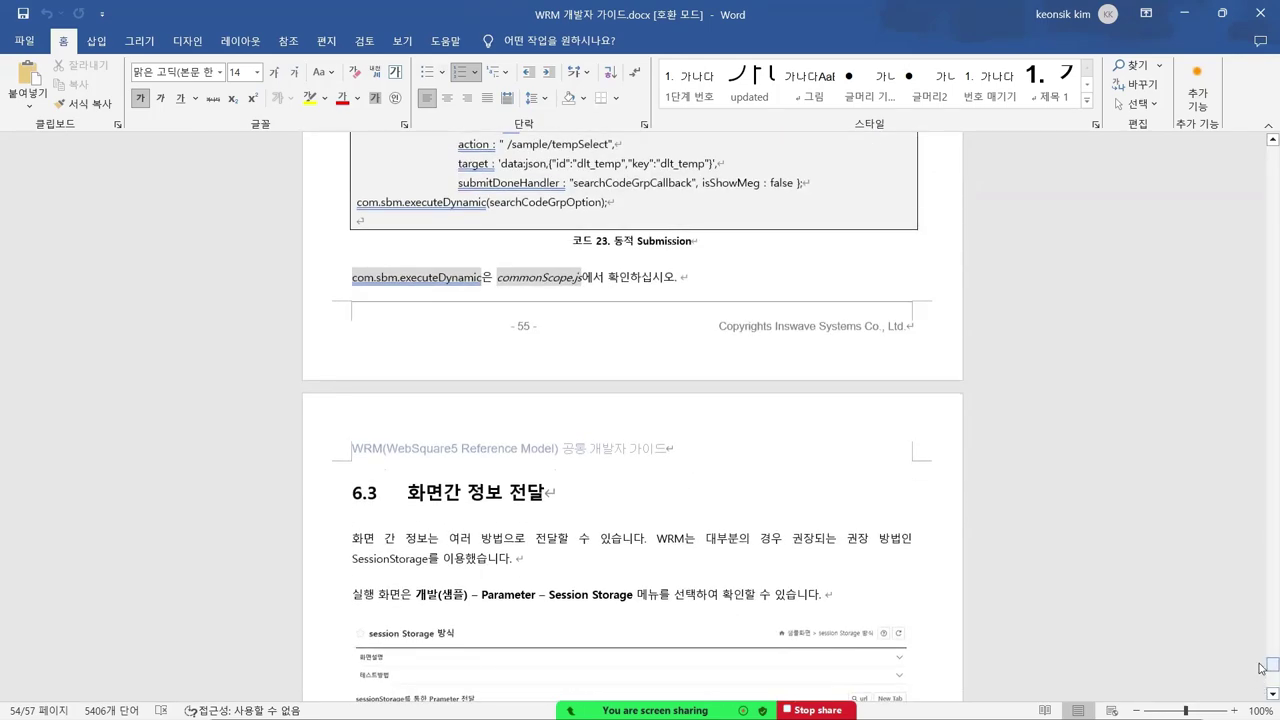
{"action": "left_click_drag", "start_coordinate": [1261, 667], "coordinate": [1233, 379]}
- Scroll through the 3.1 설치 방법 steps and 주의 box down to 3.2 프로젝트 구조
{"action": "scroll", "coordinate": [683, 413], "scroll_direction": "down", "scroll_amount": 3}
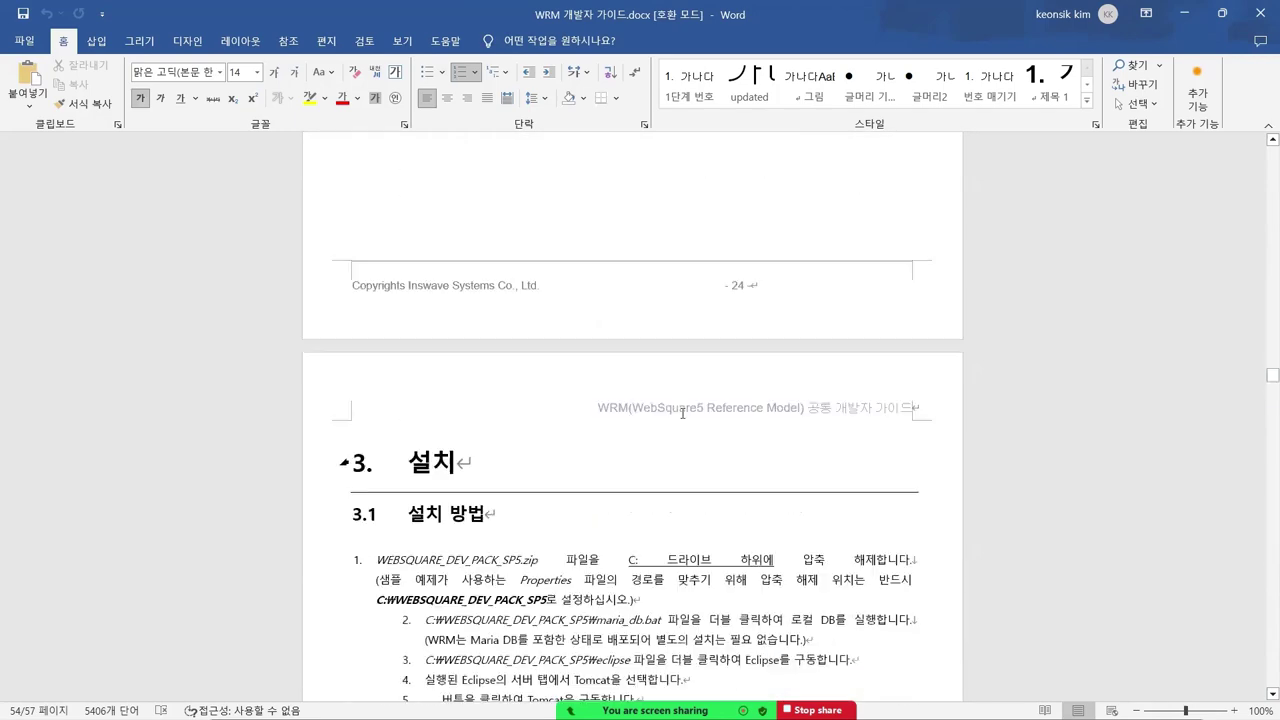
{"action": "scroll", "coordinate": [683, 413], "scroll_direction": "down", "scroll_amount": 3}
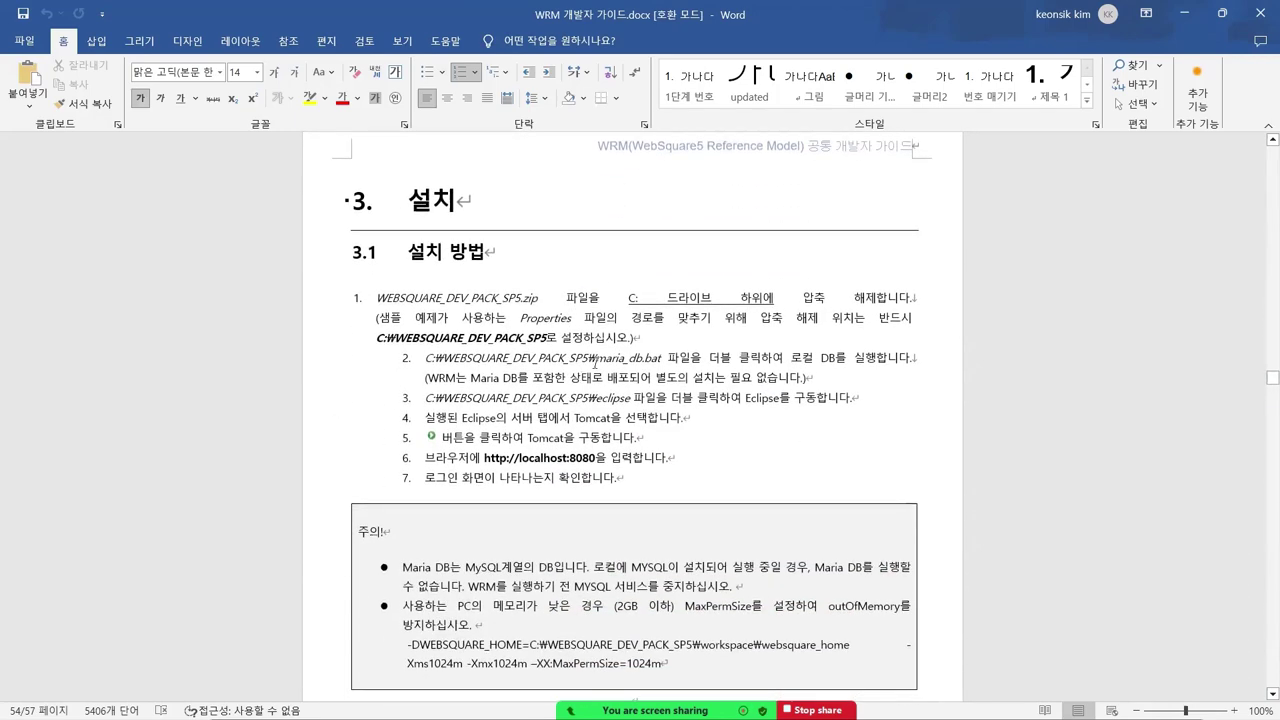
{"action": "scroll", "coordinate": [565, 356], "scroll_direction": "down", "scroll_amount": 1}
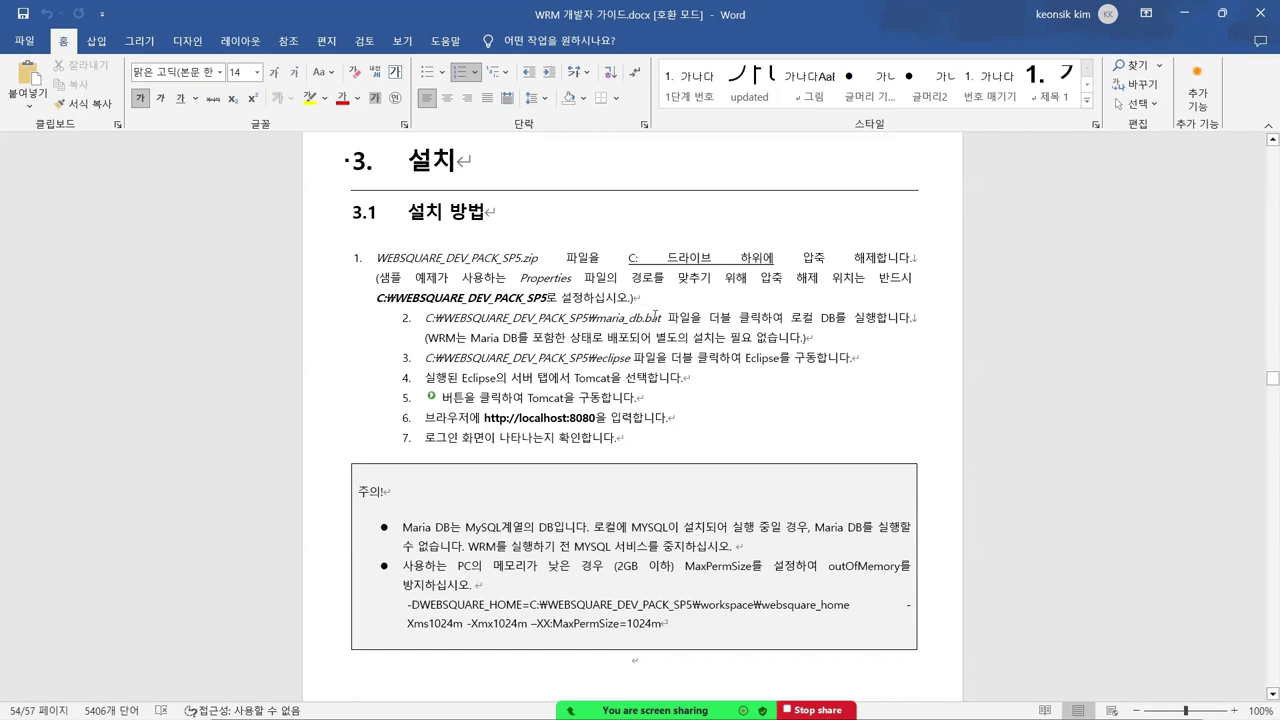
{"action": "scroll", "coordinate": [613, 318], "scroll_direction": "down", "scroll_amount": 1}
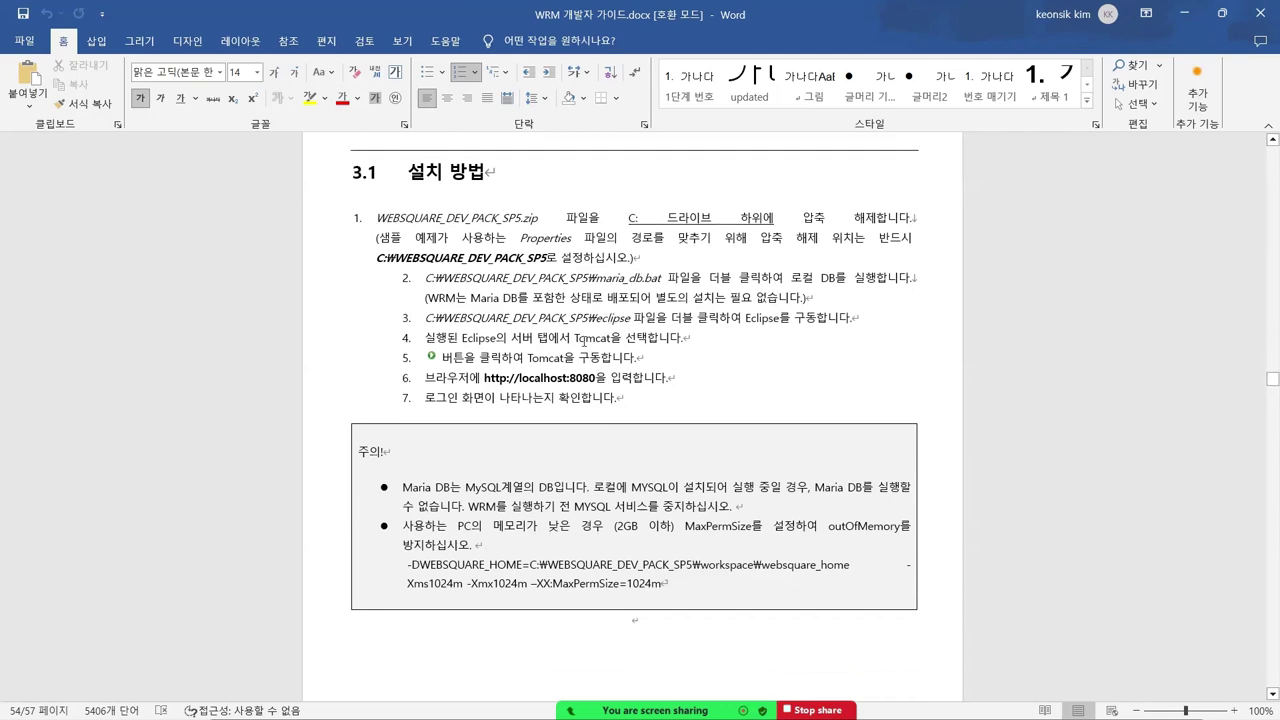
{"action": "scroll", "coordinate": [584, 360], "scroll_direction": "down", "scroll_amount": 1}
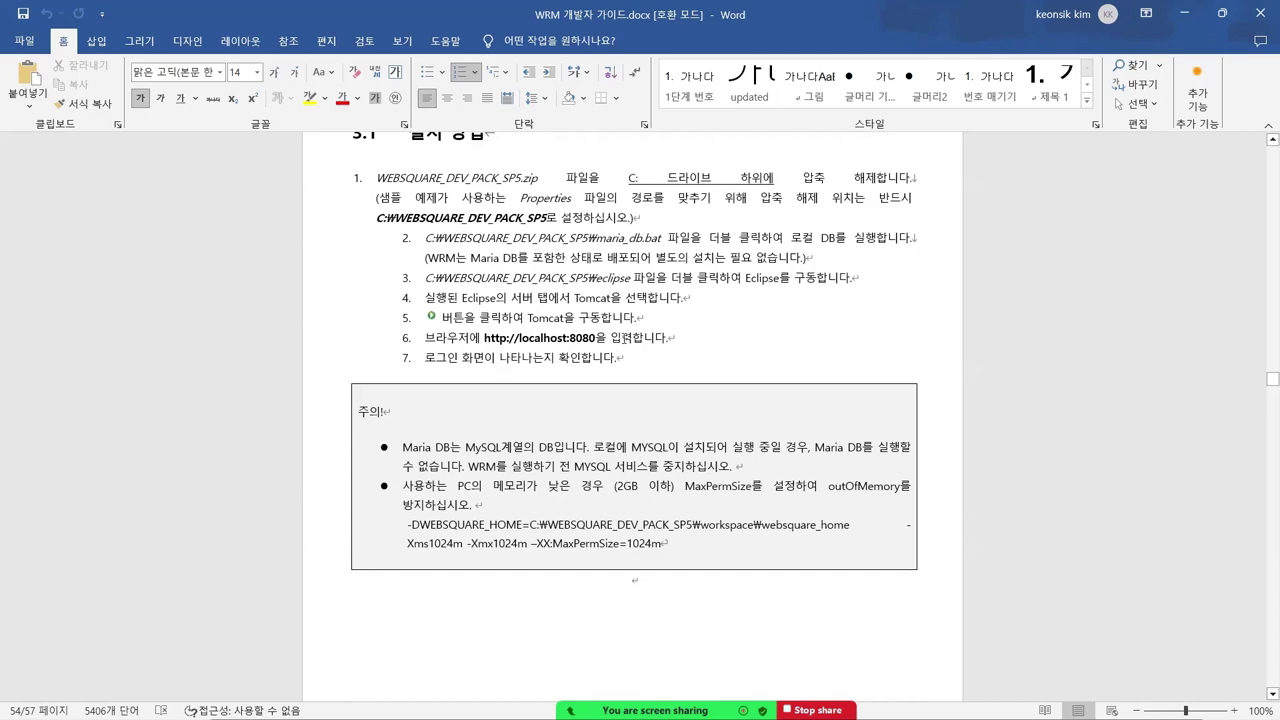
{"action": "scroll", "coordinate": [625, 328], "scroll_direction": "down", "scroll_amount": 2}
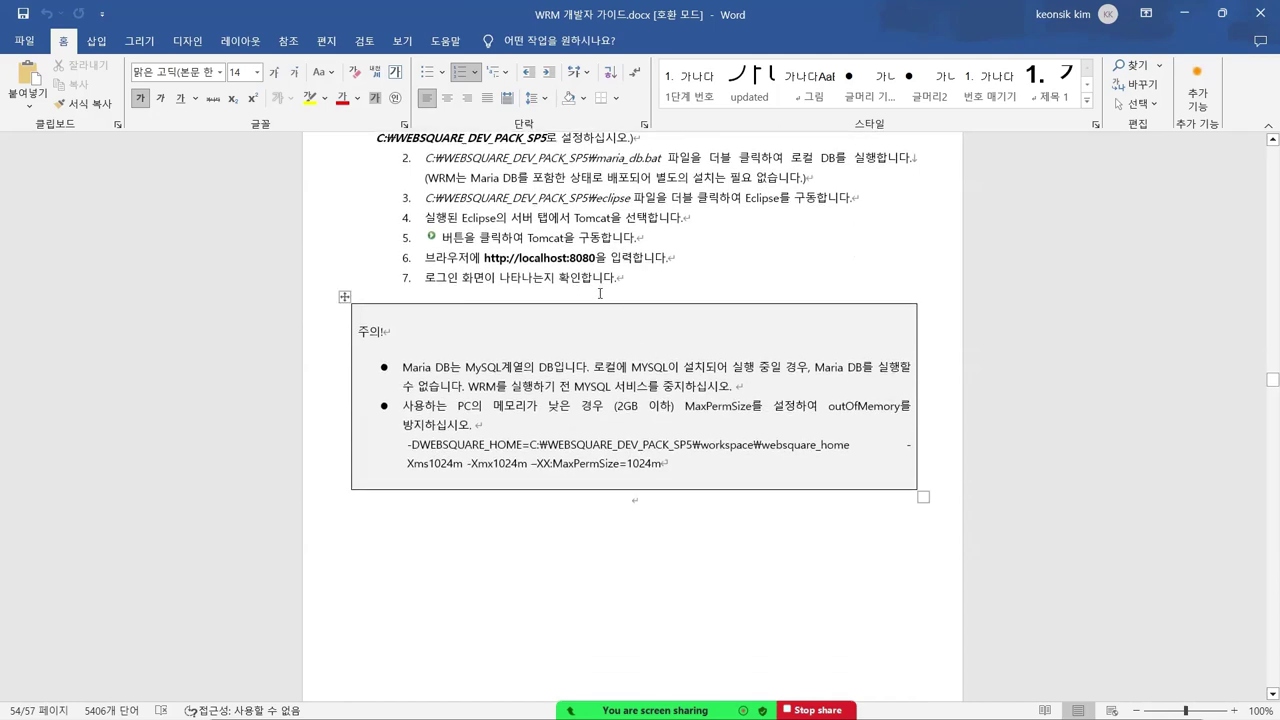
{"action": "scroll", "coordinate": [689, 313], "scroll_direction": "down", "scroll_amount": 1}
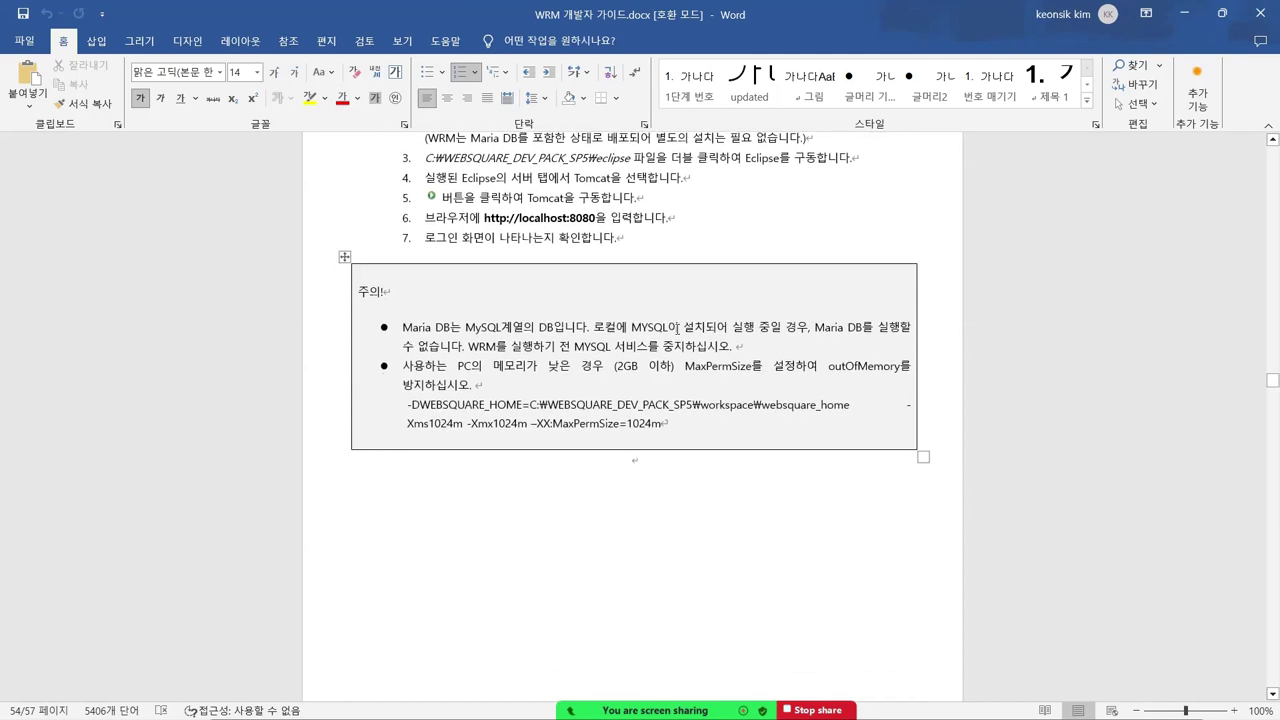
{"action": "scroll", "coordinate": [650, 333], "scroll_direction": "down", "scroll_amount": 10}
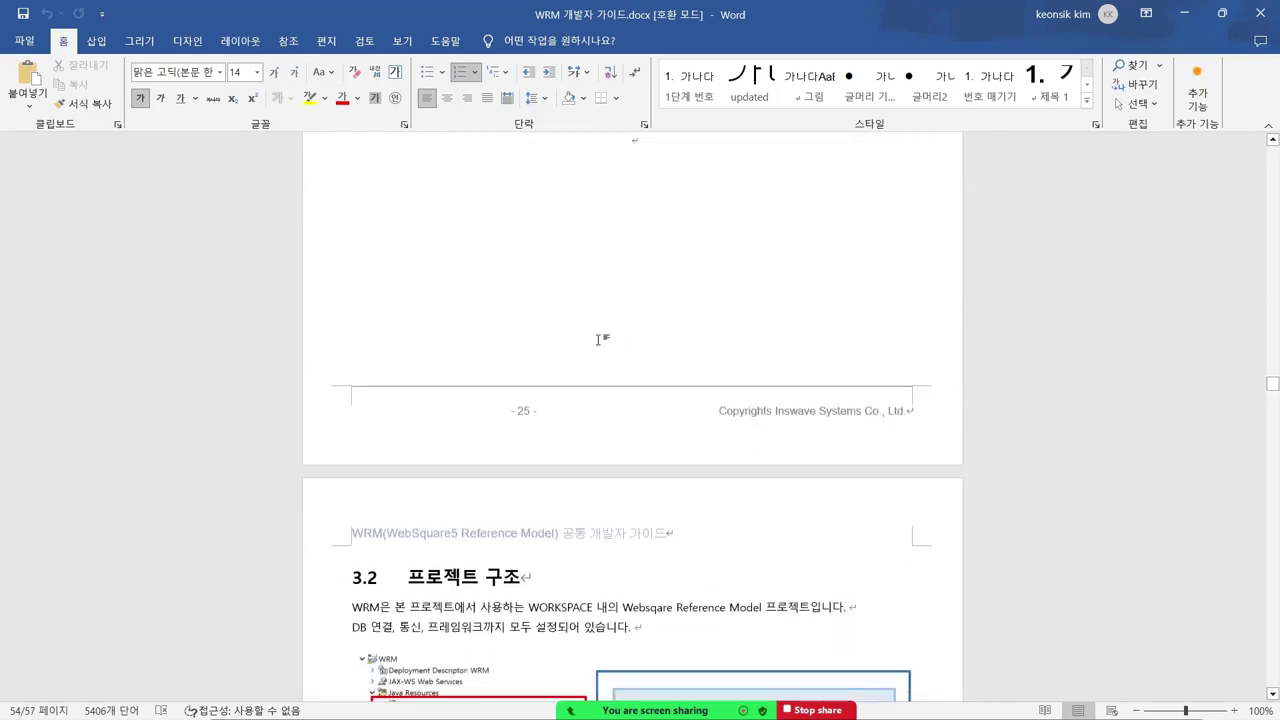
- Scroll back and forth over the 그림 4 package diagram, then down toward 4. 실행
{"action": "scroll", "coordinate": [576, 341], "scroll_direction": "down", "scroll_amount": 8}
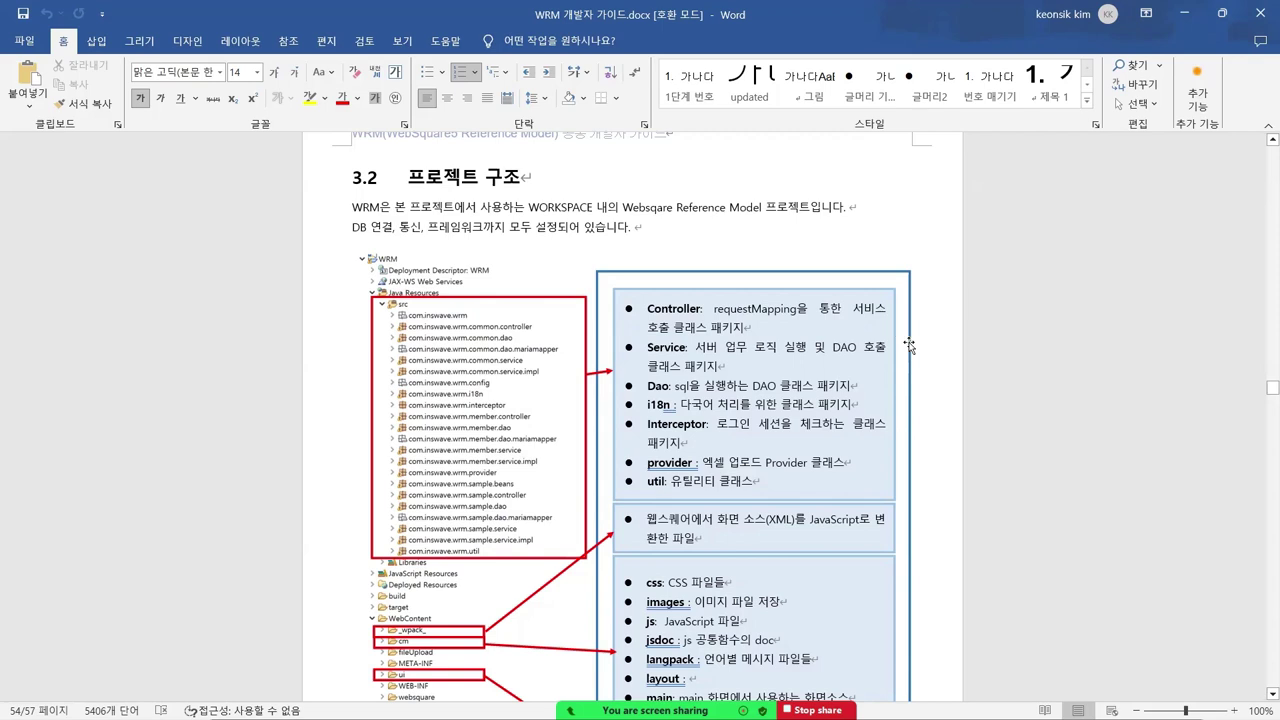
{"action": "scroll", "coordinate": [869, 317], "scroll_direction": "down", "scroll_amount": 2}
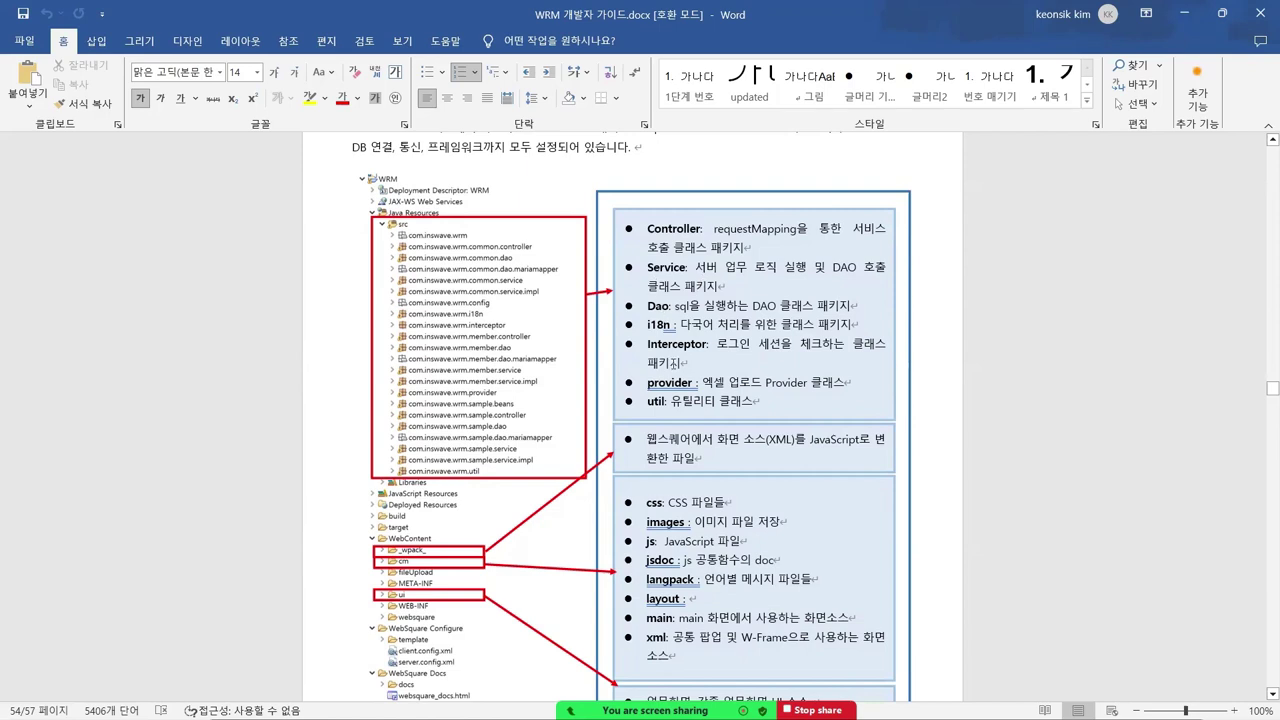
{"action": "scroll", "coordinate": [765, 383], "scroll_direction": "down", "scroll_amount": 2}
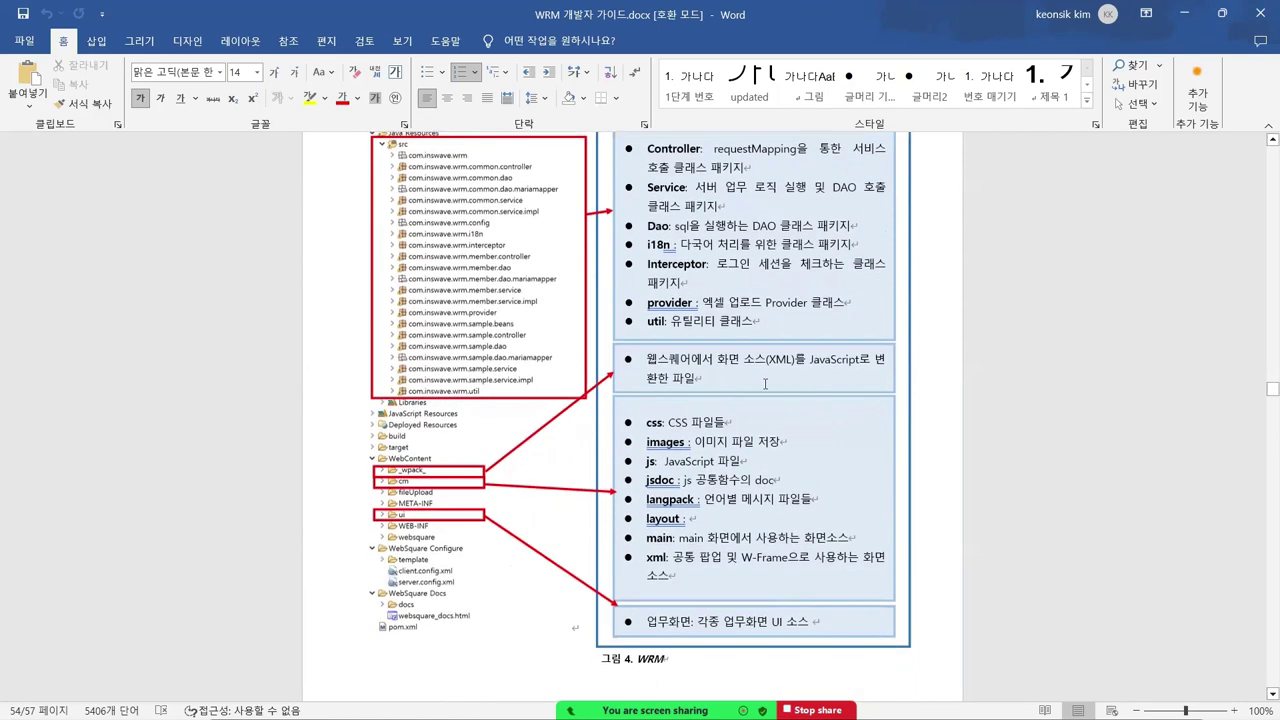
{"action": "scroll", "coordinate": [765, 383], "scroll_direction": "down", "scroll_amount": 1}
{"action": "scroll", "coordinate": [668, 374], "scroll_direction": "down", "scroll_amount": 1}
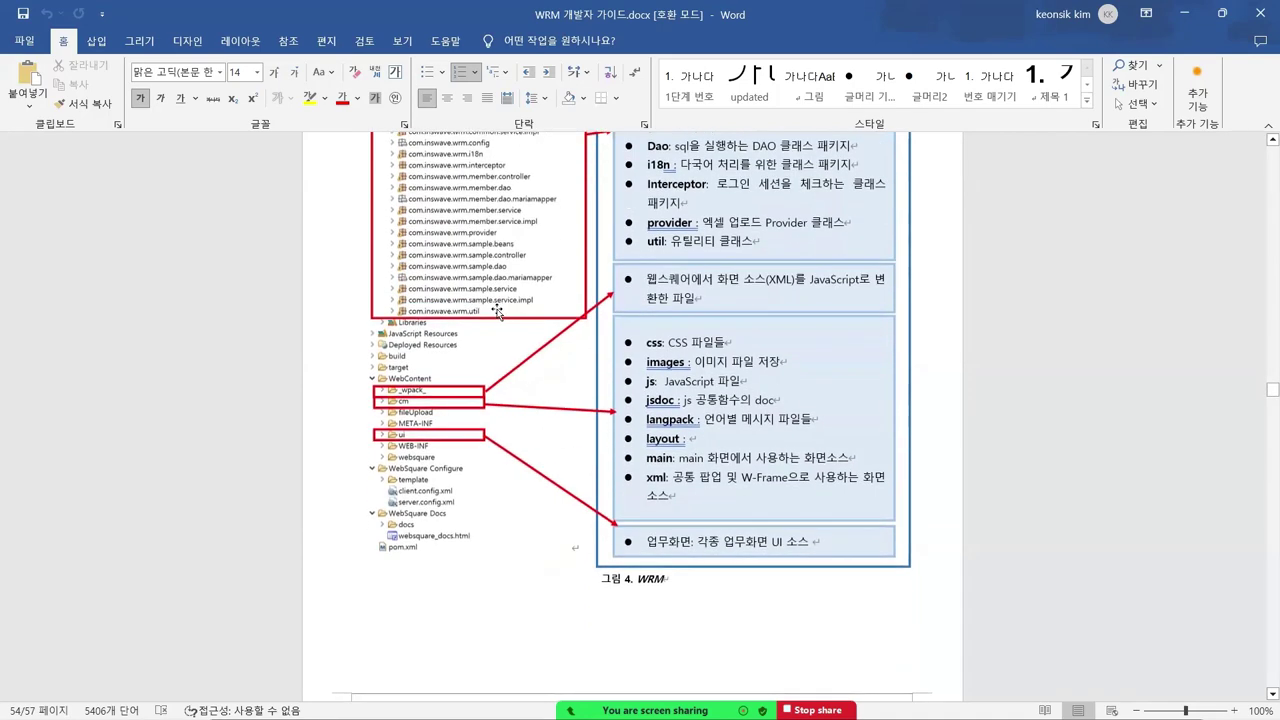
{"action": "scroll", "coordinate": [507, 338], "scroll_direction": "up", "scroll_amount": 7}
{"action": "scroll", "coordinate": [507, 338], "scroll_direction": "down", "scroll_amount": 5}
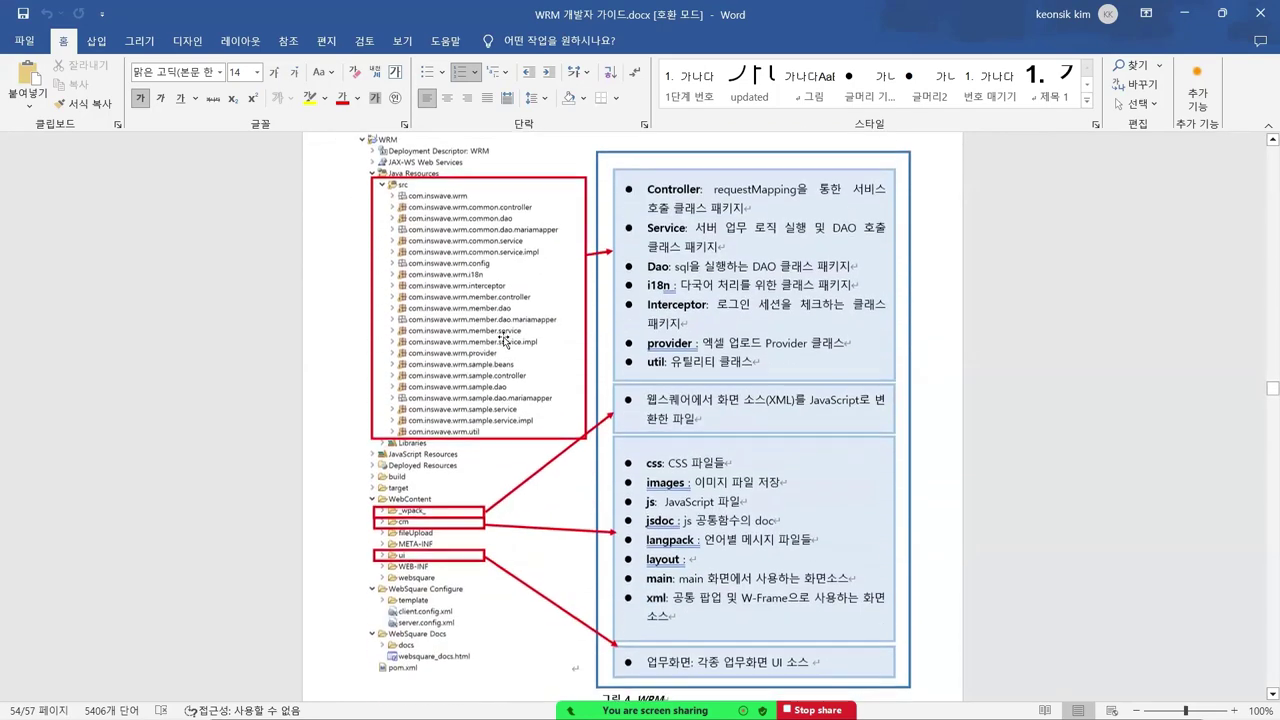
{"action": "scroll", "coordinate": [539, 369], "scroll_direction": "down", "scroll_amount": 10}
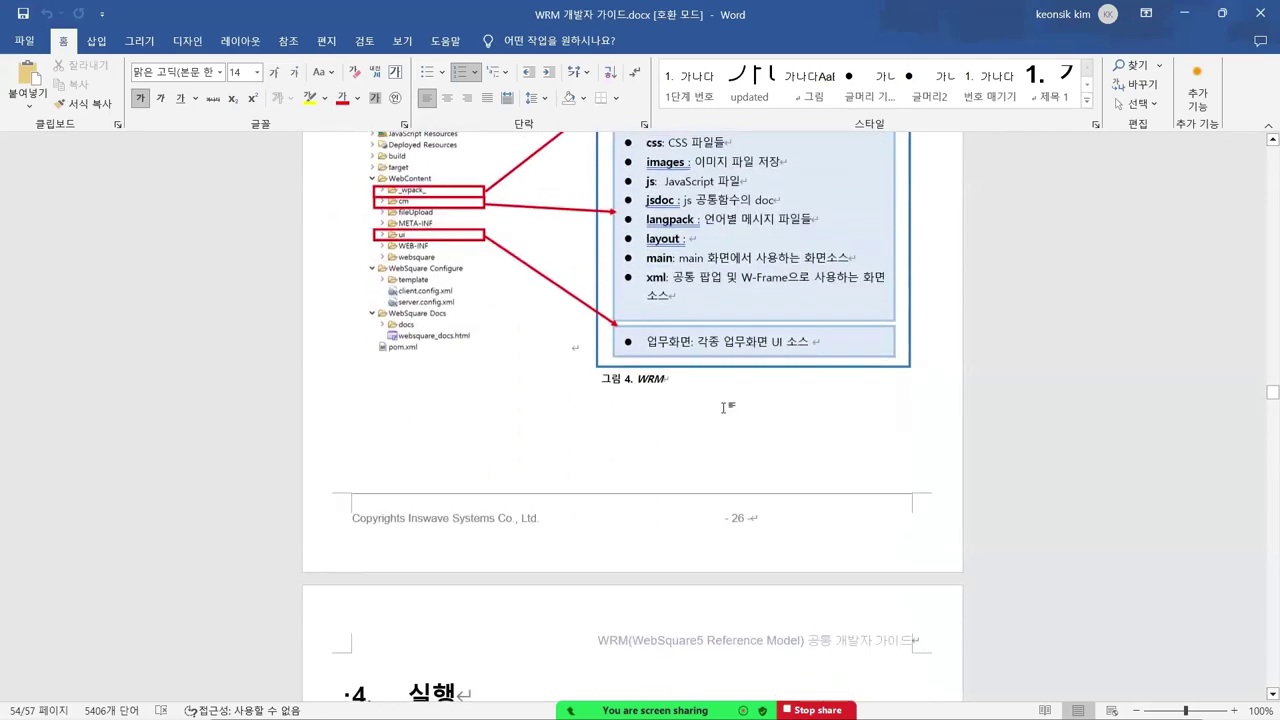
{"action": "scroll", "coordinate": [683, 366], "scroll_direction": "up", "scroll_amount": 8}
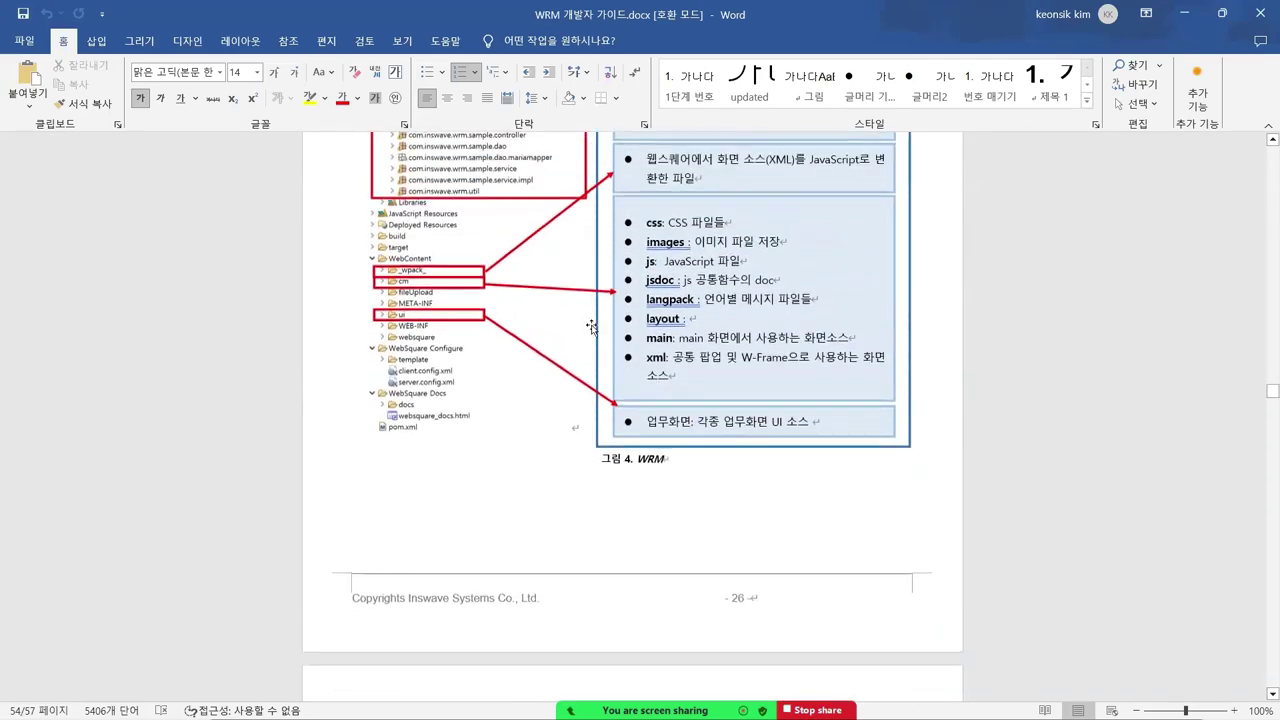
{"action": "scroll", "coordinate": [486, 310], "scroll_direction": "up", "scroll_amount": 4}
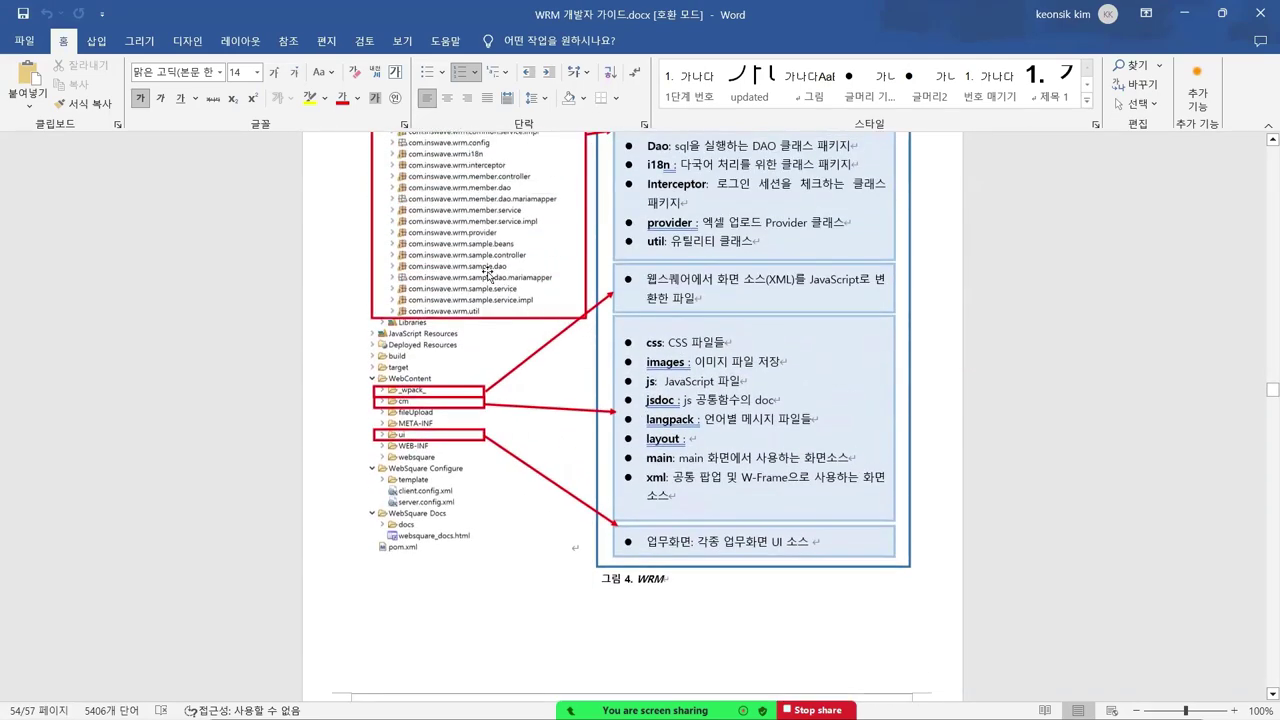
{"action": "scroll", "coordinate": [480, 320], "scroll_direction": "down", "scroll_amount": 2}
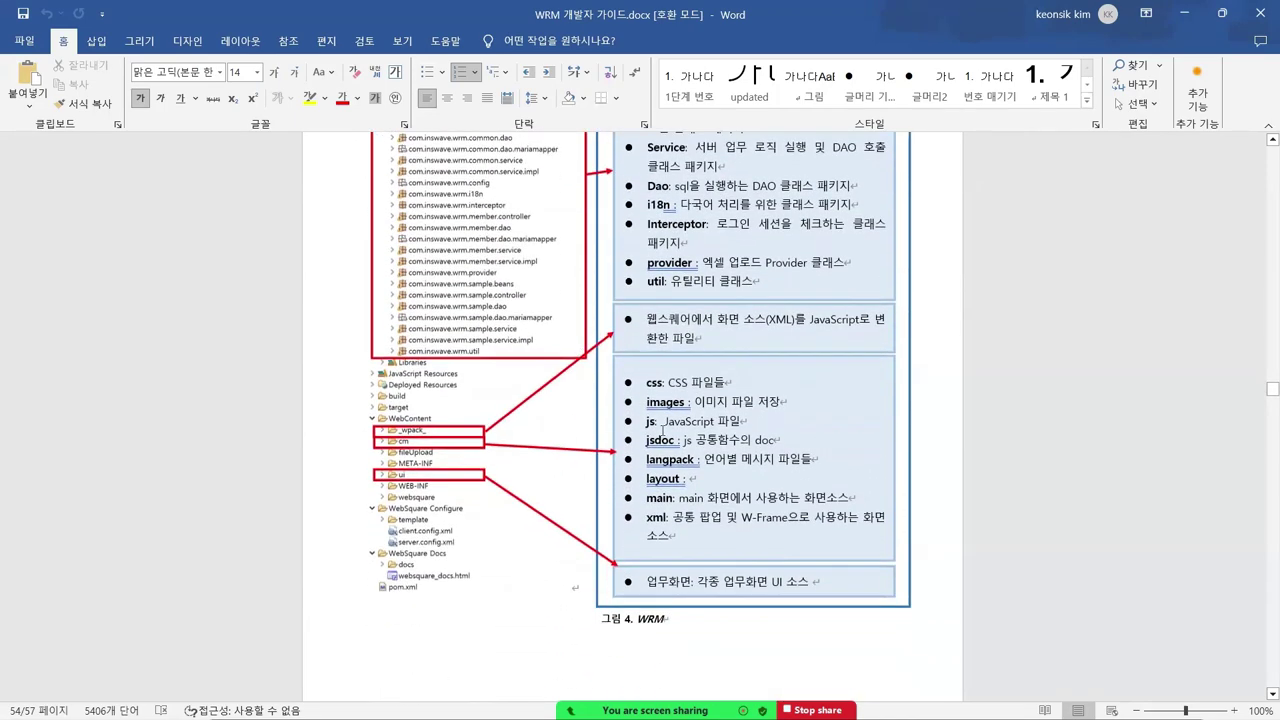
{"action": "scroll", "coordinate": [661, 426], "scroll_direction": "down", "scroll_amount": 12}
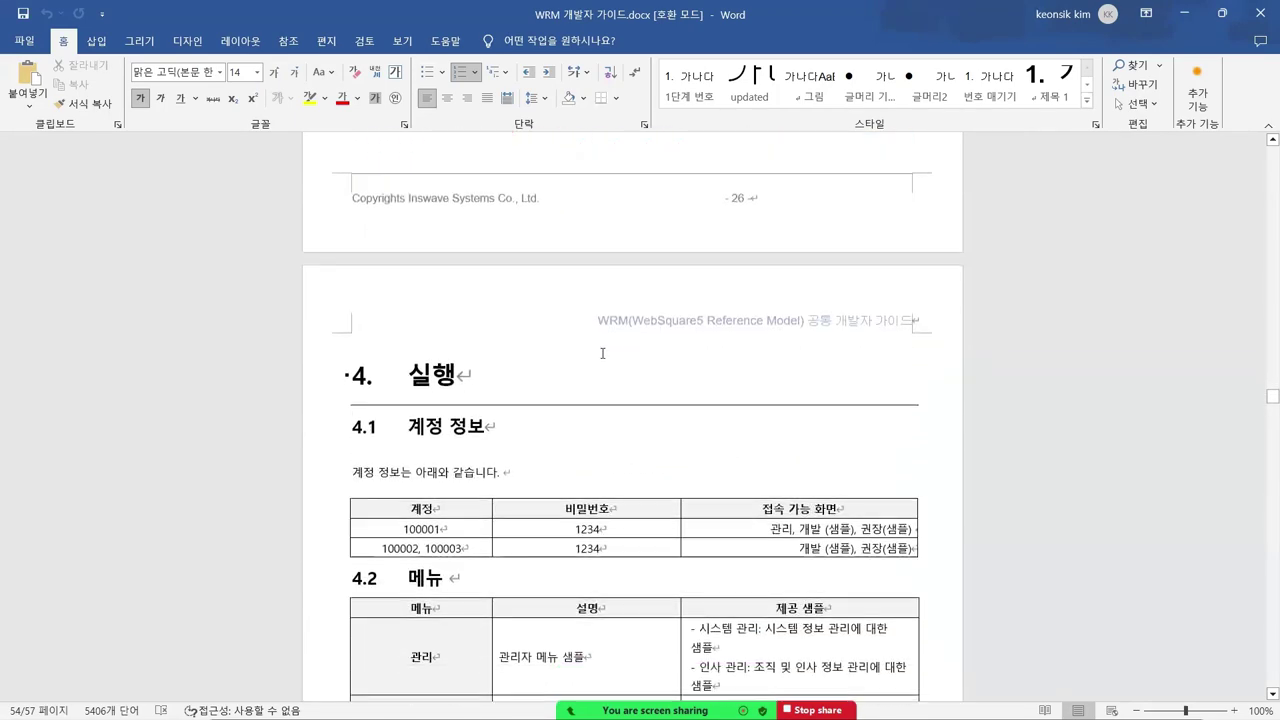
- Select the first account id and the header row in the 4.1 account table, then clear it
{"action": "scroll", "coordinate": [622, 343], "scroll_direction": "down", "scroll_amount": 4}
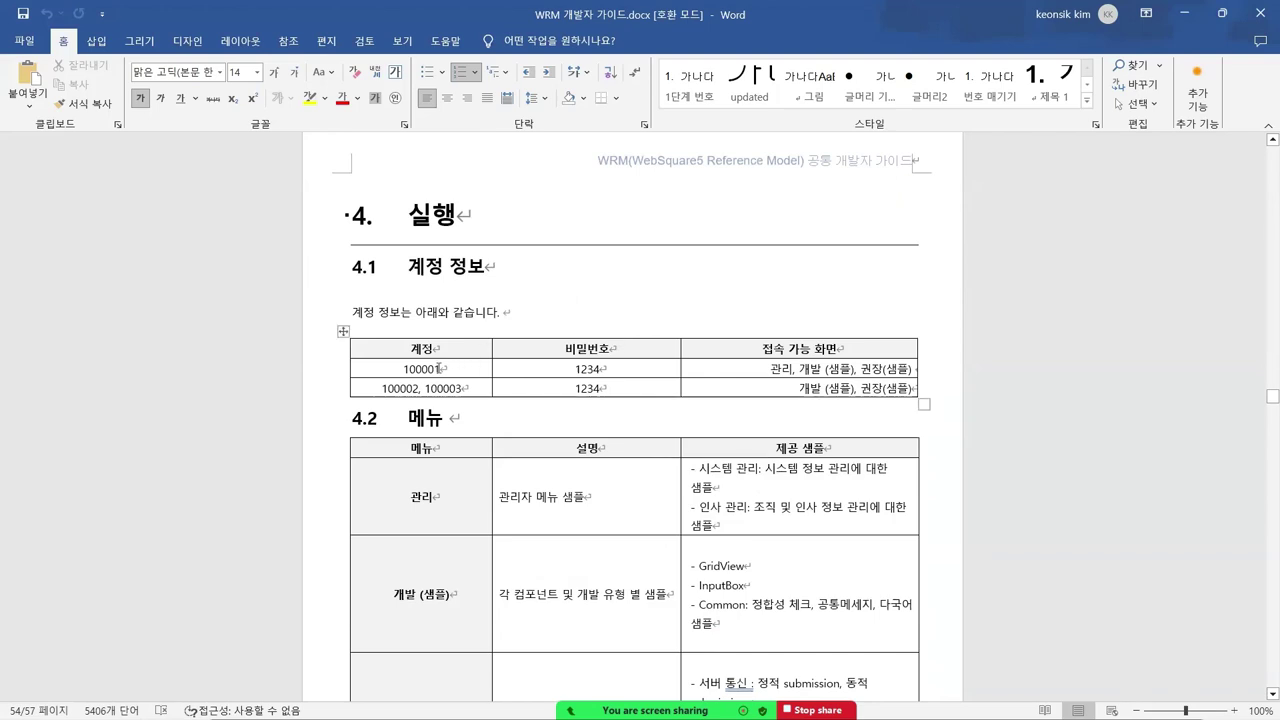
{"action": "left_click_drag", "start_coordinate": [437, 369], "coordinate": [402, 369]}
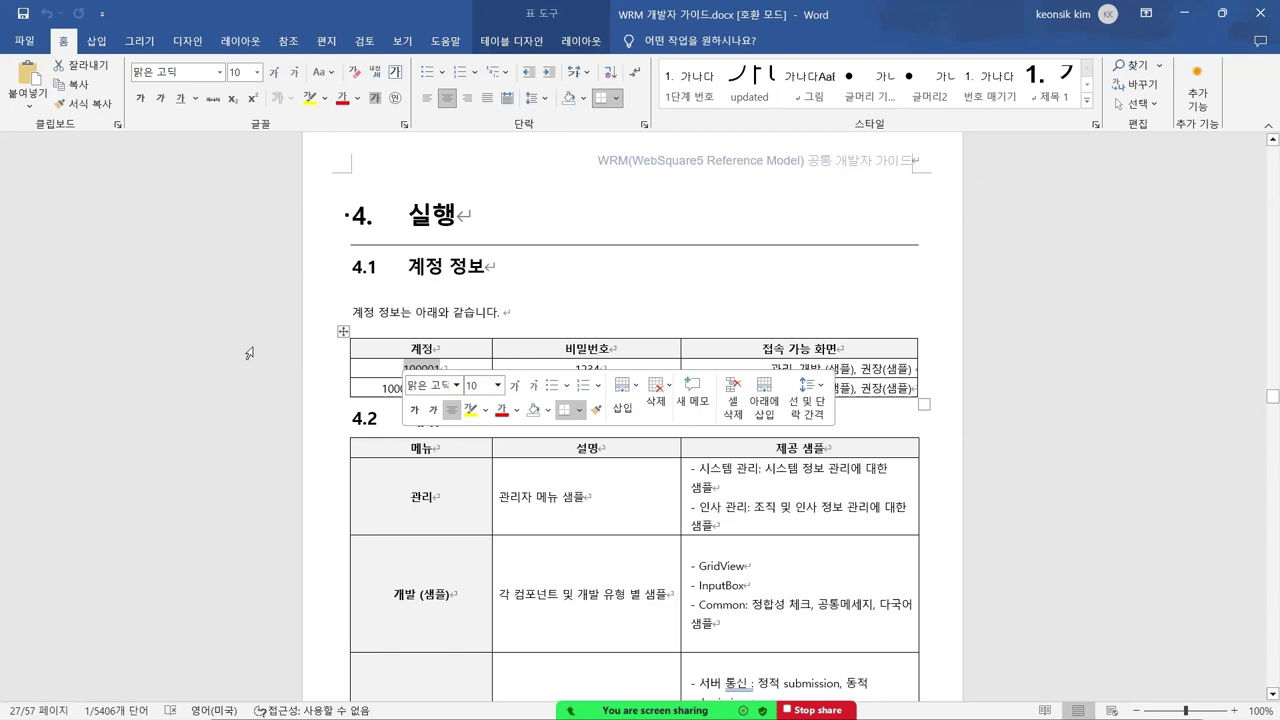
{"action": "left_click_drag", "start_coordinate": [248, 352], "coordinate": [250, 300]}
{"action": "left_click", "coordinate": [781, 347]}
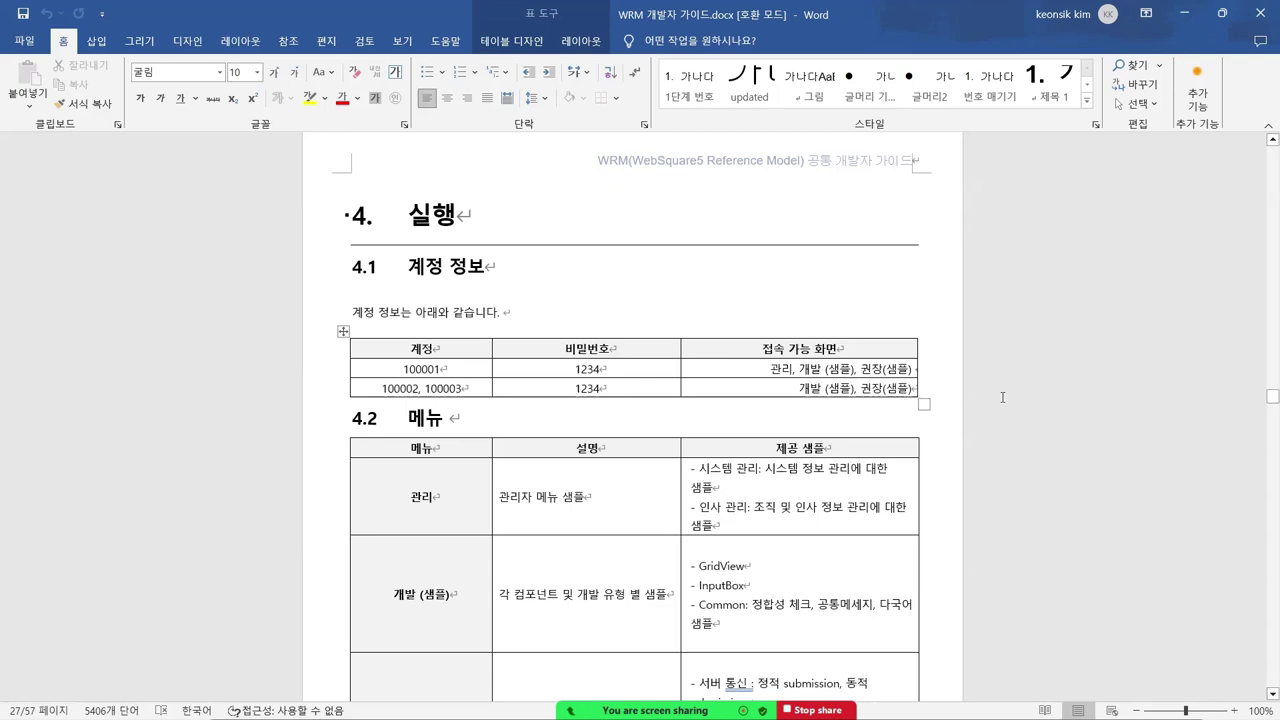
- Scroll down past the 4.2 메뉴 table toward 4.3 단위 화면
{"action": "scroll", "coordinate": [1002, 397], "scroll_direction": "down", "scroll_amount": 3}
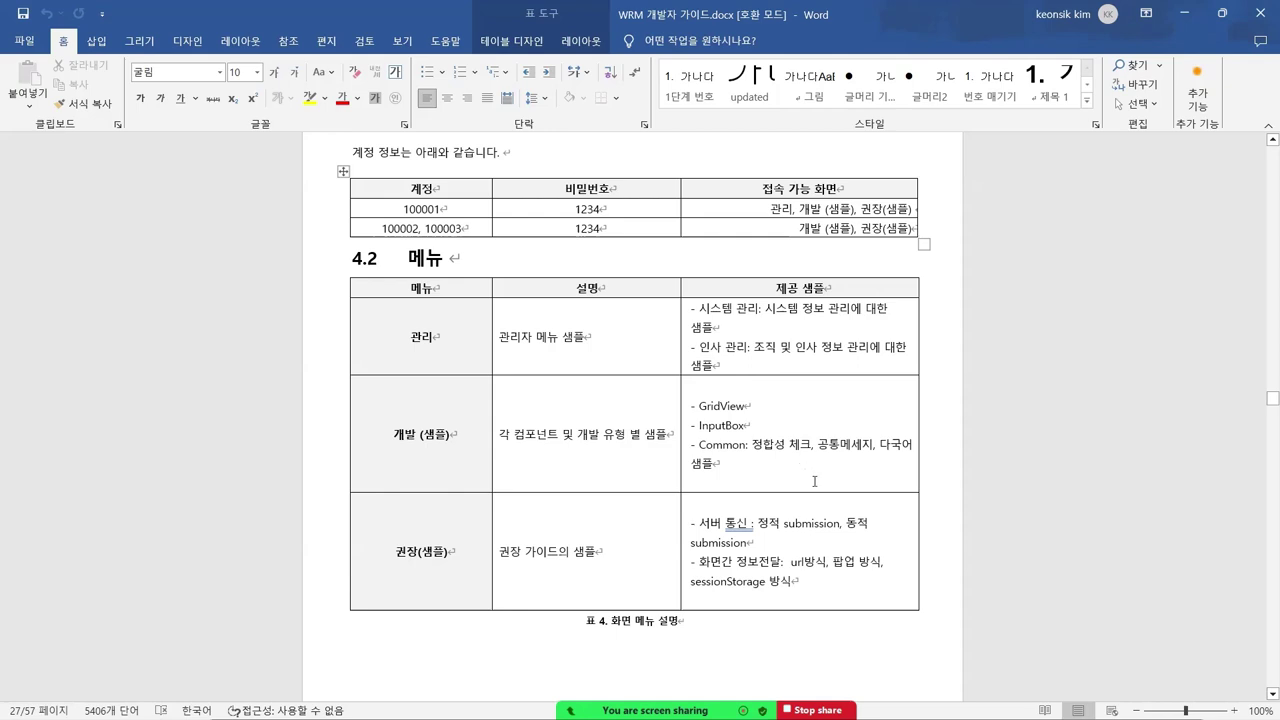
{"action": "scroll", "coordinate": [800, 469], "scroll_direction": "down", "scroll_amount": 1}
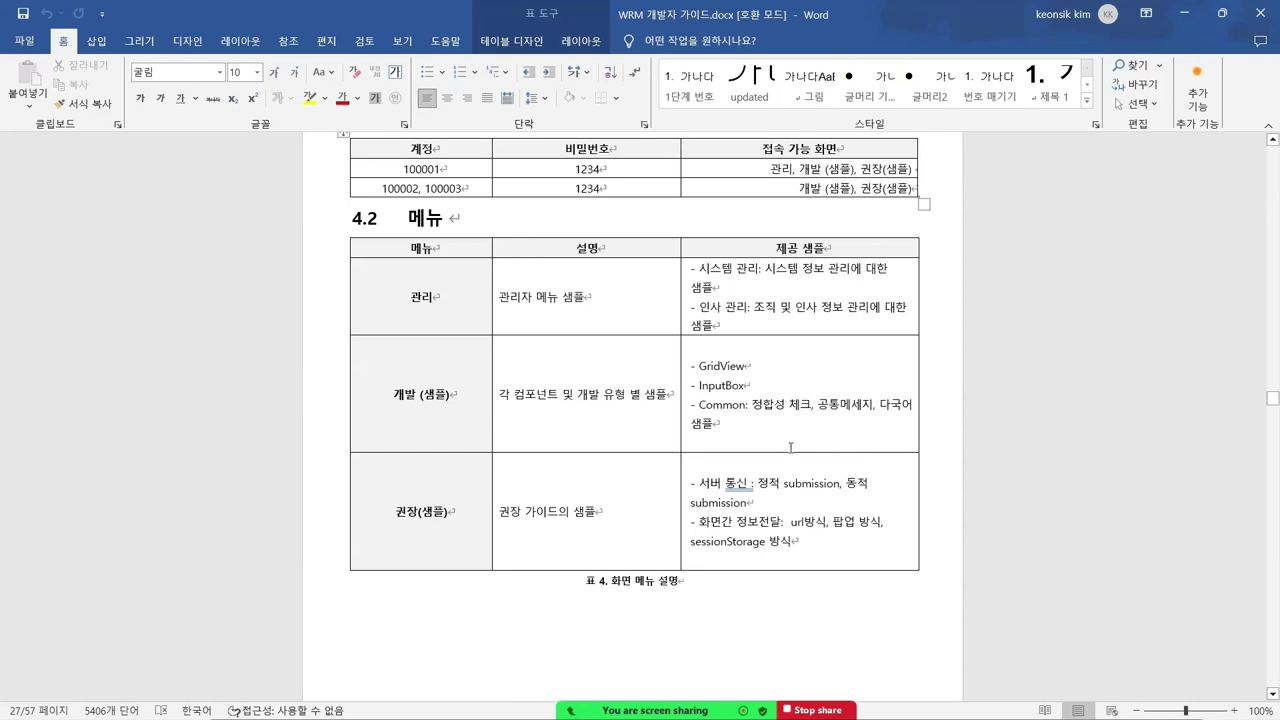
{"action": "scroll", "coordinate": [790, 447], "scroll_direction": "down", "scroll_amount": 13}
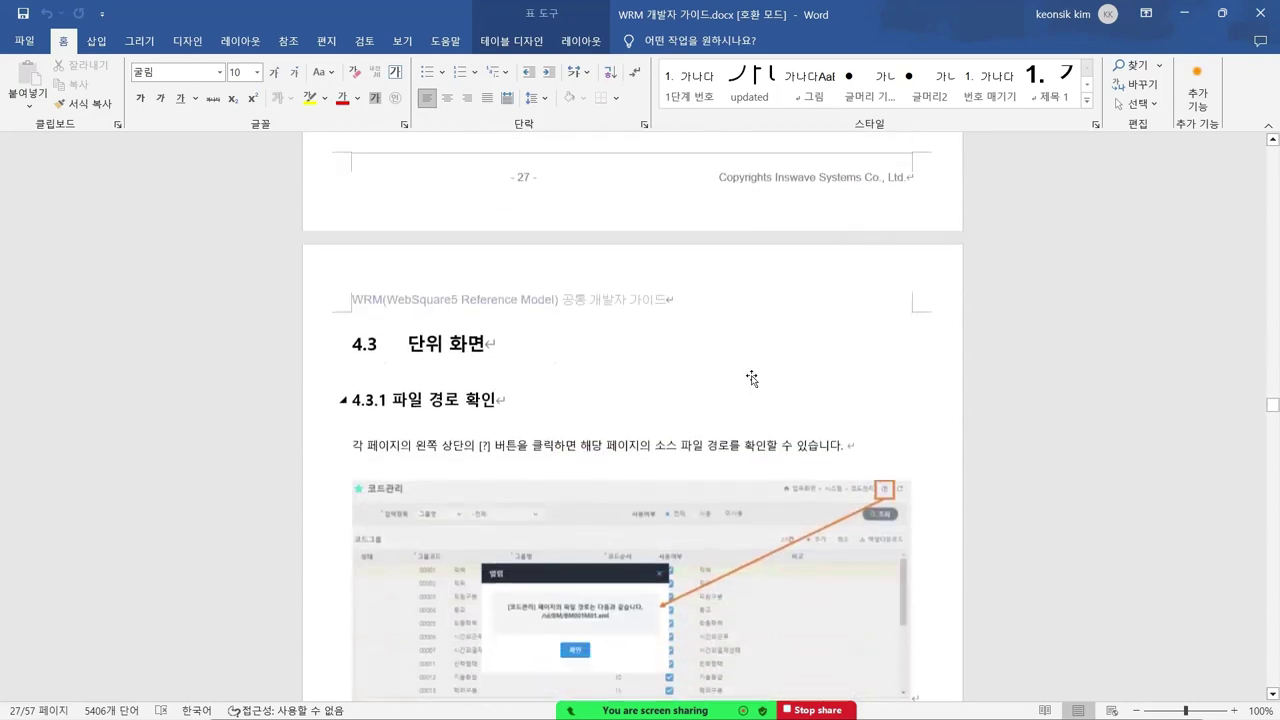
- Scroll to the 그림 5 소스 파일 경로 확인 caption, then switch to the WRM browser window
{"action": "scroll", "coordinate": [752, 378], "scroll_direction": "down", "scroll_amount": 5}
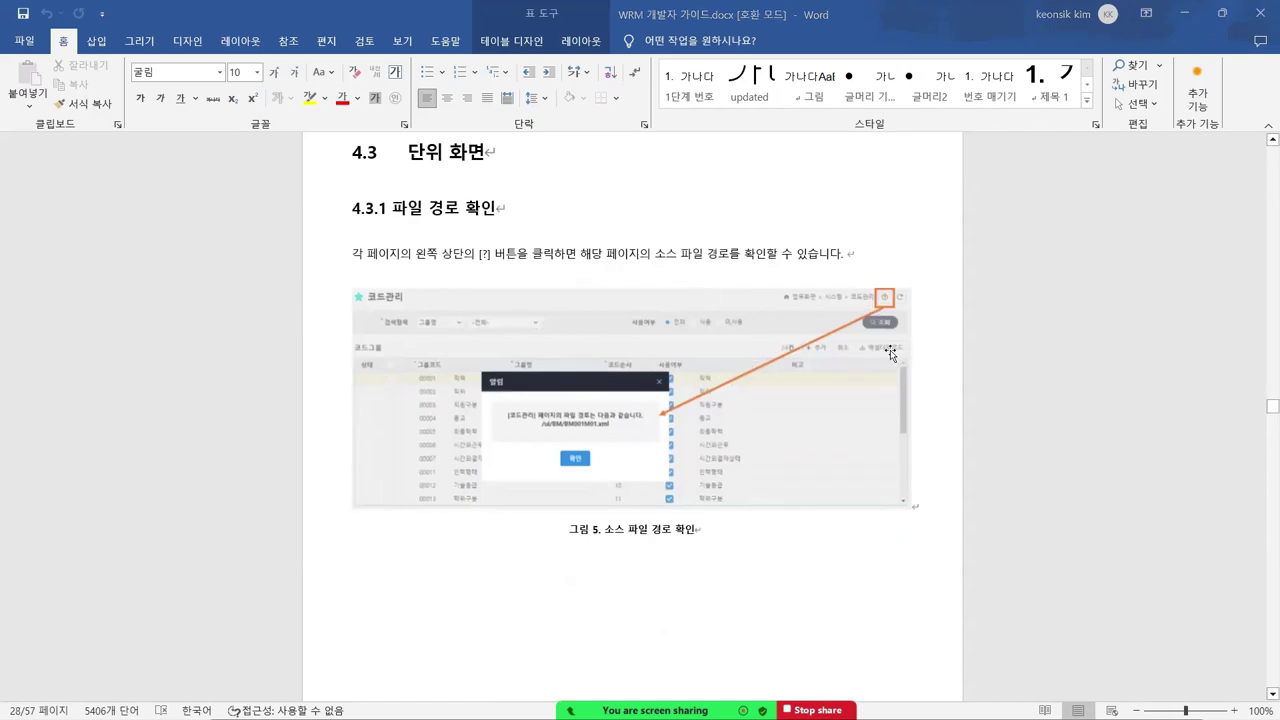
{"action": "key", "text": "alt+Tab"}
{"action": "key", "text": "alt+Tab"}
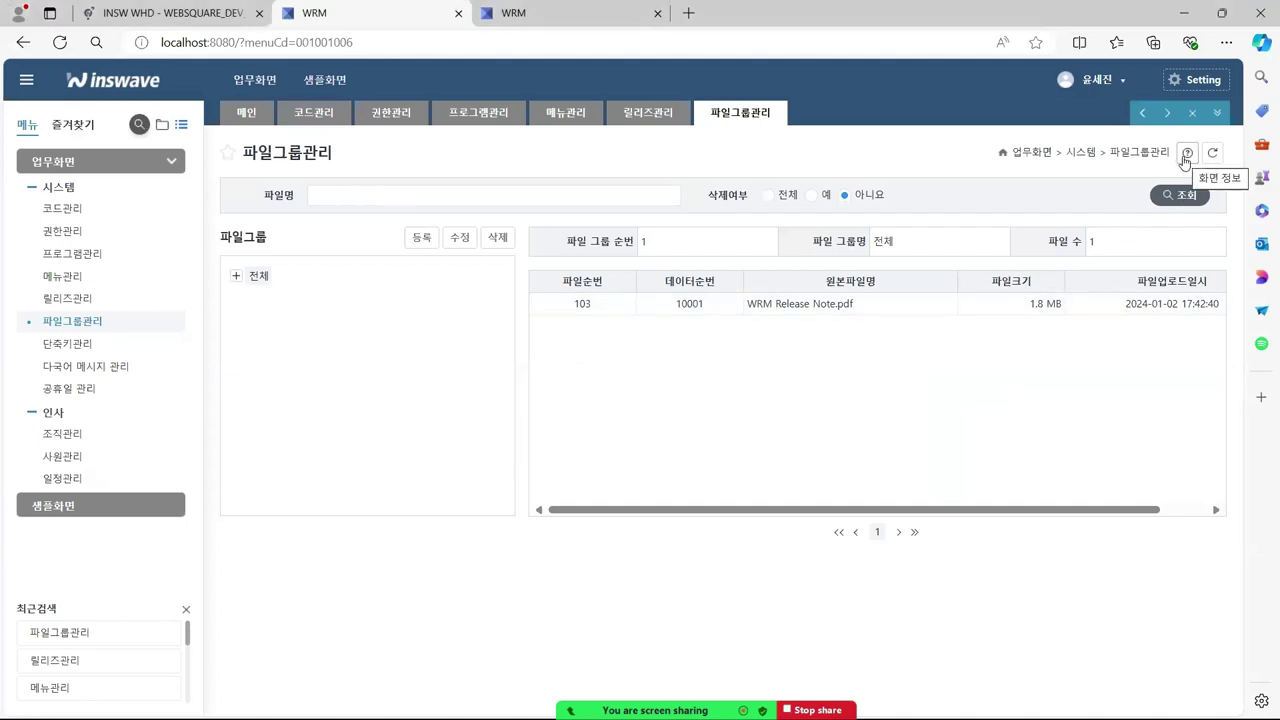
- Open 파일그룹관리's screen-info popup showing /ui/BM/BM006M01.xml, close it, and return to Word
{"action": "left_click", "coordinate": [1185, 158]}
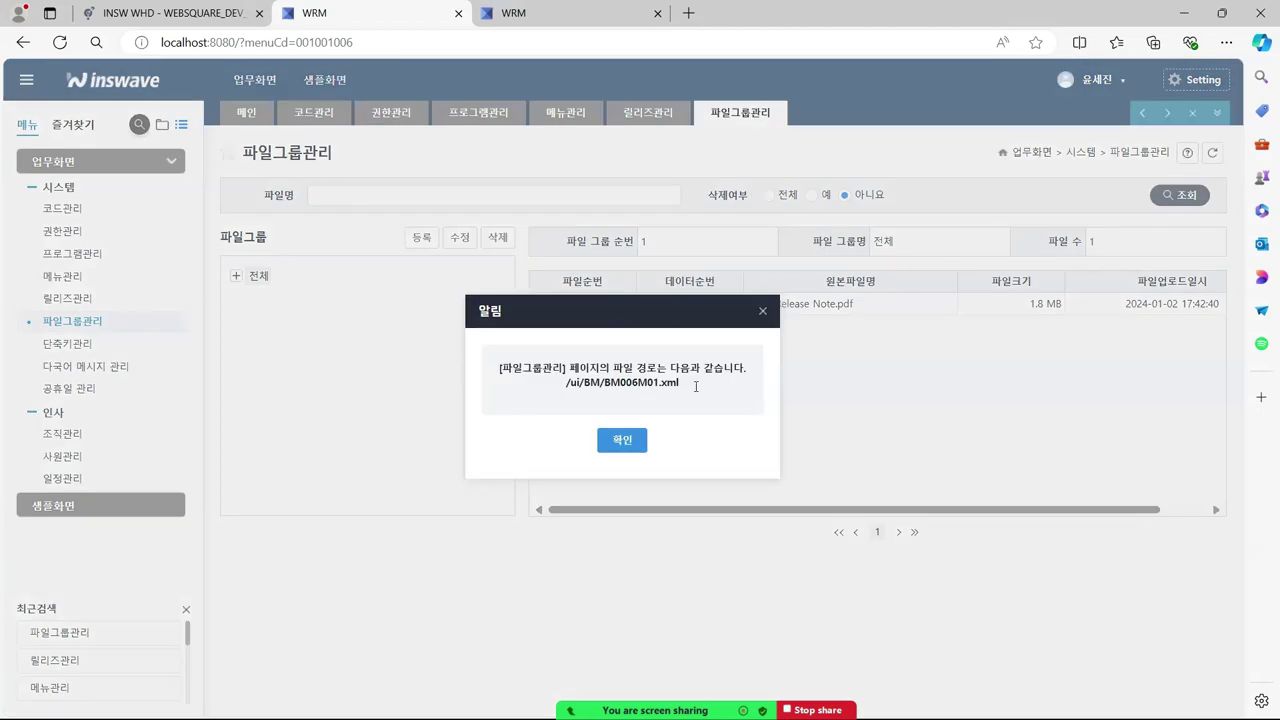
{"action": "left_click", "coordinate": [762, 311]}
{"action": "key", "text": "alt+Tab"}
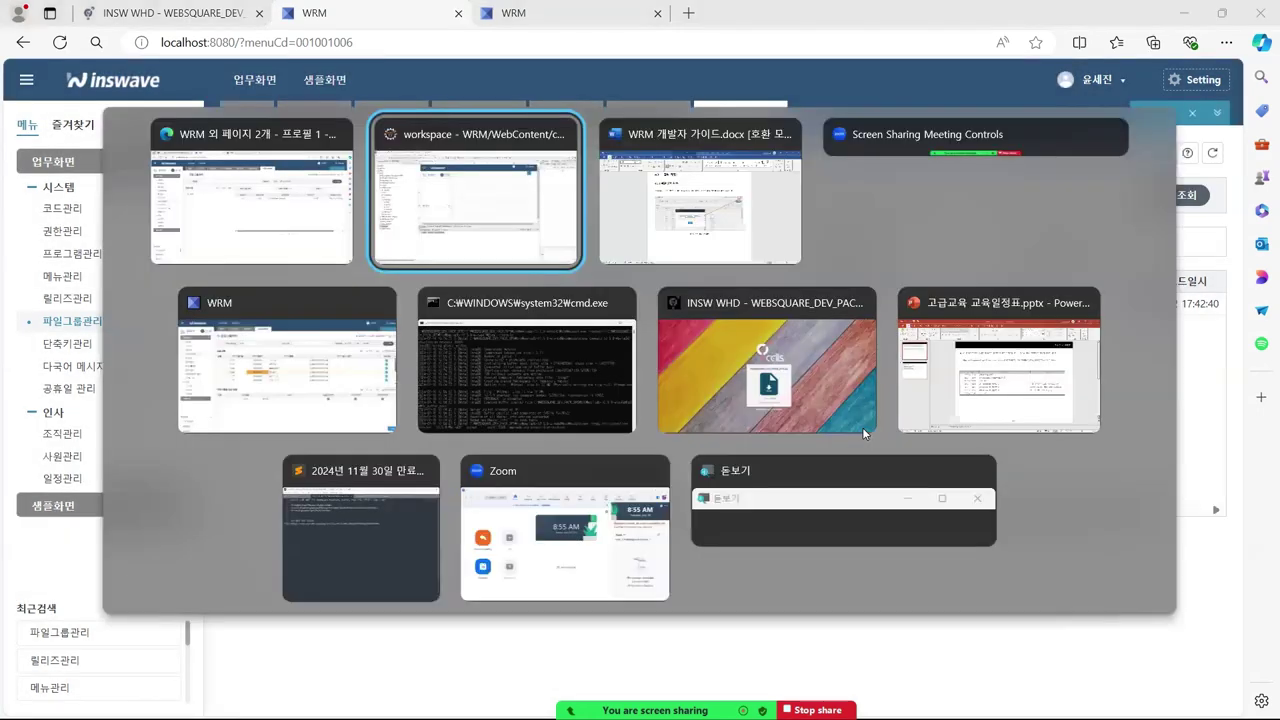
{"action": "key", "text": "alt+Tab"}
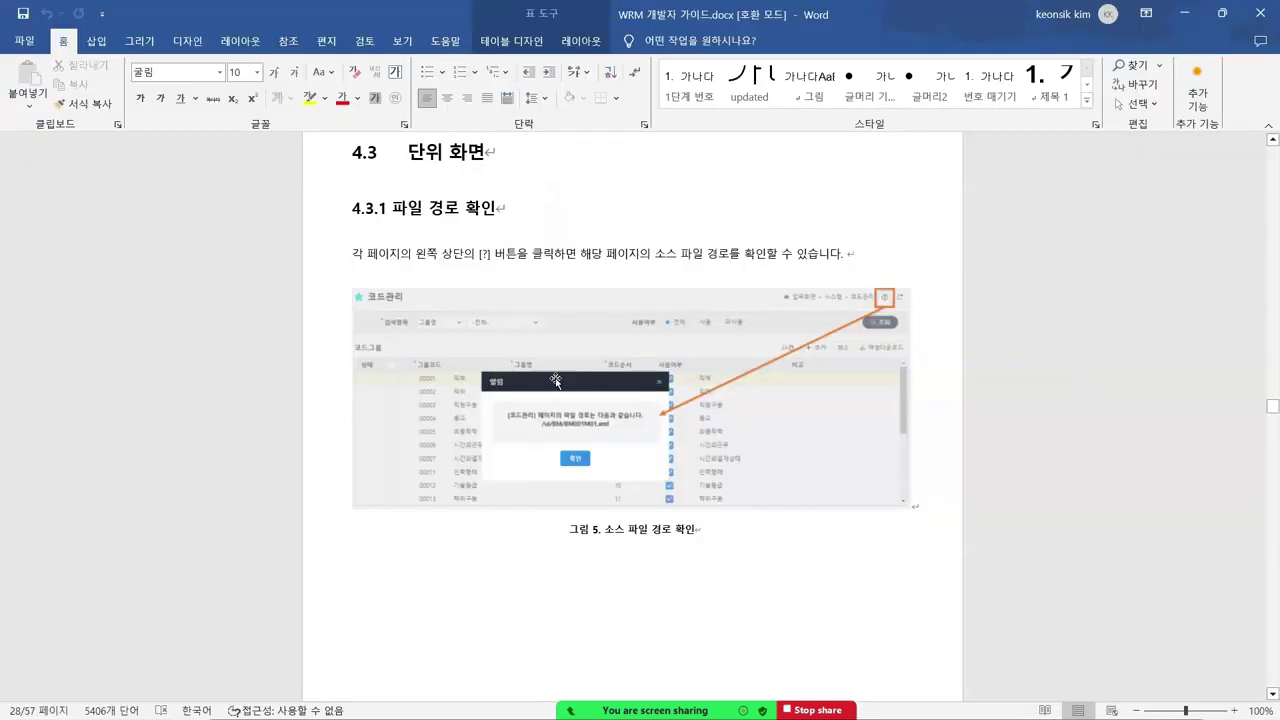
- Scroll to section 4.3.2 메인 화면 설정 and Figure 6, then switch to the WRM browser
{"action": "scroll", "coordinate": [556, 381], "scroll_direction": "down", "scroll_amount": 10}
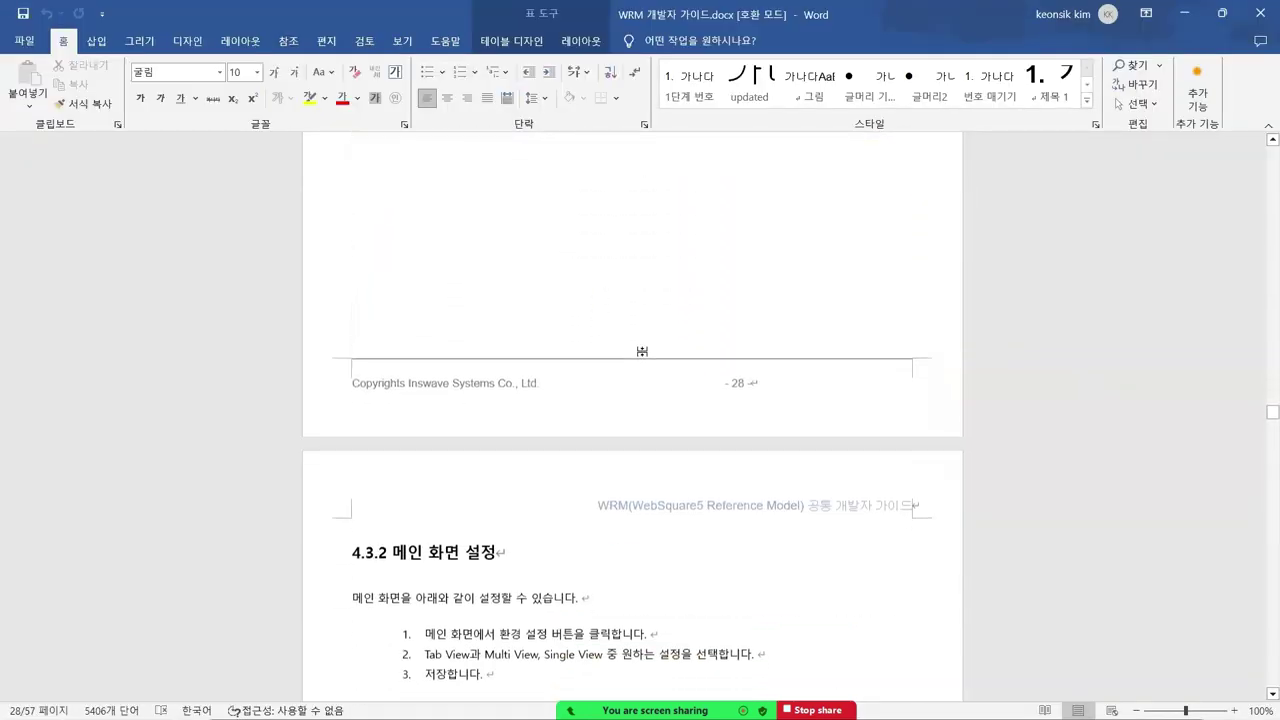
{"action": "scroll", "coordinate": [642, 351], "scroll_direction": "down", "scroll_amount": 9}
{"action": "scroll", "coordinate": [710, 362], "scroll_direction": "up", "scroll_amount": 3}
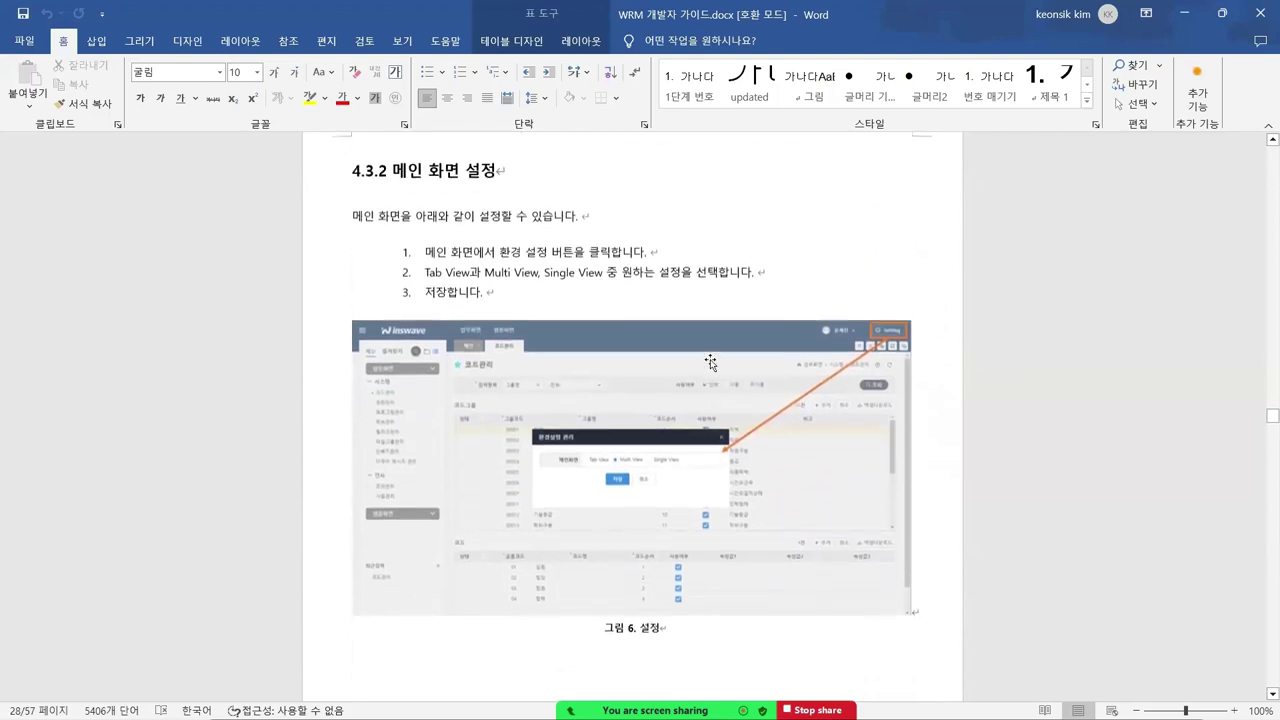
{"action": "key", "text": "alt+Tab"}
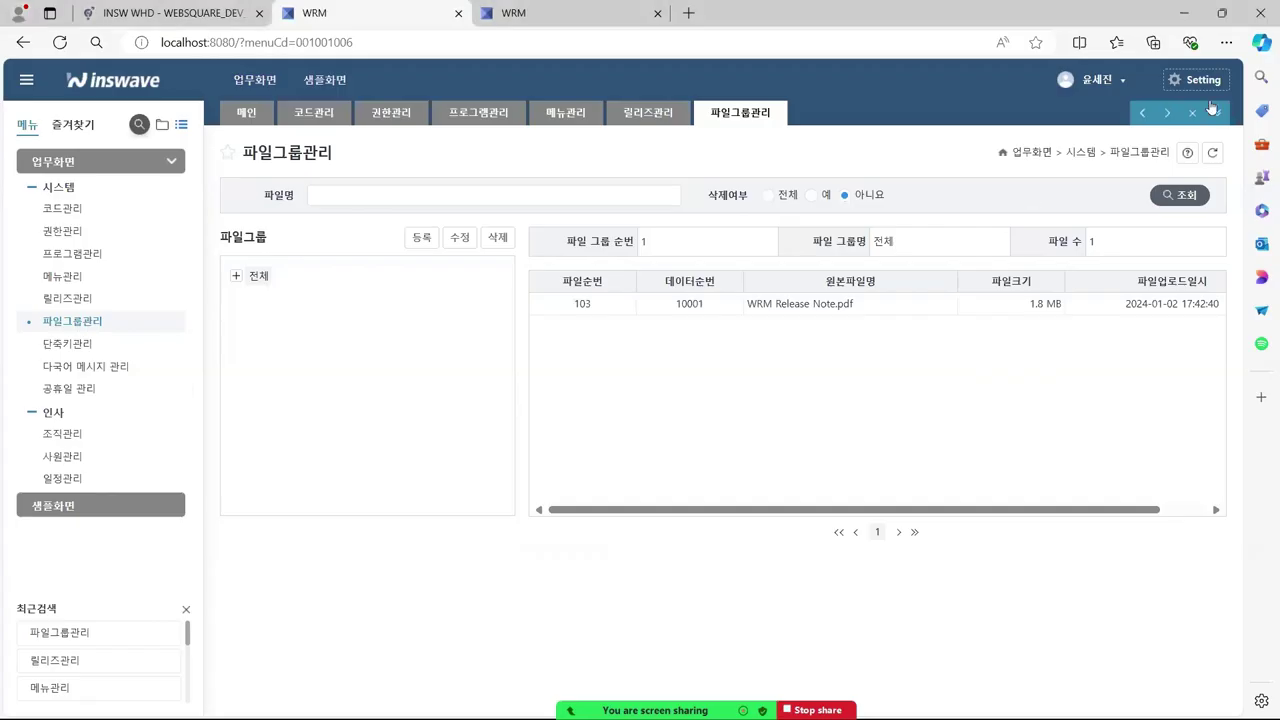
- Set the WRM main screen to Multi View in the settings and save it
{"action": "left_click", "coordinate": [1190, 80]}
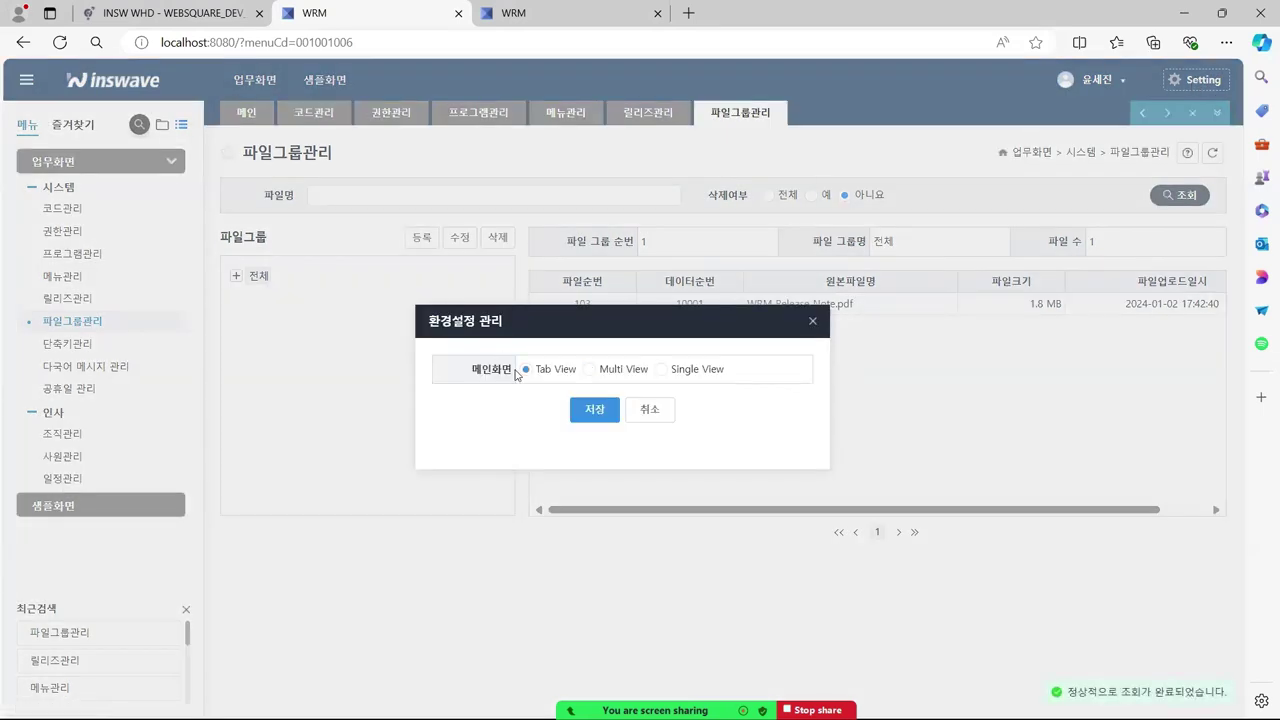
{"action": "left_click", "coordinate": [589, 370]}
{"action": "left_click", "coordinate": [595, 412]}
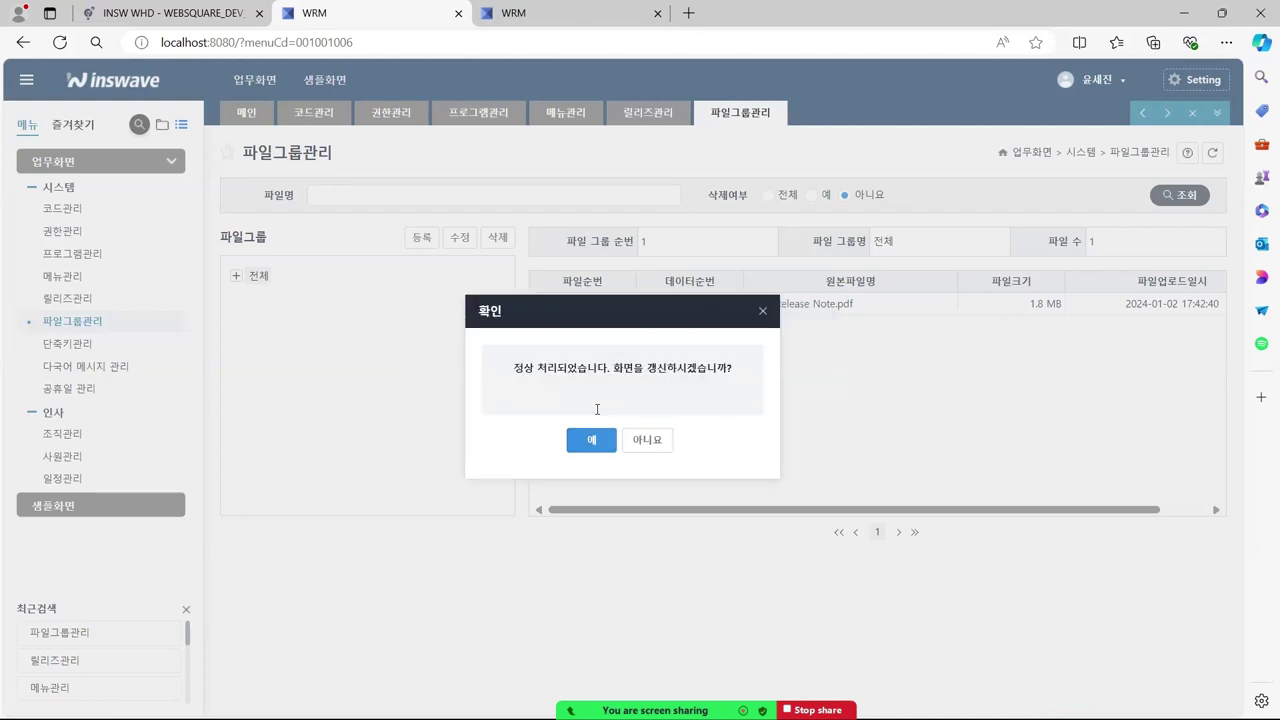
{"action": "left_click", "coordinate": [592, 442]}
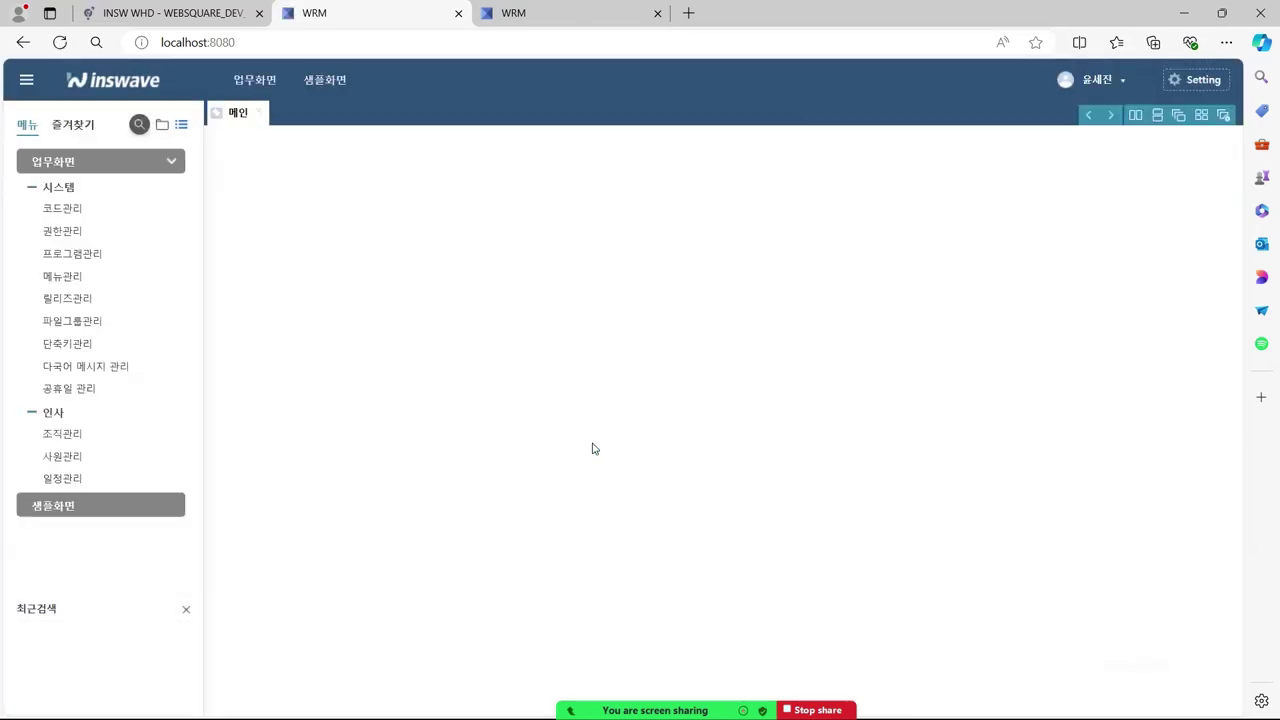
- Close the third WRM tab and open 코드관리, 권한관리 and 프로그램관리 from the sidebar
{"action": "left_click", "coordinate": [657, 14]}
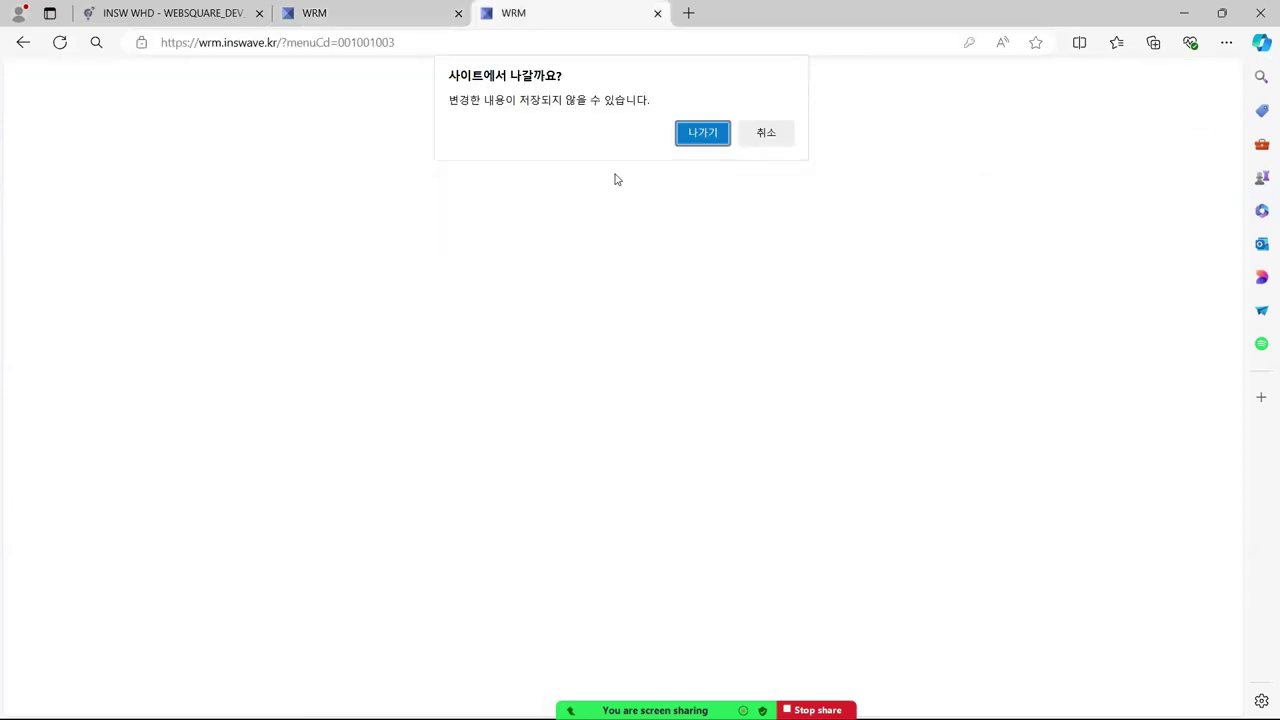
{"action": "left_click", "coordinate": [710, 140]}
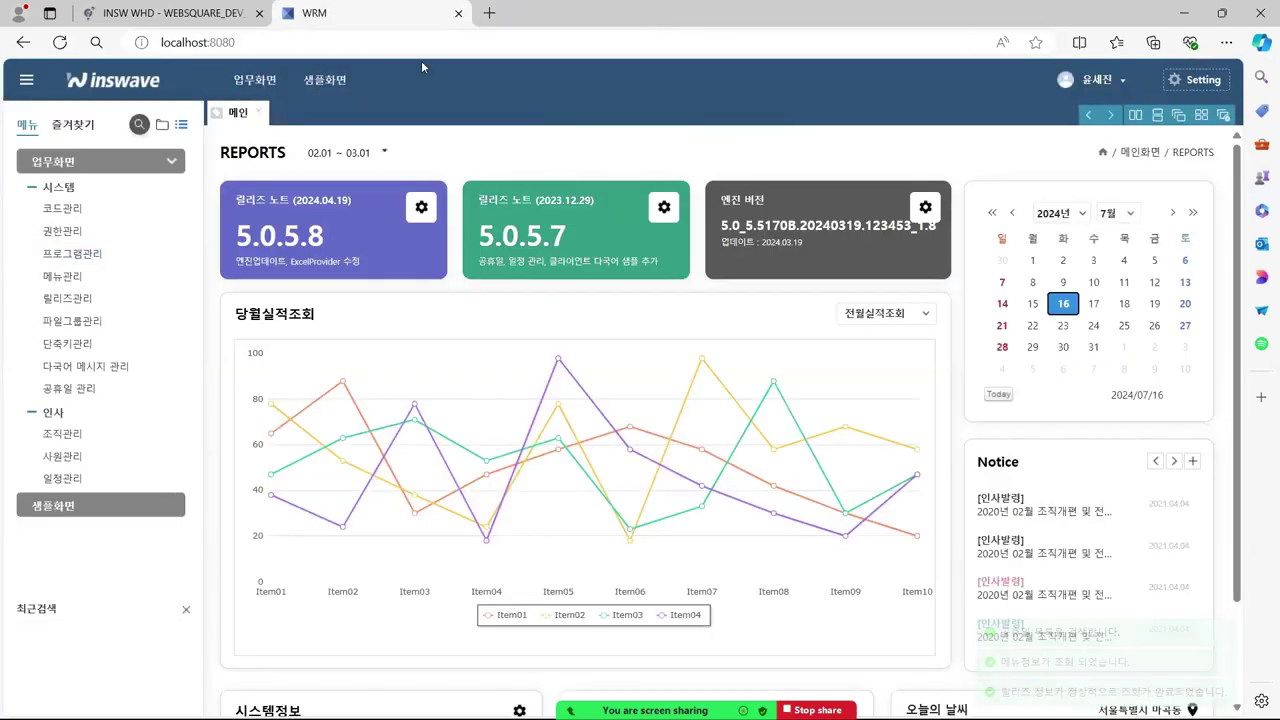
{"action": "left_click", "coordinate": [75, 211]}
{"action": "left_click", "coordinate": [70, 231]}
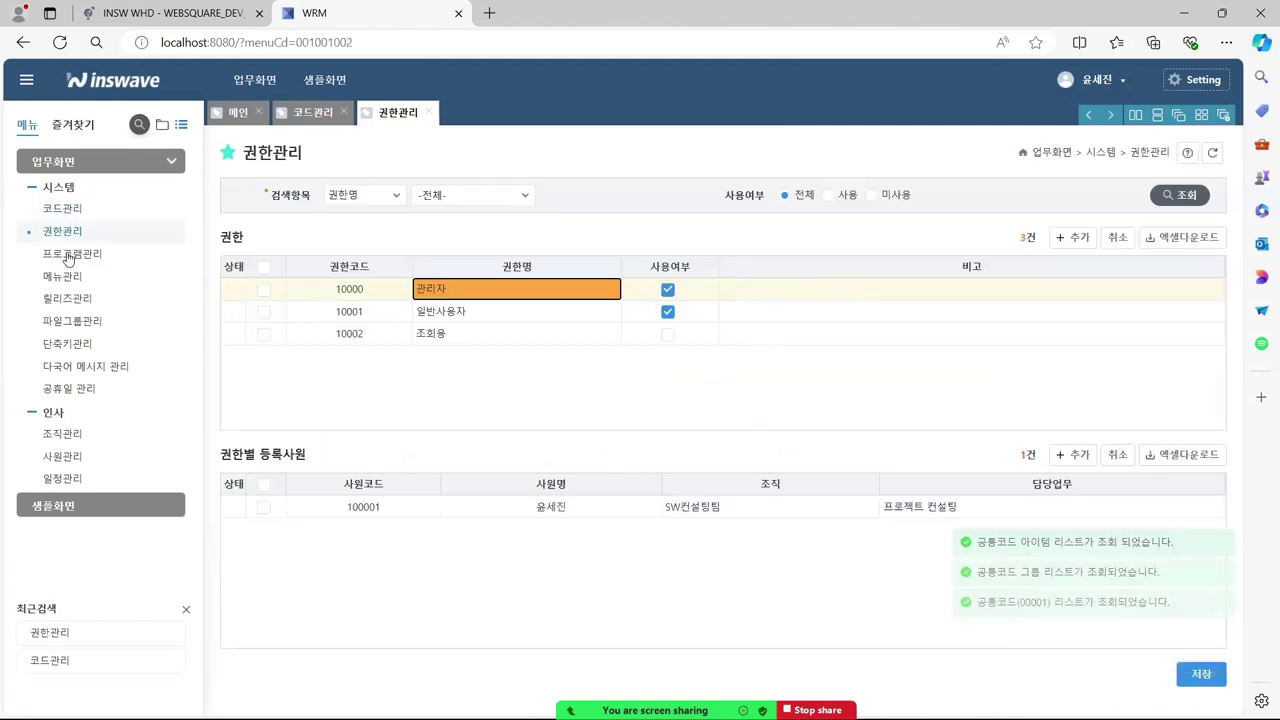
{"action": "left_click", "coordinate": [74, 253]}
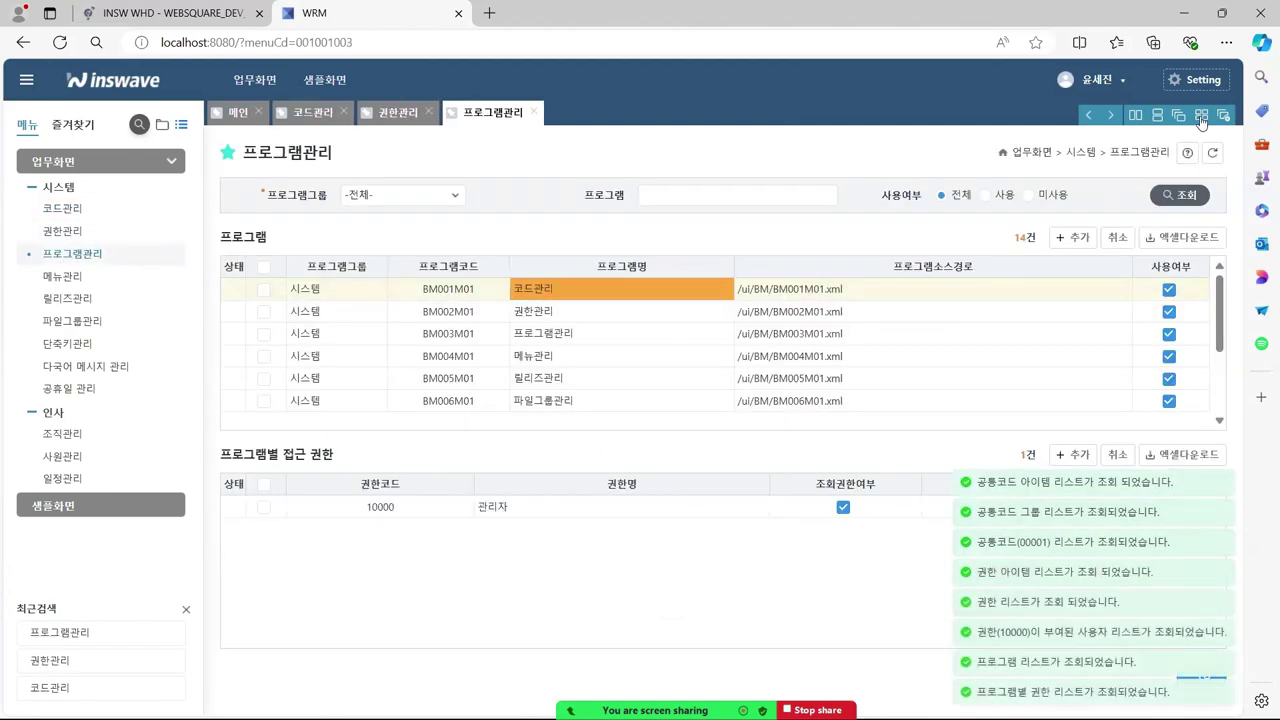
- Try the cascade, row and side-by-side layouts, ending on a 2x2 grid, and reopen settings
{"action": "left_click", "coordinate": [1178, 115]}
{"action": "left_click", "coordinate": [1178, 116]}
{"action": "left_click", "coordinate": [1157, 116]}
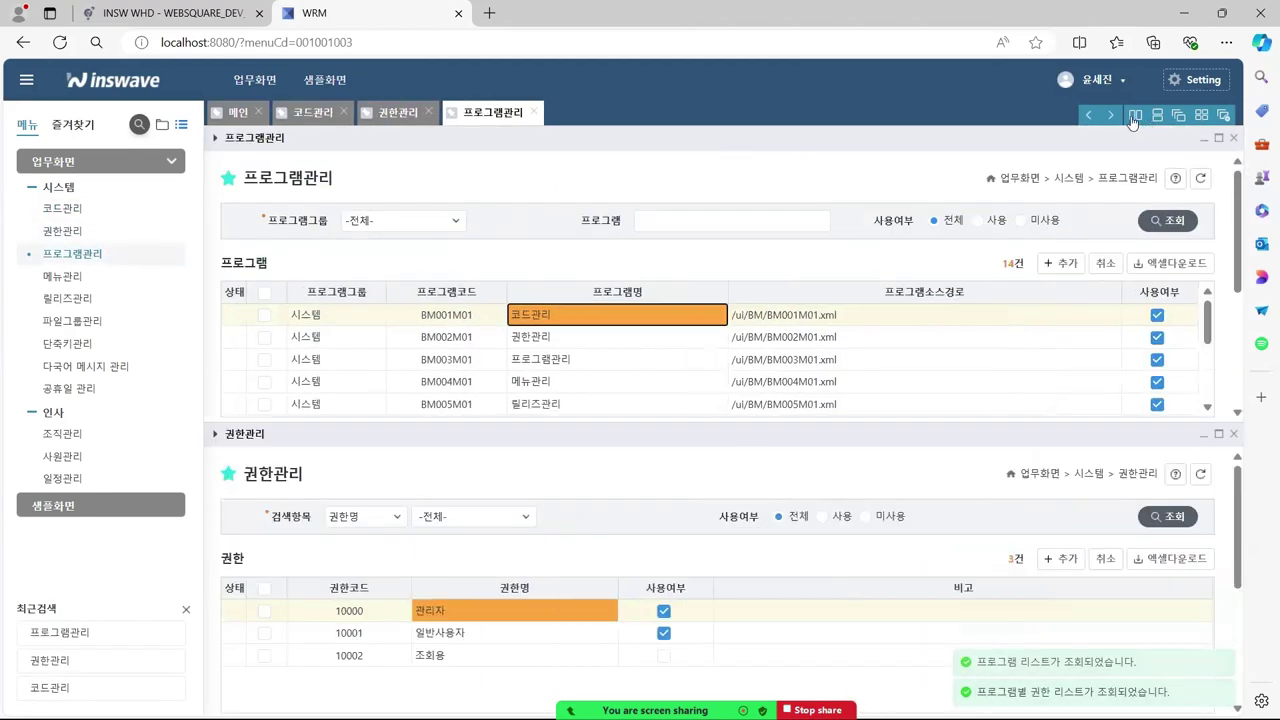
{"action": "left_click", "coordinate": [1135, 116]}
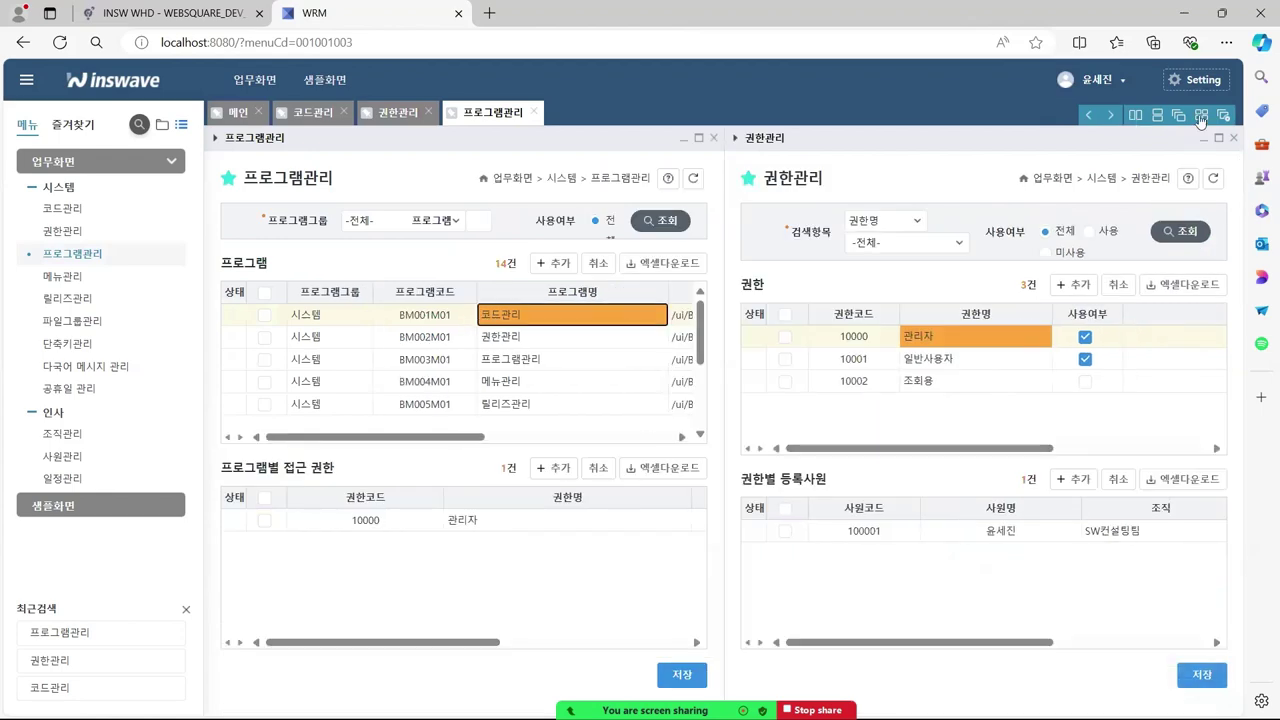
{"action": "left_click", "coordinate": [1201, 118]}
{"action": "left_click", "coordinate": [1207, 88]}
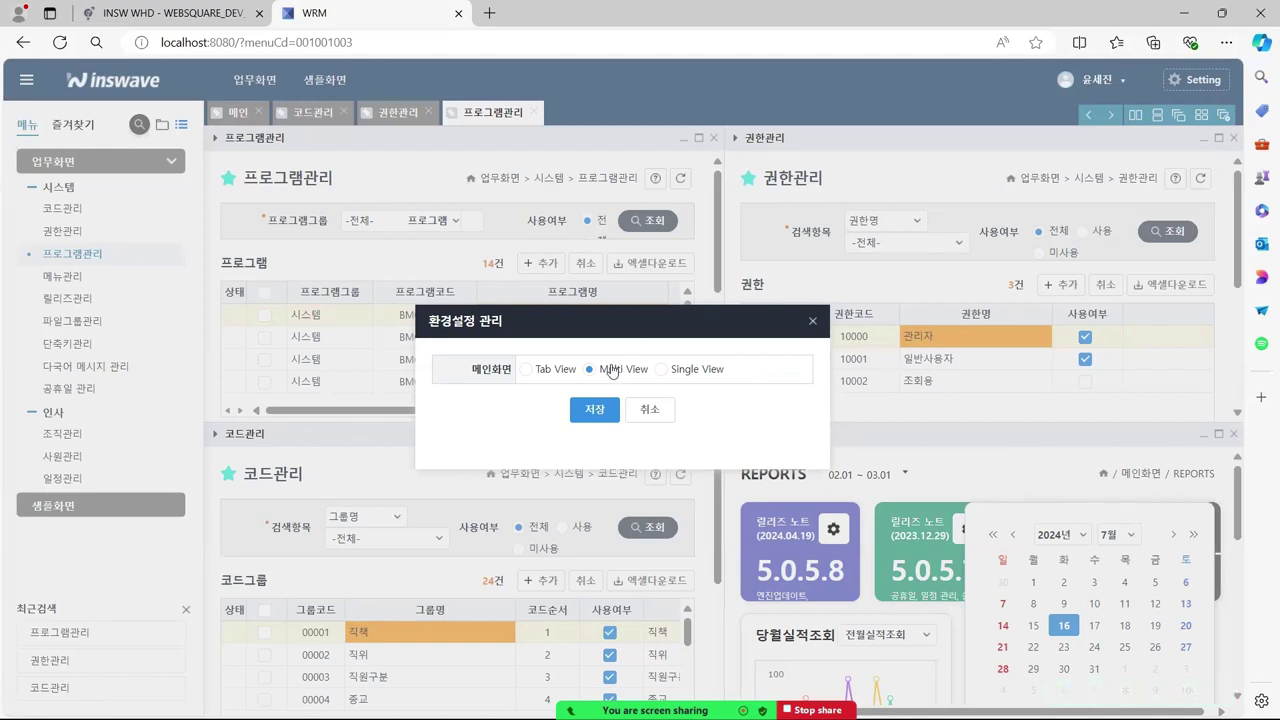
- Switch the WRM main screen to Single View, save it and confirm the refresh
{"action": "left_click", "coordinate": [662, 370]}
{"action": "left_click", "coordinate": [597, 410]}
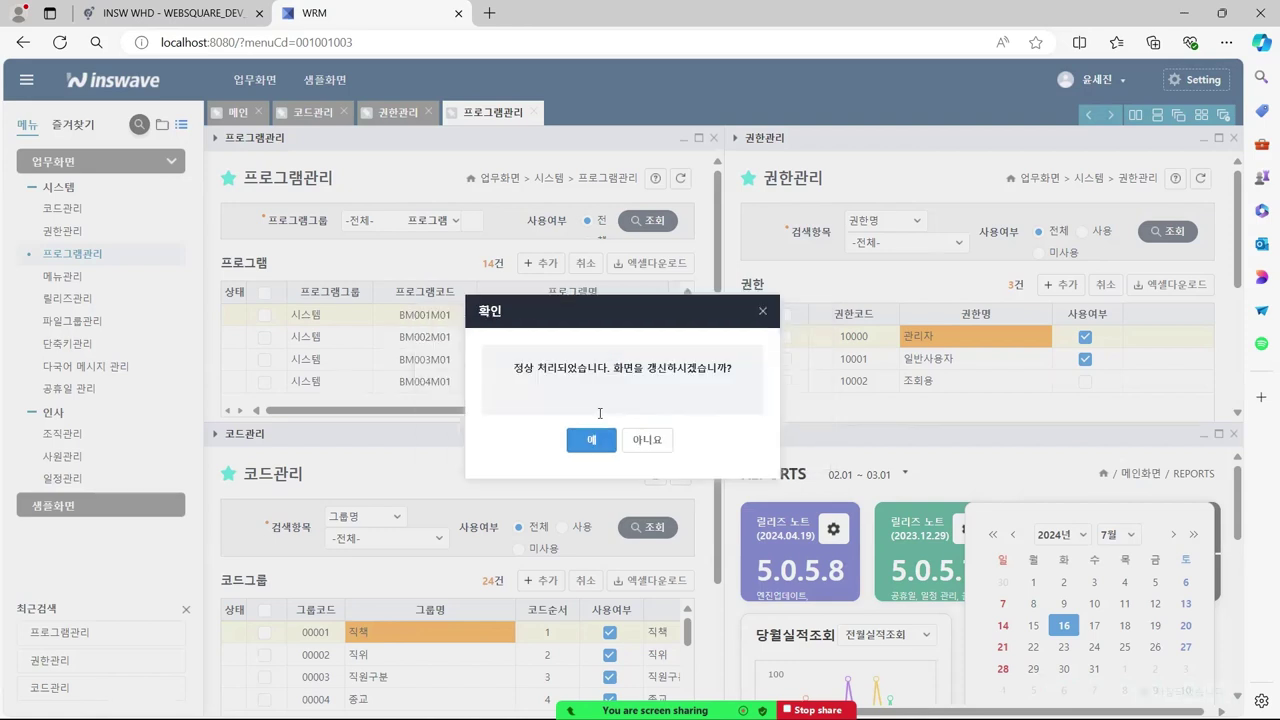
{"action": "left_click", "coordinate": [592, 450]}
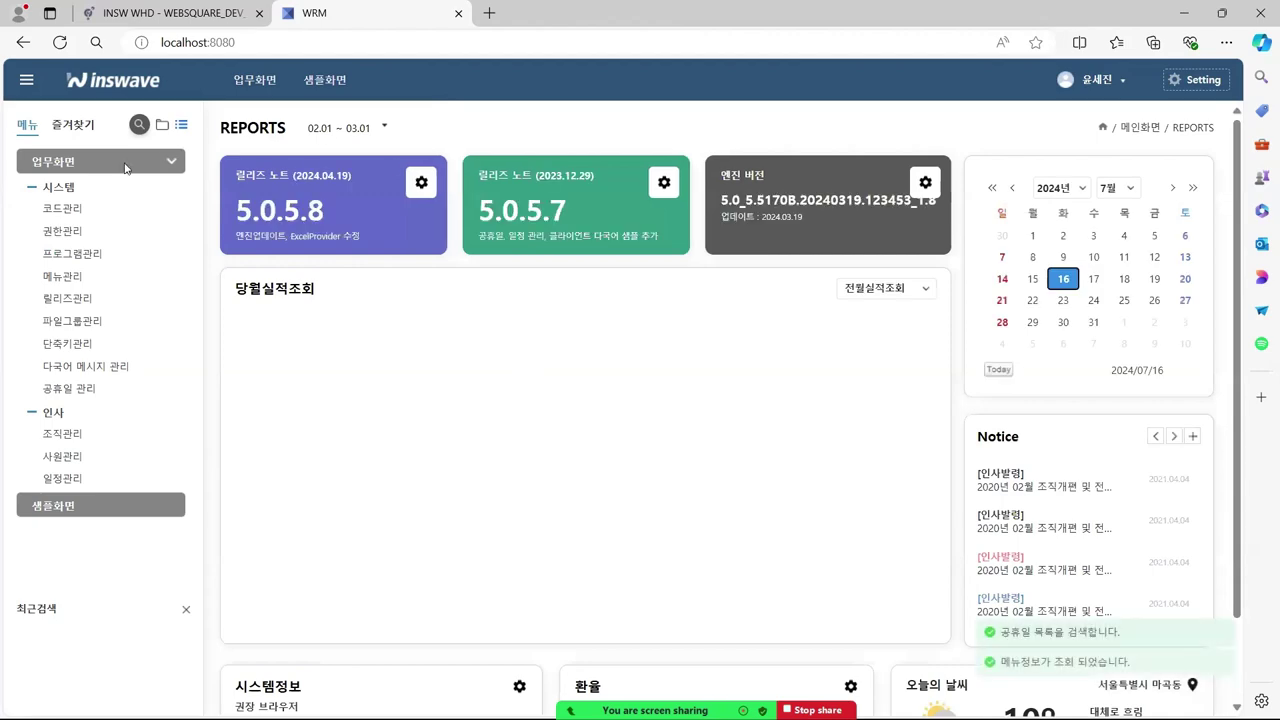
- Open 코드관리, 권한관리, 프로그램관리, 메뉴관리, 릴리즈관리 and 파일그룹관리 from the sidebar in Single View
{"action": "left_click", "coordinate": [64, 209]}
{"action": "left_click", "coordinate": [75, 238]}
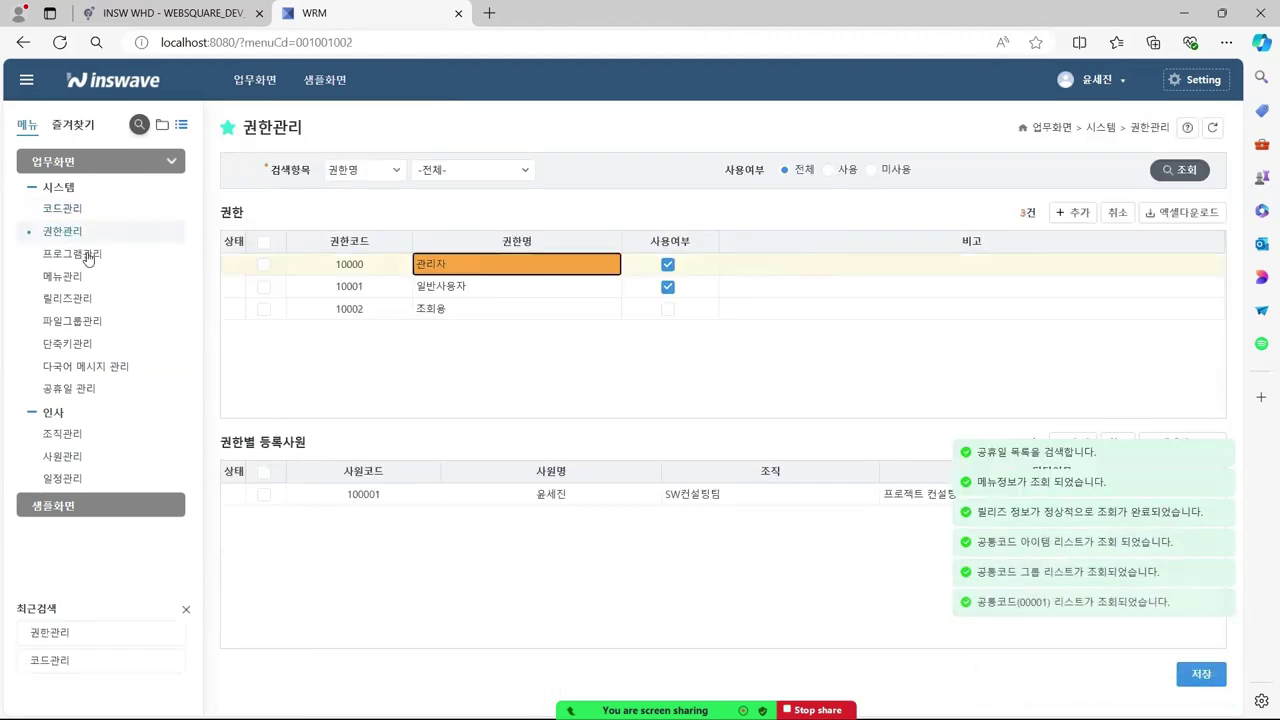
{"action": "left_click", "coordinate": [80, 254]}
{"action": "left_click", "coordinate": [75, 277]}
{"action": "left_click", "coordinate": [83, 300]}
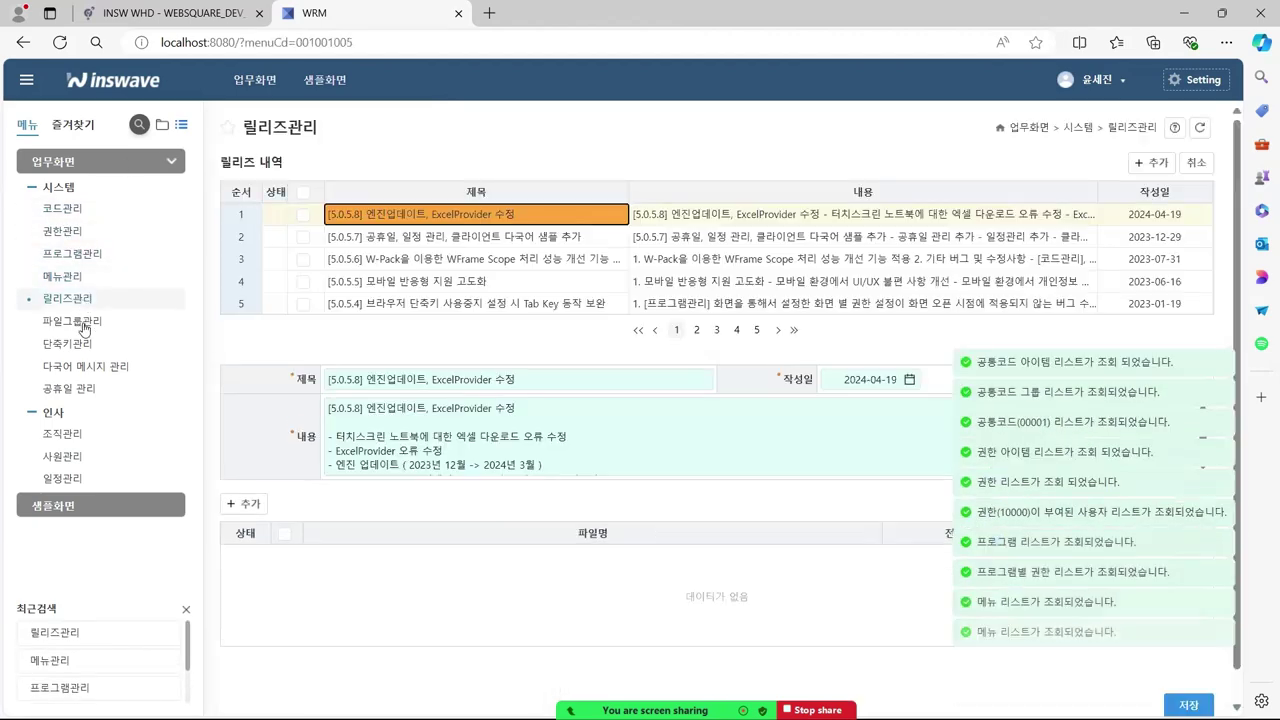
{"action": "left_click", "coordinate": [80, 321]}
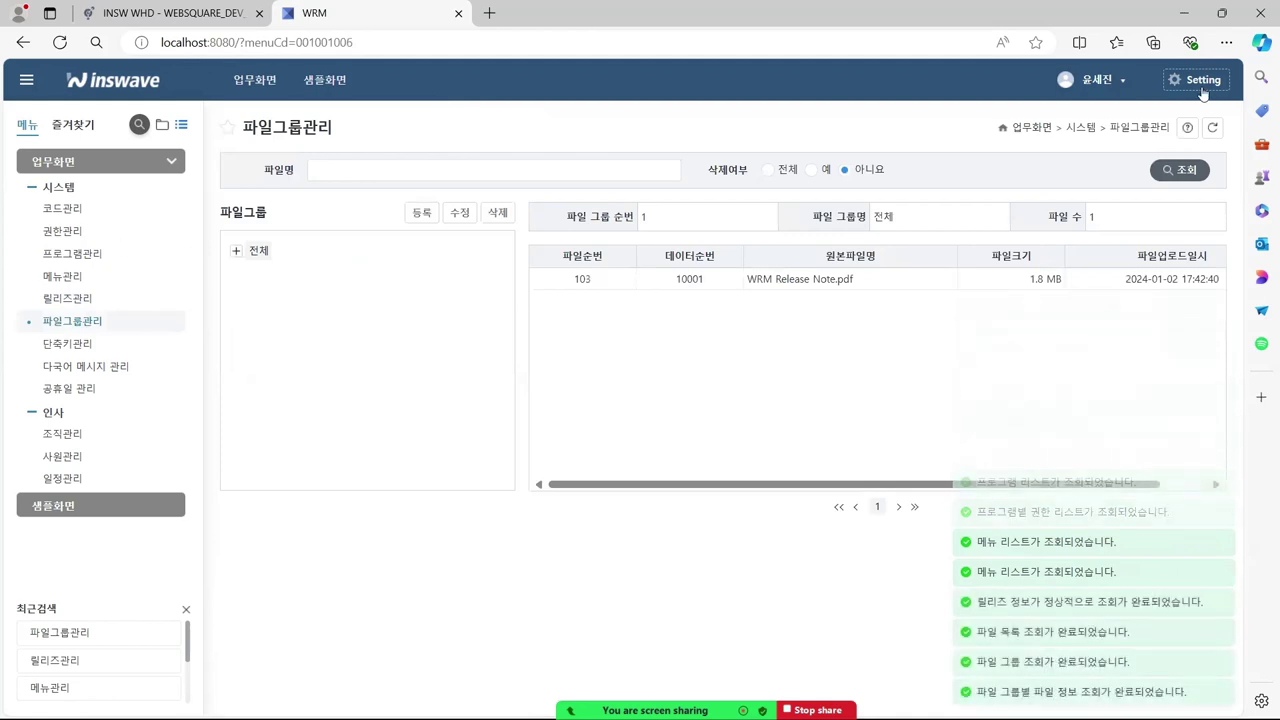
- Restore Tab View in the main-screen settings and reopen 권한관리 as a tab
{"action": "left_click", "coordinate": [1200, 80]}
{"action": "left_click", "coordinate": [528, 370]}
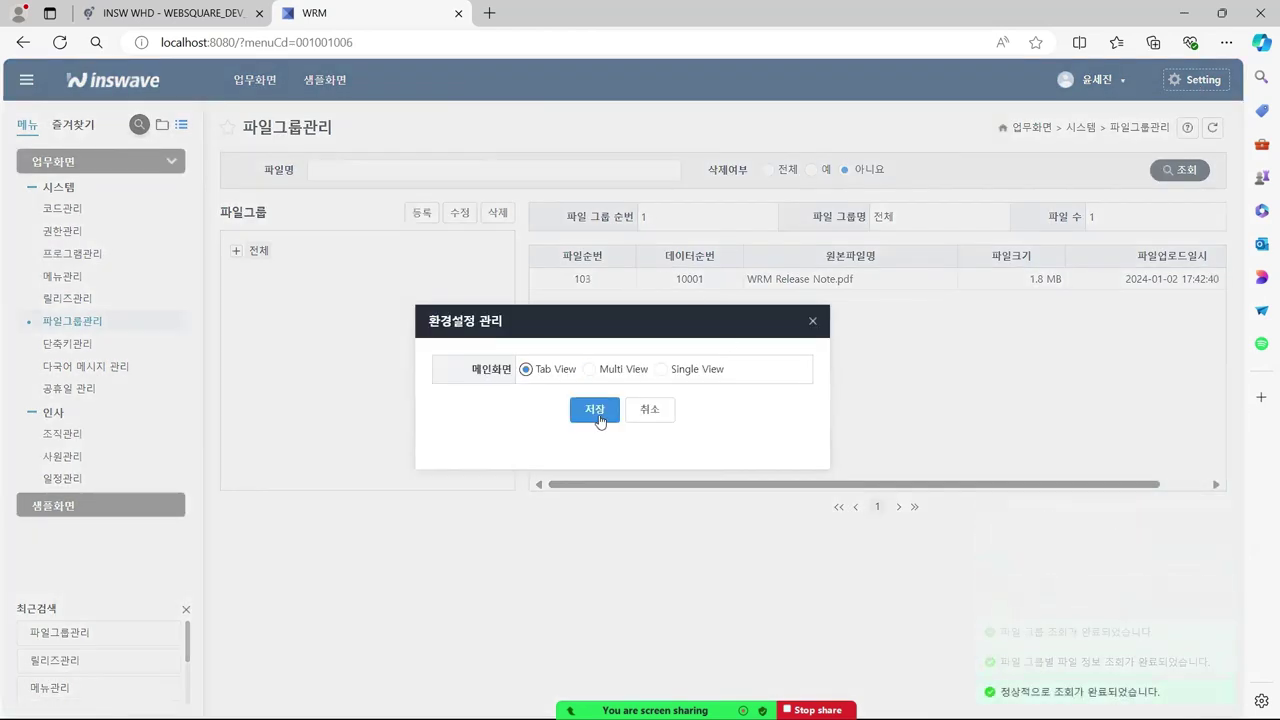
{"action": "left_click", "coordinate": [595, 410]}
{"action": "left_click", "coordinate": [595, 443]}
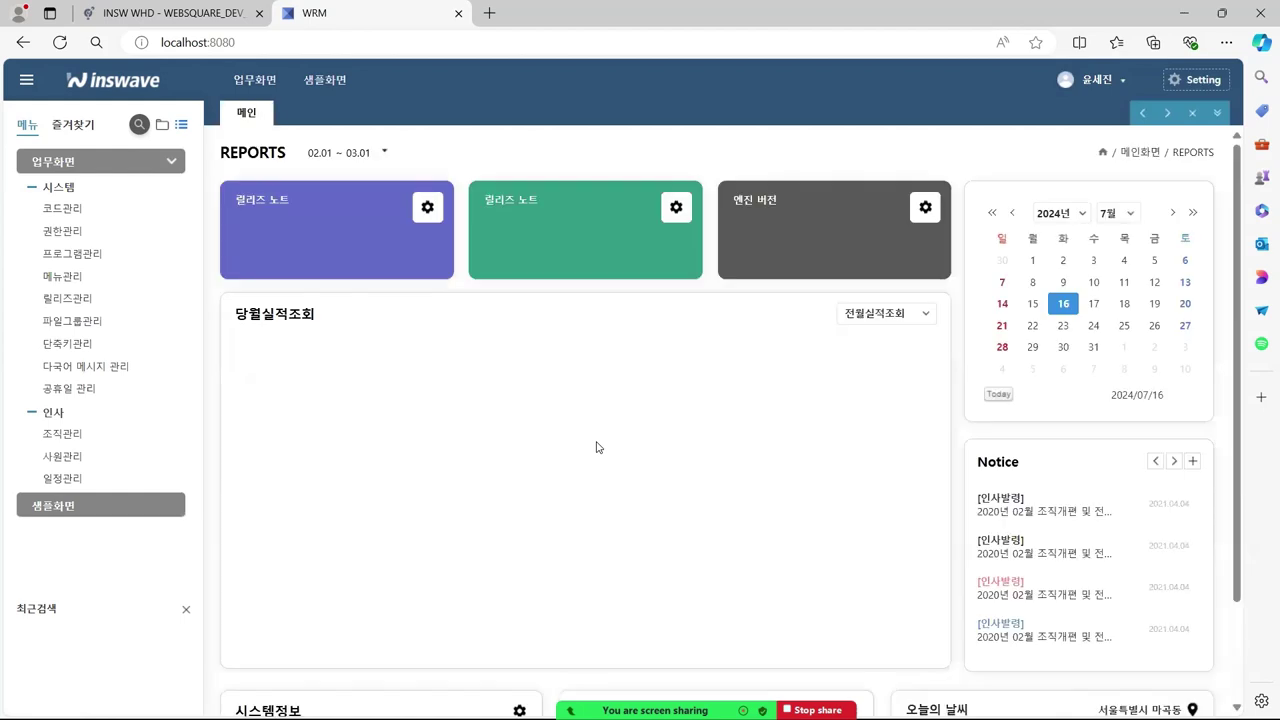
{"action": "left_click", "coordinate": [72, 233]}
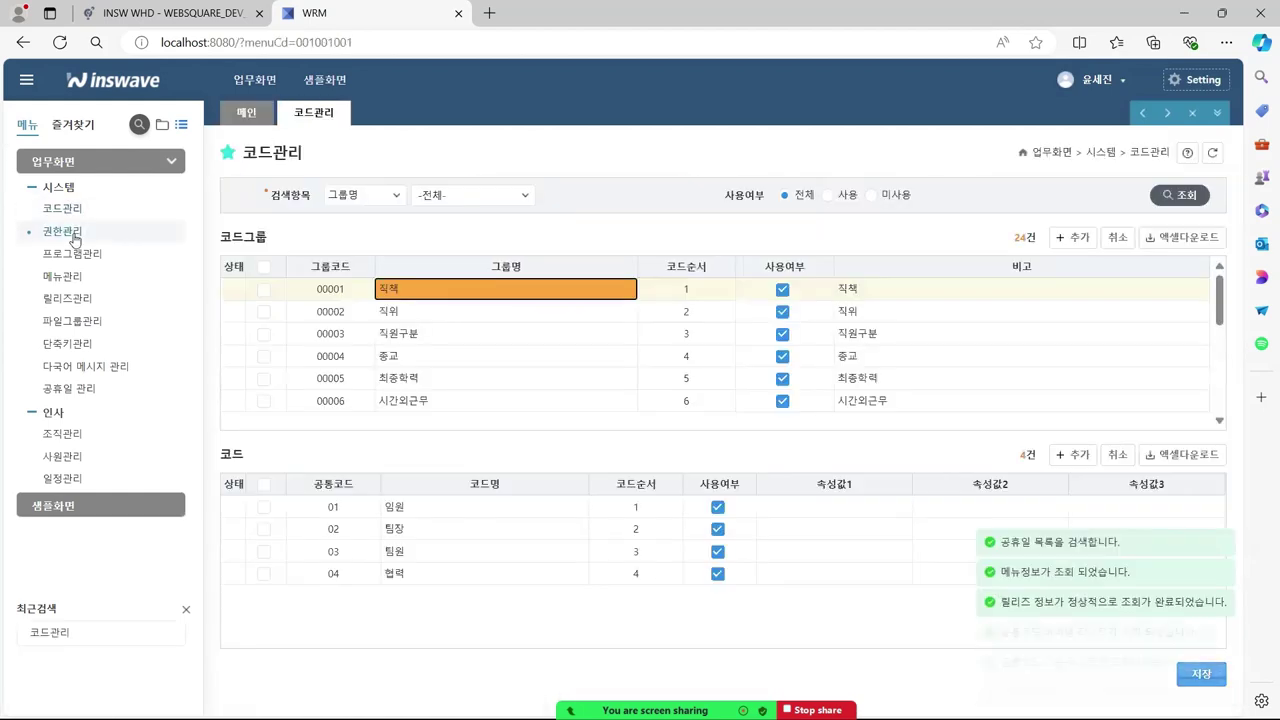
{"action": "key", "text": "alt+Tab"}
{"action": "key", "text": "alt+Tab"}
{"action": "key", "text": "alt+Tab"}
{"action": "key", "text": "alt+Tab"}
{"action": "key", "text": "alt+Tab"}
{"action": "key", "text": "alt+Tab"}
{"action": "key", "text": "alt+Tab"}
{"action": "key", "text": "alt+Tab"}
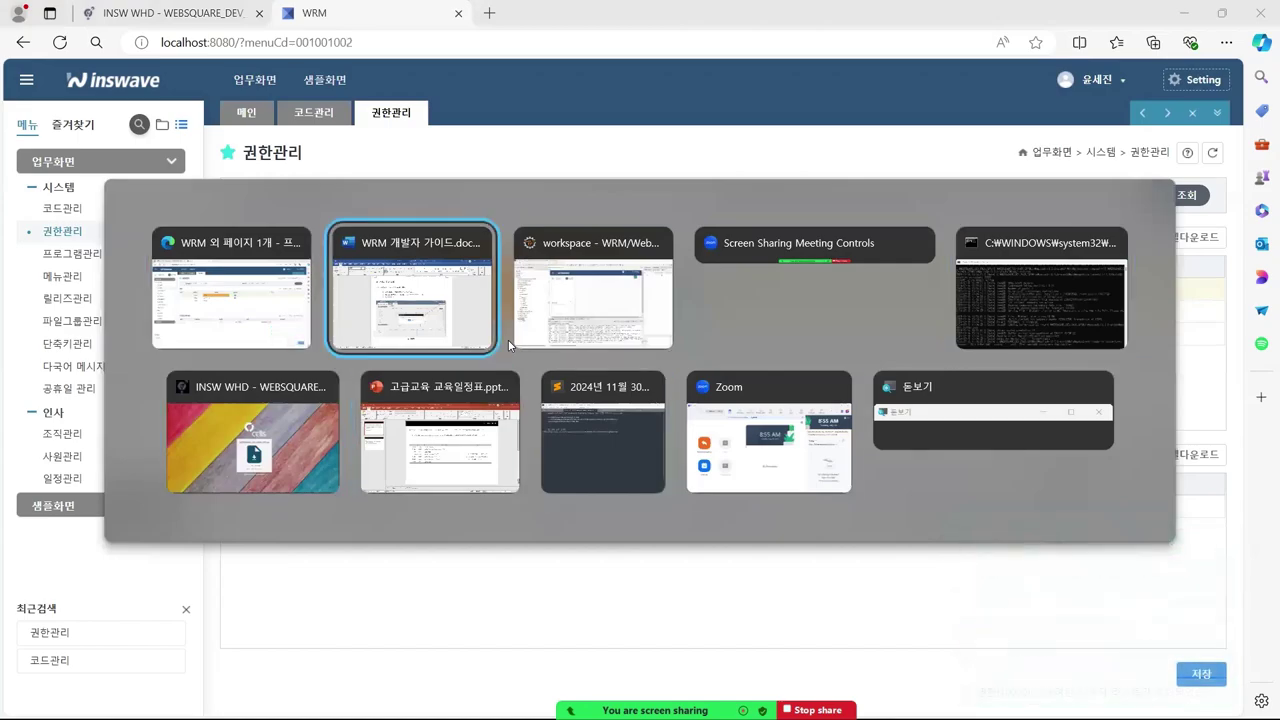
- Bring the Word developer guide forward at section 4.3.2 메인 화면 설정 and its 그림 6 figure
{"action": "left_click", "coordinate": [480, 330]}
{"action": "scroll", "coordinate": [620, 390], "scroll_direction": "down", "scroll_amount": 10}
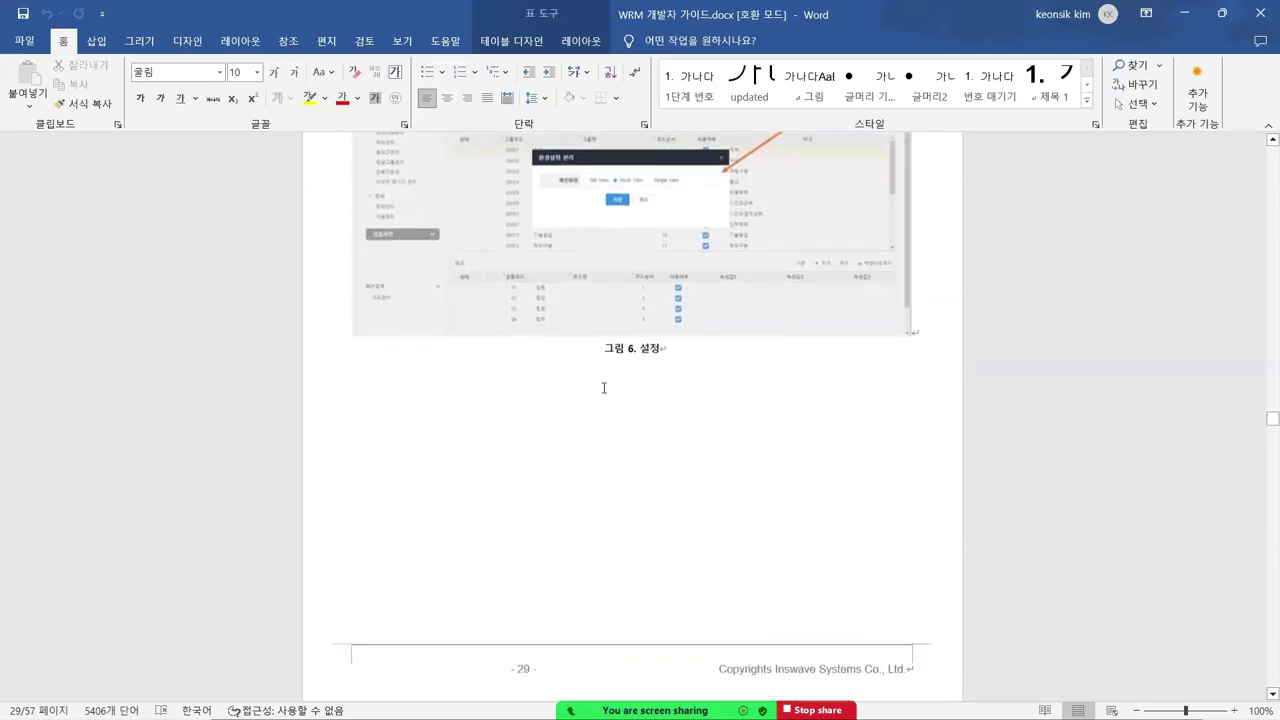
{"action": "scroll", "coordinate": [581, 376], "scroll_direction": "up", "scroll_amount": 8}
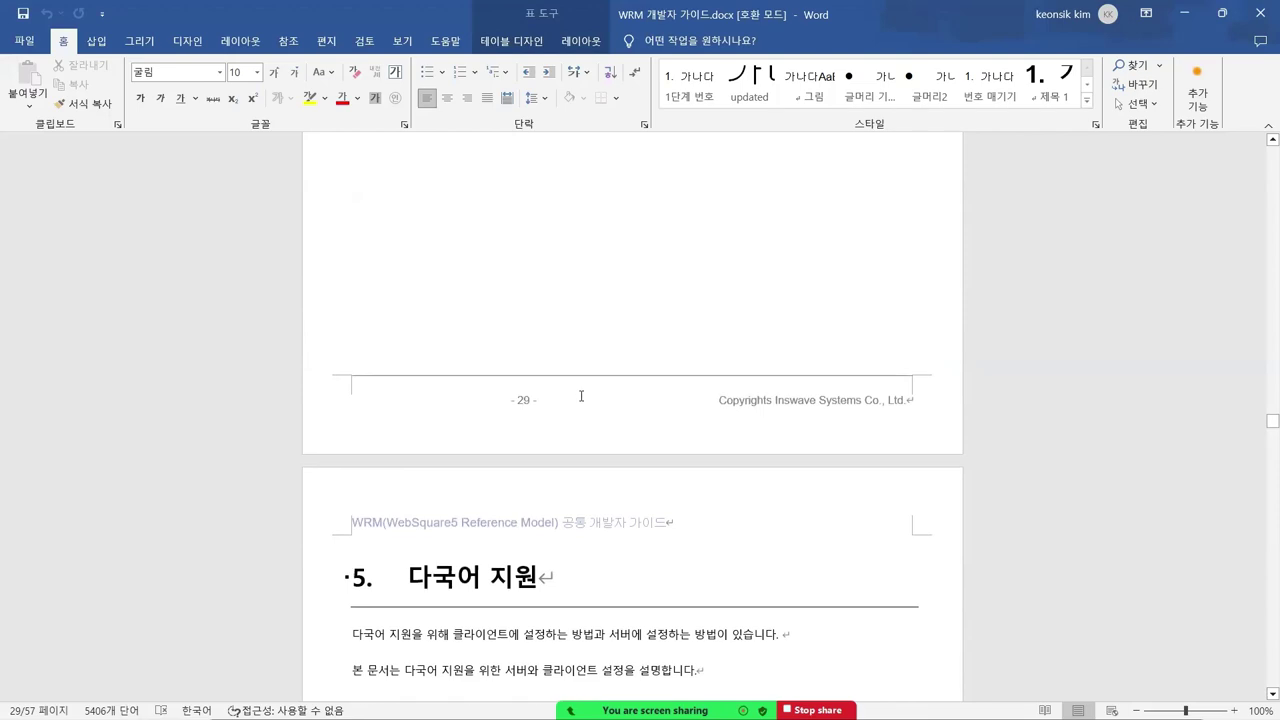
{"action": "scroll", "coordinate": [645, 443], "scroll_direction": "up", "scroll_amount": 1}
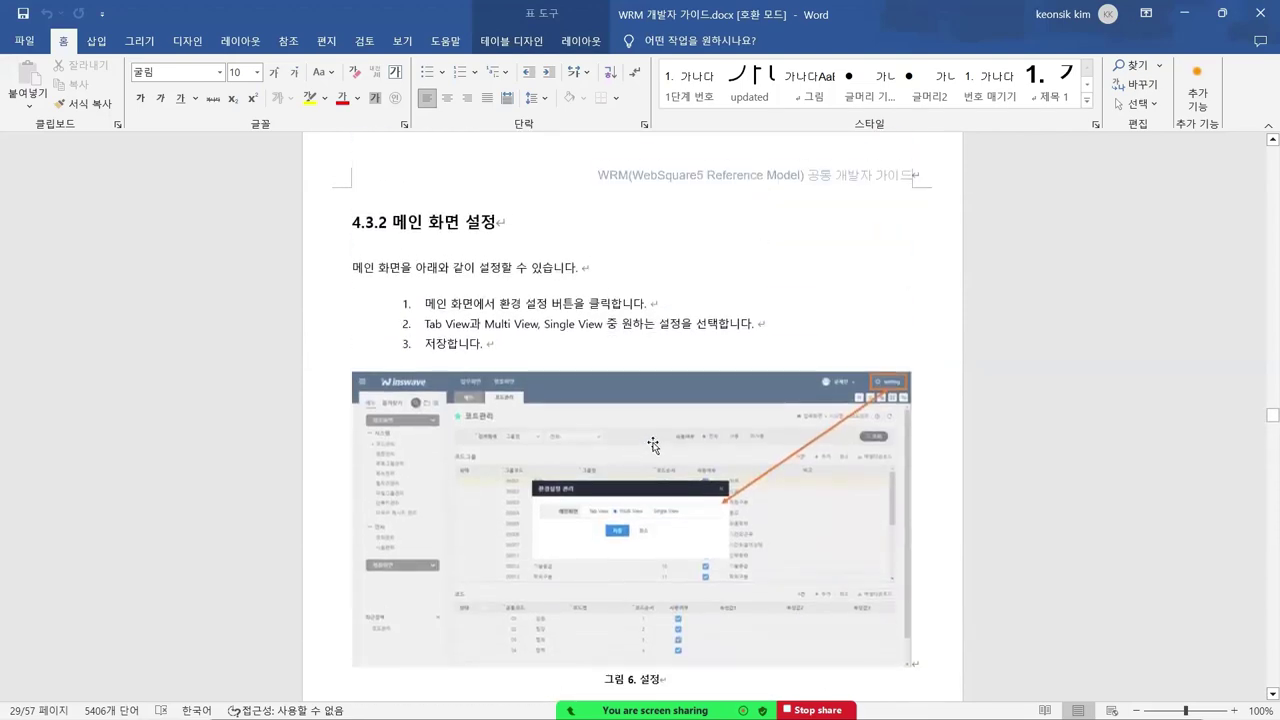